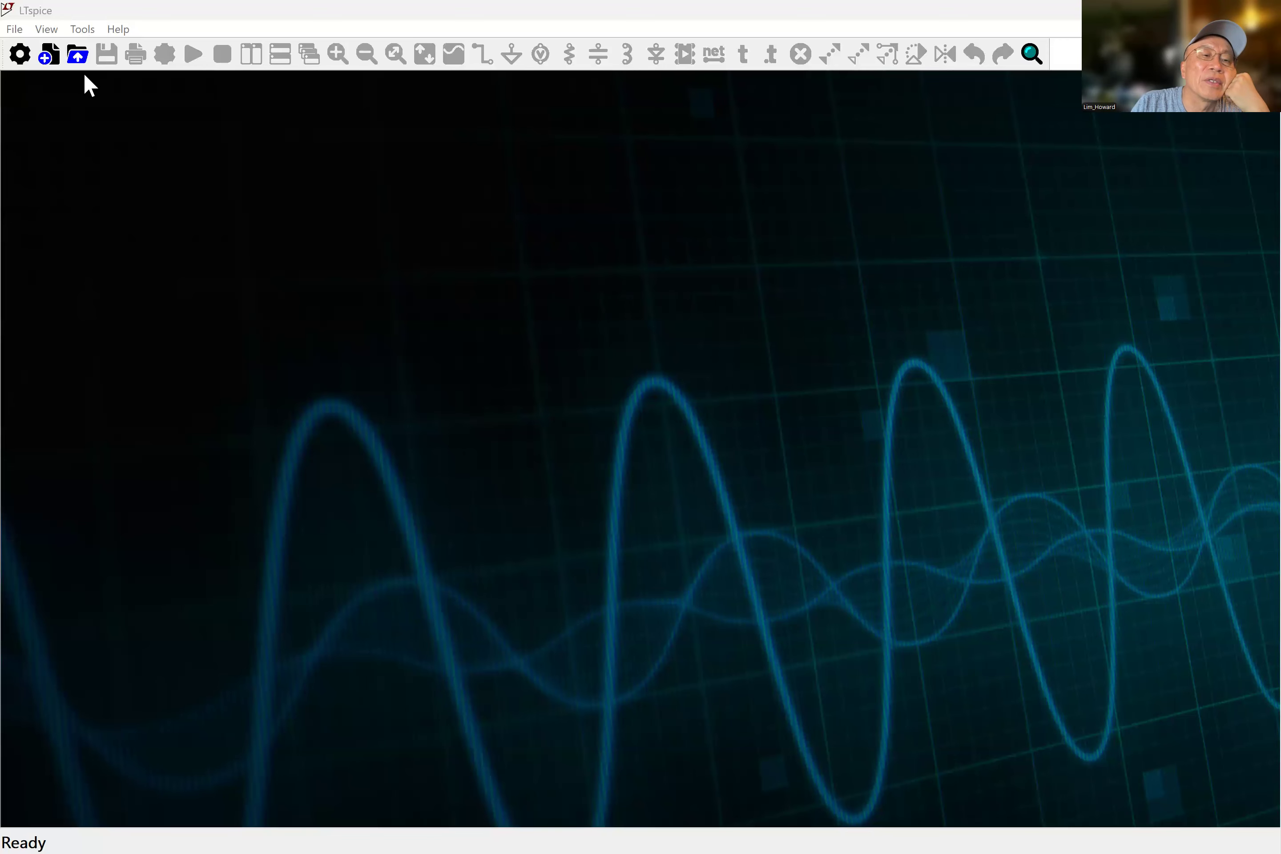
Start a new schematic and place a voltage source V1 on it.
left_click(48, 61)
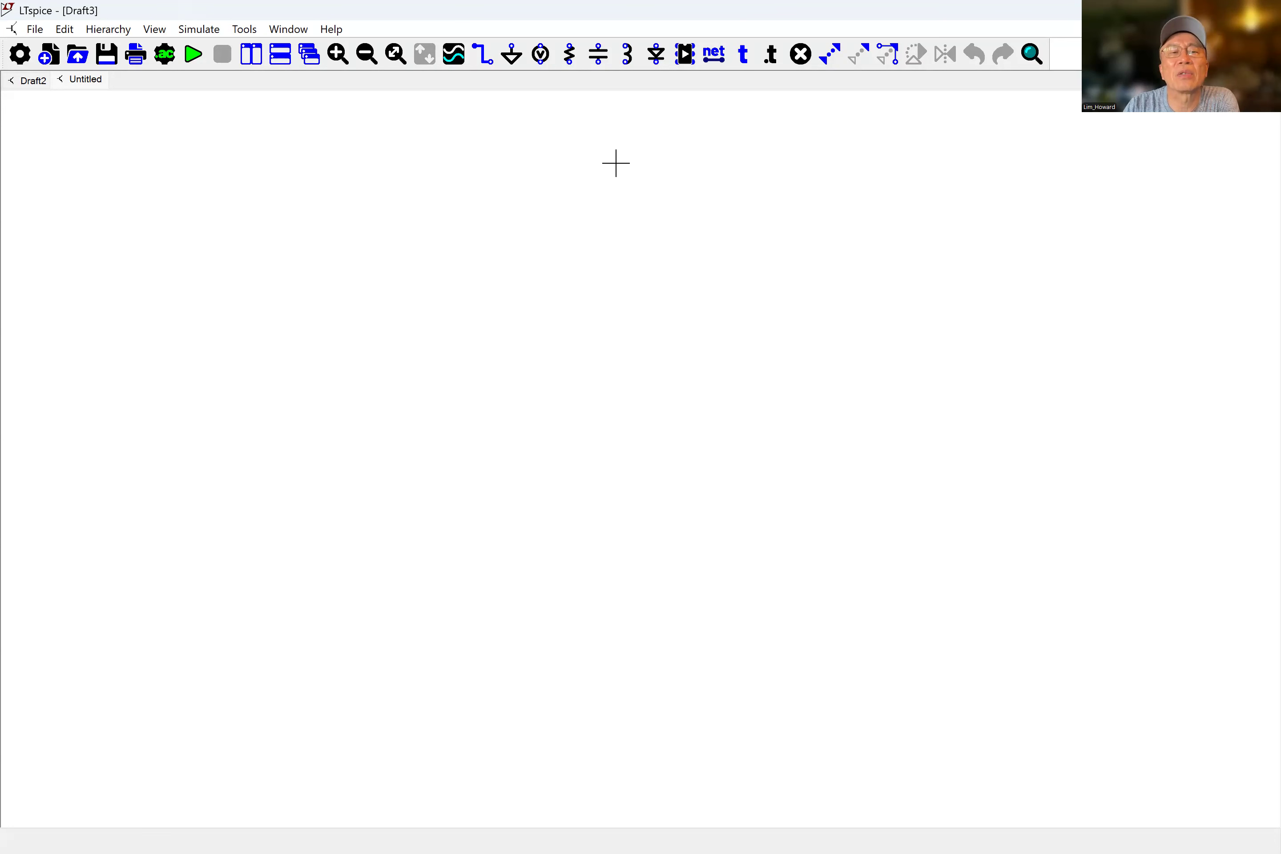
left_click(542, 62)
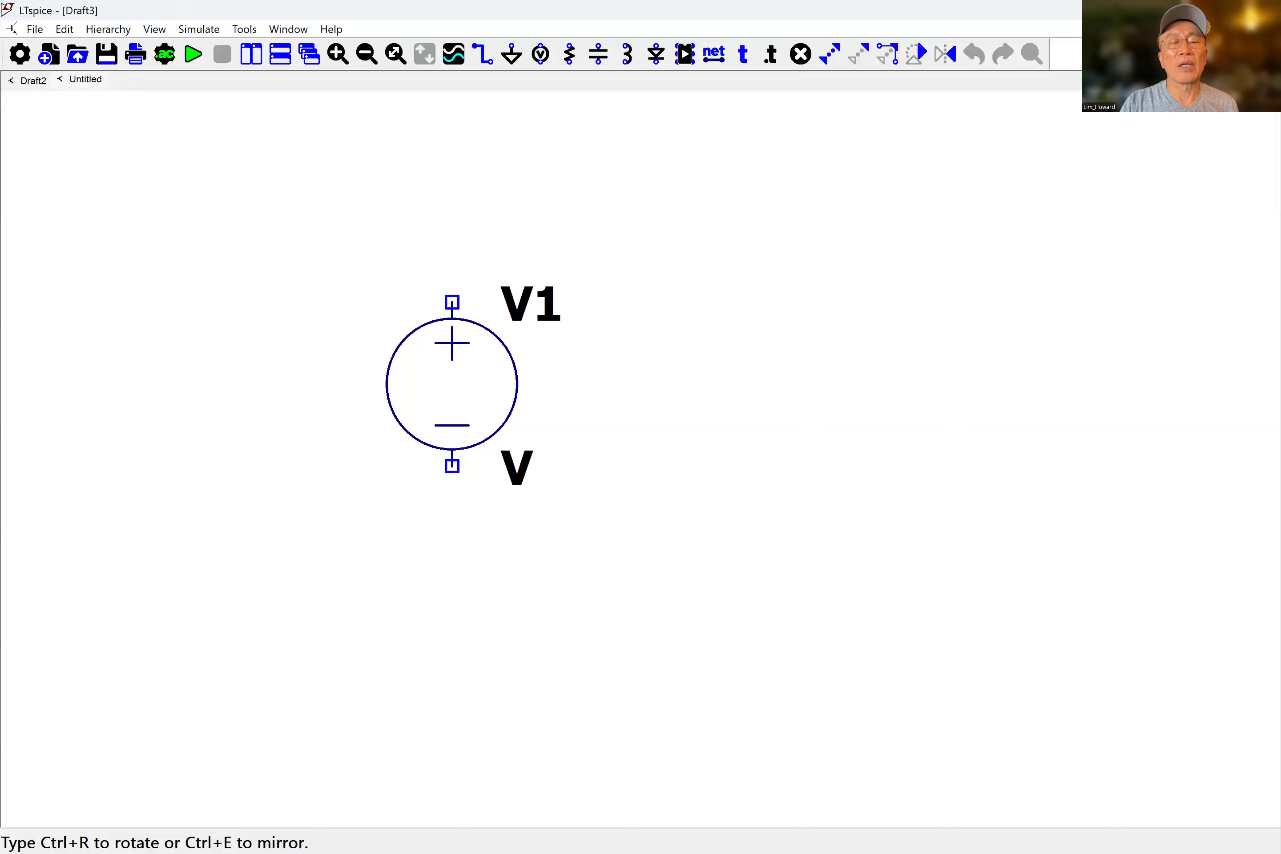
left_click(420, 395)
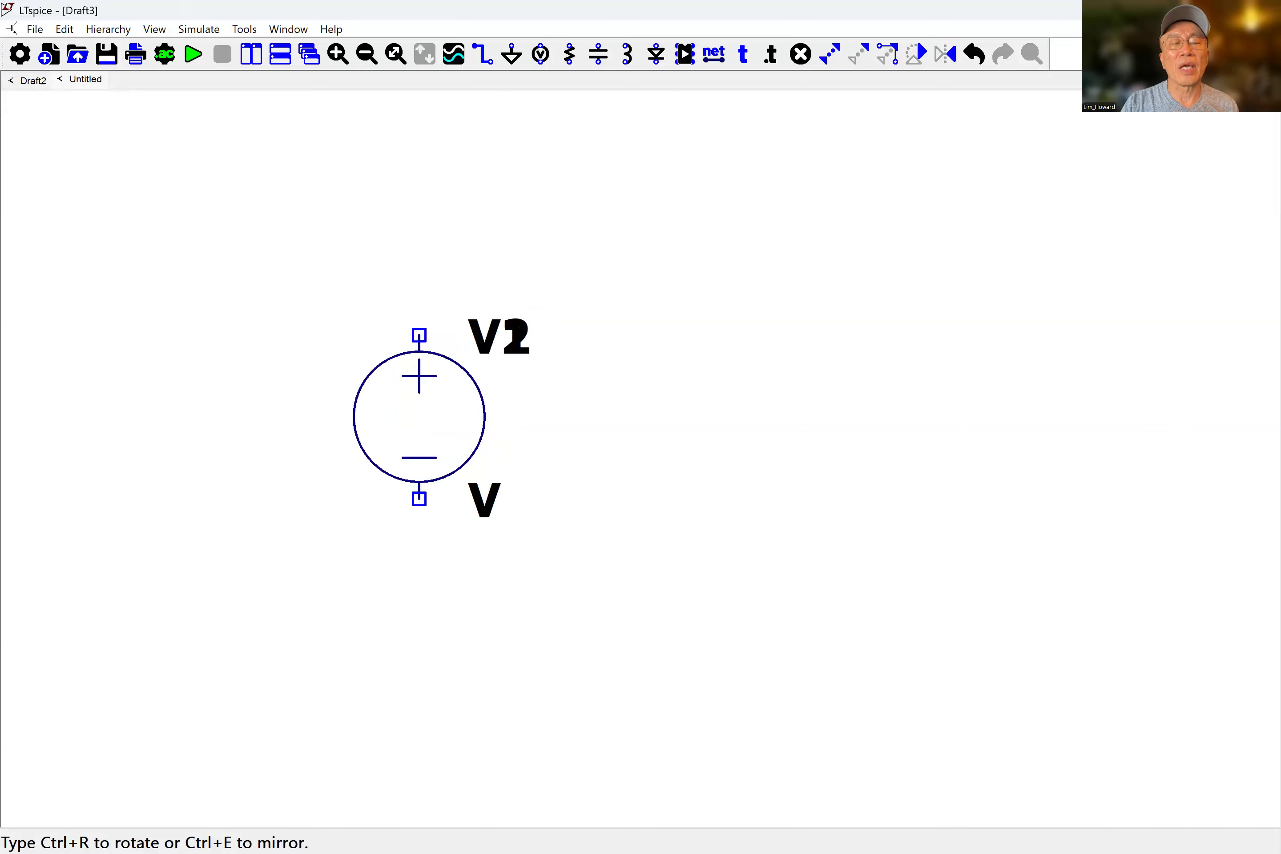
key("Escape")
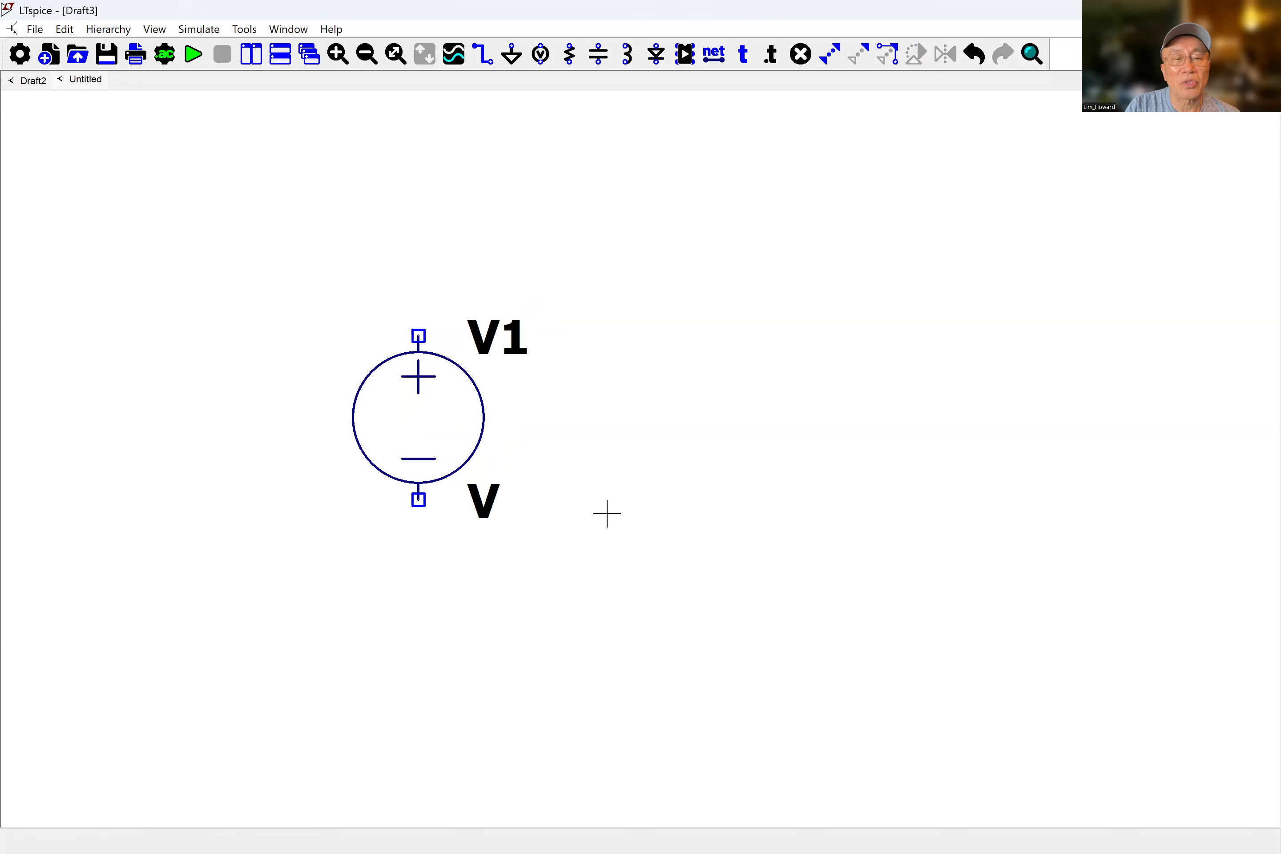
Place a resistor R1 above and to the right of the voltage source.
scroll(607, 513, "down", 2)
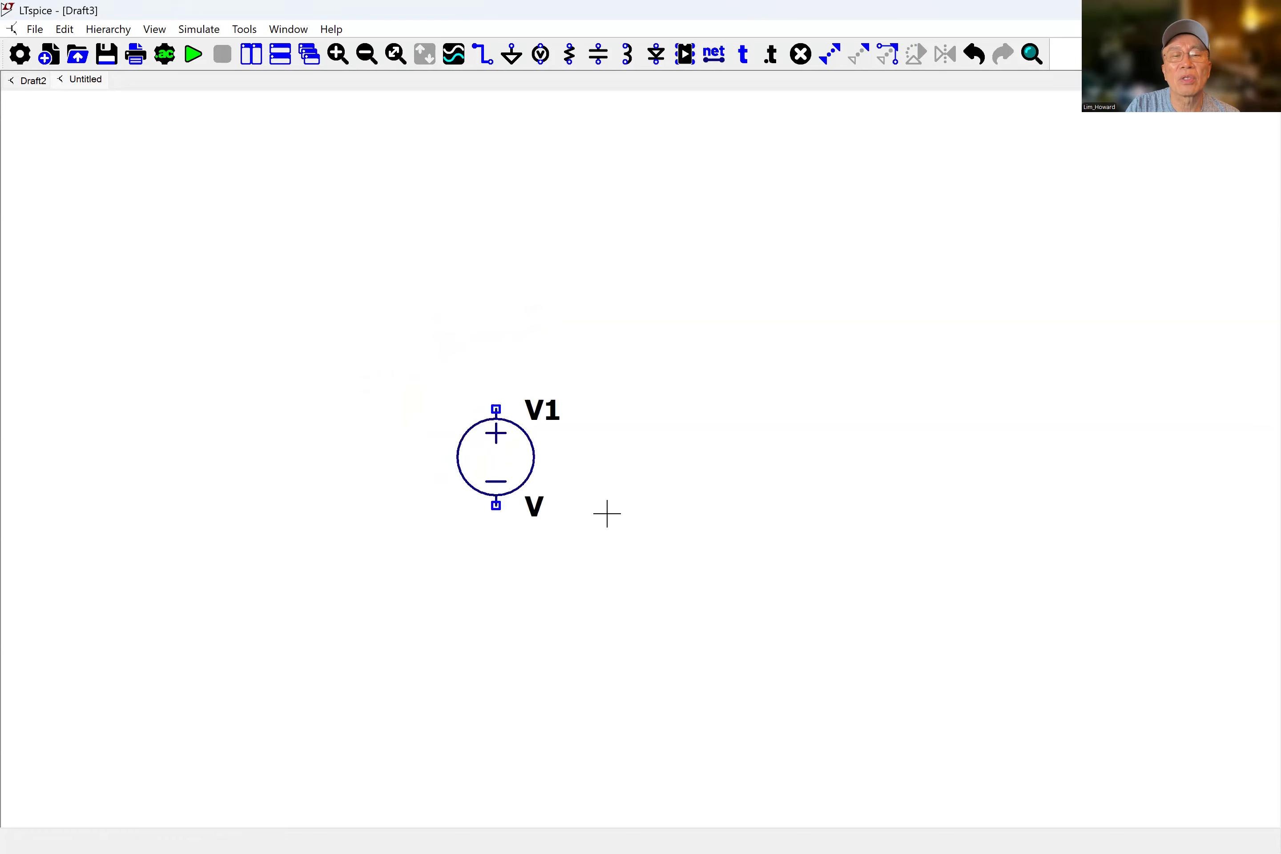
scroll(607, 513, "down", 1)
left_click_drag(623, 538, 509, 494)
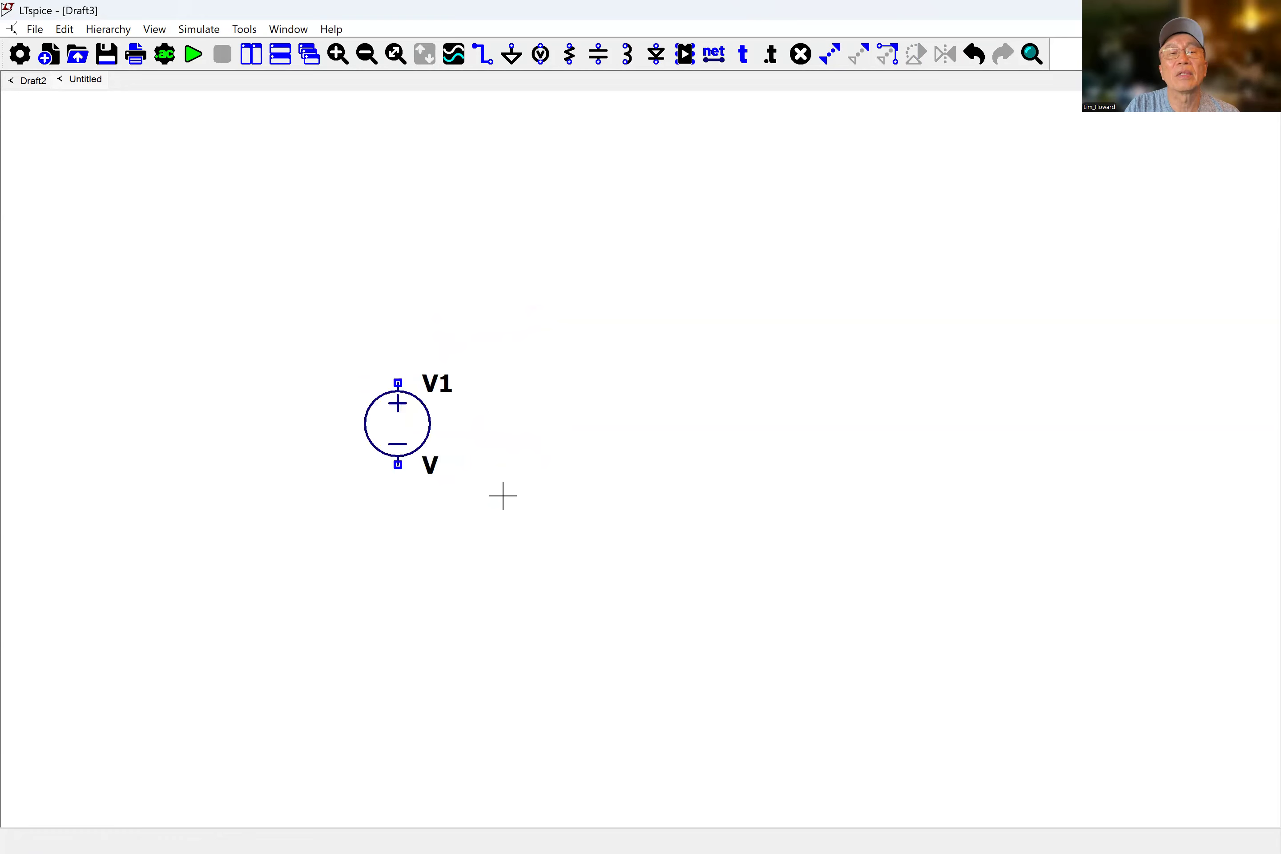
left_click(571, 55)
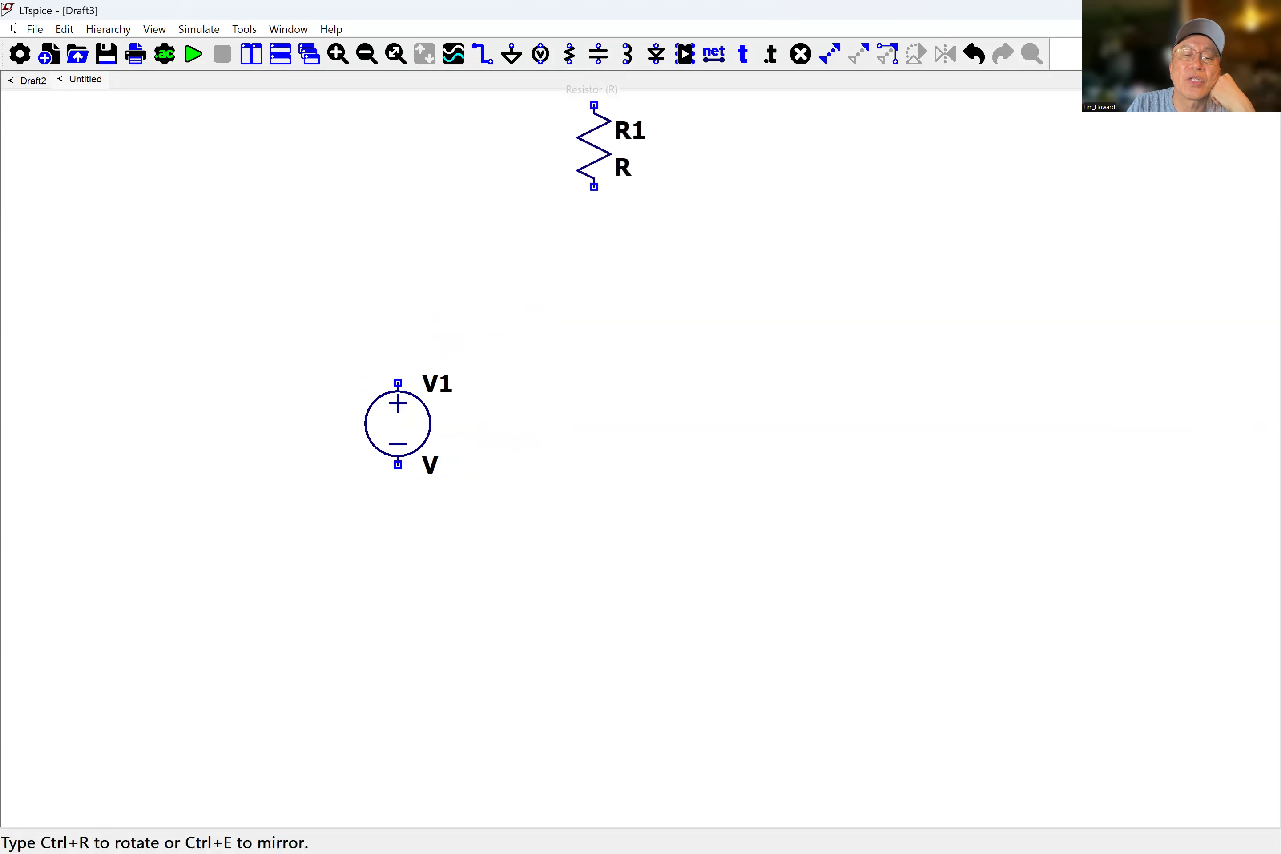
left_click(617, 281)
key("Escape")
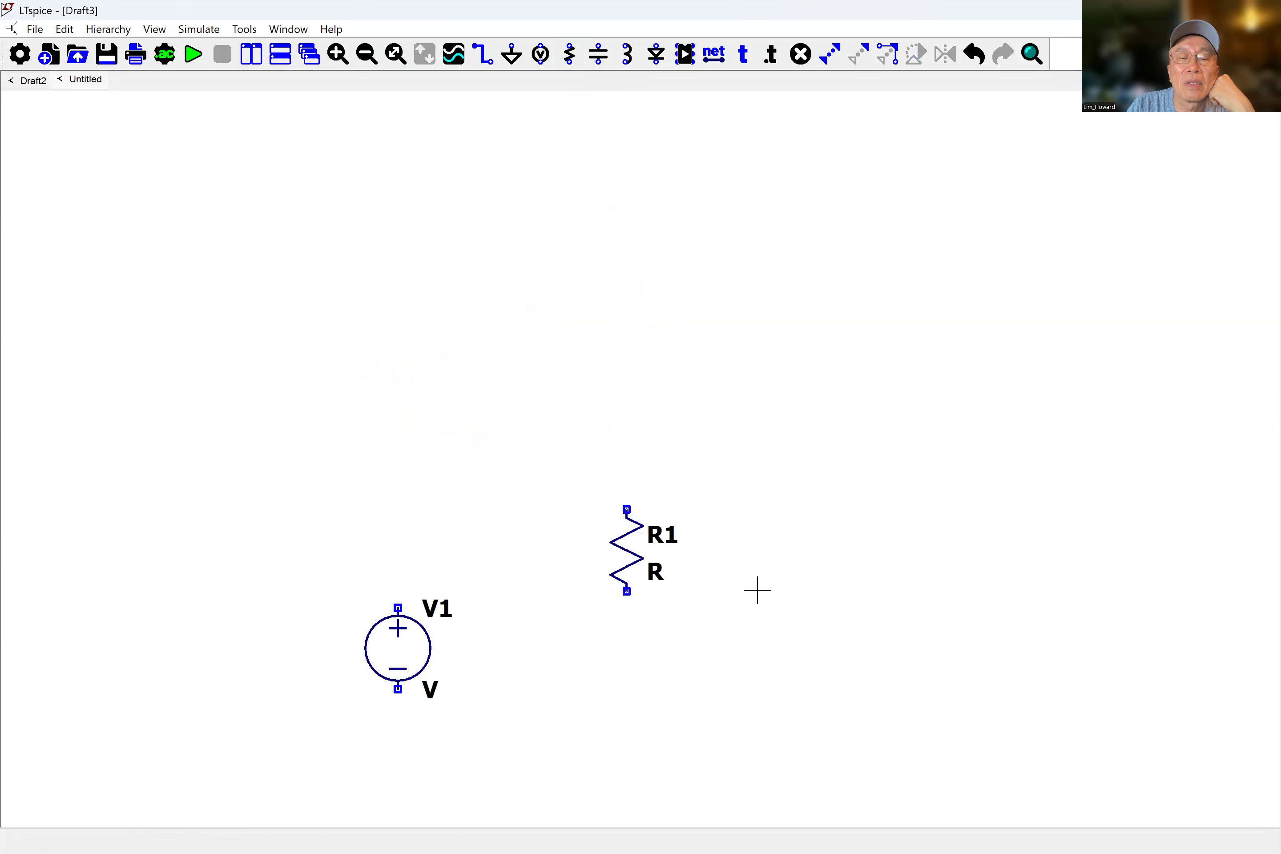
Place a capacitor C1 below the resistor.
left_click_drag(761, 614, 770, 497)
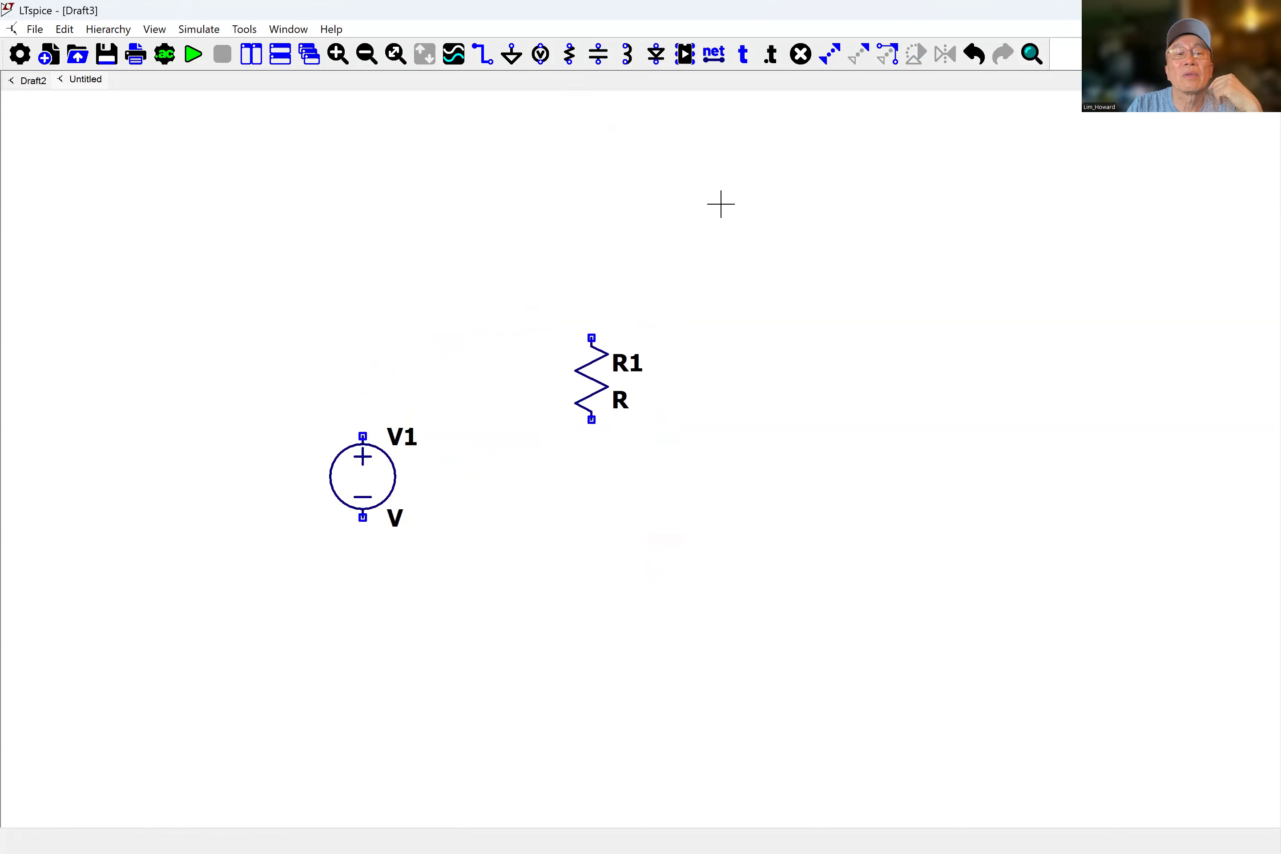
left_click(598, 54)
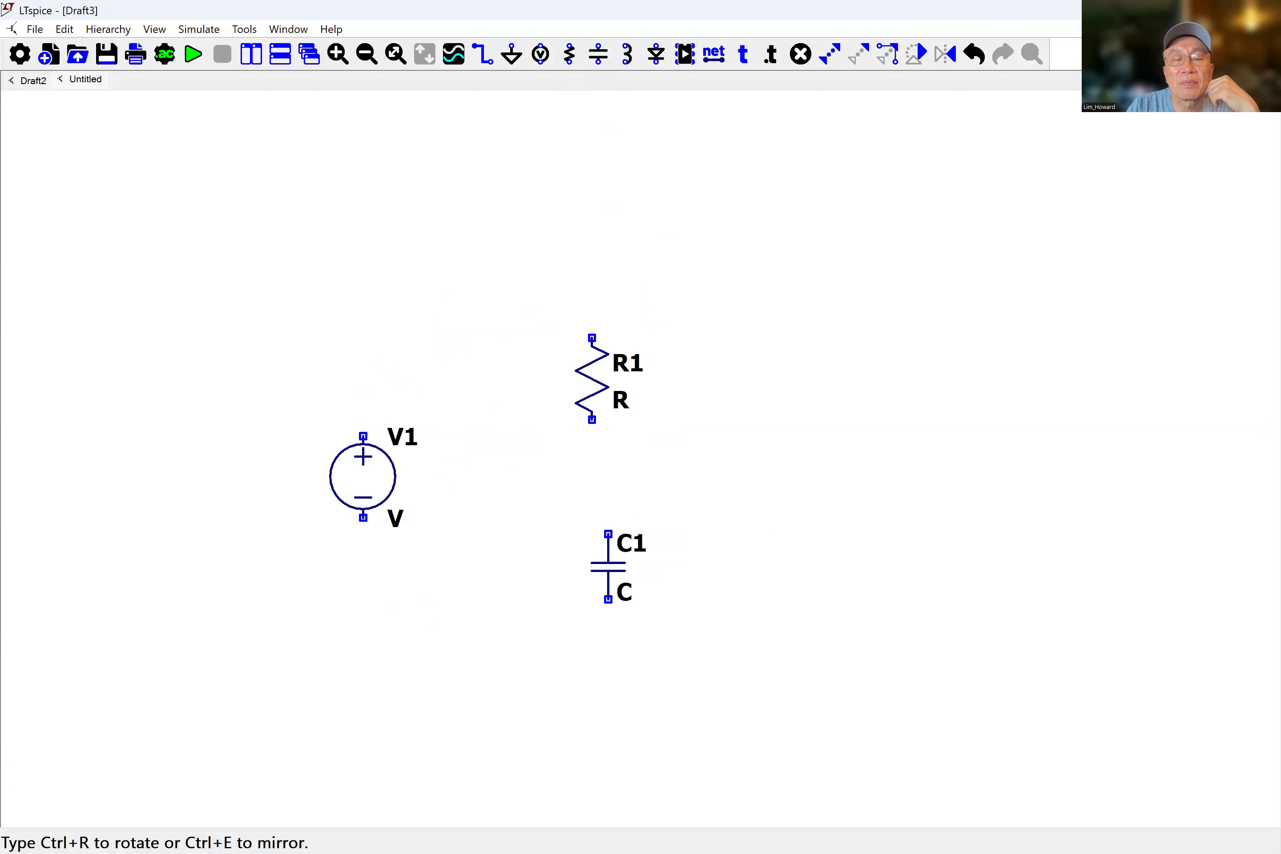
left_click(591, 551)
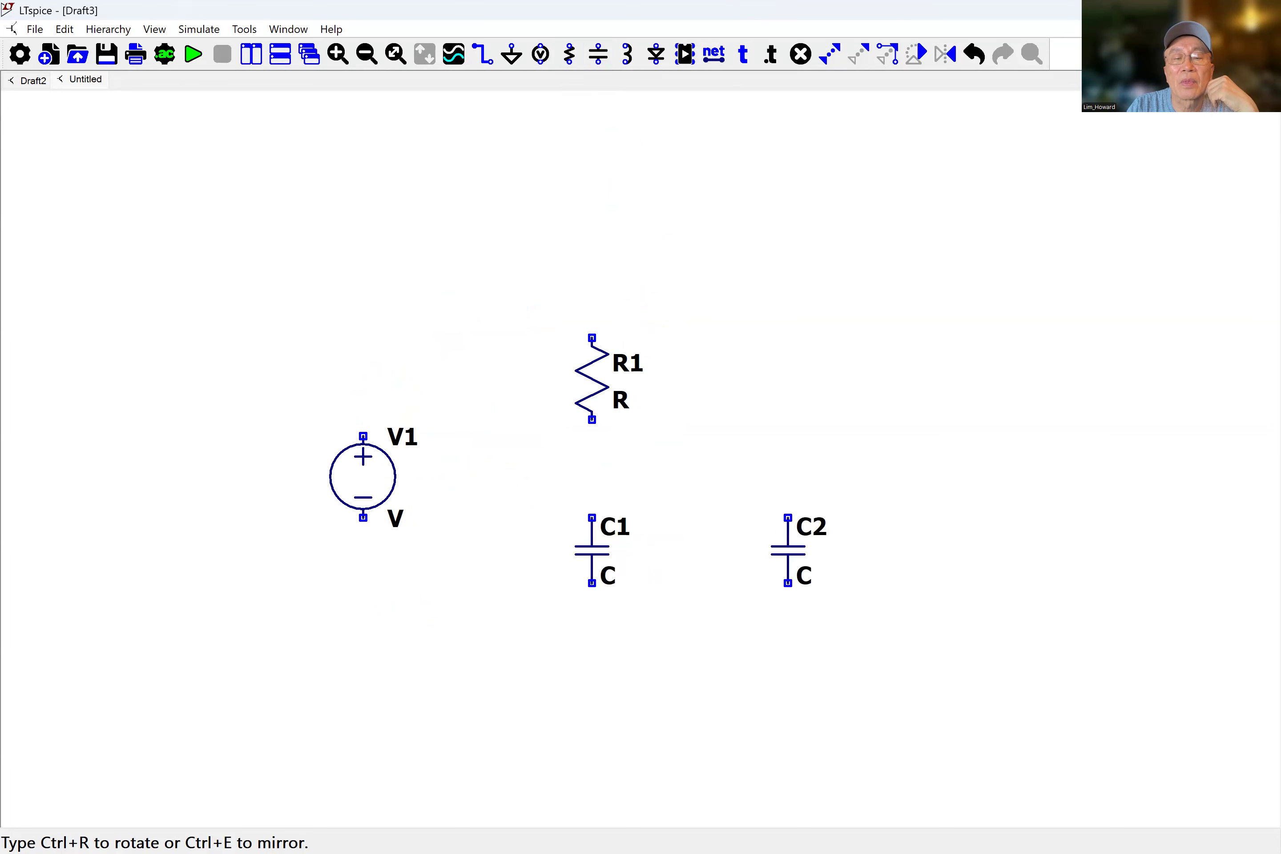
right_click(769, 566)
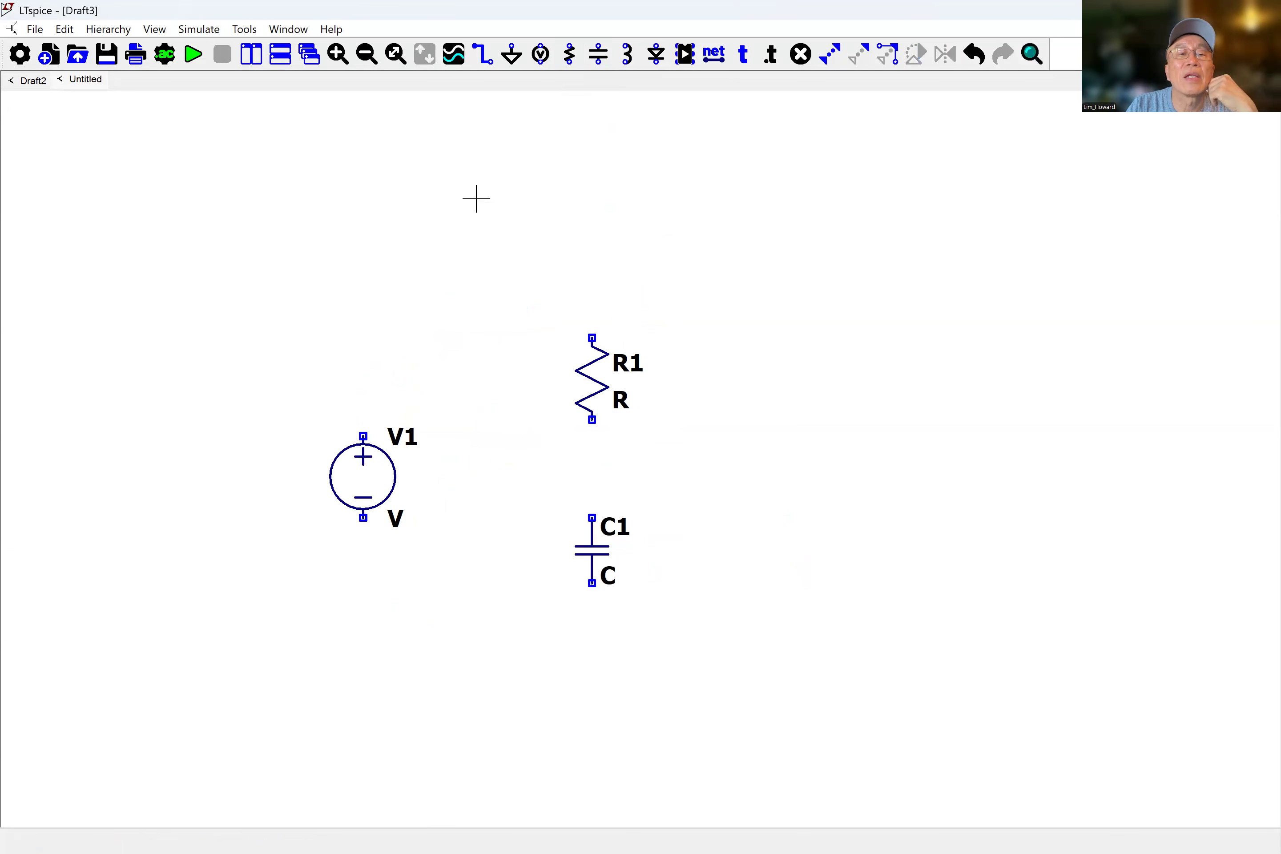
Place ground symbols beneath the voltage source and beneath the capacitor.
left_click(510, 57)
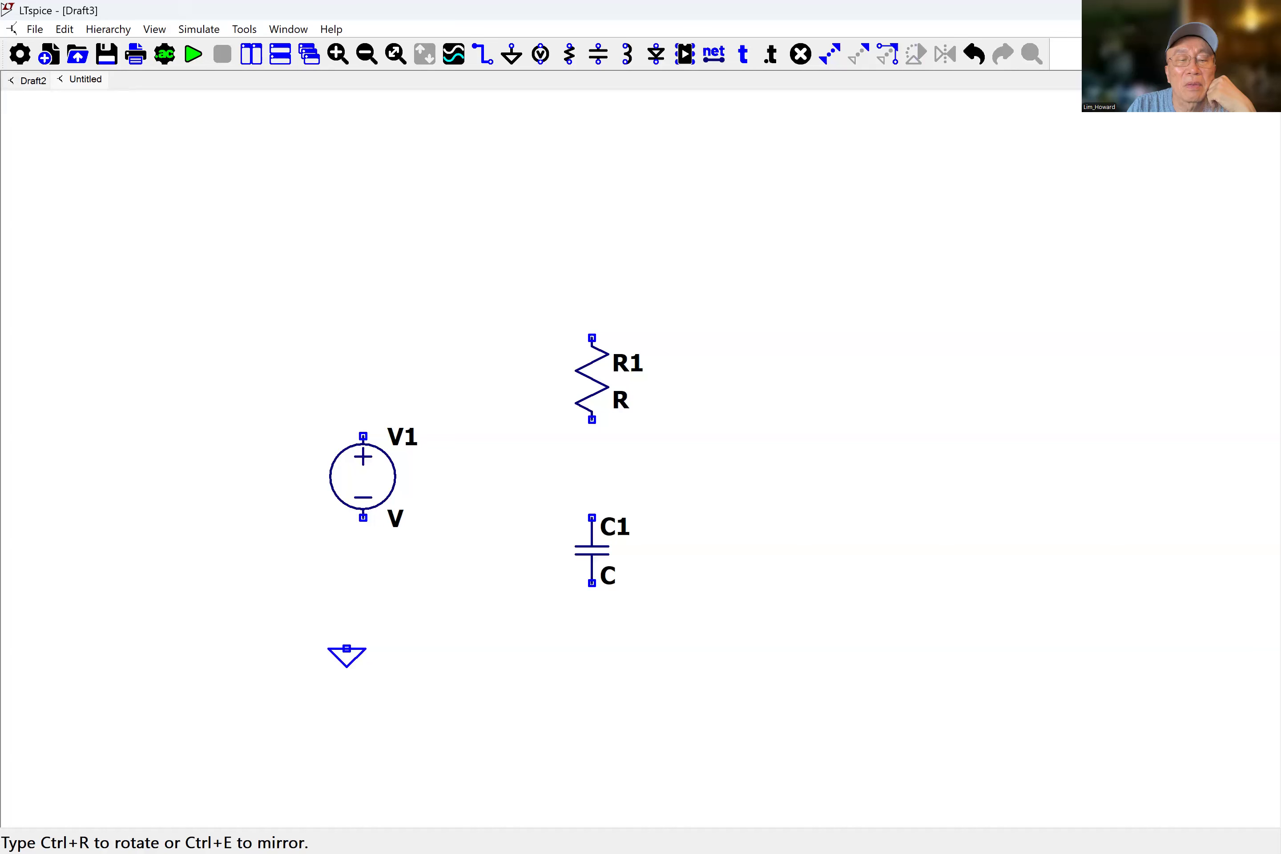
left_click(362, 649)
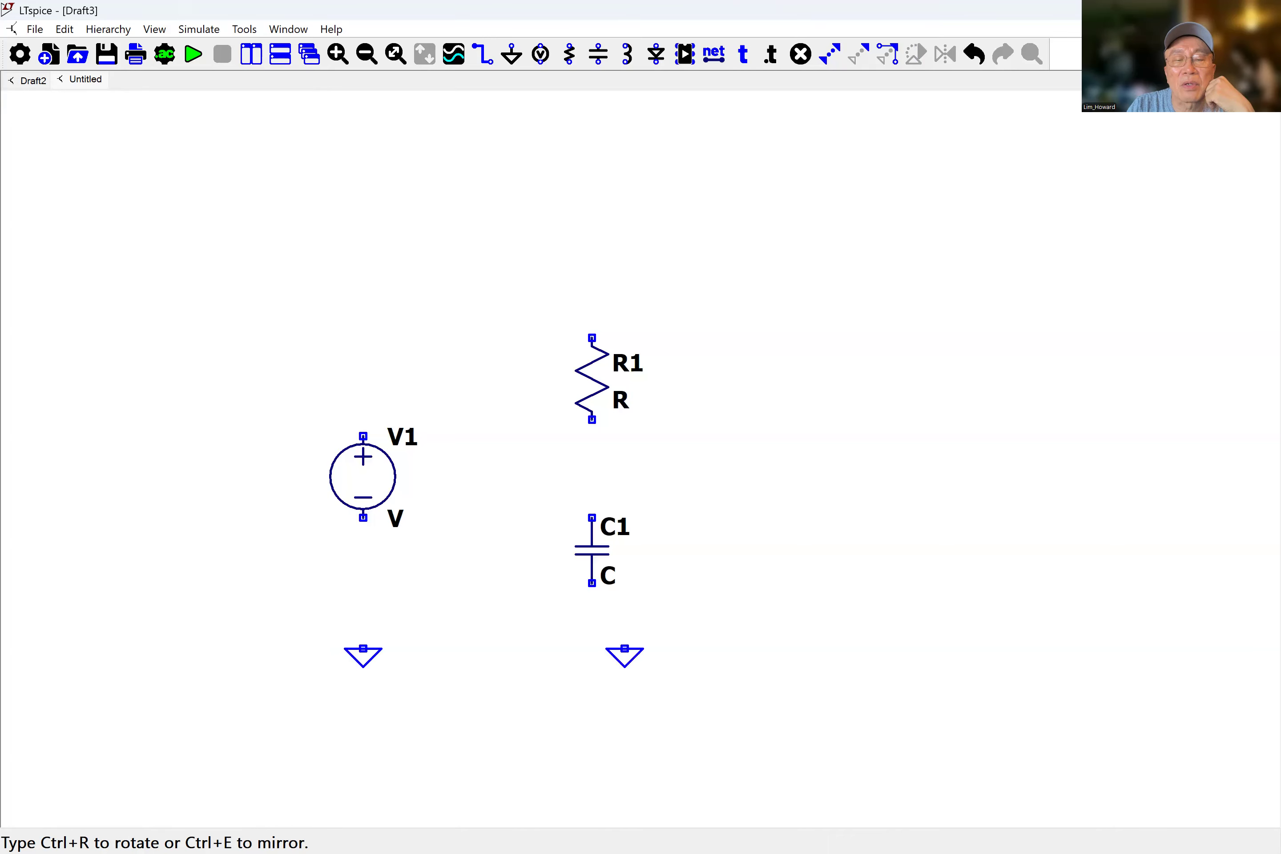
left_click(594, 648)
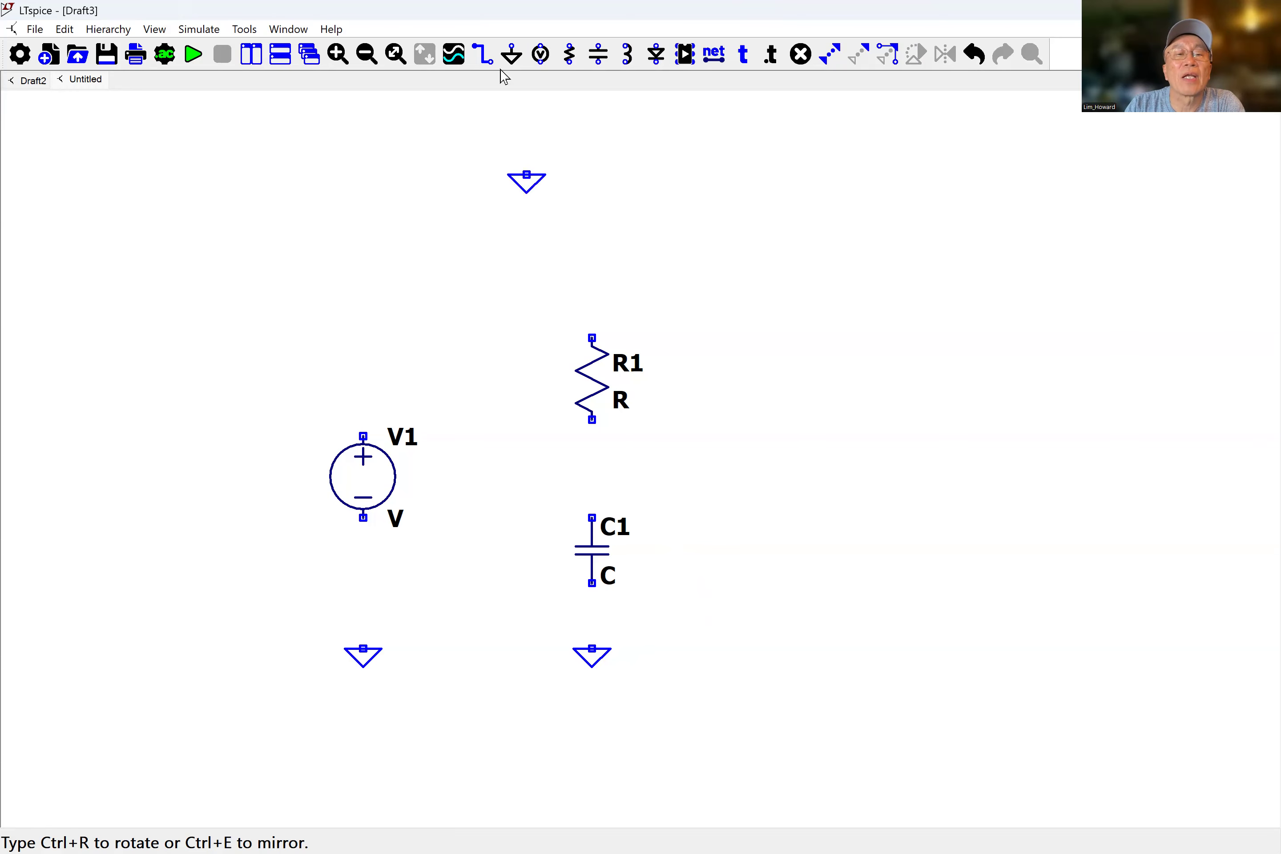
Place an extra ground symbol above the circuit and delete it again.
left_click(576, 309)
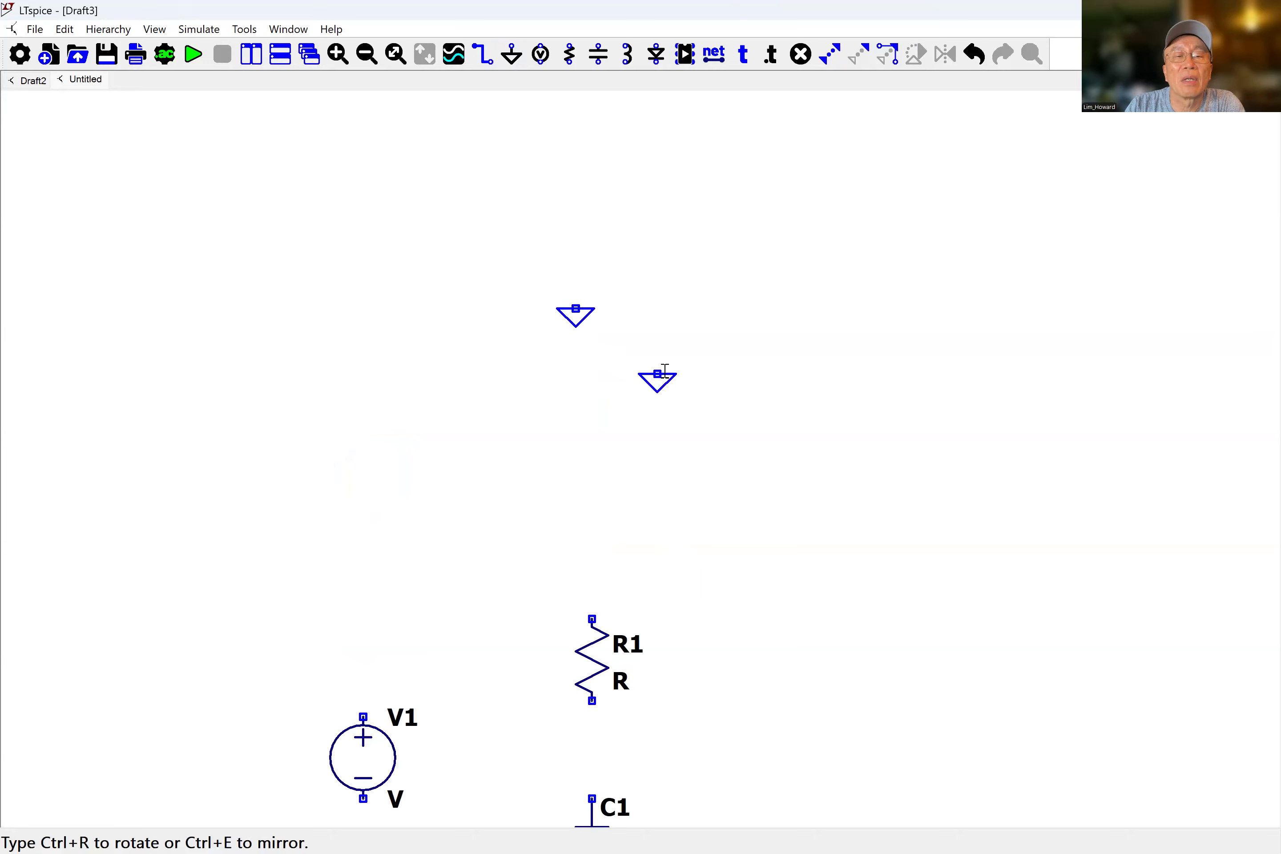
key("Escape")
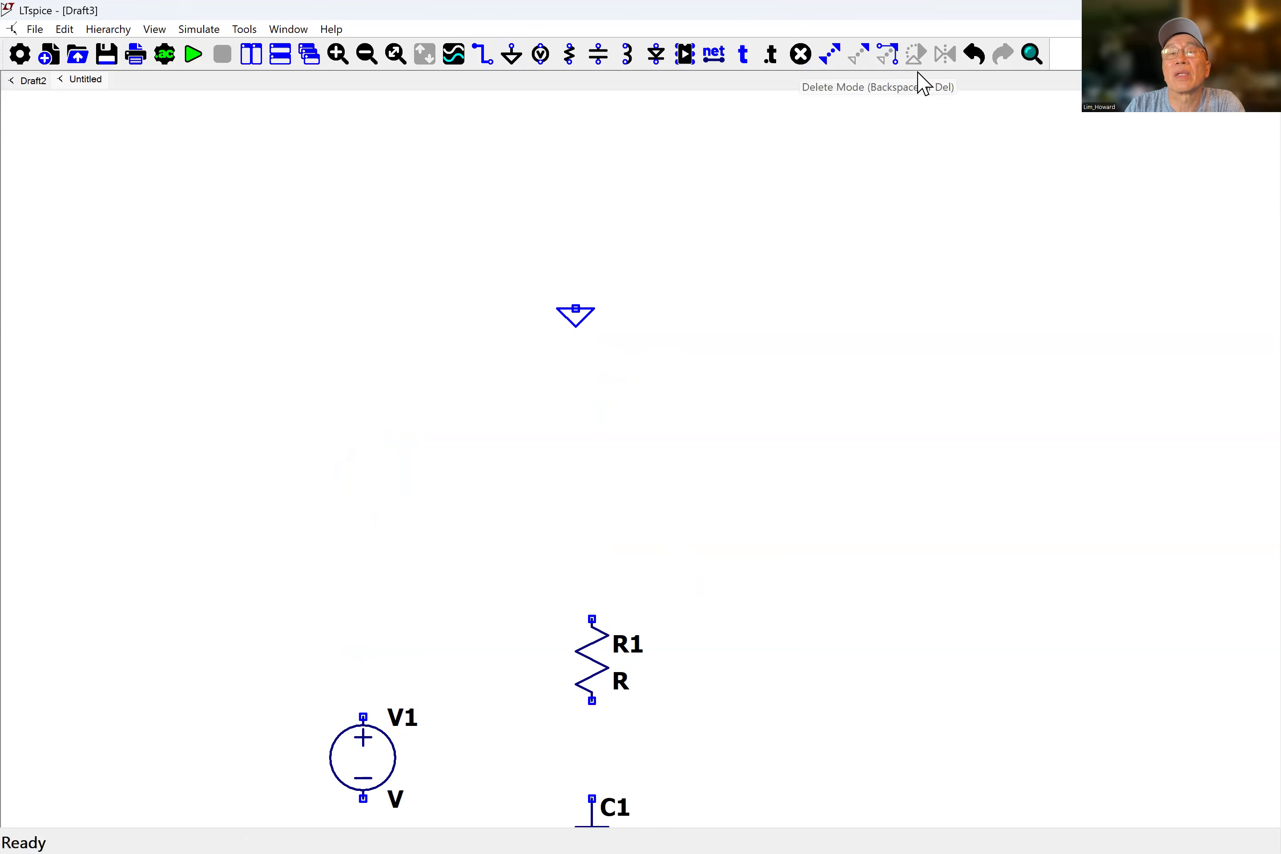
left_click(800, 53)
left_click_drag(534, 257, 668, 381)
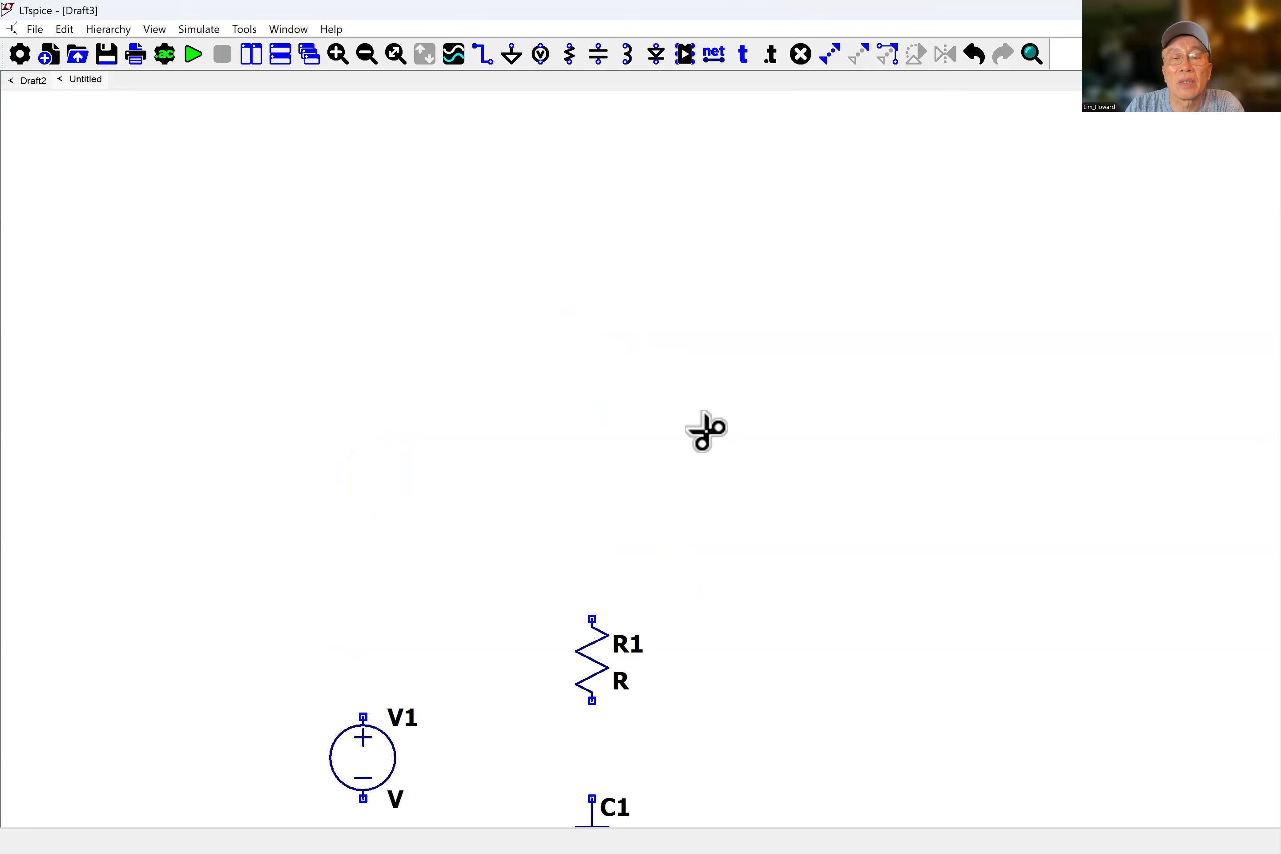
key("Escape")
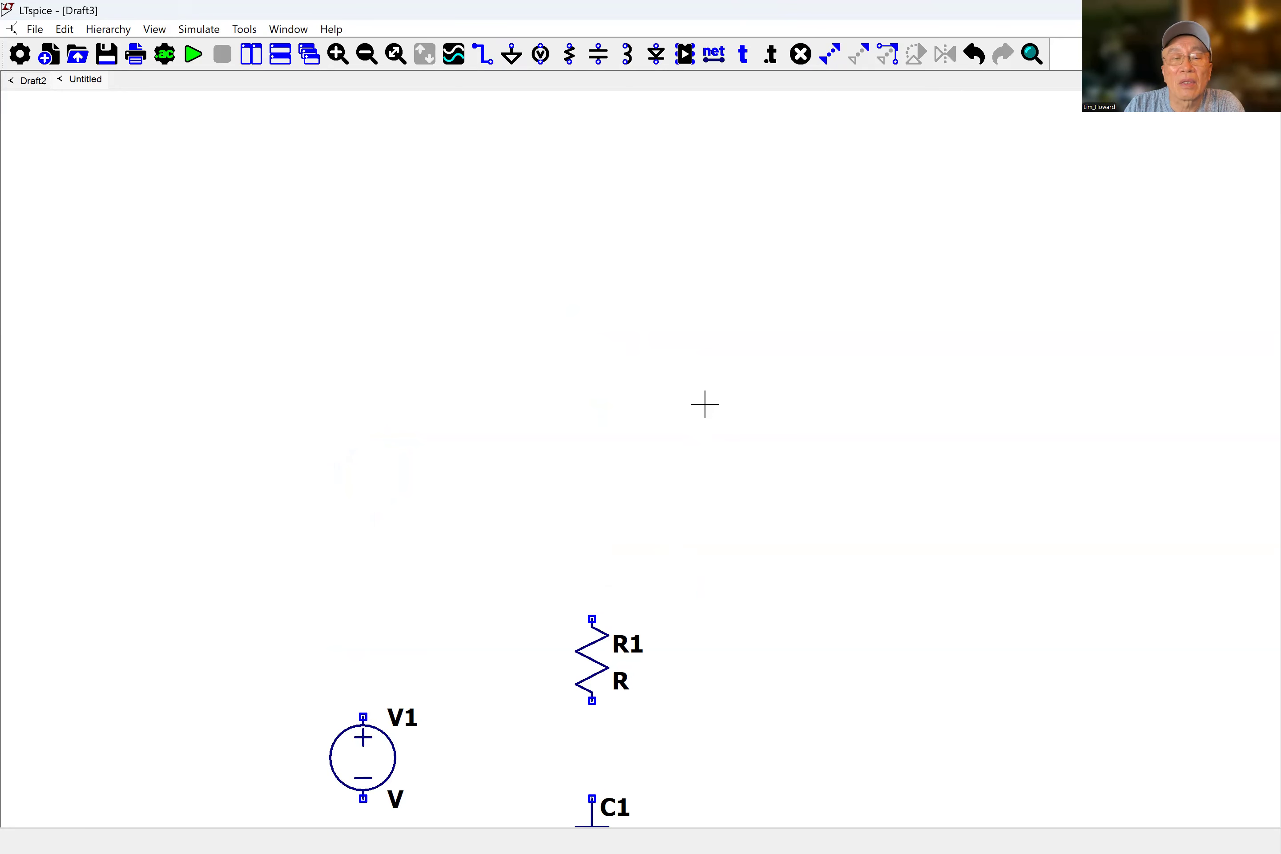
Draw a wire from the source's ground up over the top and down through R1 and C1 to the capacitor's ground.
scroll(717, 385, "down", 3)
scroll(794, 394, "down", 3)
left_click_drag(833, 397, 792, 397)
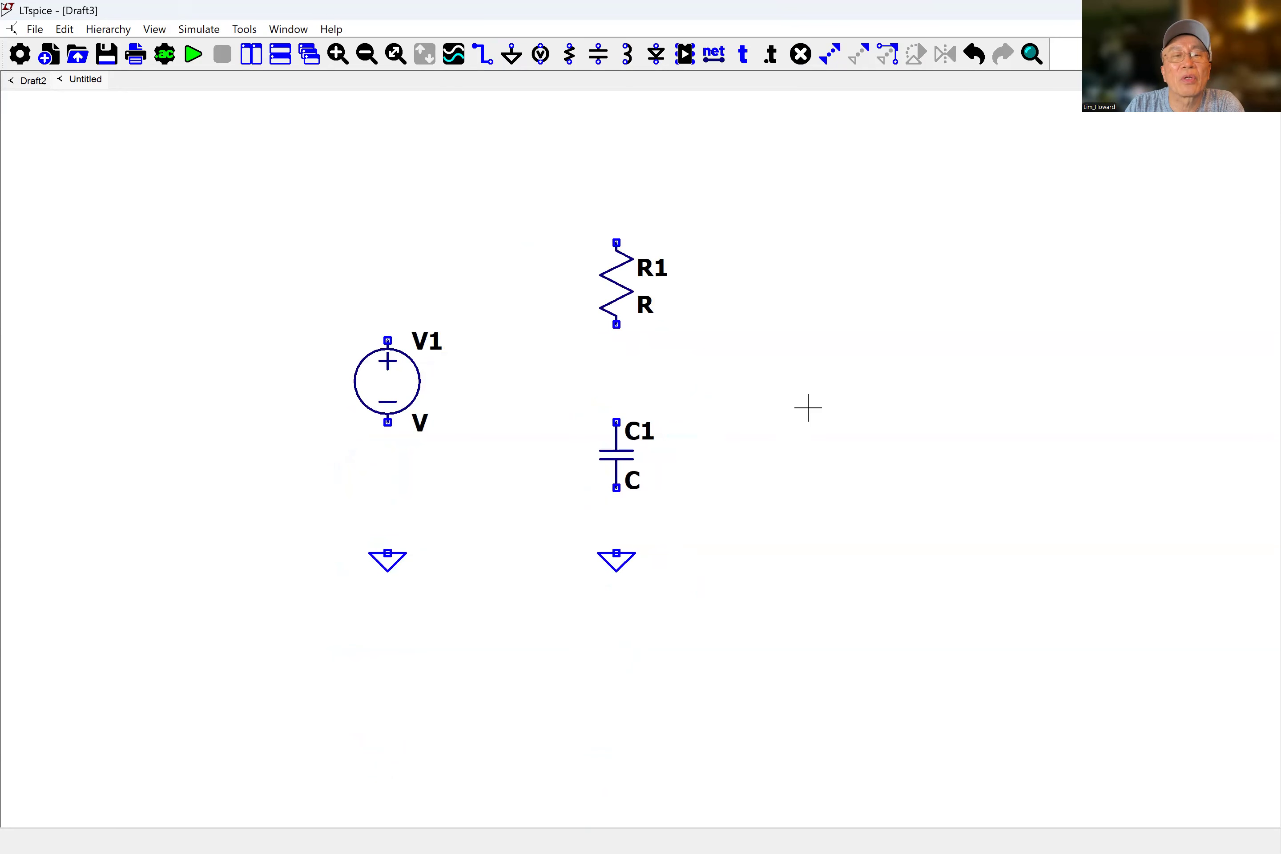
left_click(483, 55)
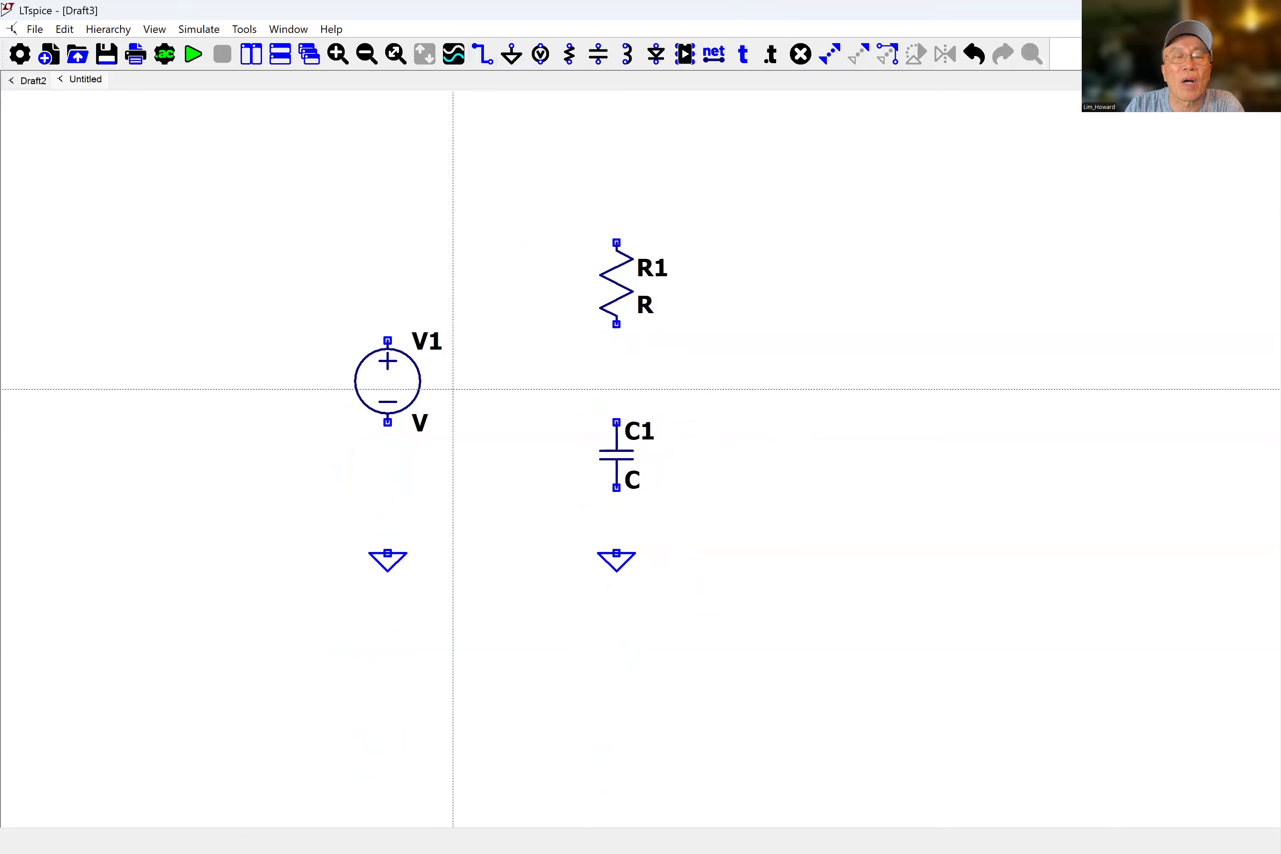
left_click(387, 553)
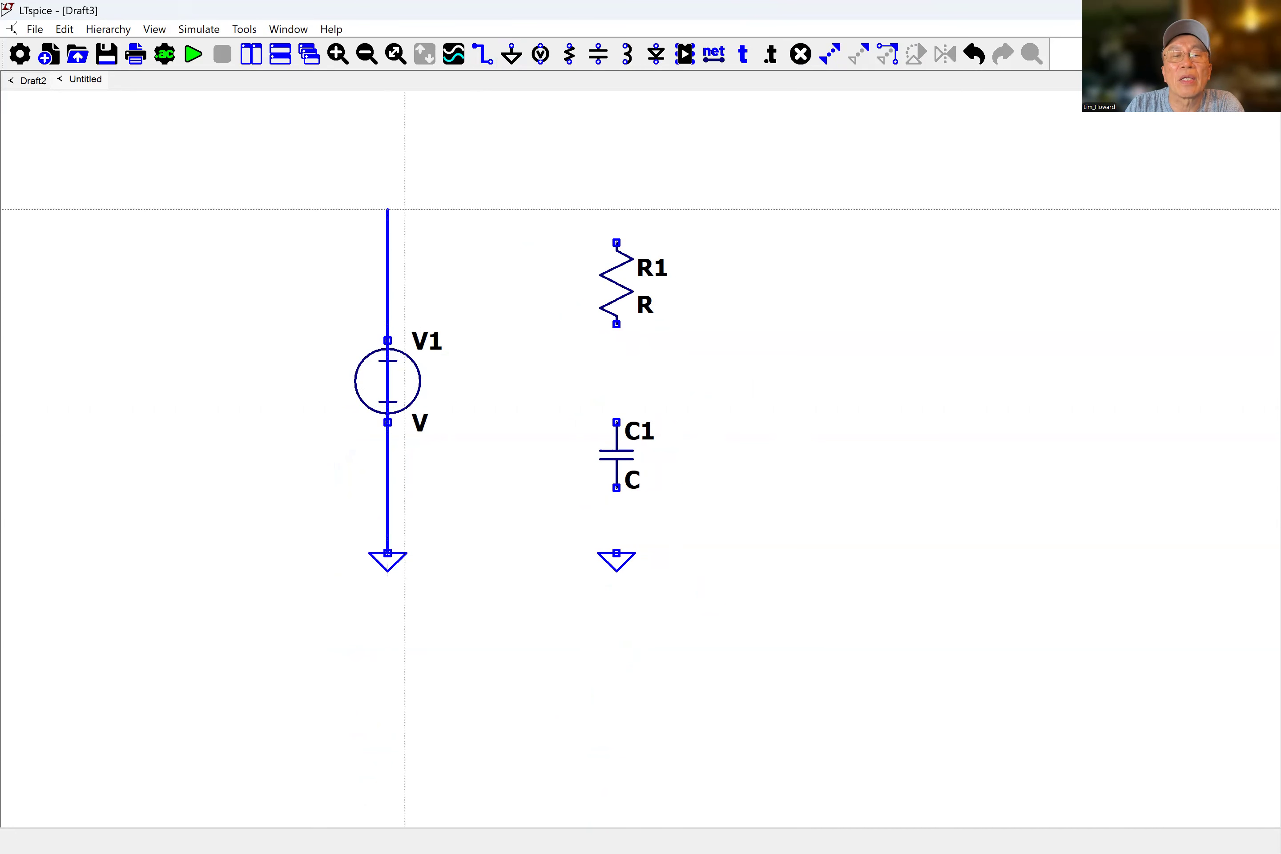
left_click(389, 193)
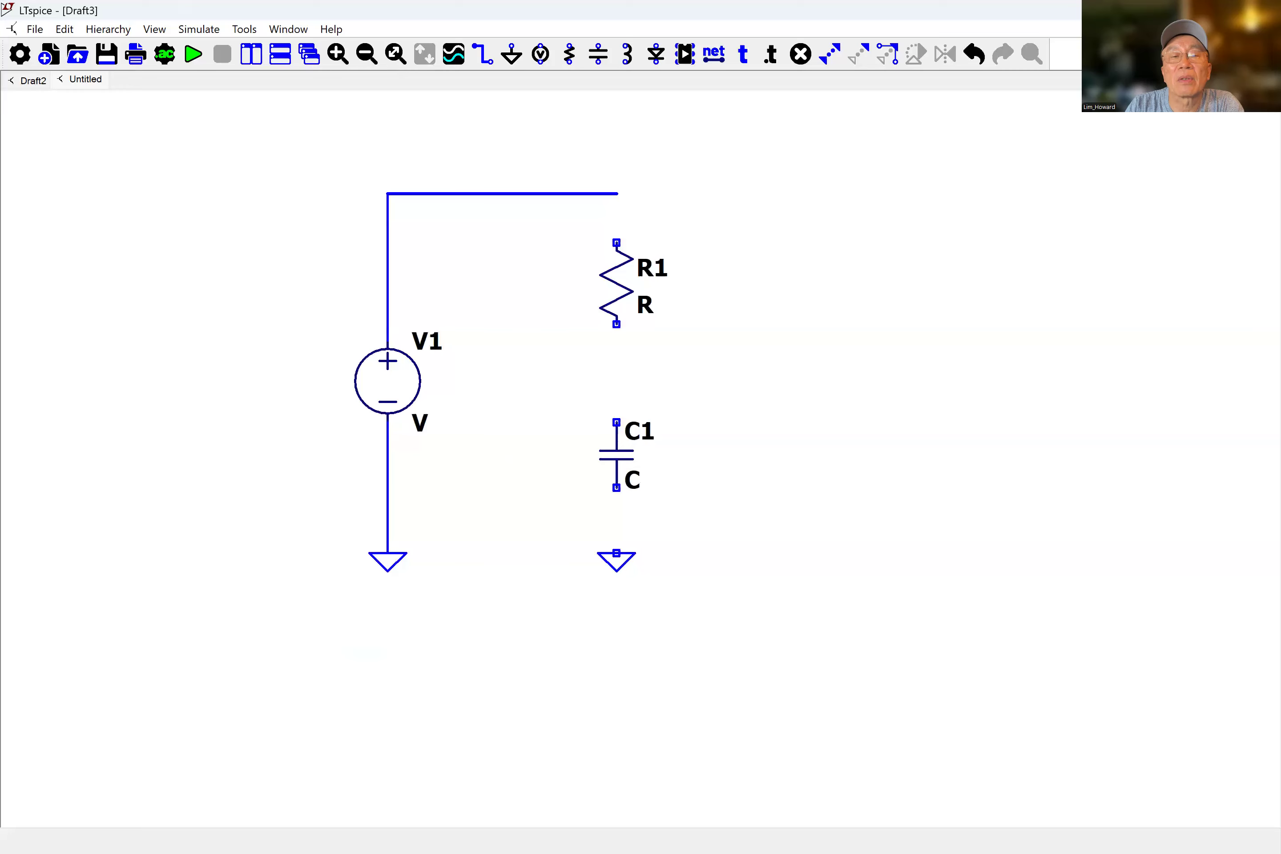
left_click(616, 552)
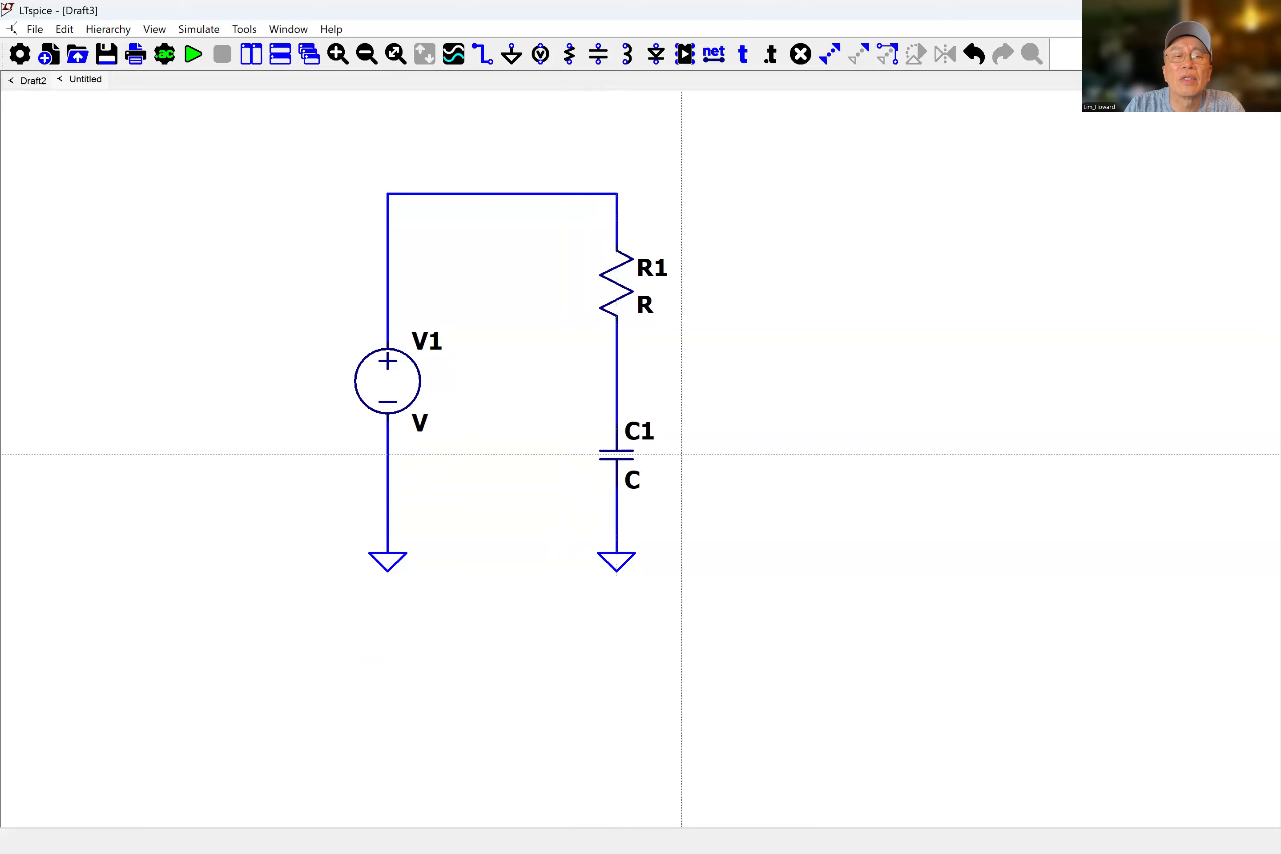
key("Escape")
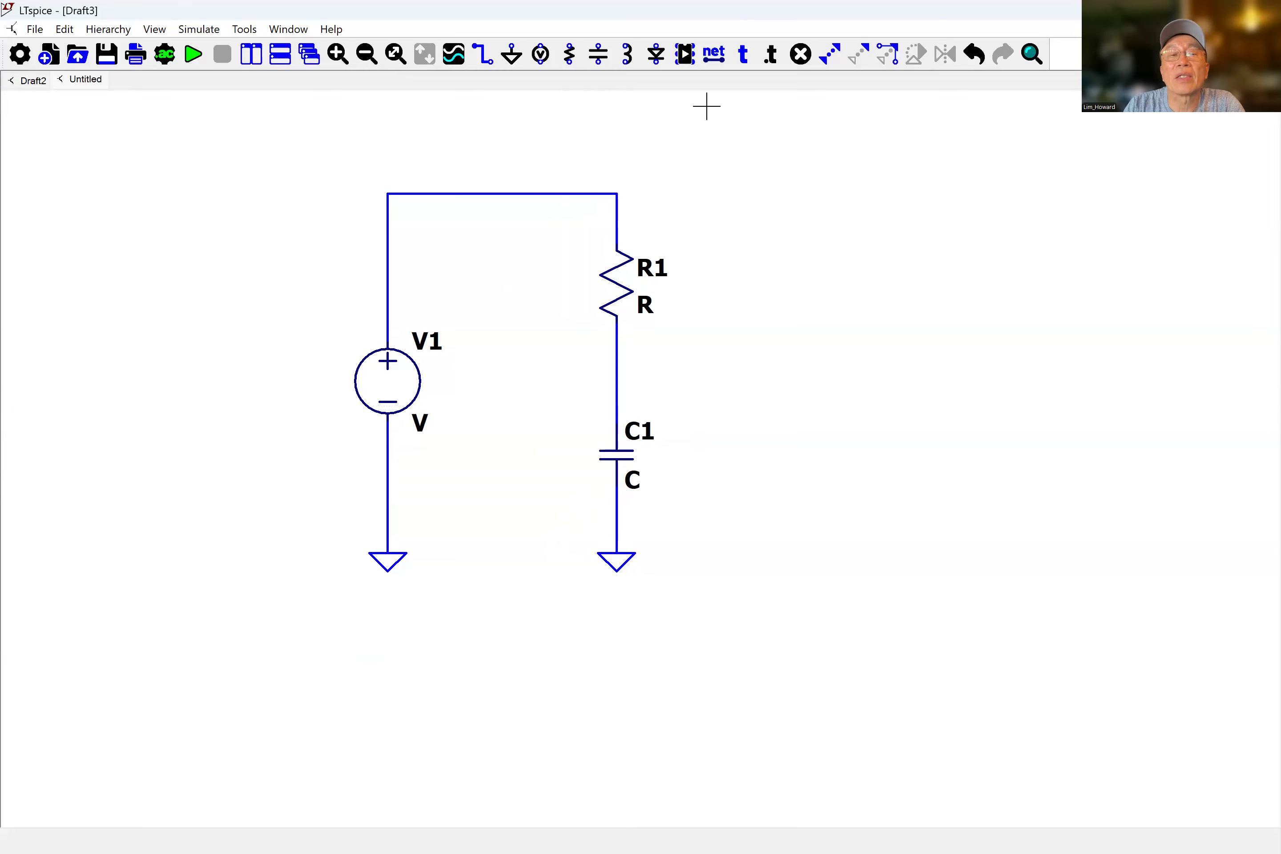
Add a net label named Vin with port type Input at the top-left corner of the circuit.
left_click(713, 53)
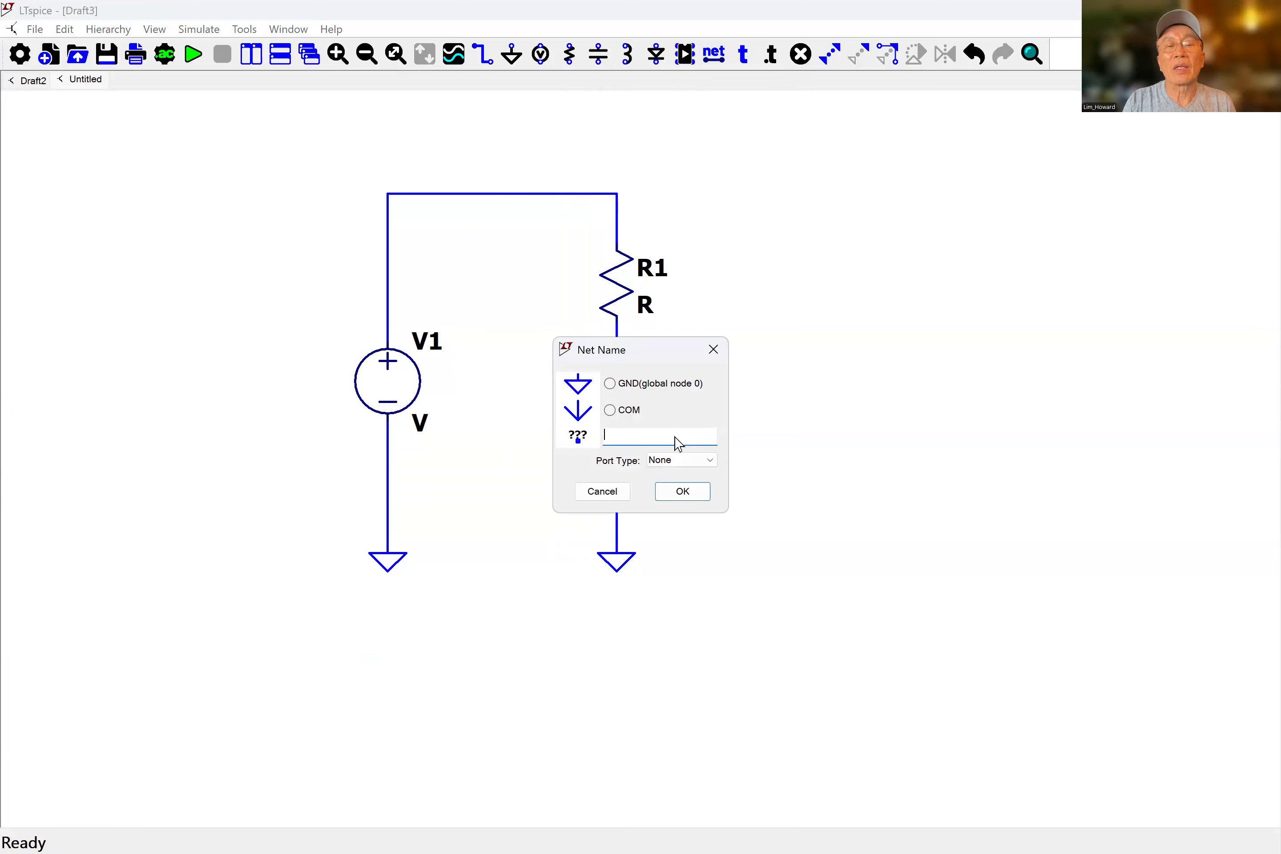
type("Vin")
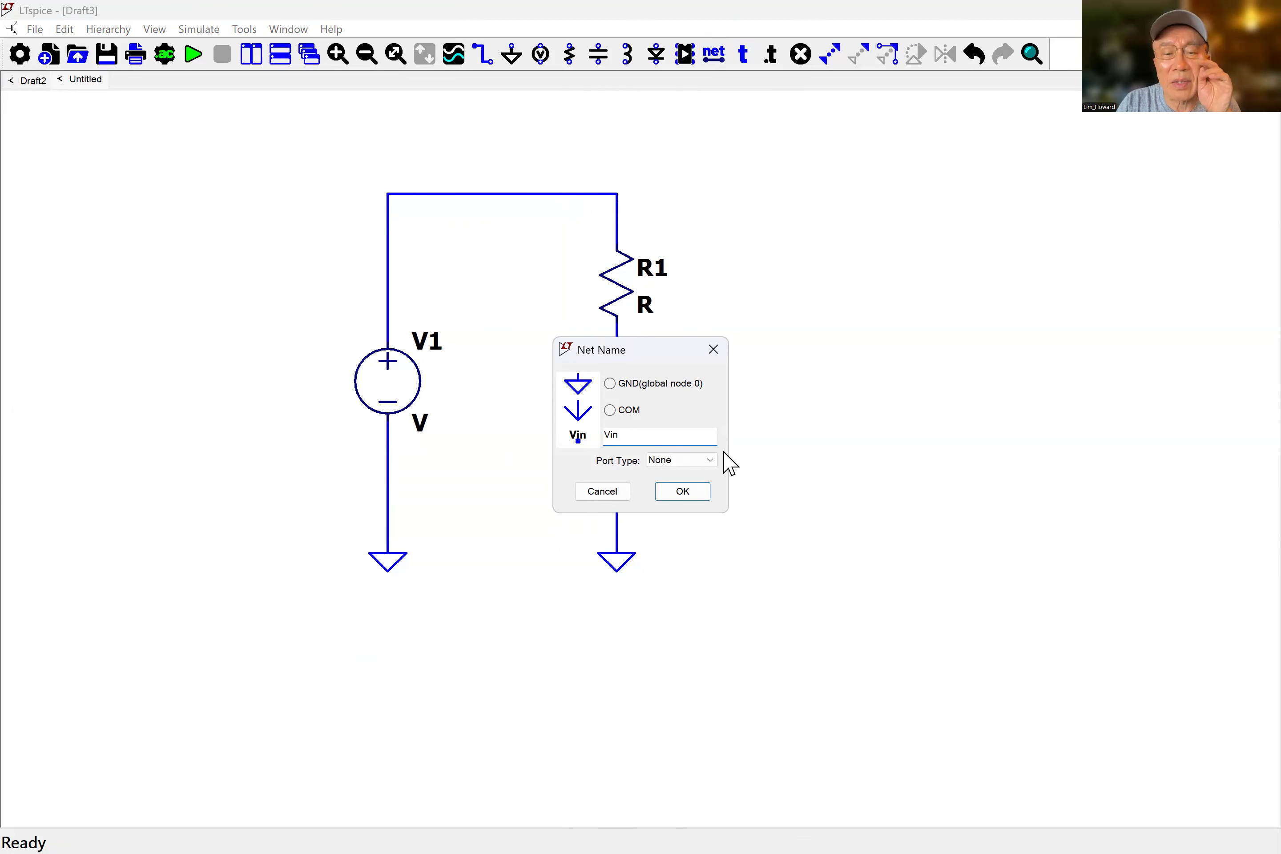
left_click(703, 461)
left_click(683, 484)
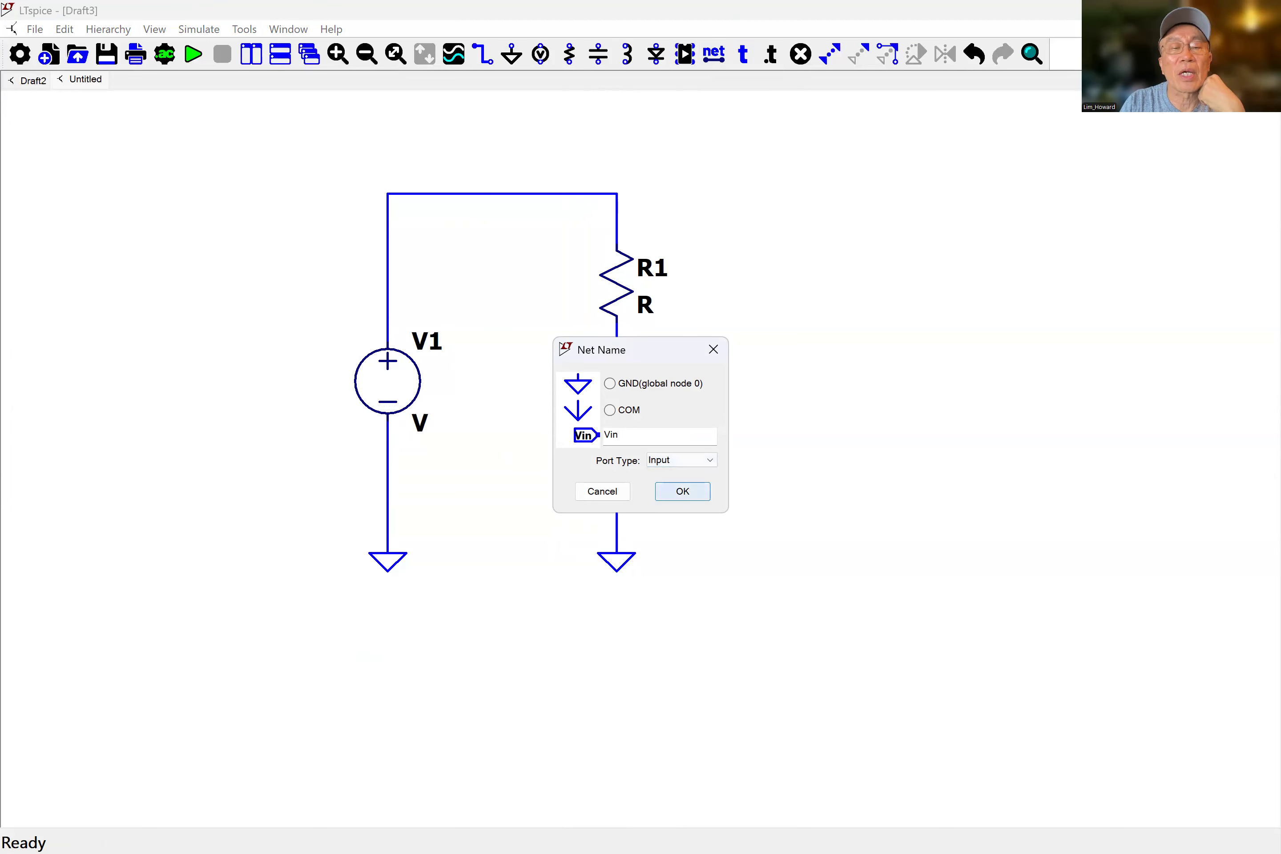
left_click(682, 491)
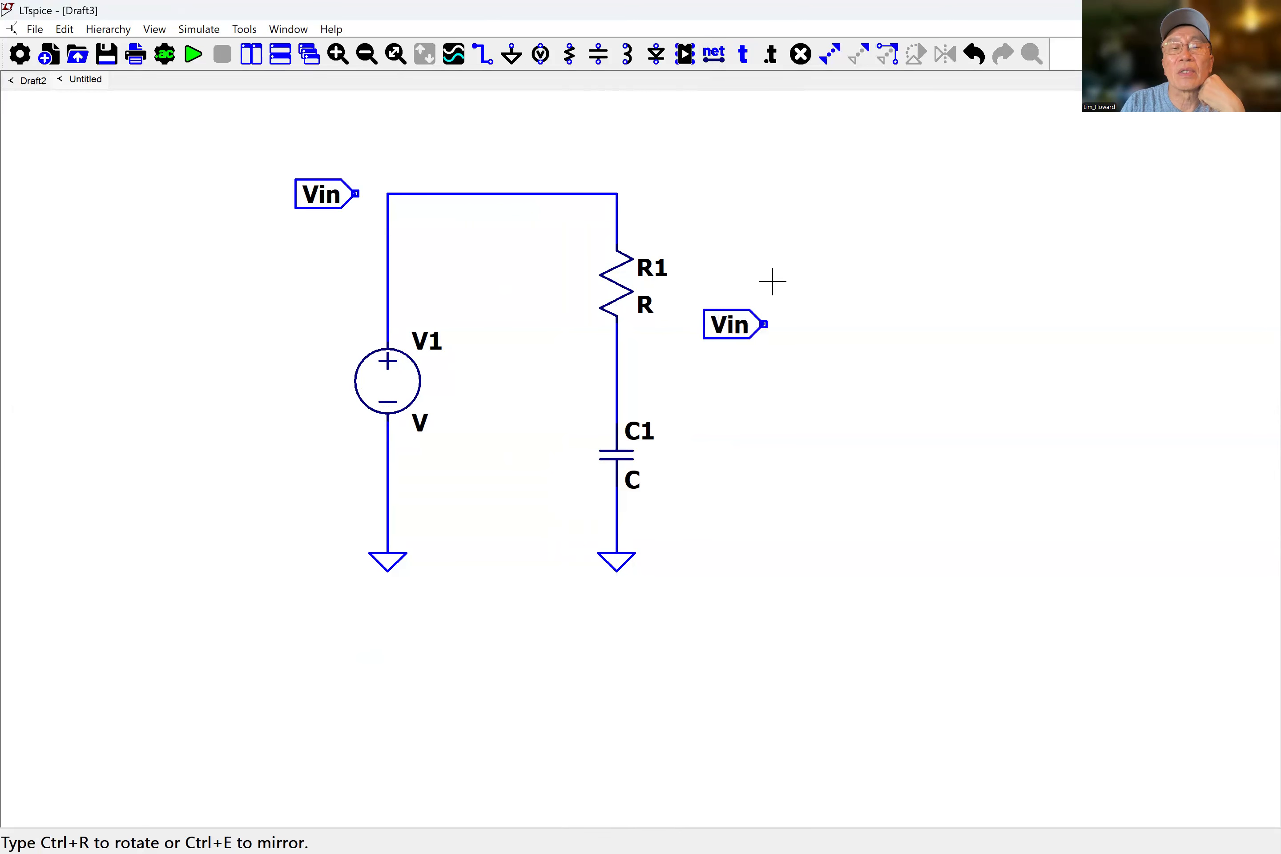
key("Escape")
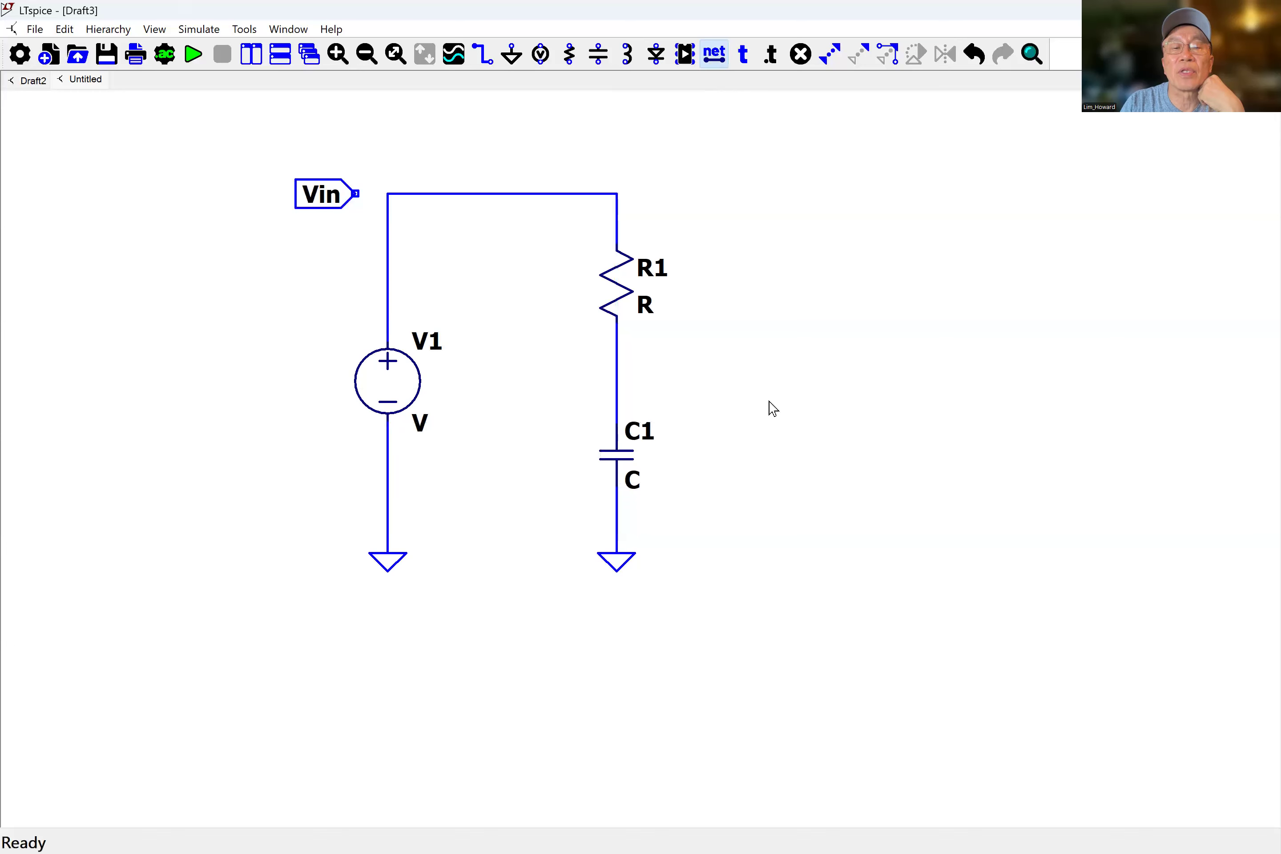
Add a net label named Vout with port type Output to the right of the junction between R1 and C1.
key("F4")
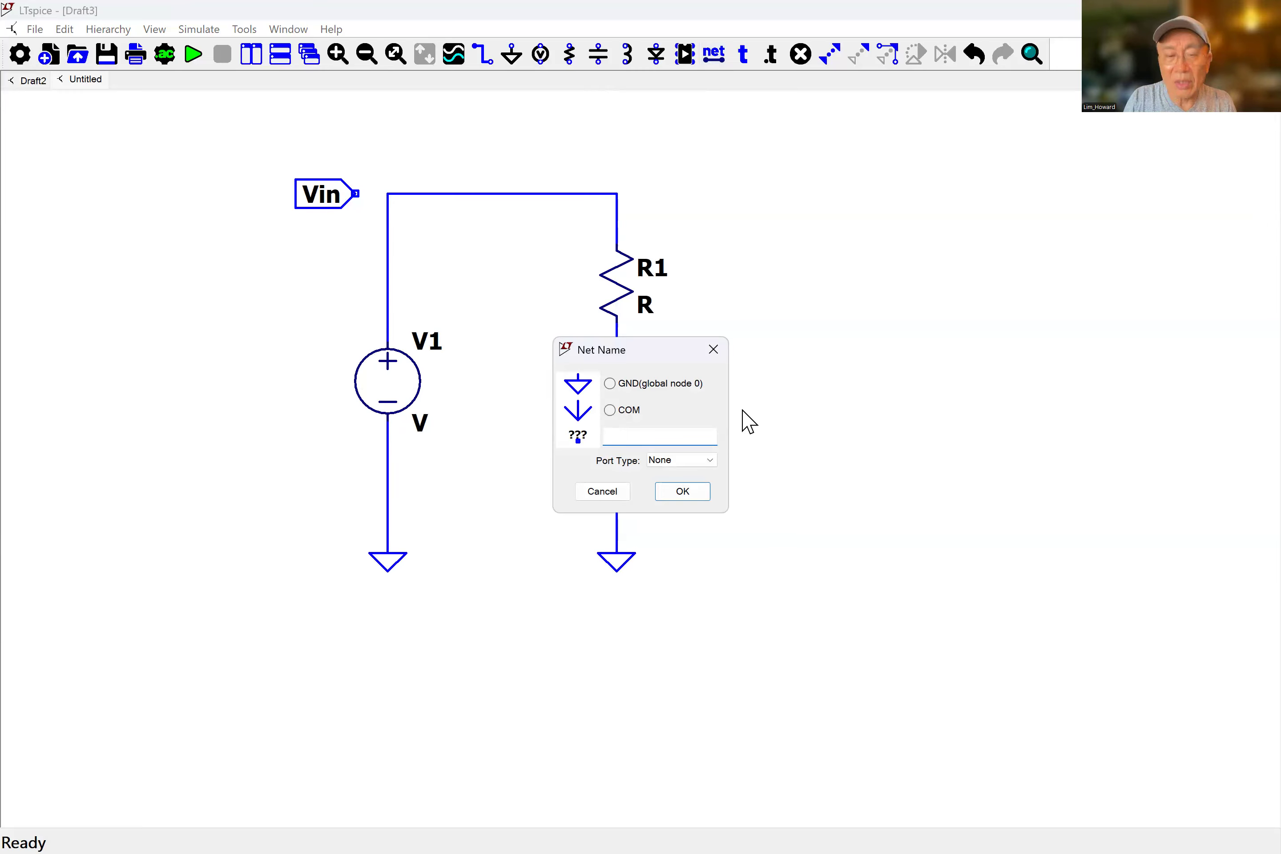
type("Vout")
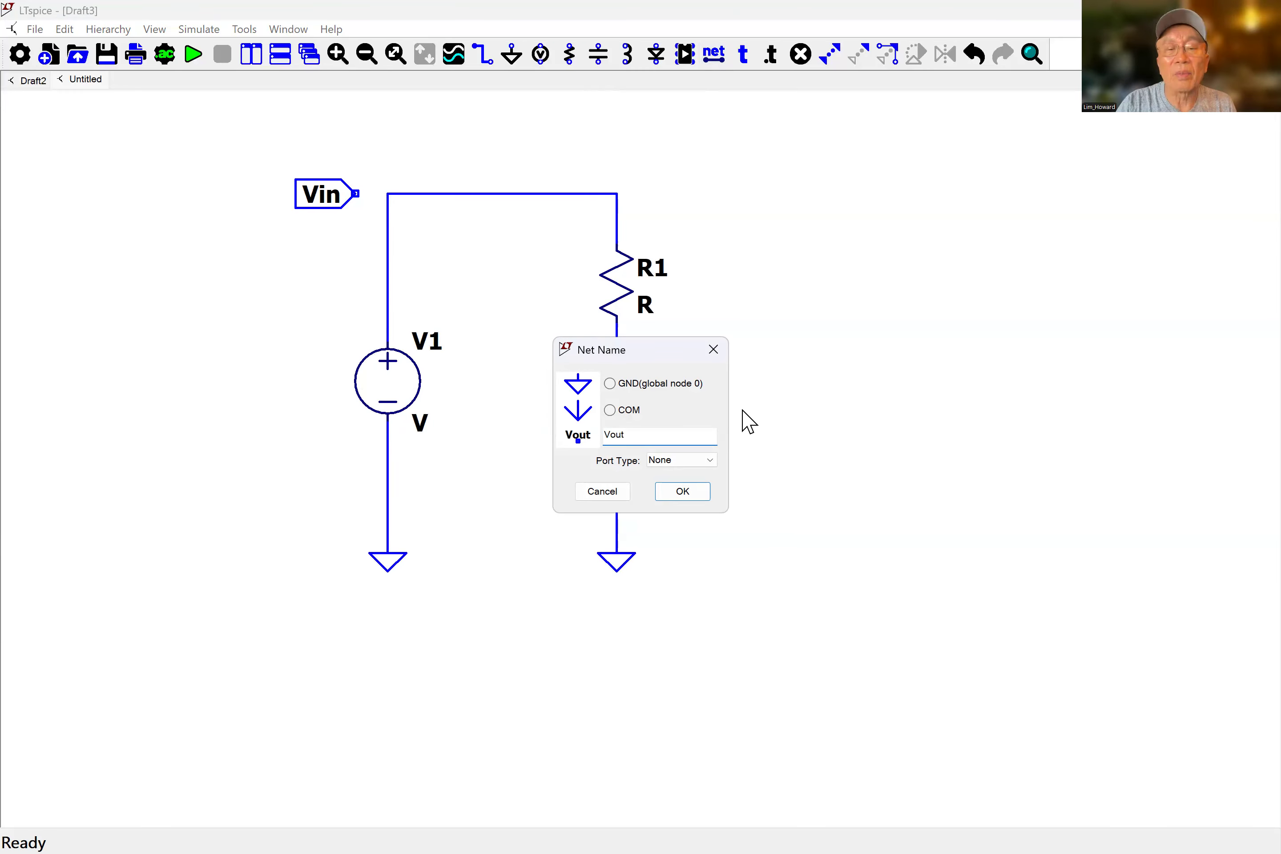
left_click(704, 460)
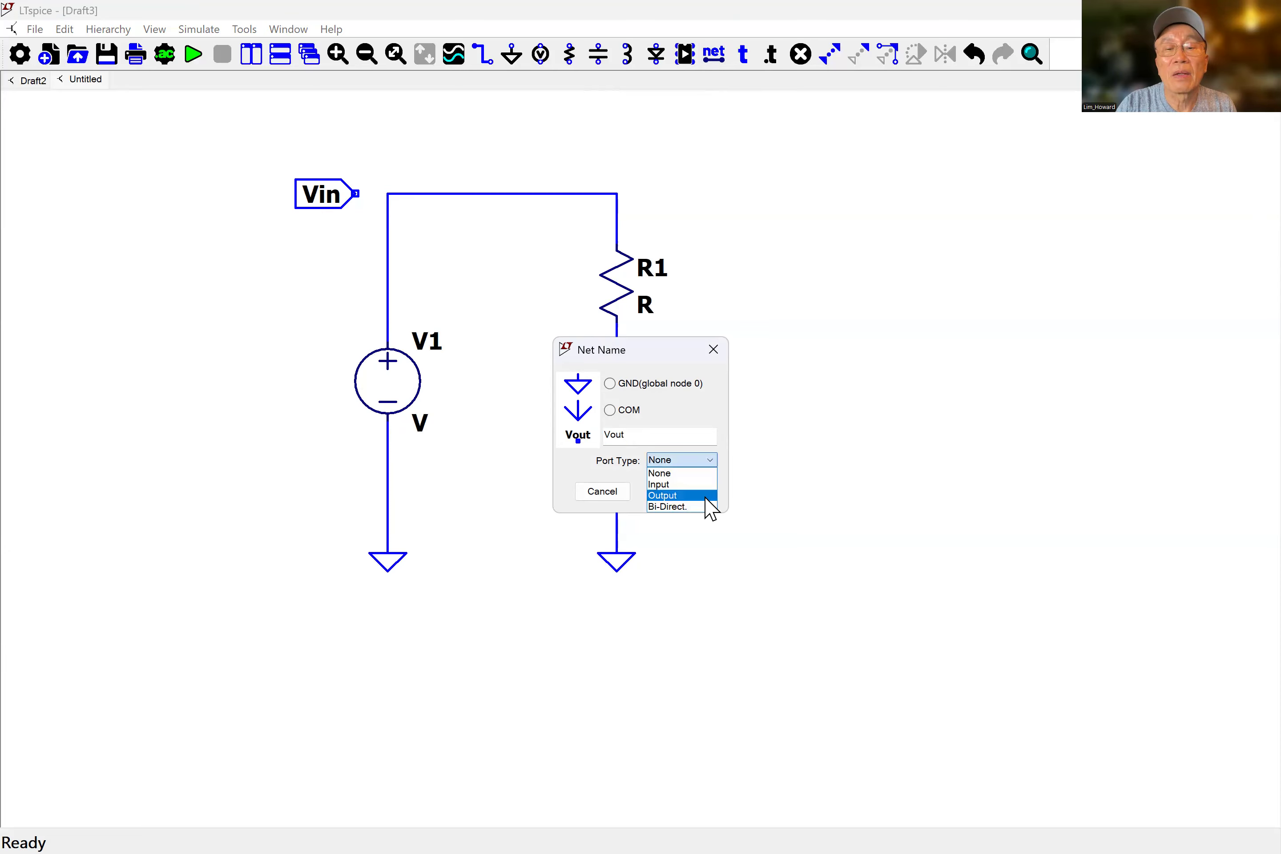
left_click(679, 496)
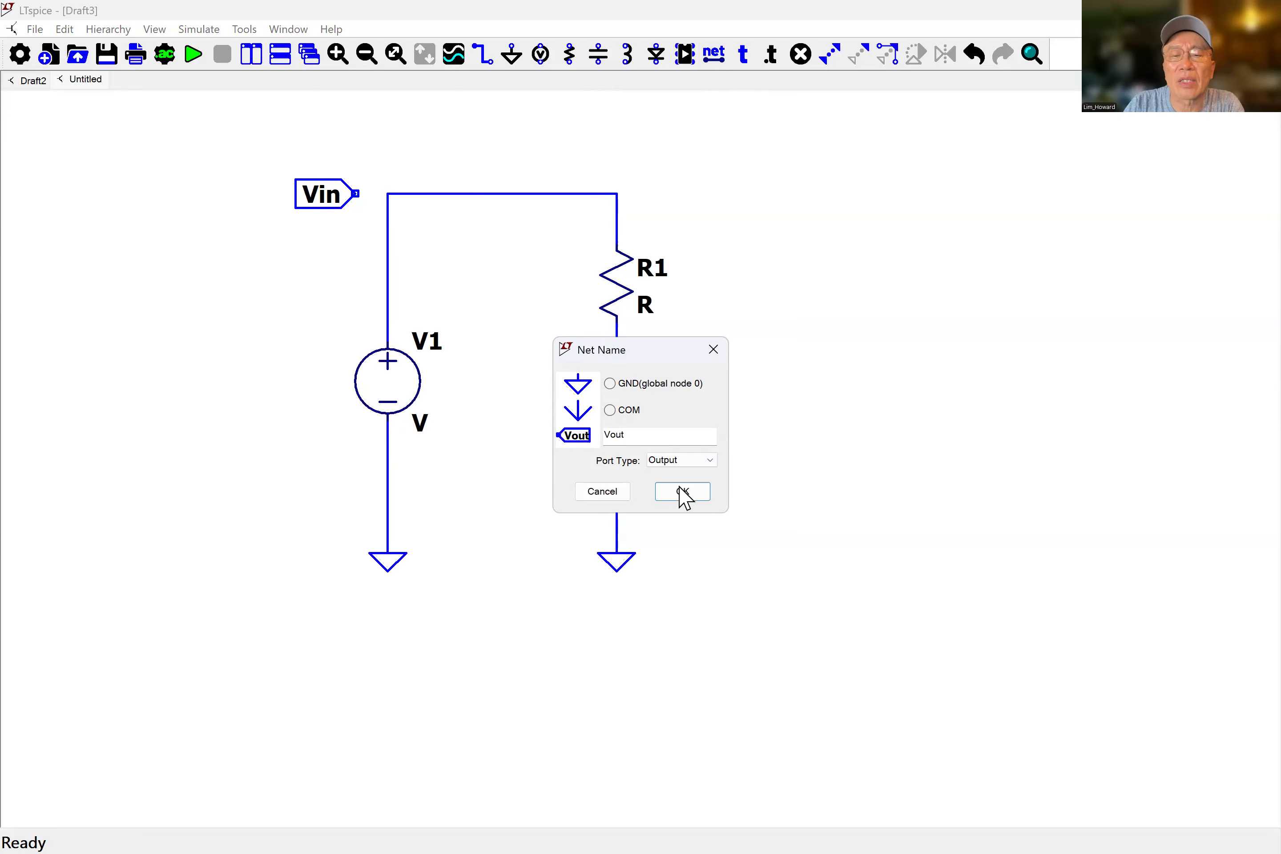
left_click(682, 491)
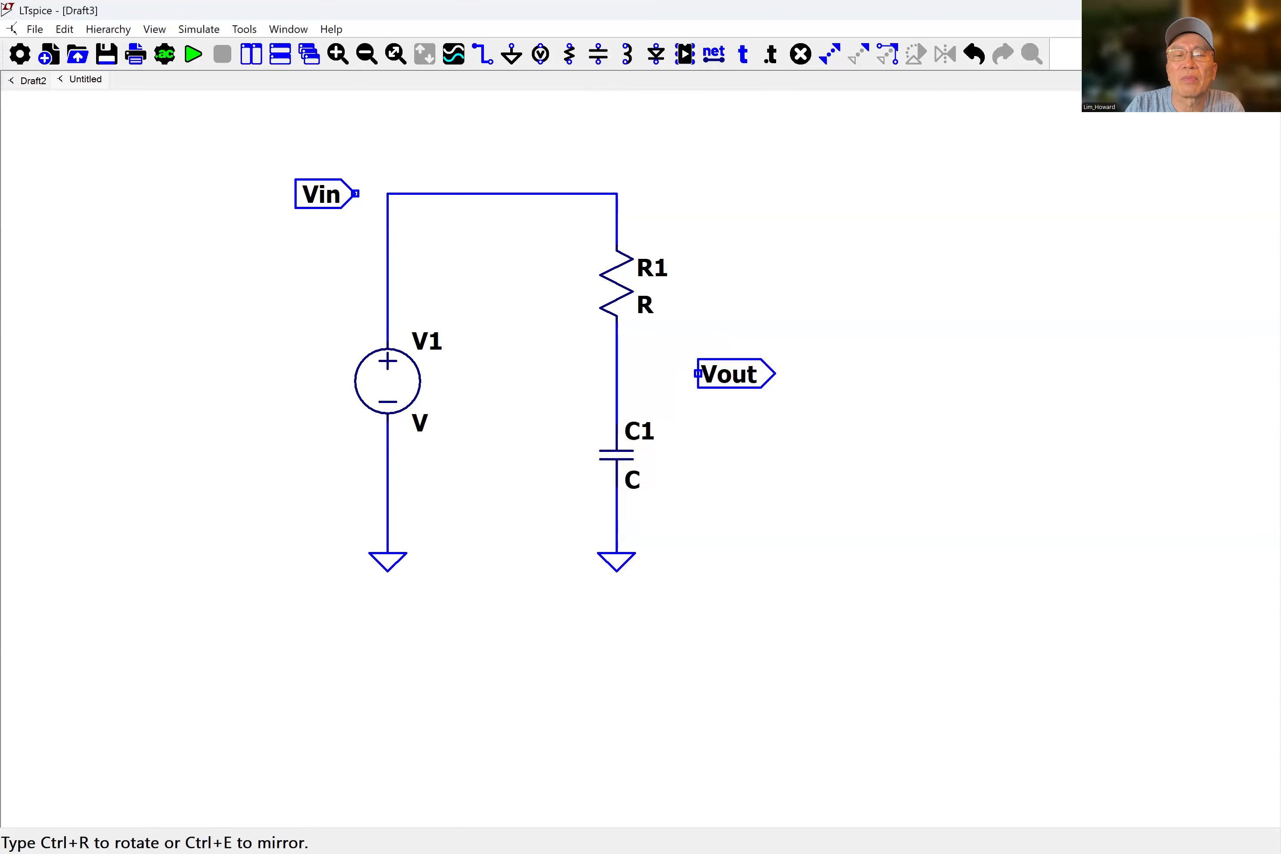
left_click(698, 374)
key("Escape")
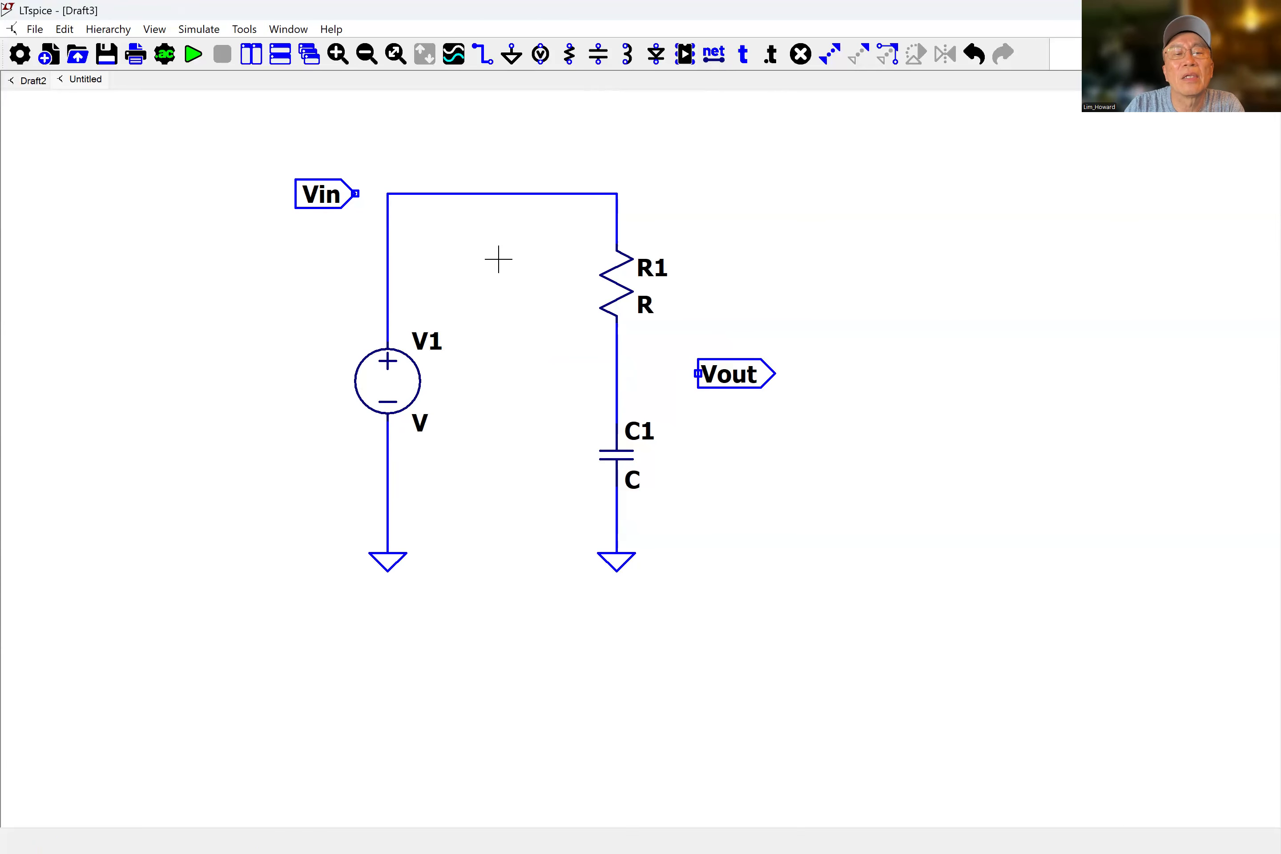
Wire the Vin label to the top wire and the Vout label to the junction between R1 and C1.
left_click(482, 55)
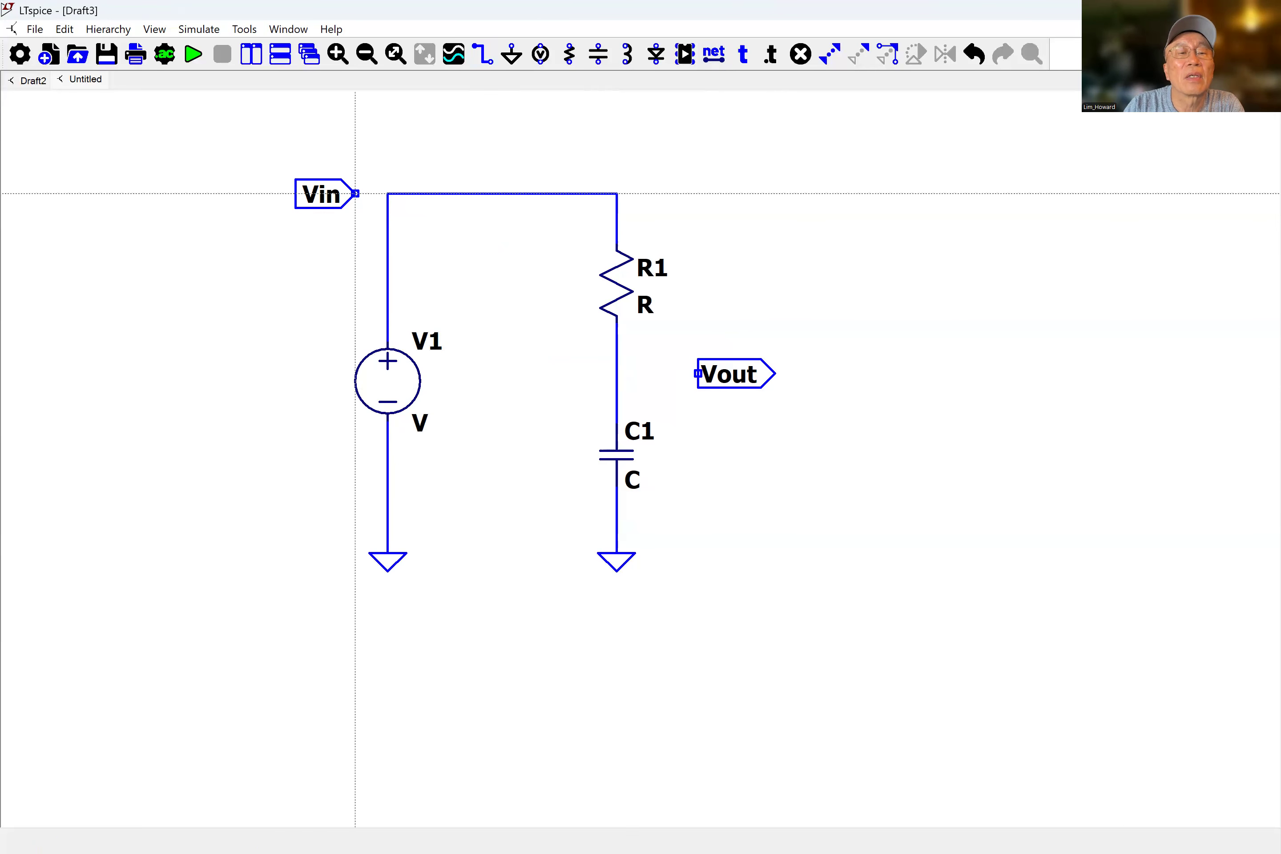
left_click(355, 194)
left_click(387, 193)
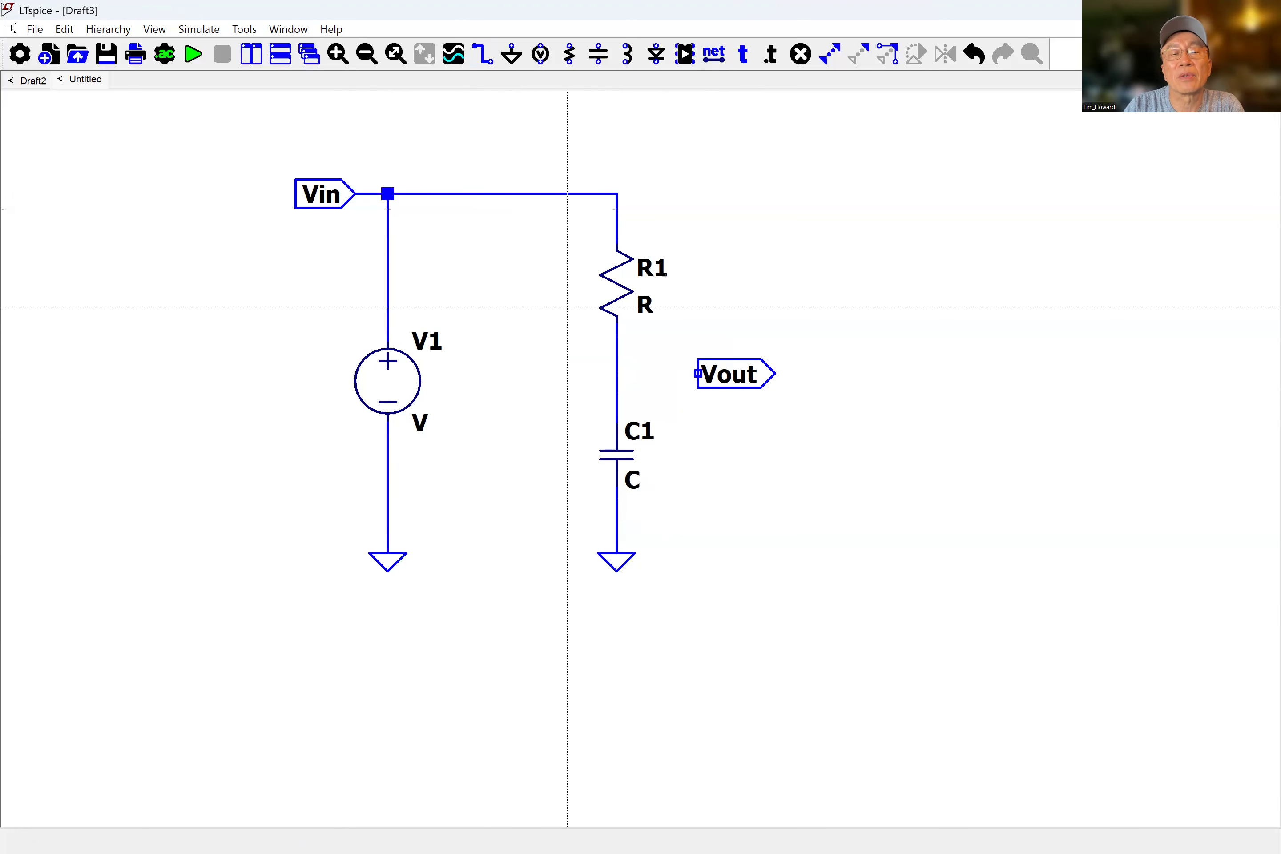
left_click(698, 373)
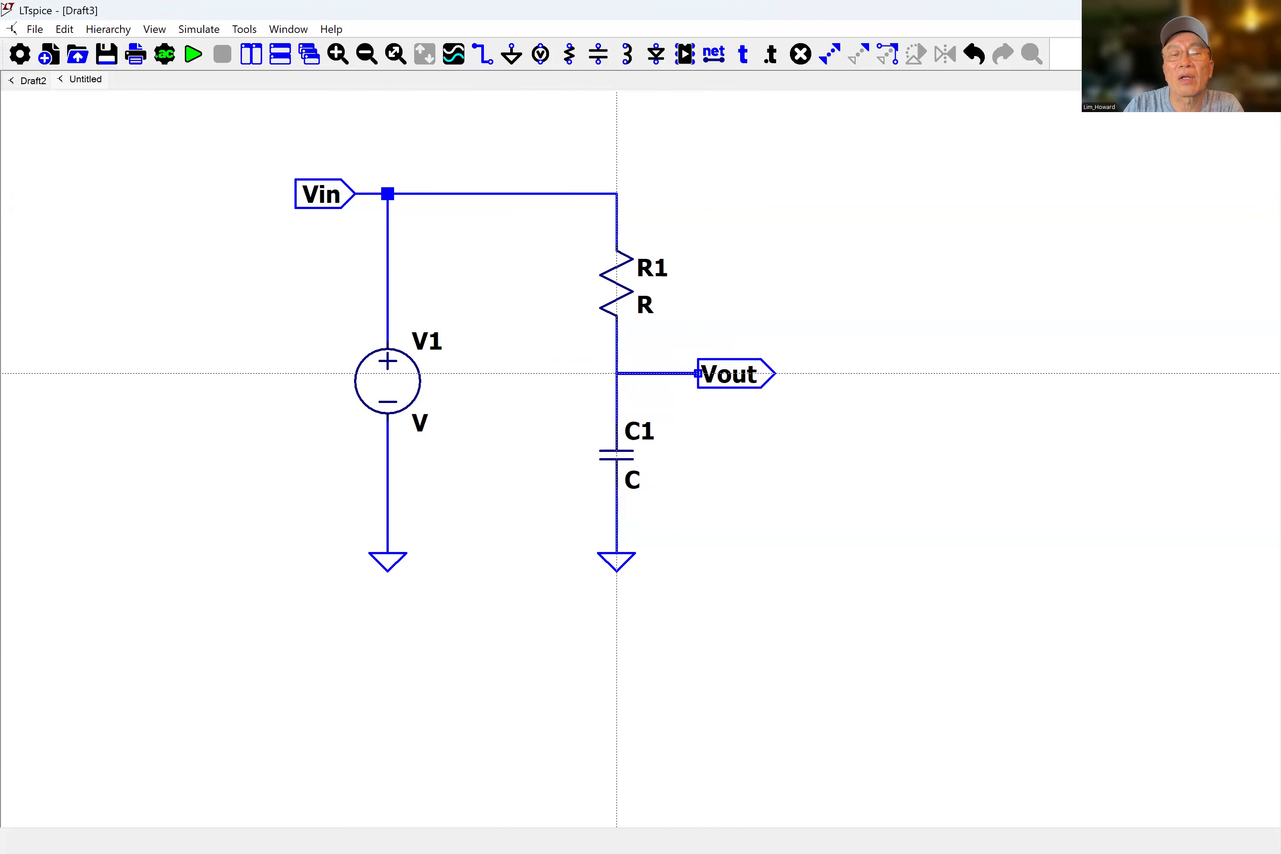
left_click(617, 373)
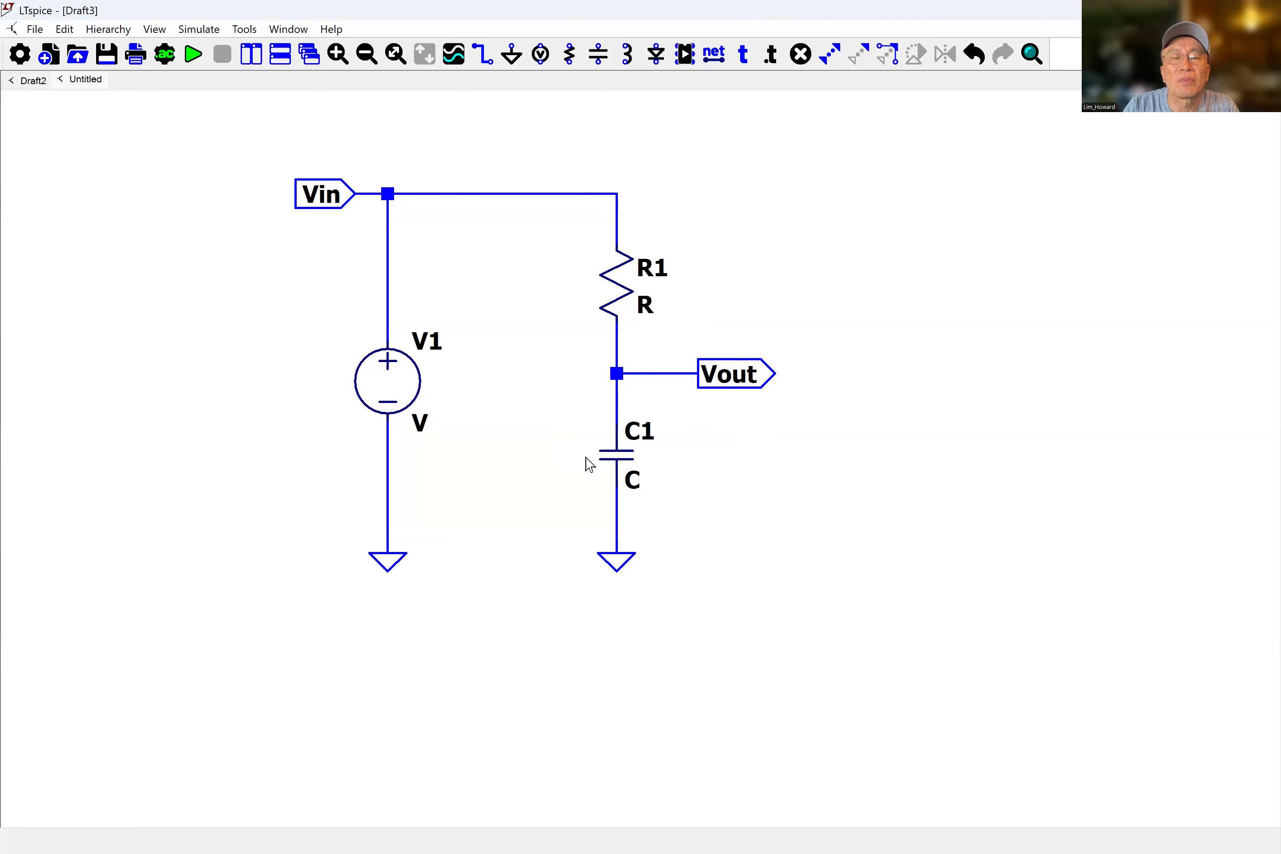
Set the resistor R1's value to 10.
right_click(646, 309)
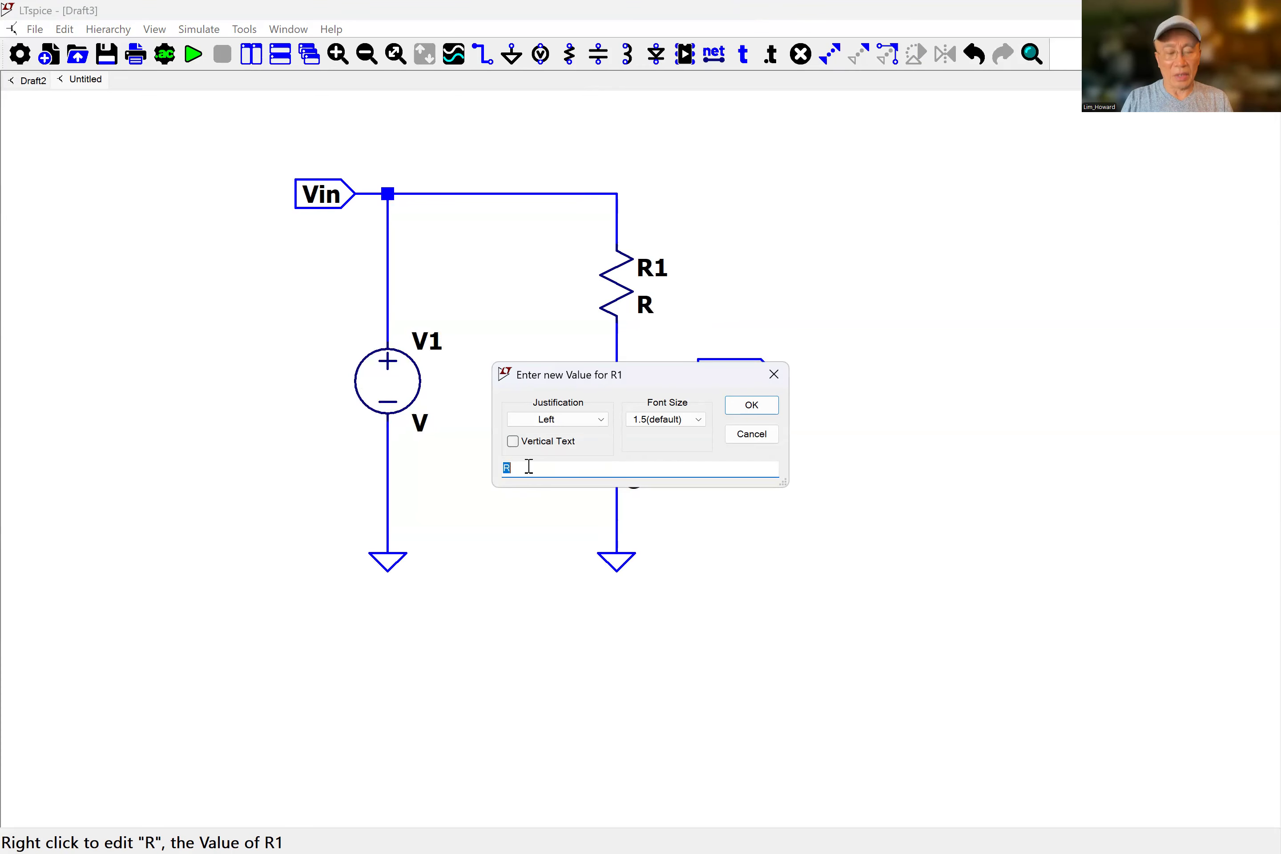
type("10")
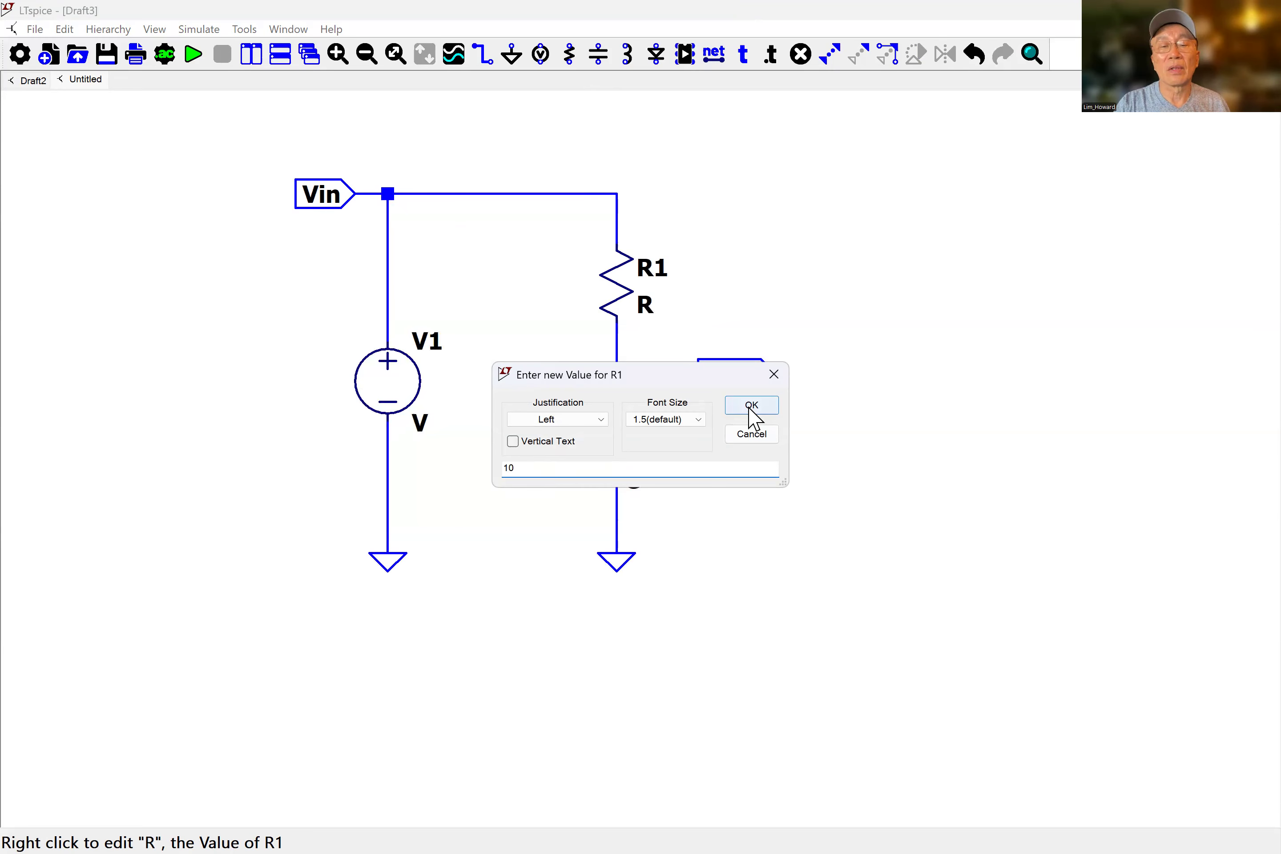
left_click(749, 409)
Set the capacitor C1's value to 1u.
right_click(651, 478)
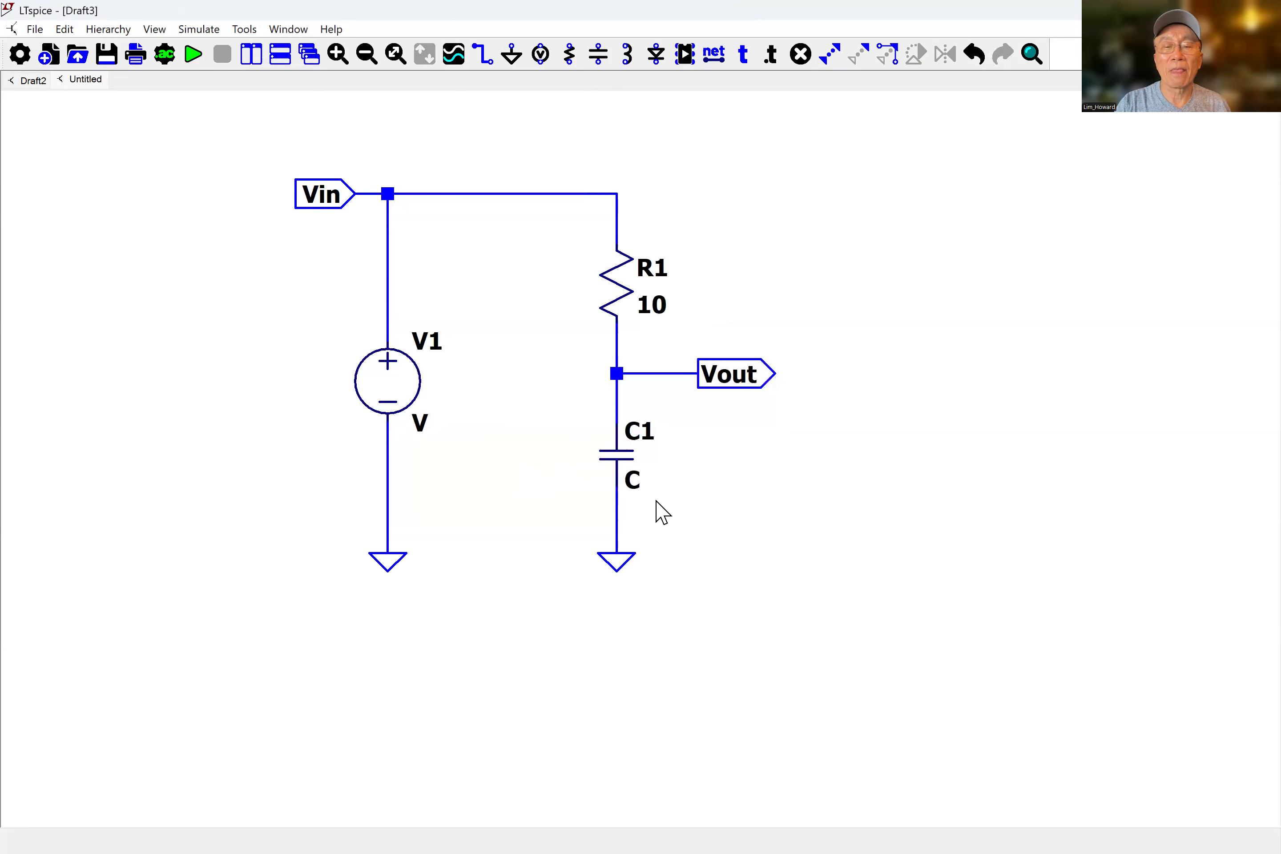
left_click(637, 478)
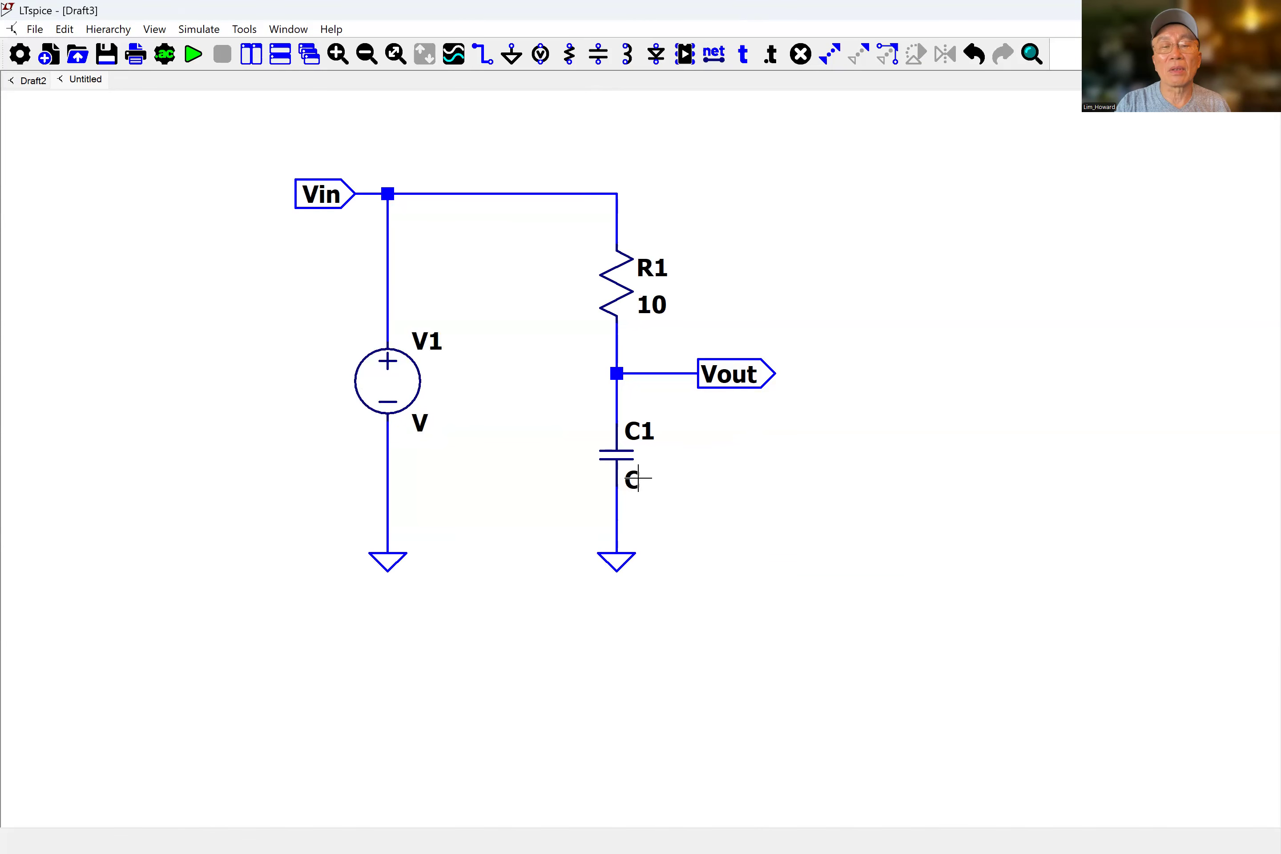
right_click(637, 477)
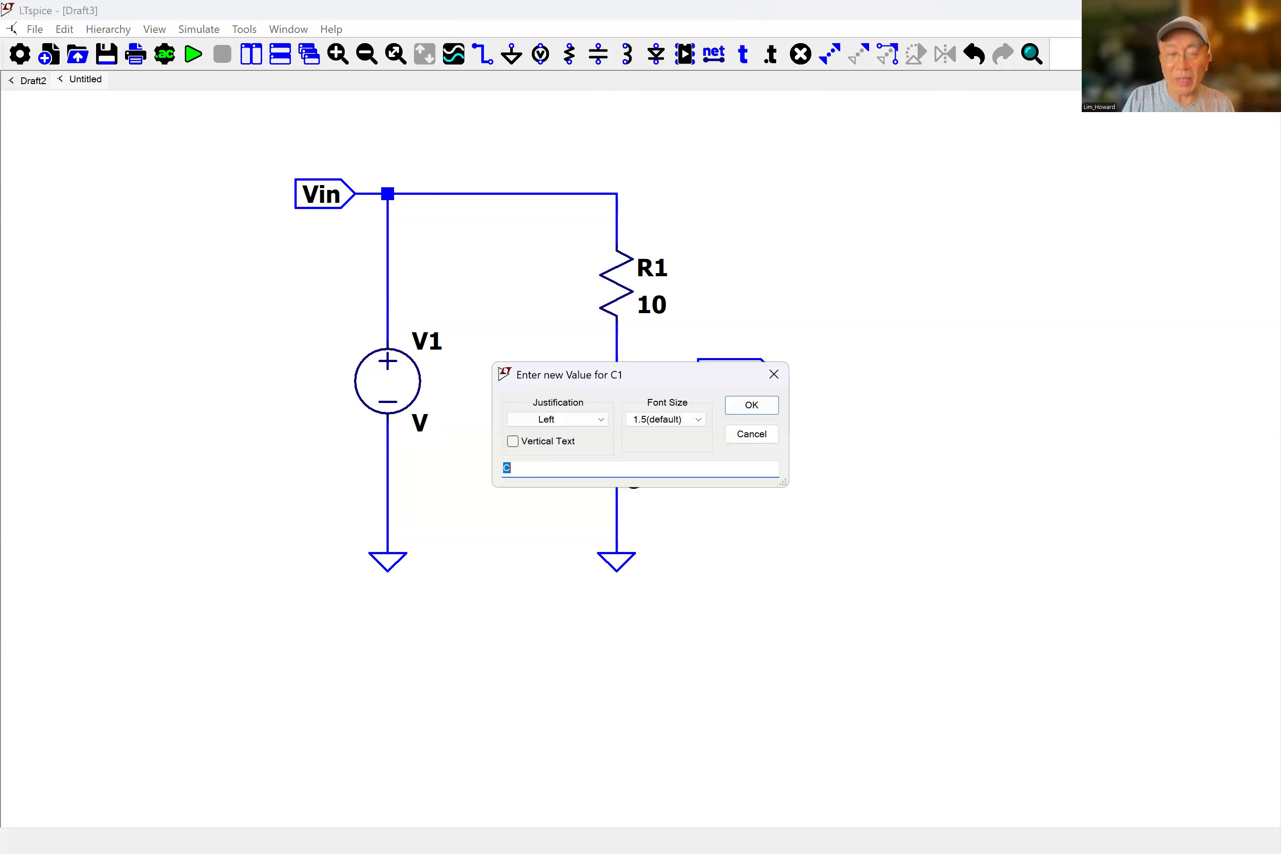
type("1u")
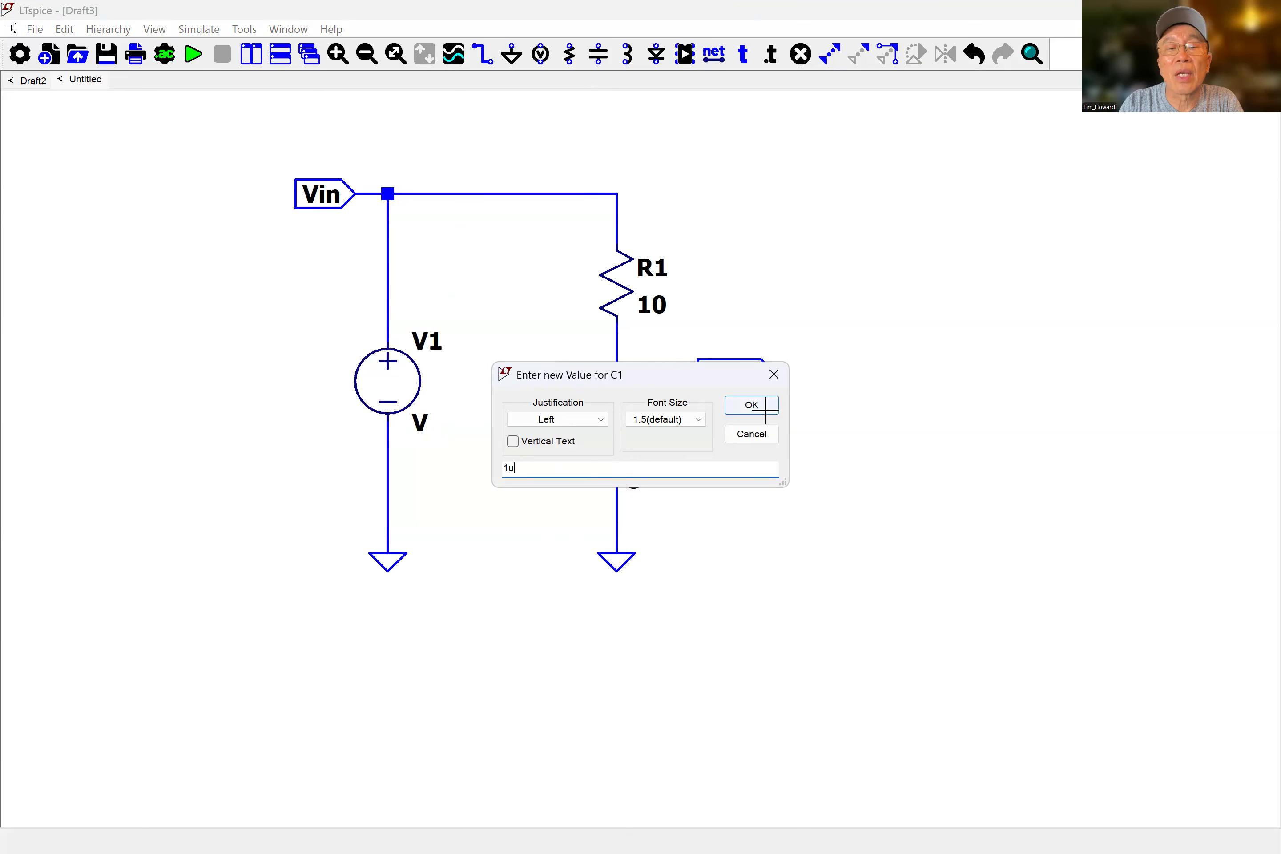
key("Return")
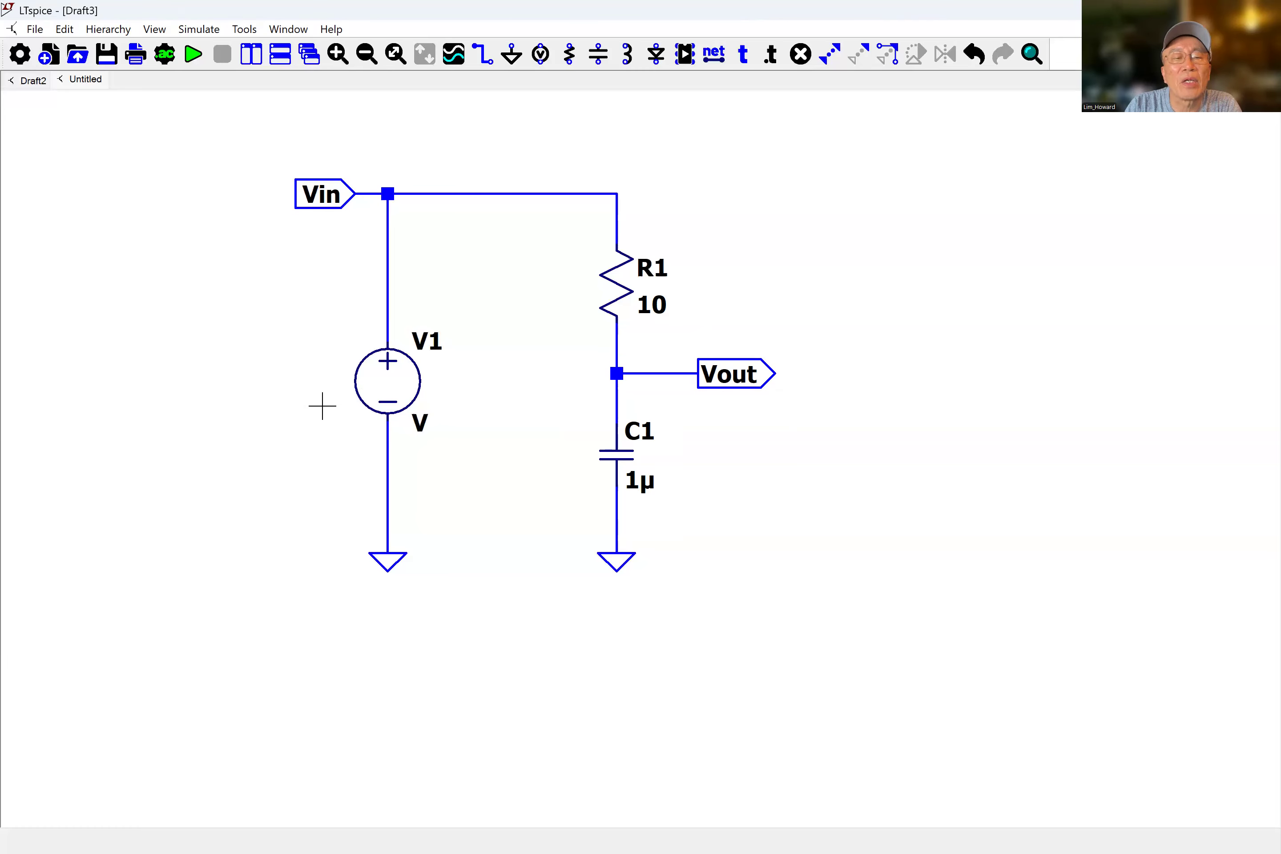
Switch the voltage source V1 to a PULSE function with Vinitial 0 and Von 10.
right_click(384, 392)
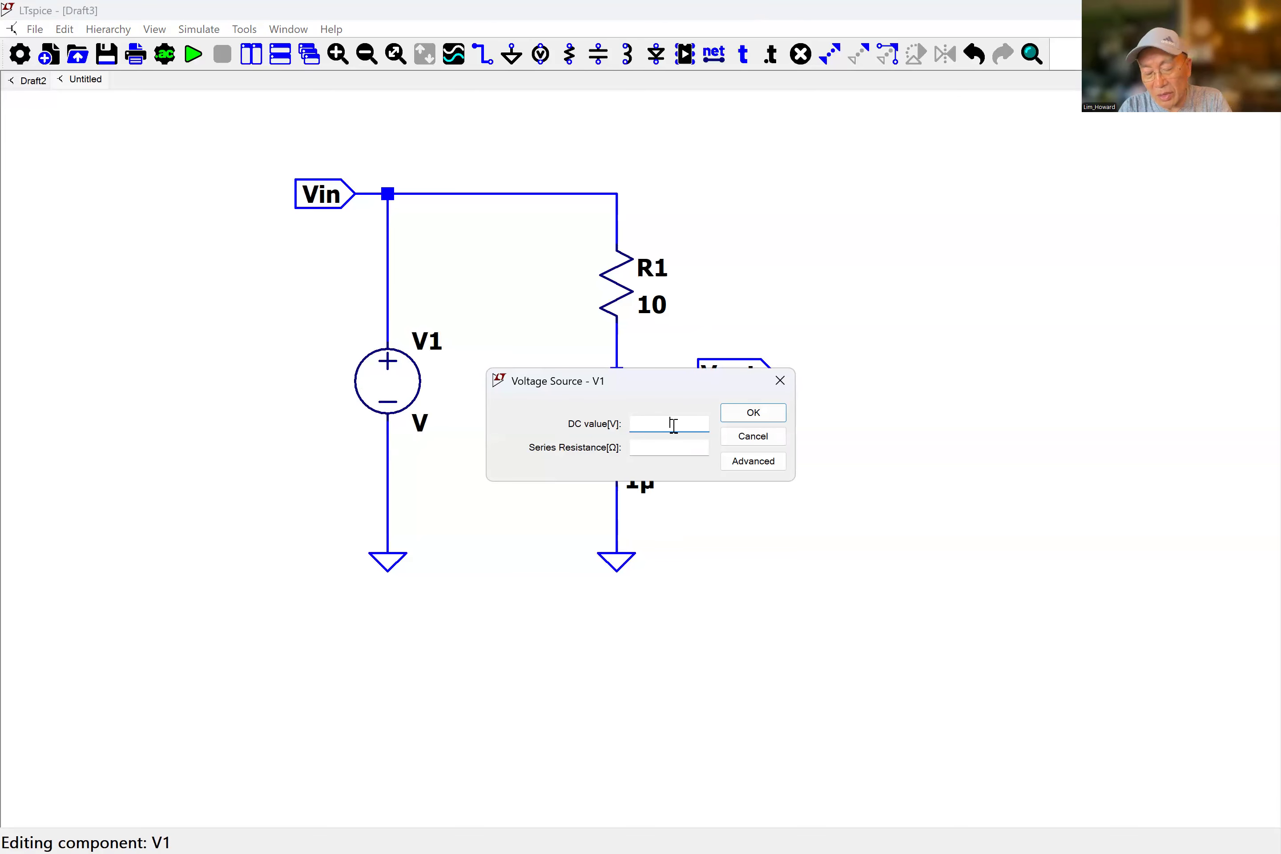
type("10")
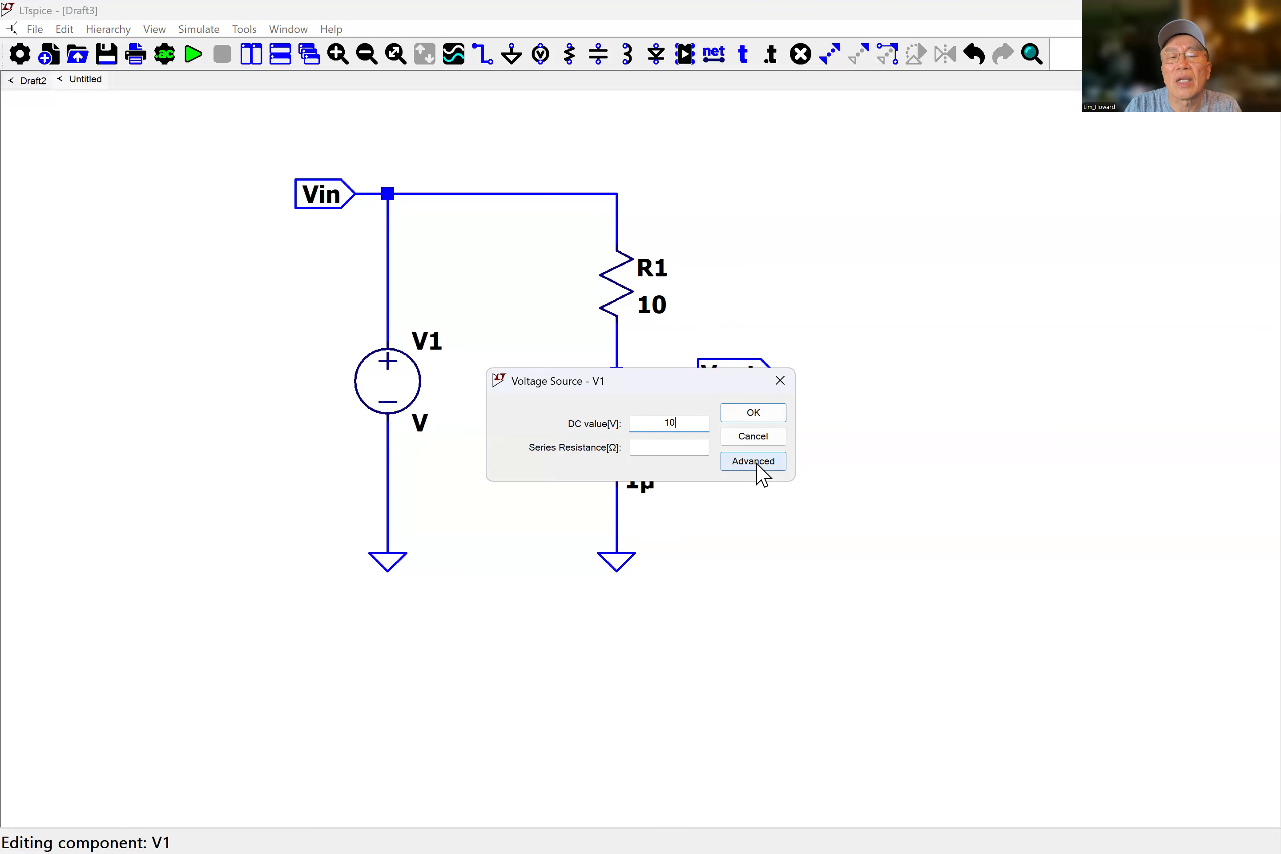
left_click(757, 466)
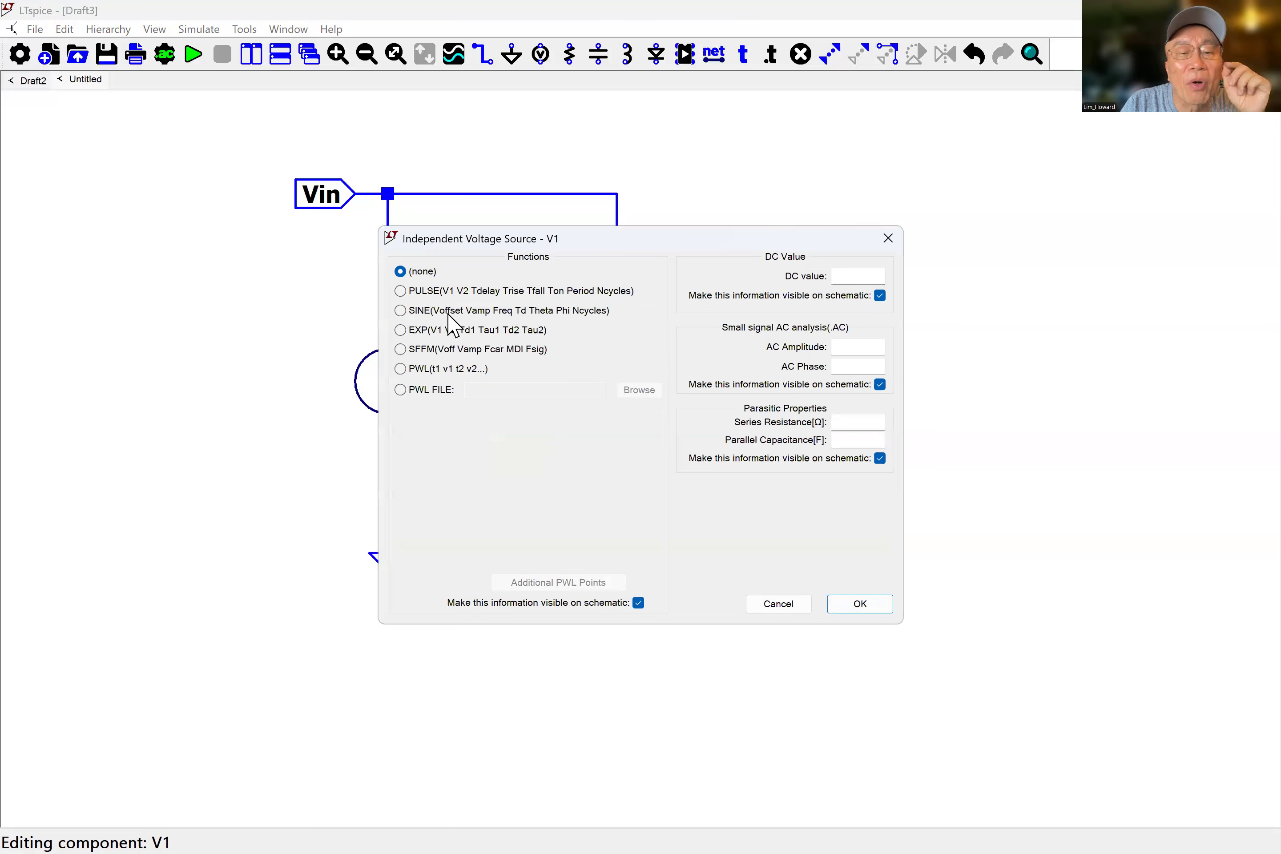
left_click(399, 291)
left_click(602, 427)
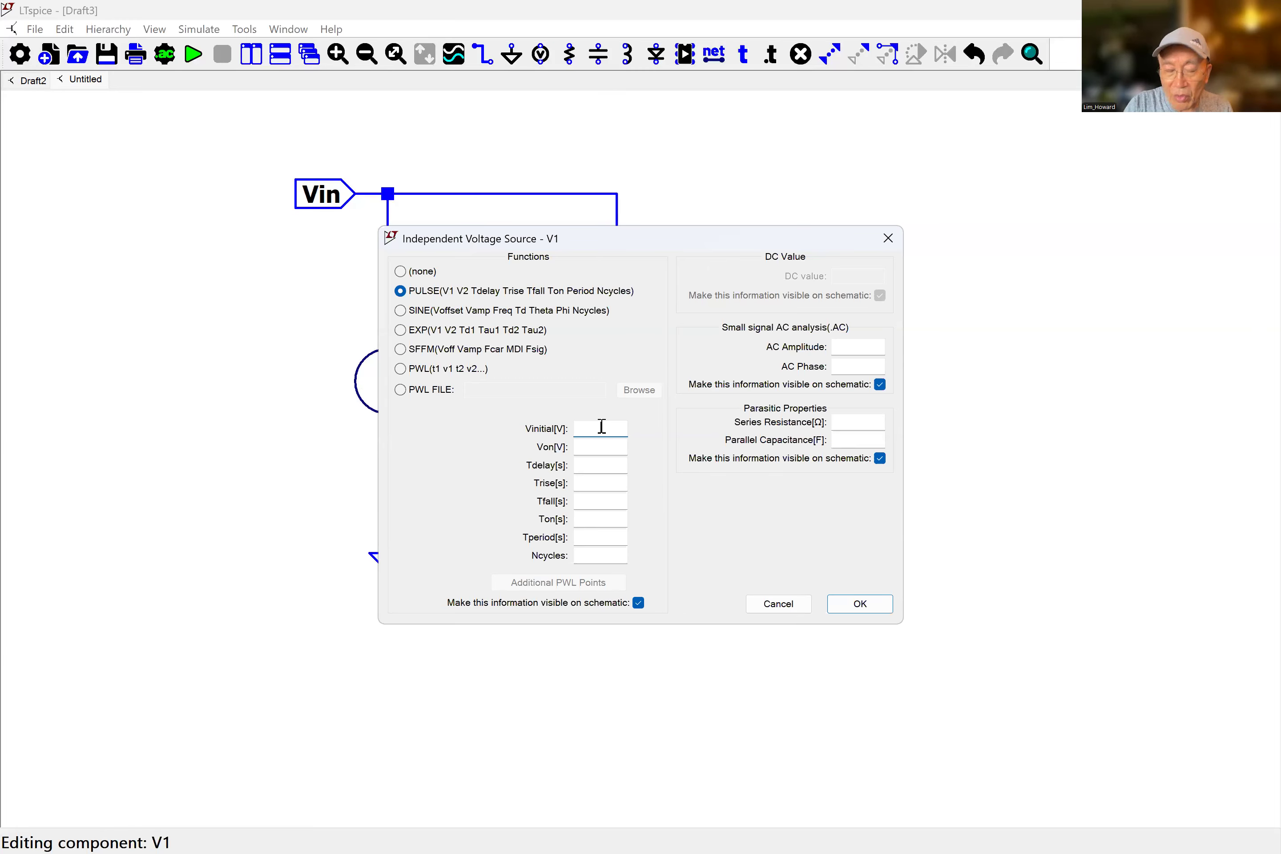
type("0")
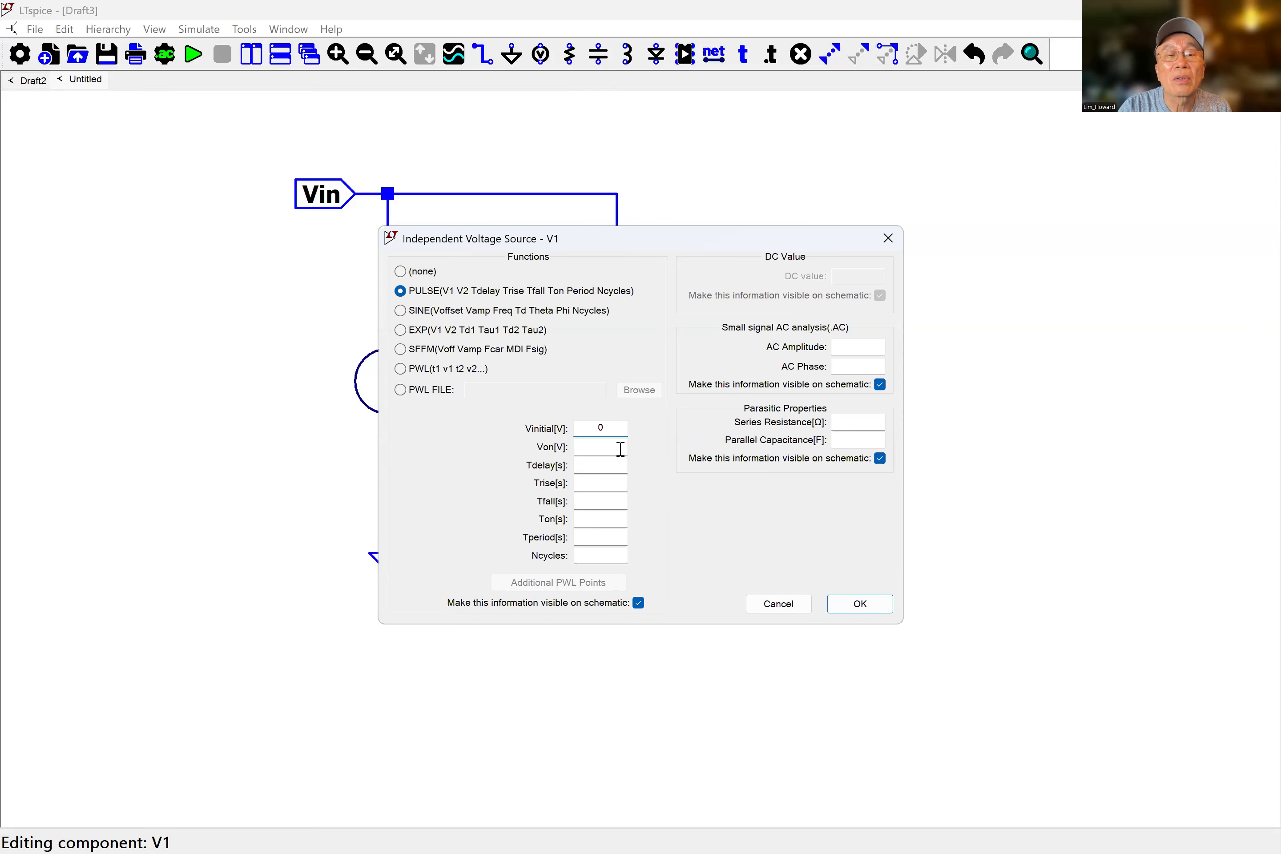
left_click(621, 449)
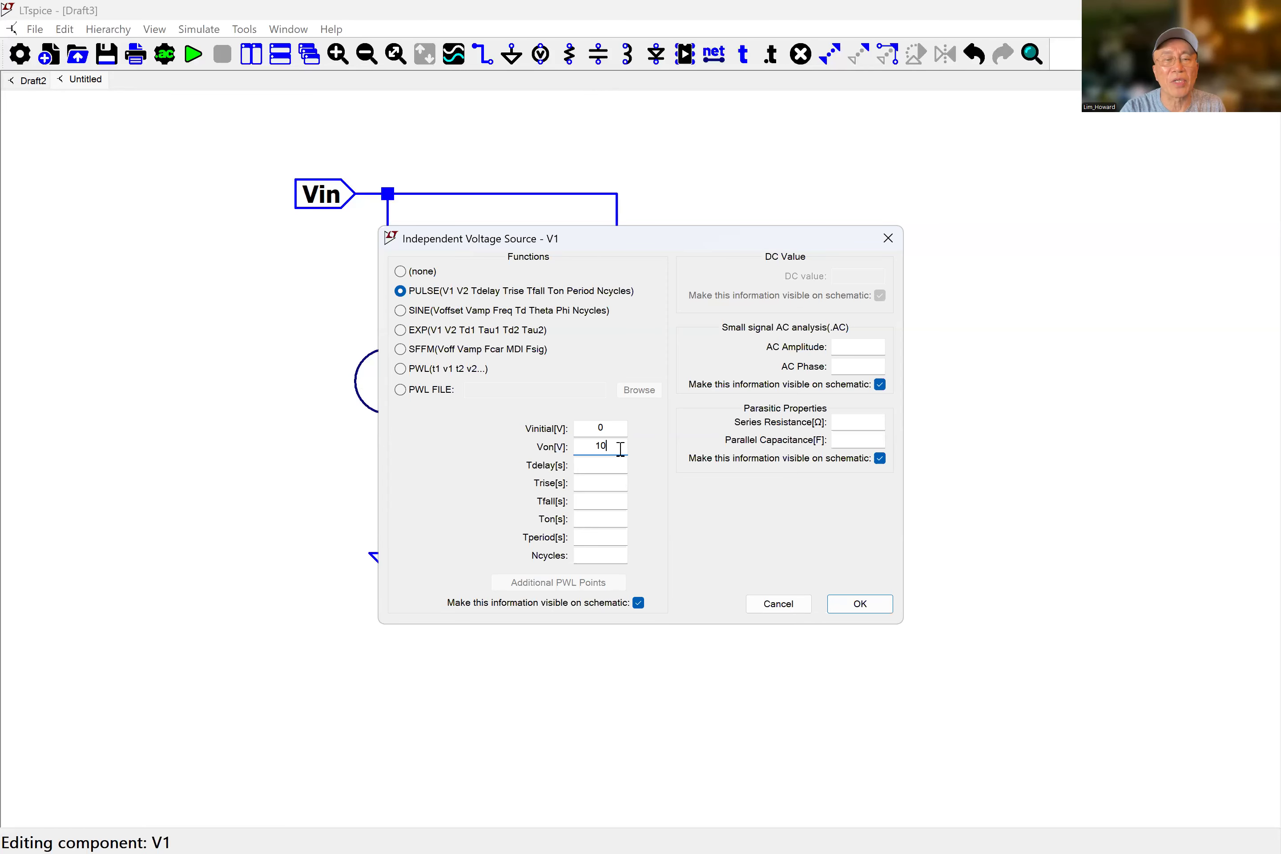
Set the pulse delay to 0.5m, rise time to 0.5n and fall time to 0.5n for V1.
left_click(615, 470)
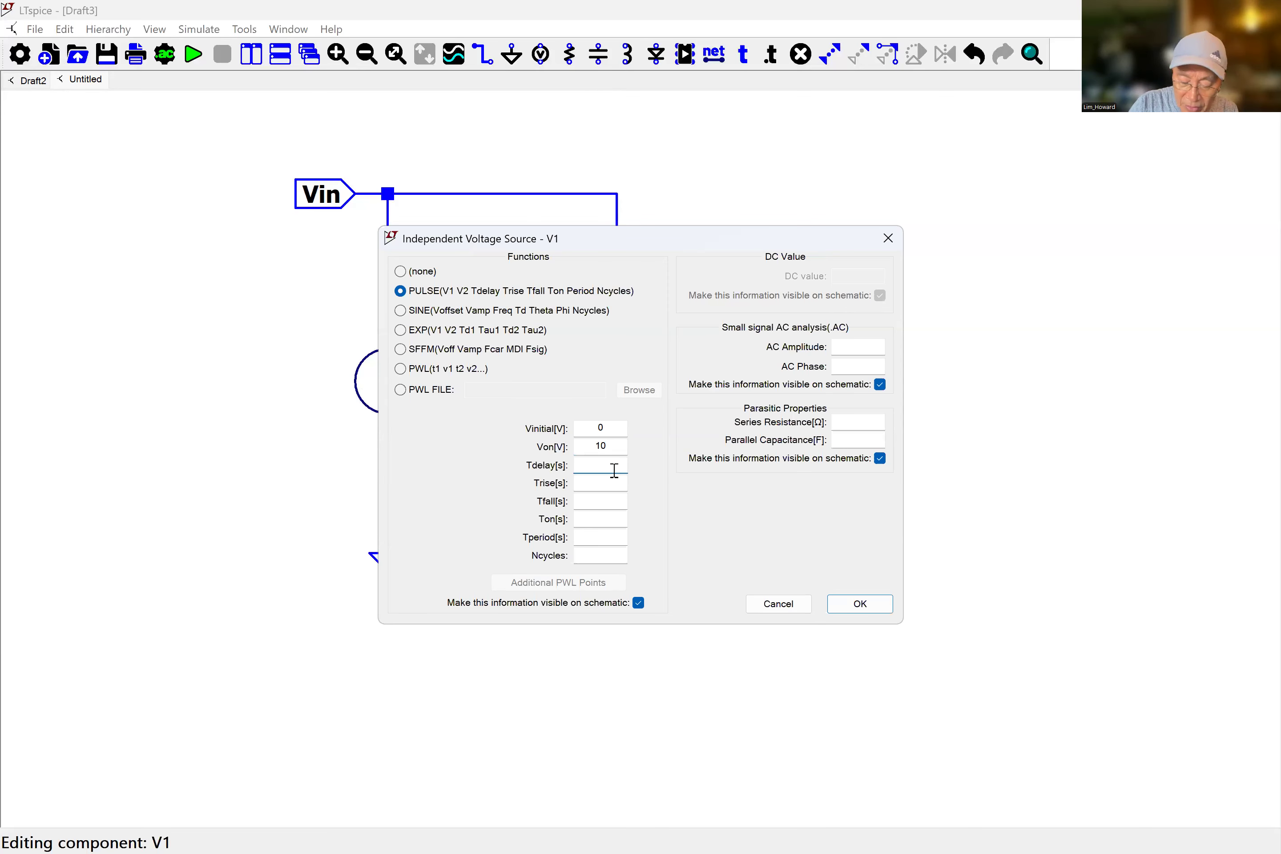
type("0.5m")
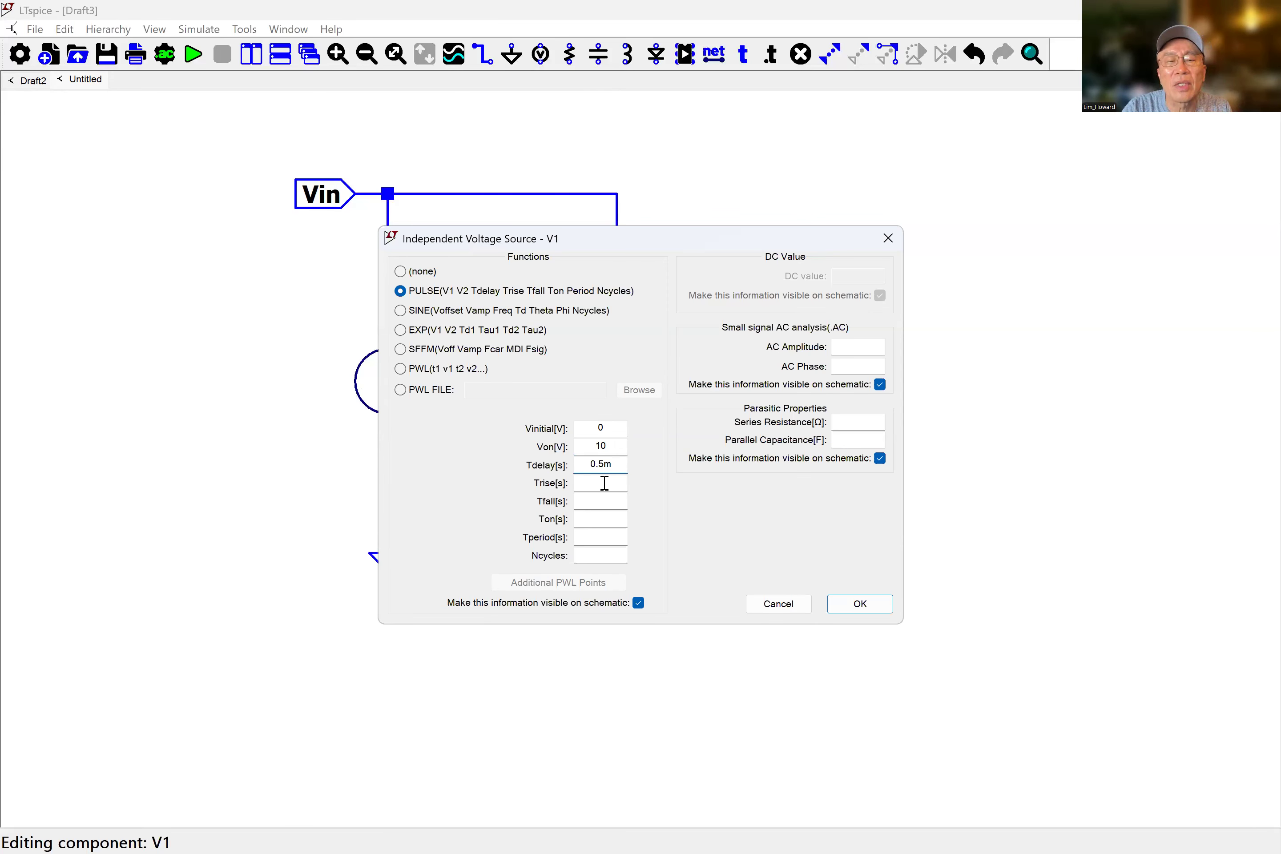
left_click(604, 483)
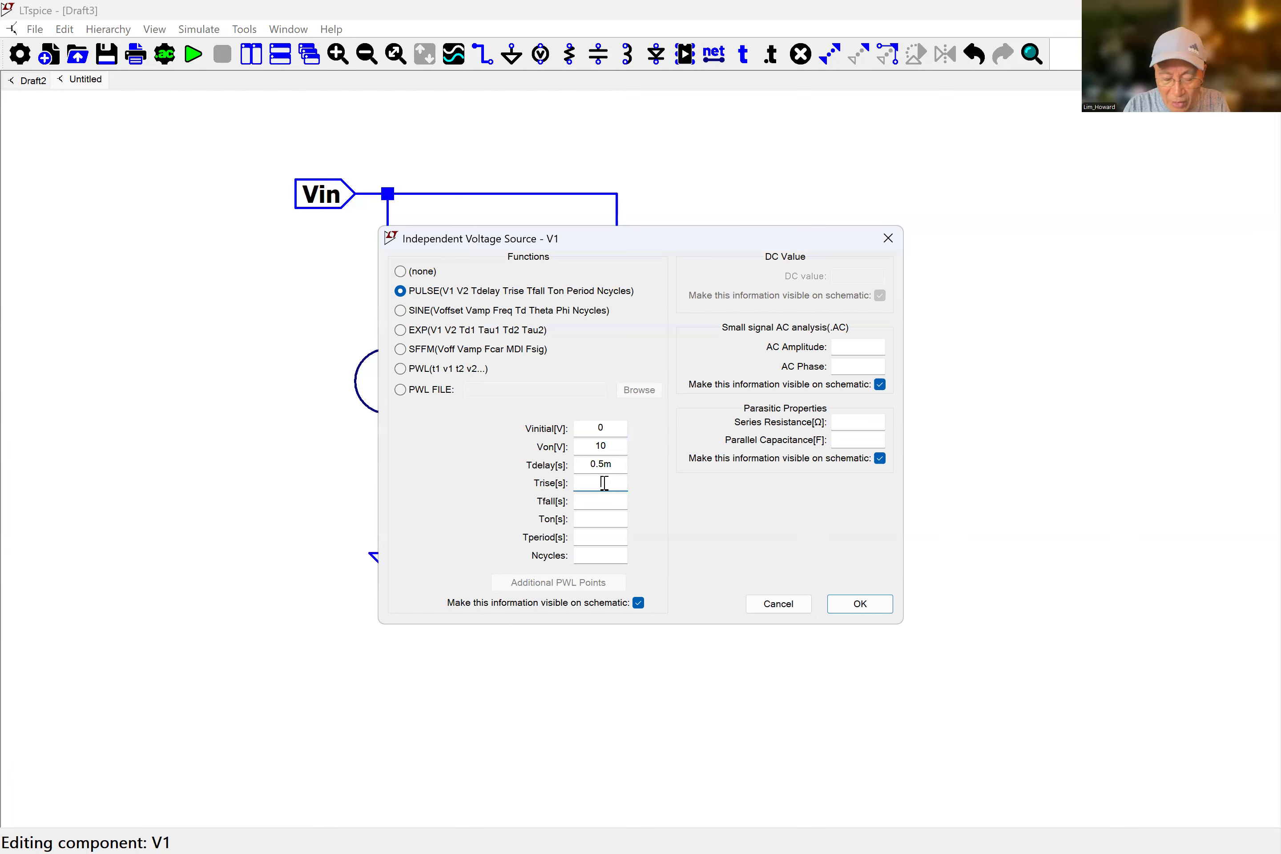
type("0.5")
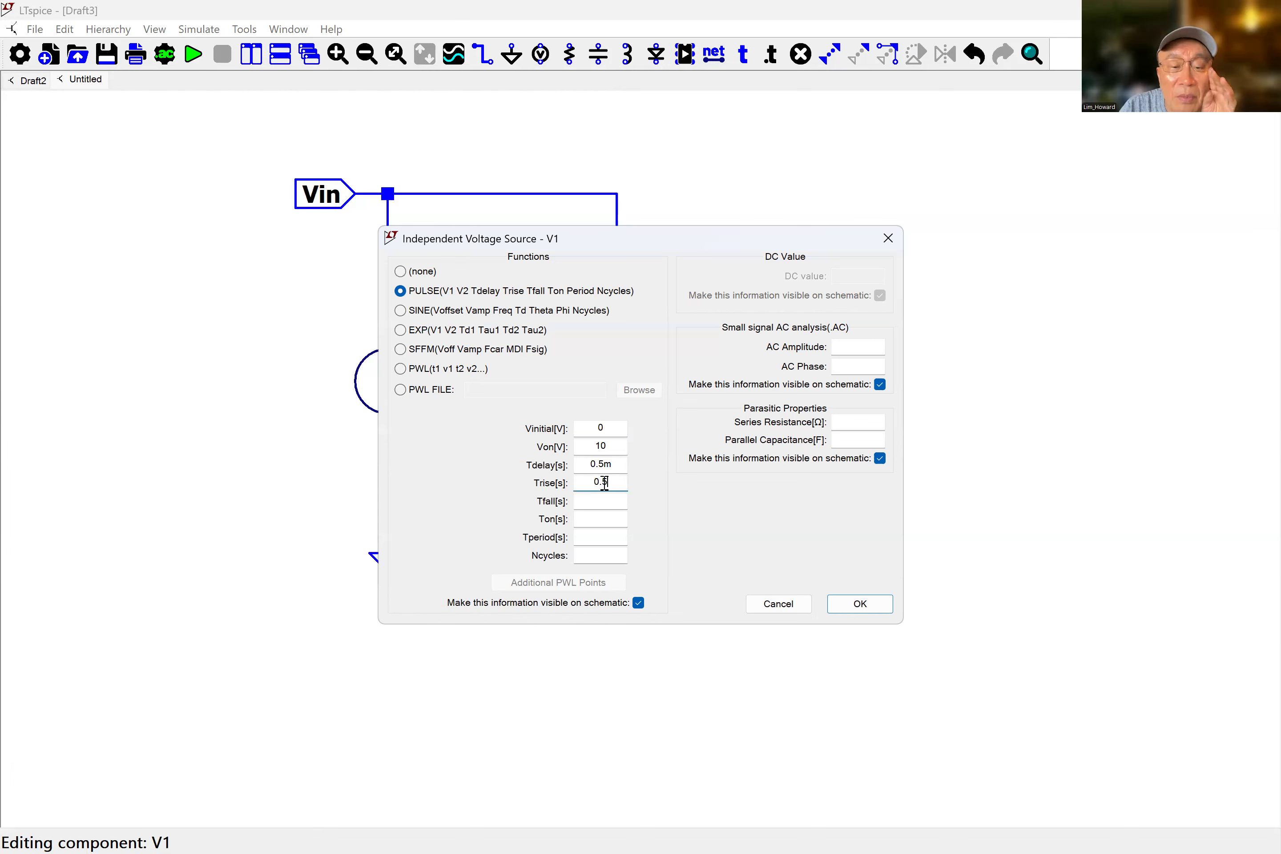
type("n")
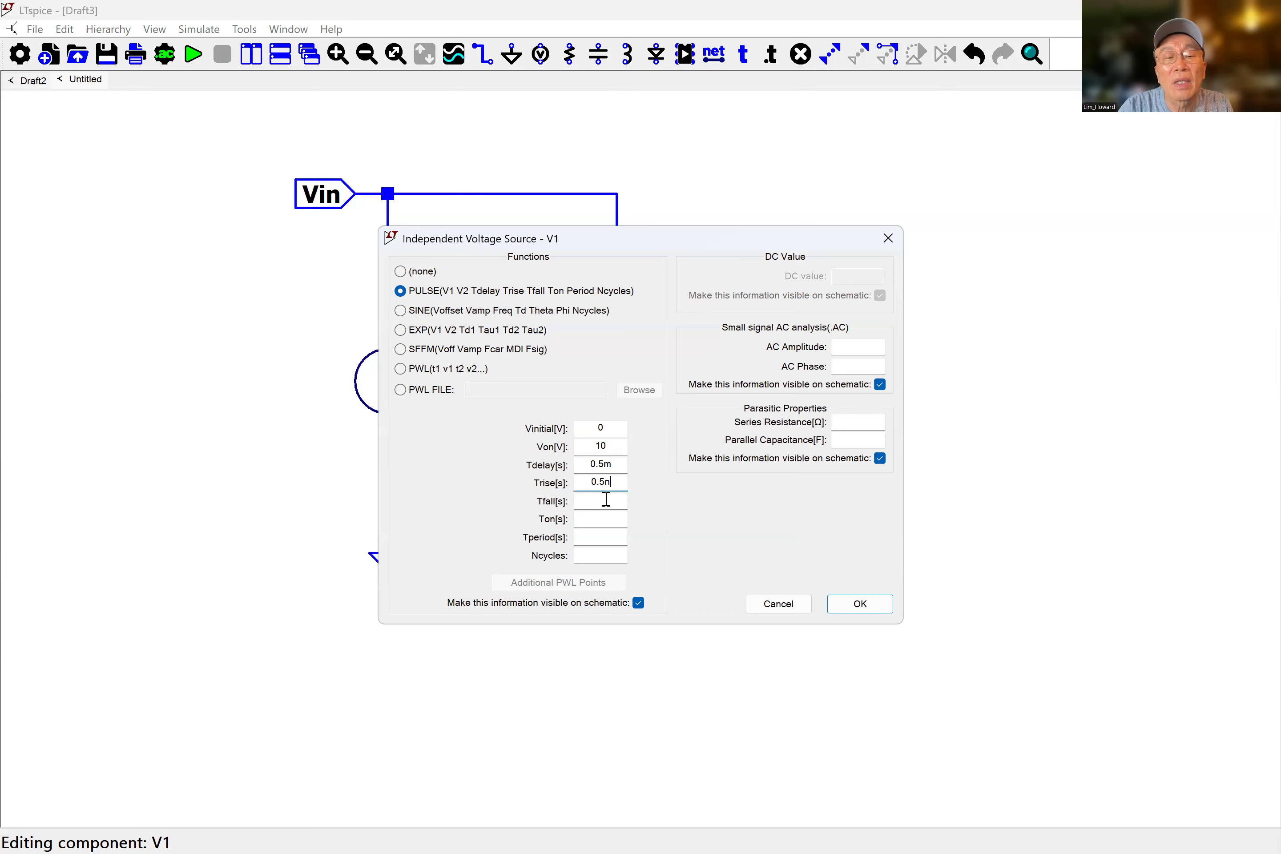
left_click(606, 499)
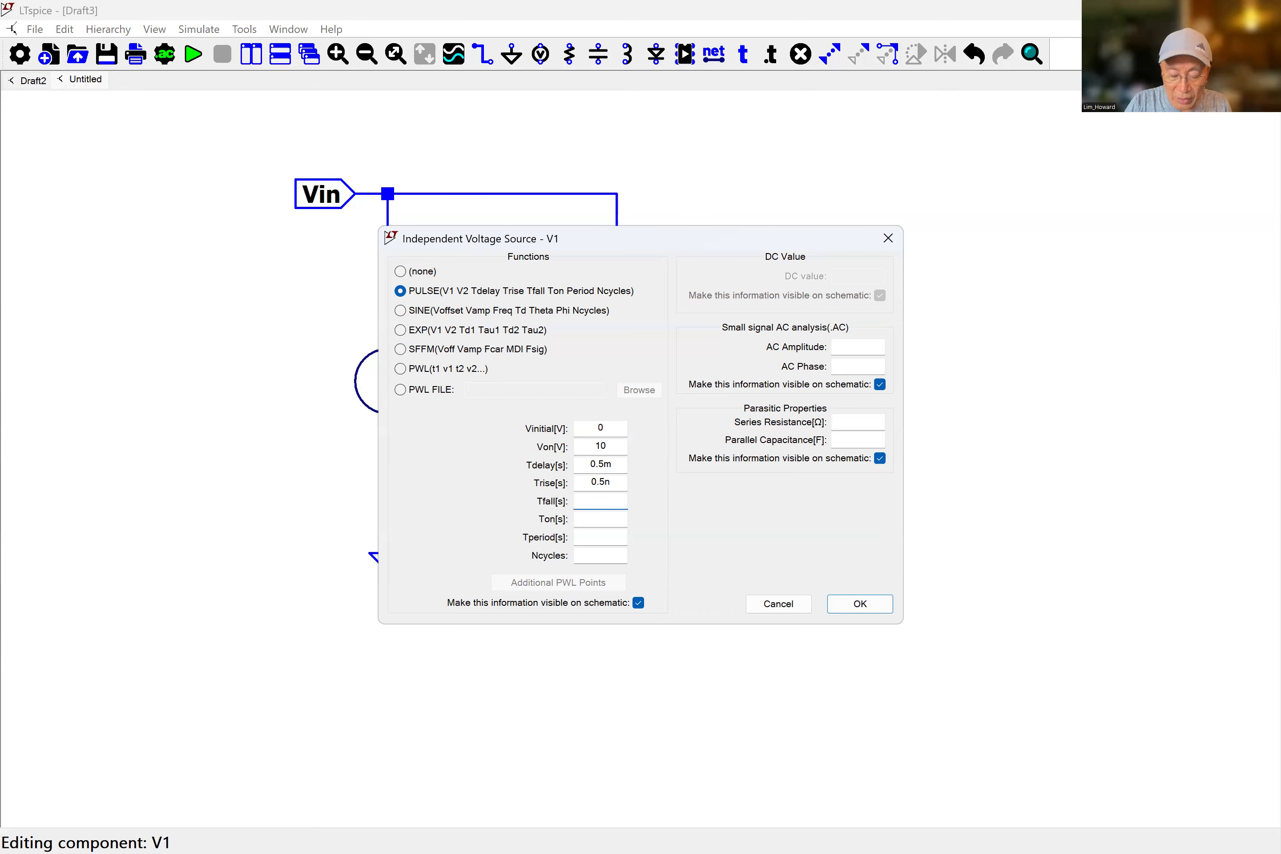
type("0.5")
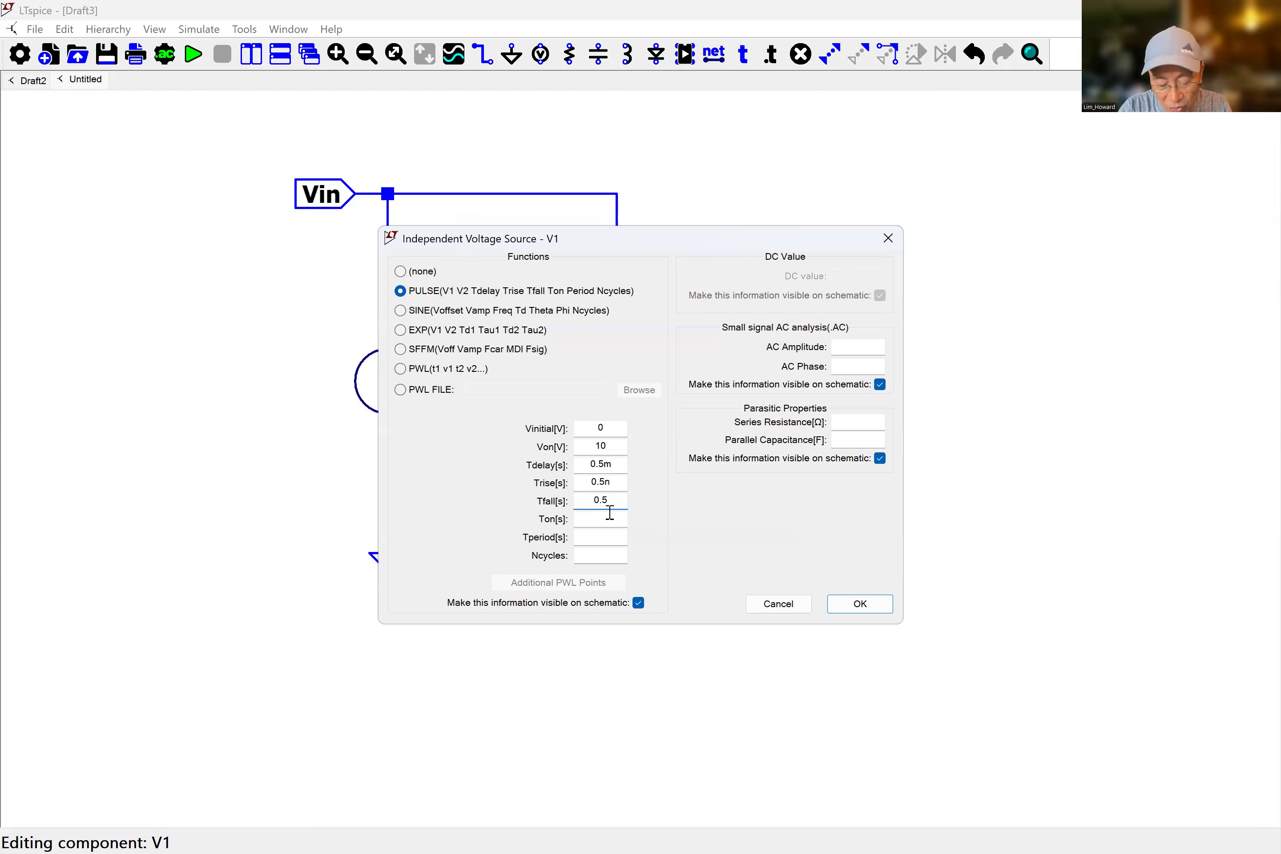
type("n")
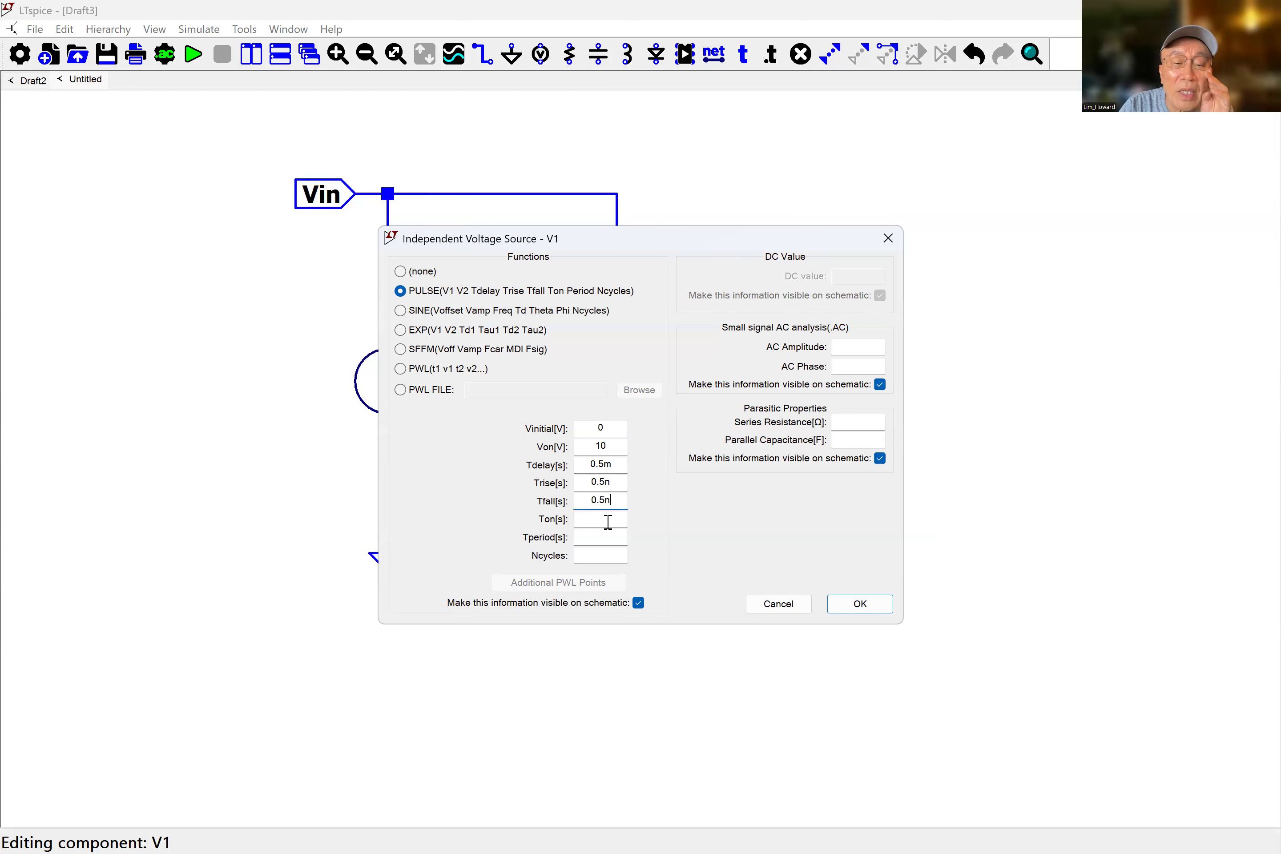
Set the pulse on-time to 0.5m and the period to 1m, then confirm the voltage source settings.
left_click(608, 521)
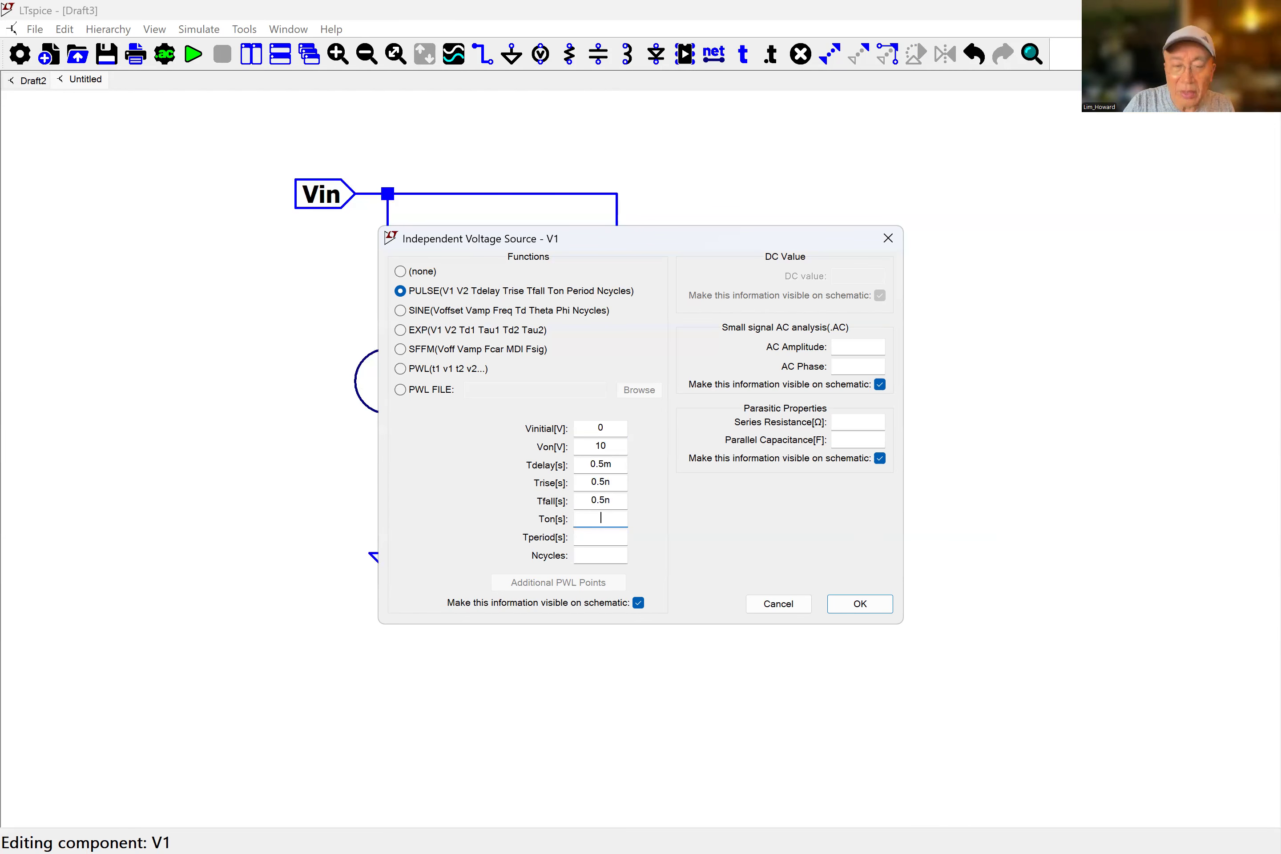
type("0.5m")
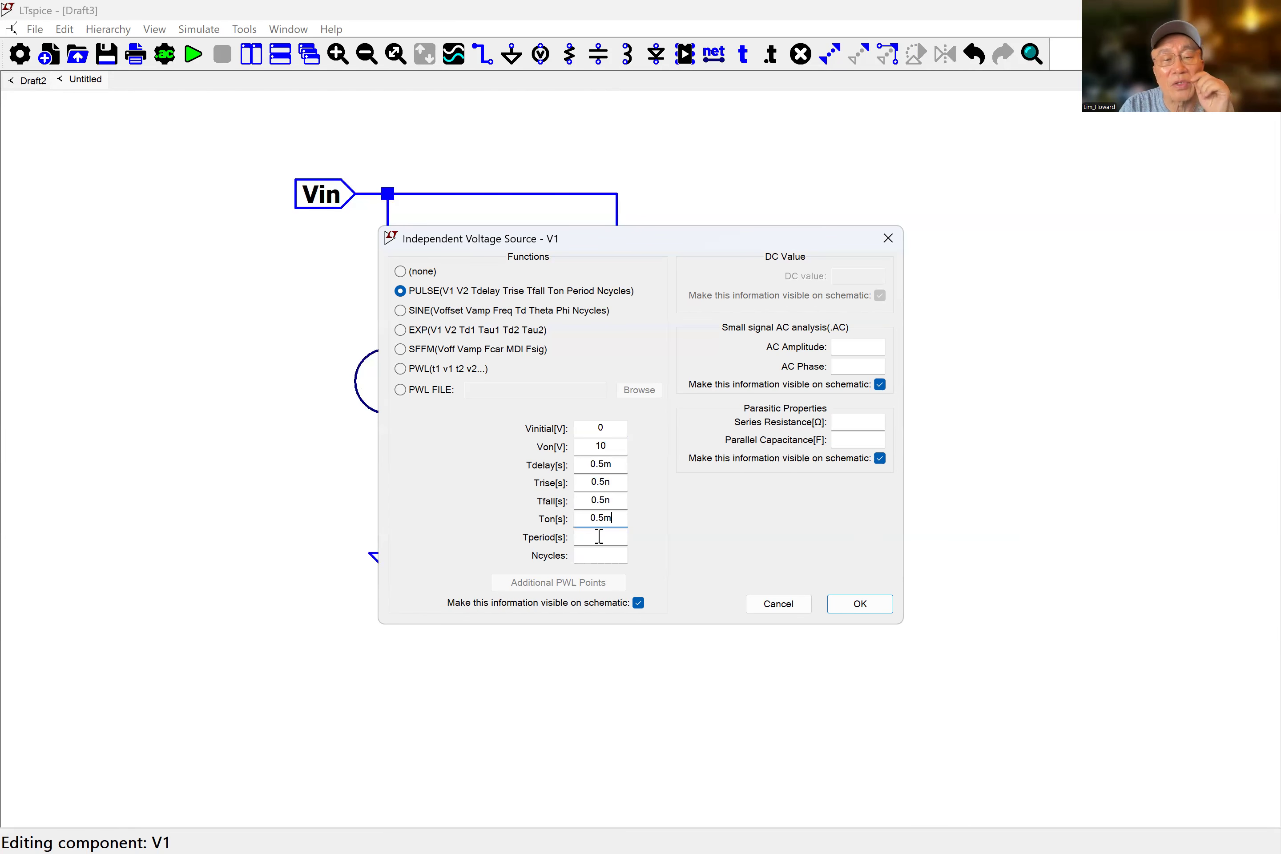
left_click(617, 538)
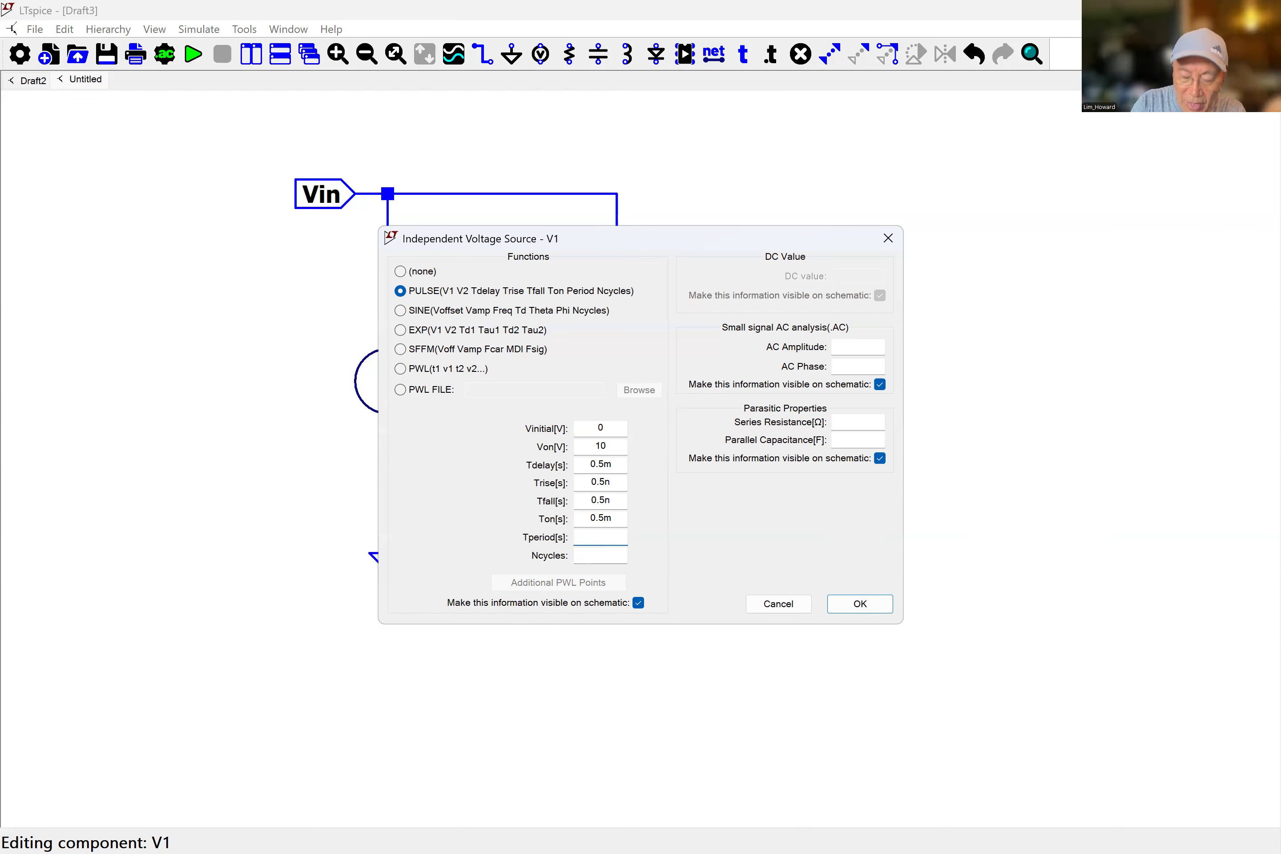
type("1m")
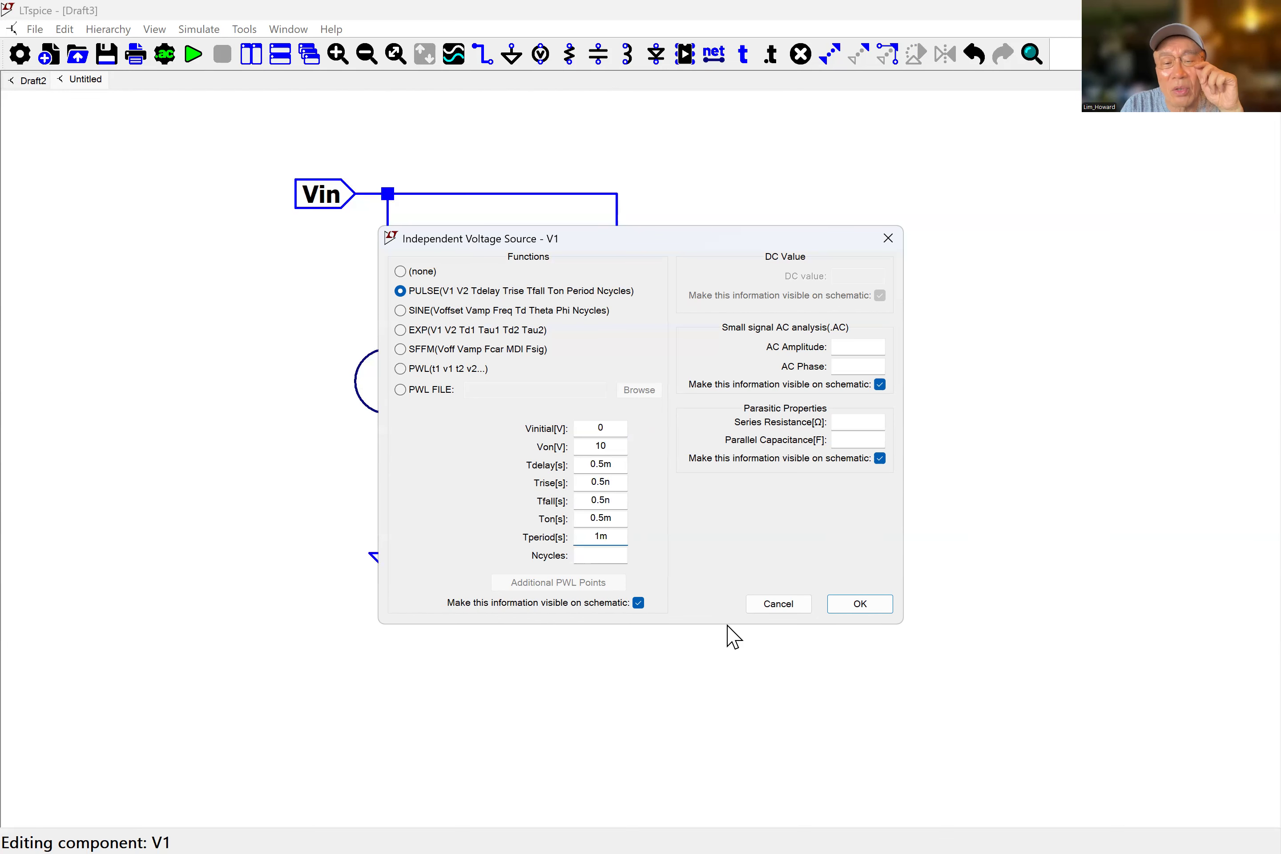
left_click(861, 603)
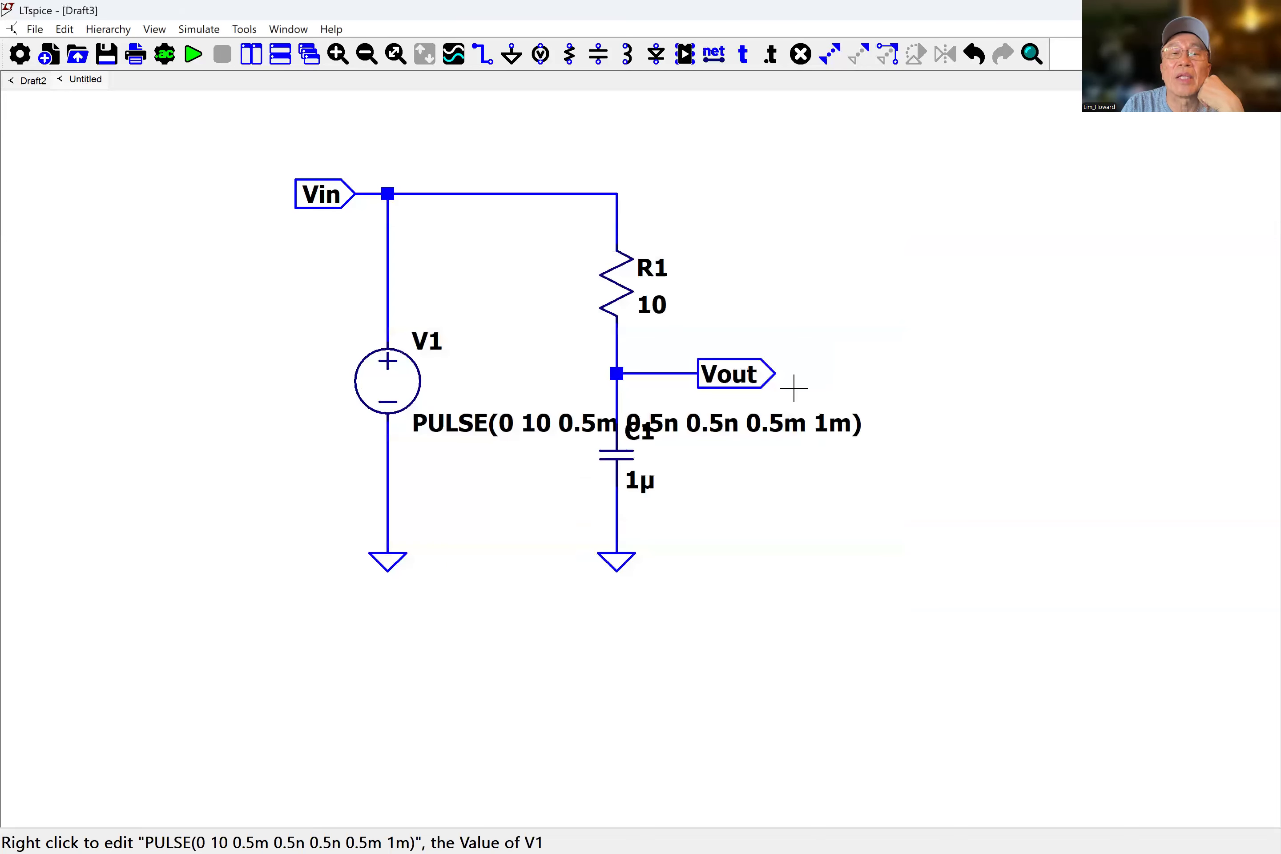
Move the PULSE parameter text to the left of the voltage source V1.
left_click(863, 60)
left_click(771, 433)
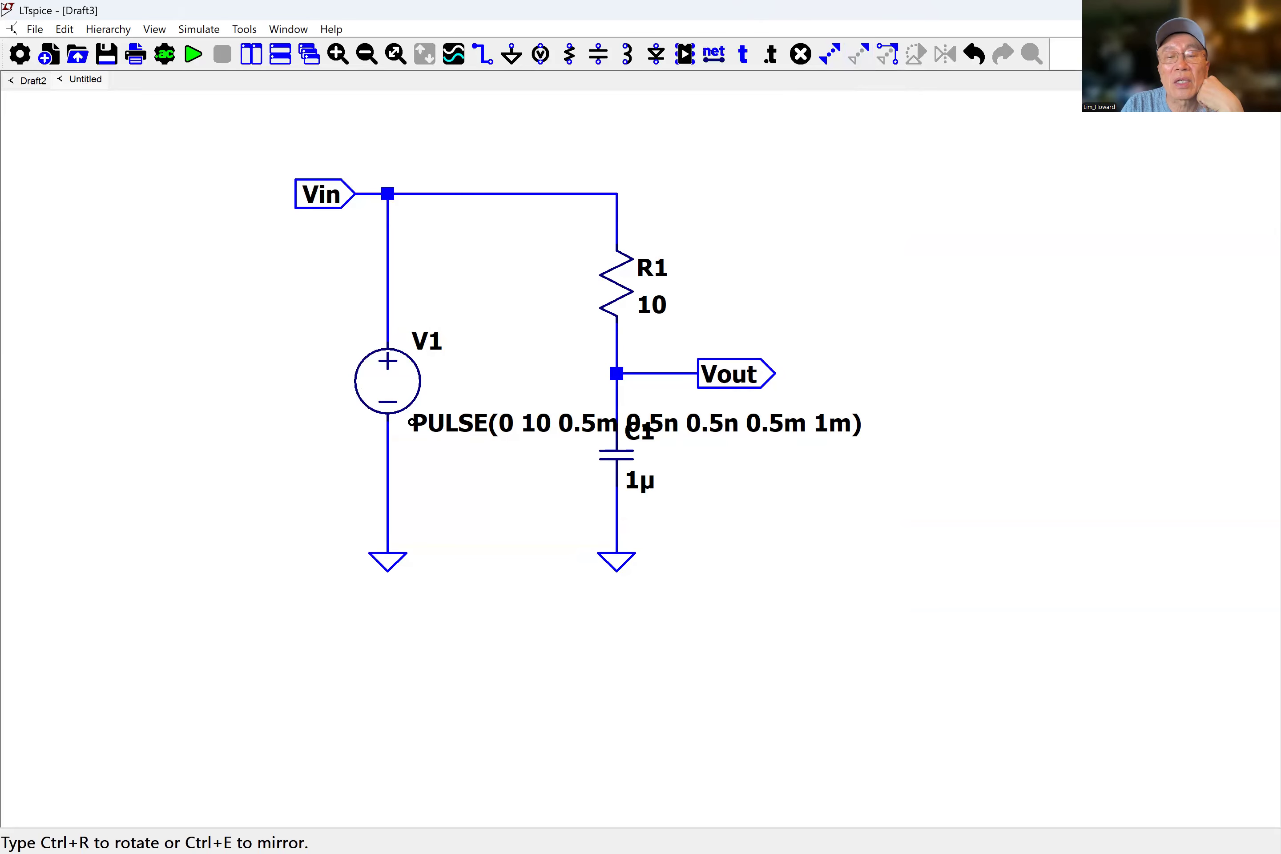
left_click(769, 435)
left_click(463, 421)
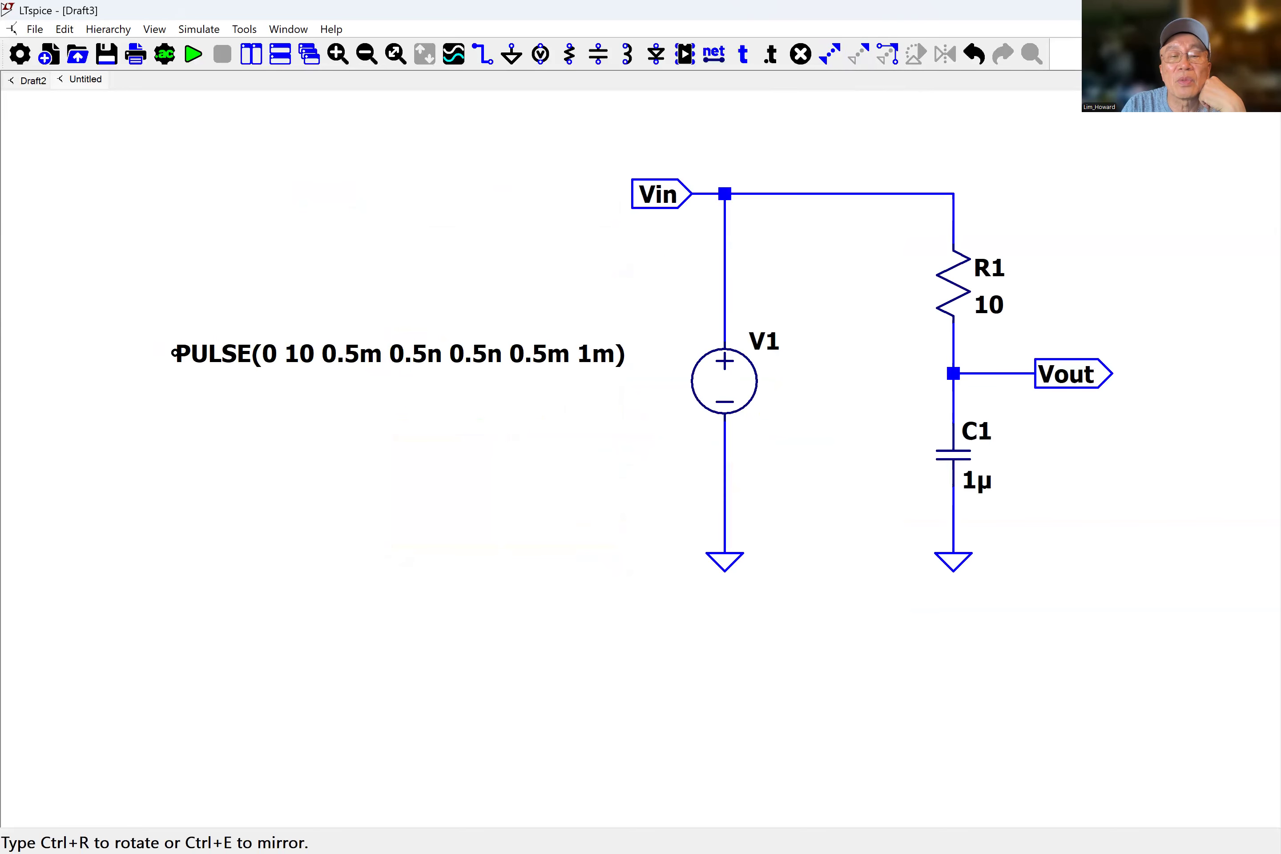
left_click(255, 335)
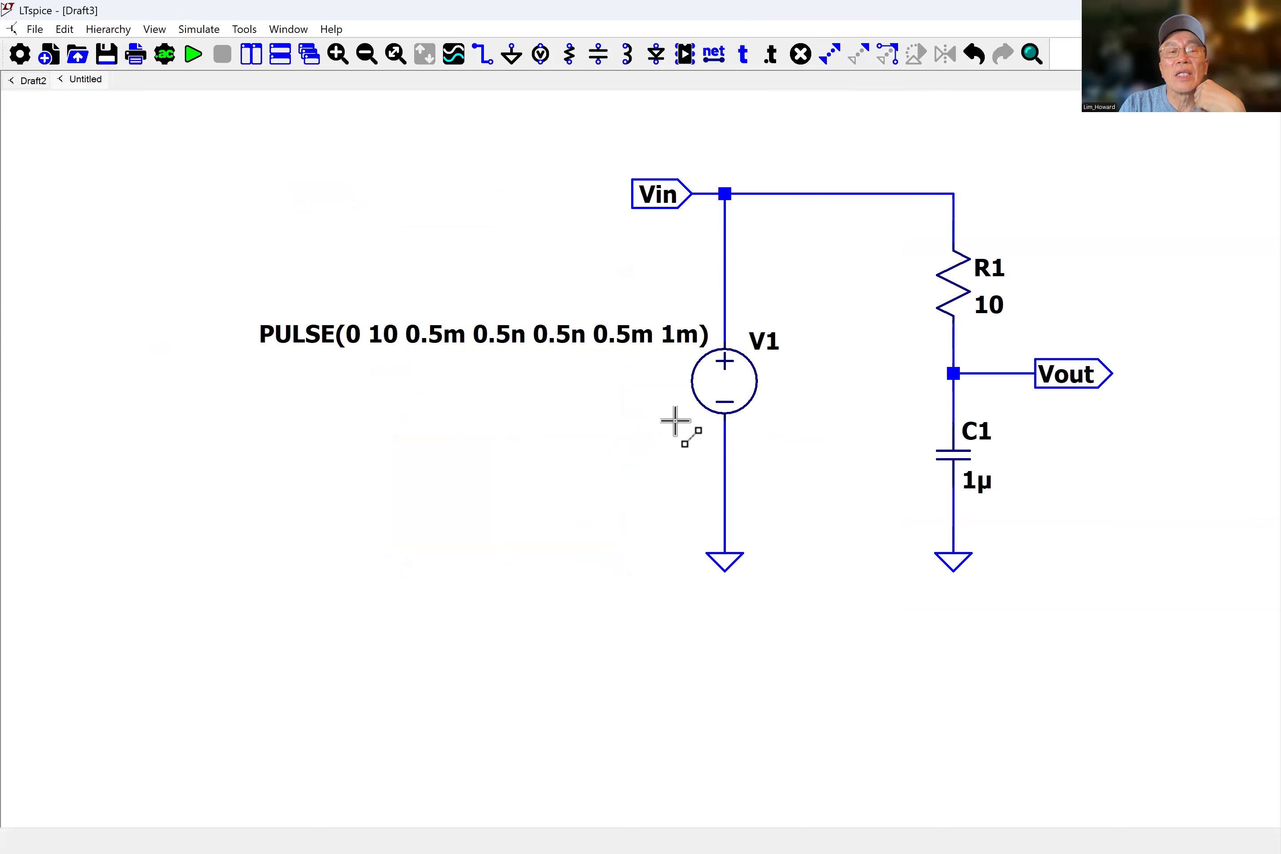
Configure a transient analysis with a 10m stop time and place the .tran 10m directive beside V1.
left_click(161, 61)
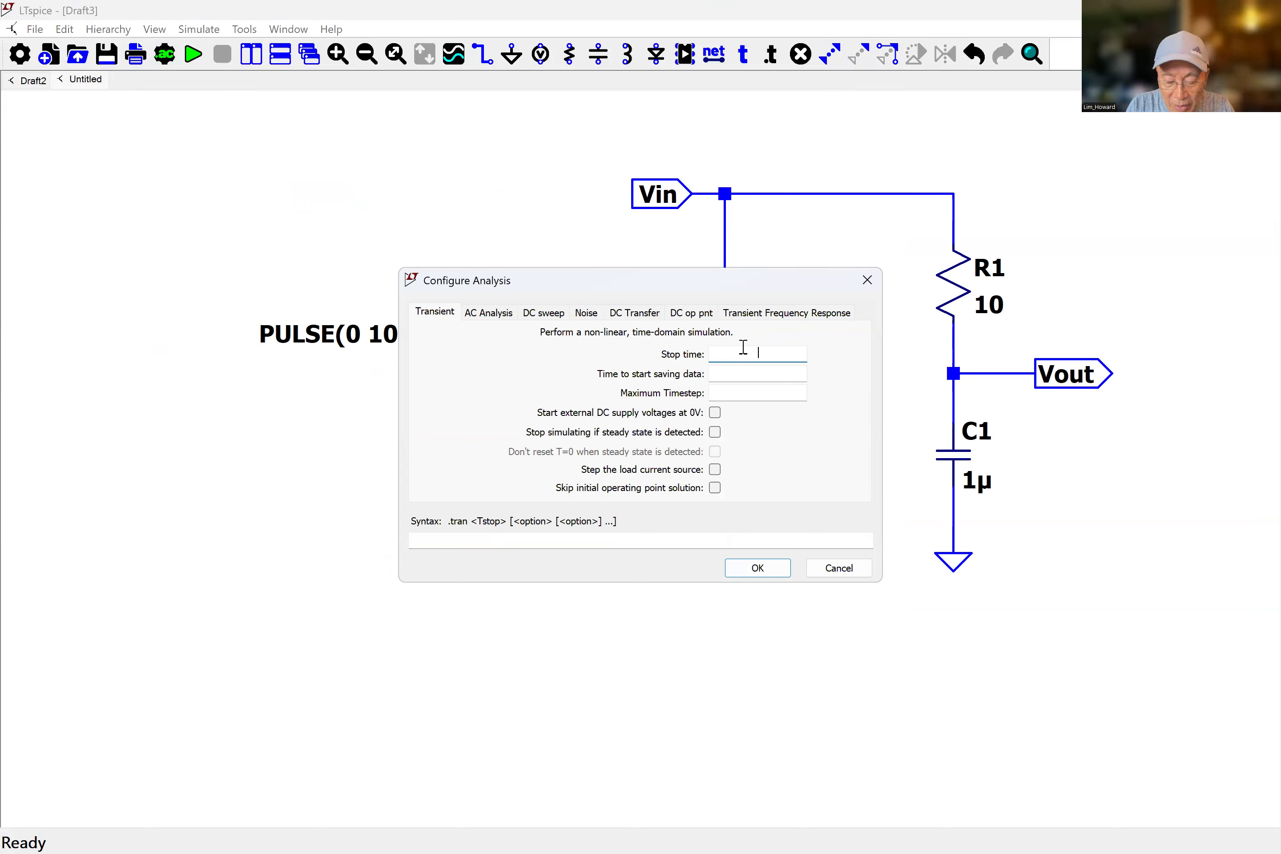
type("10m")
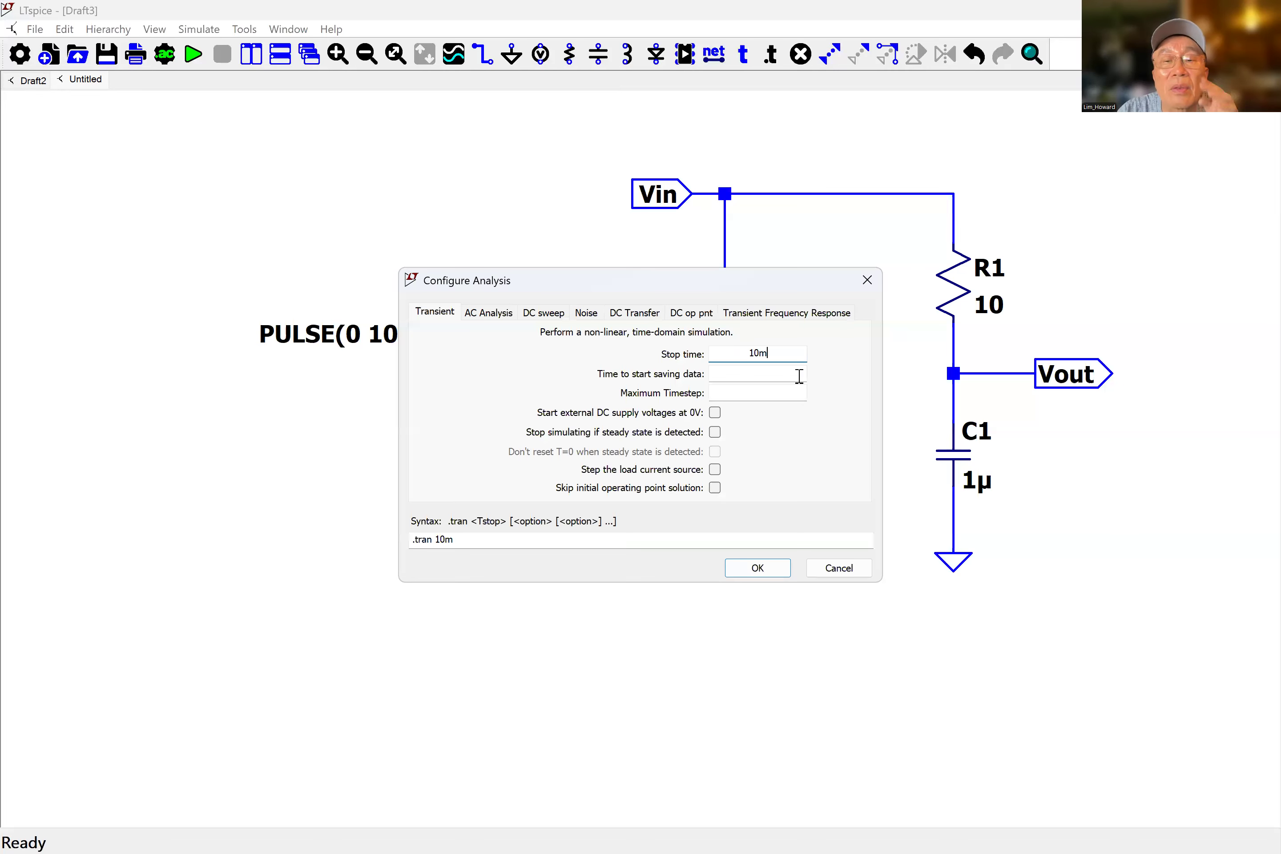
left_click(762, 570)
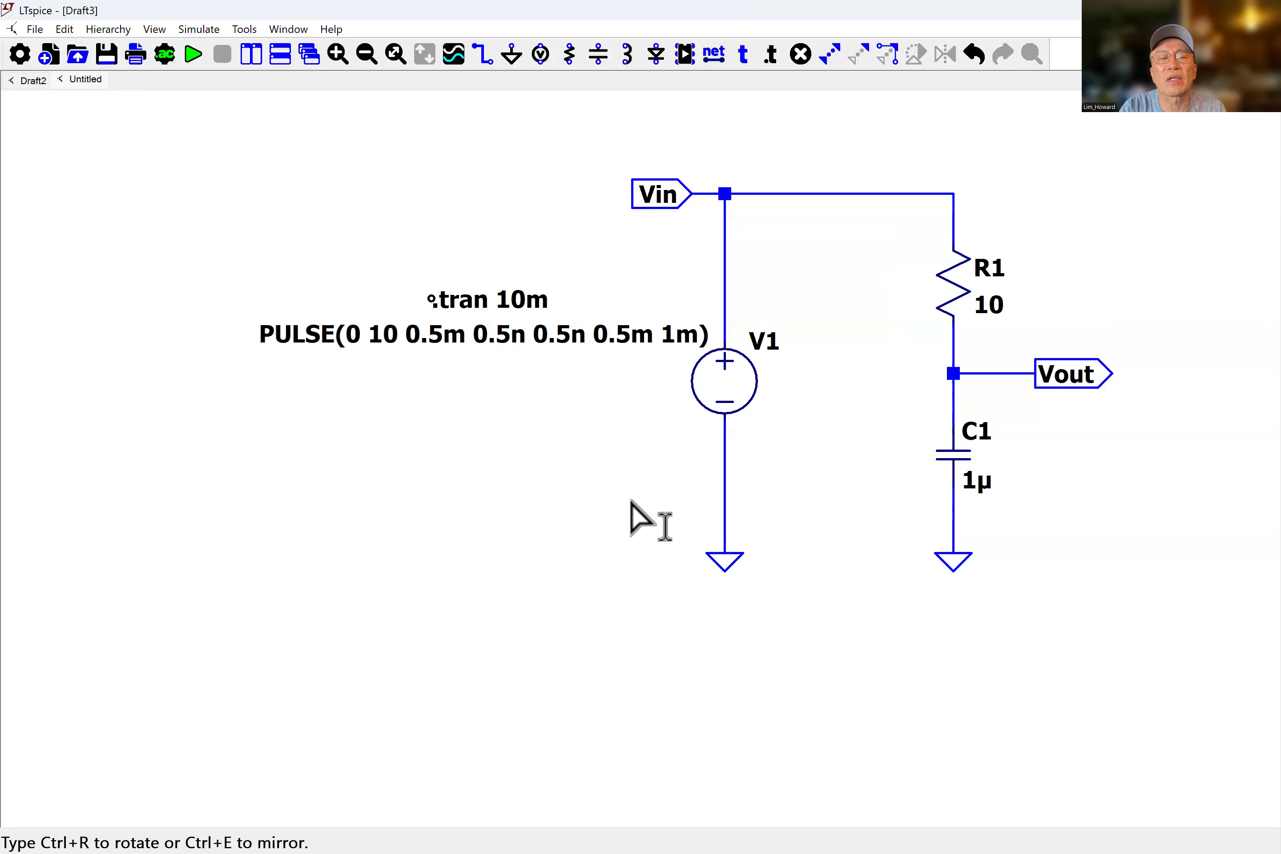
left_click(646, 582)
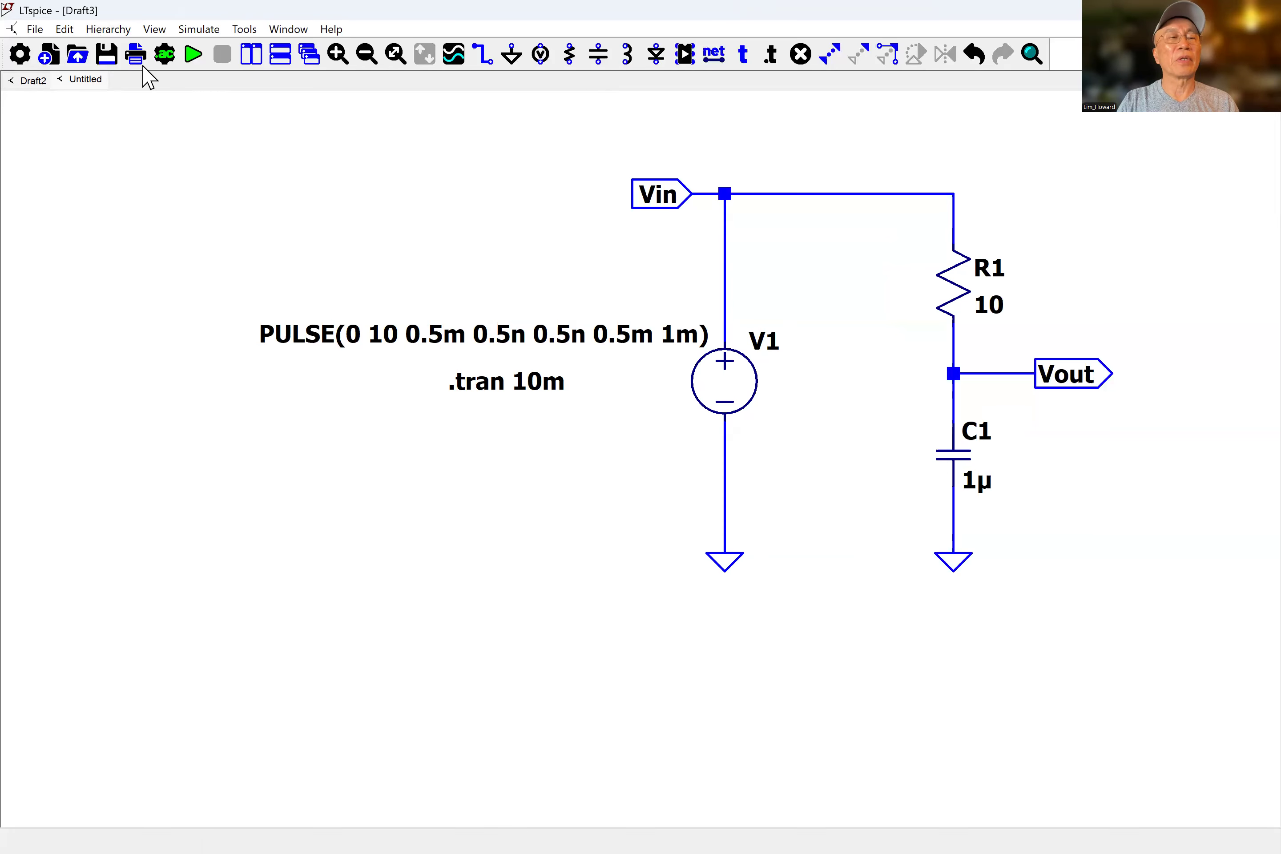
Run the simulation and tile the schematic and waveform windows side by side.
left_click(193, 55)
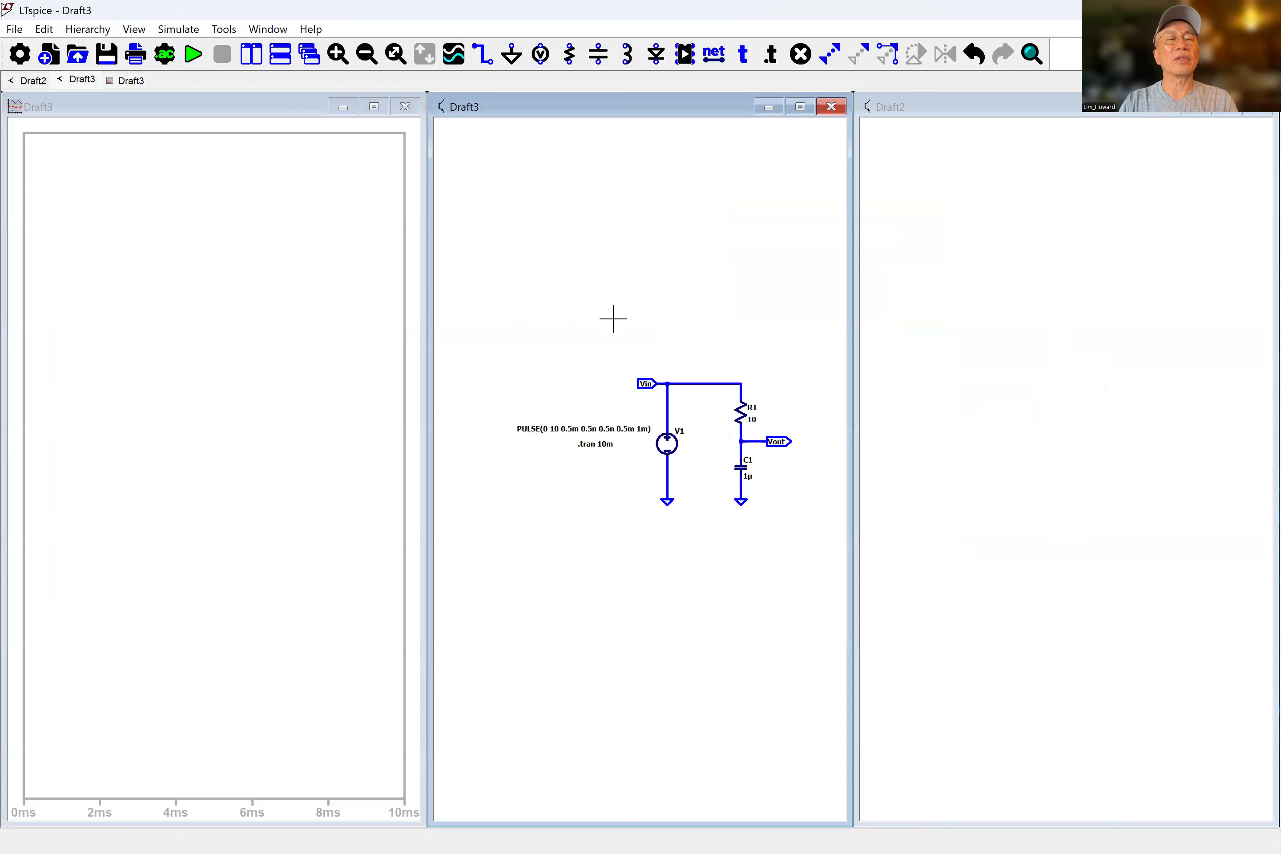
left_click(249, 56)
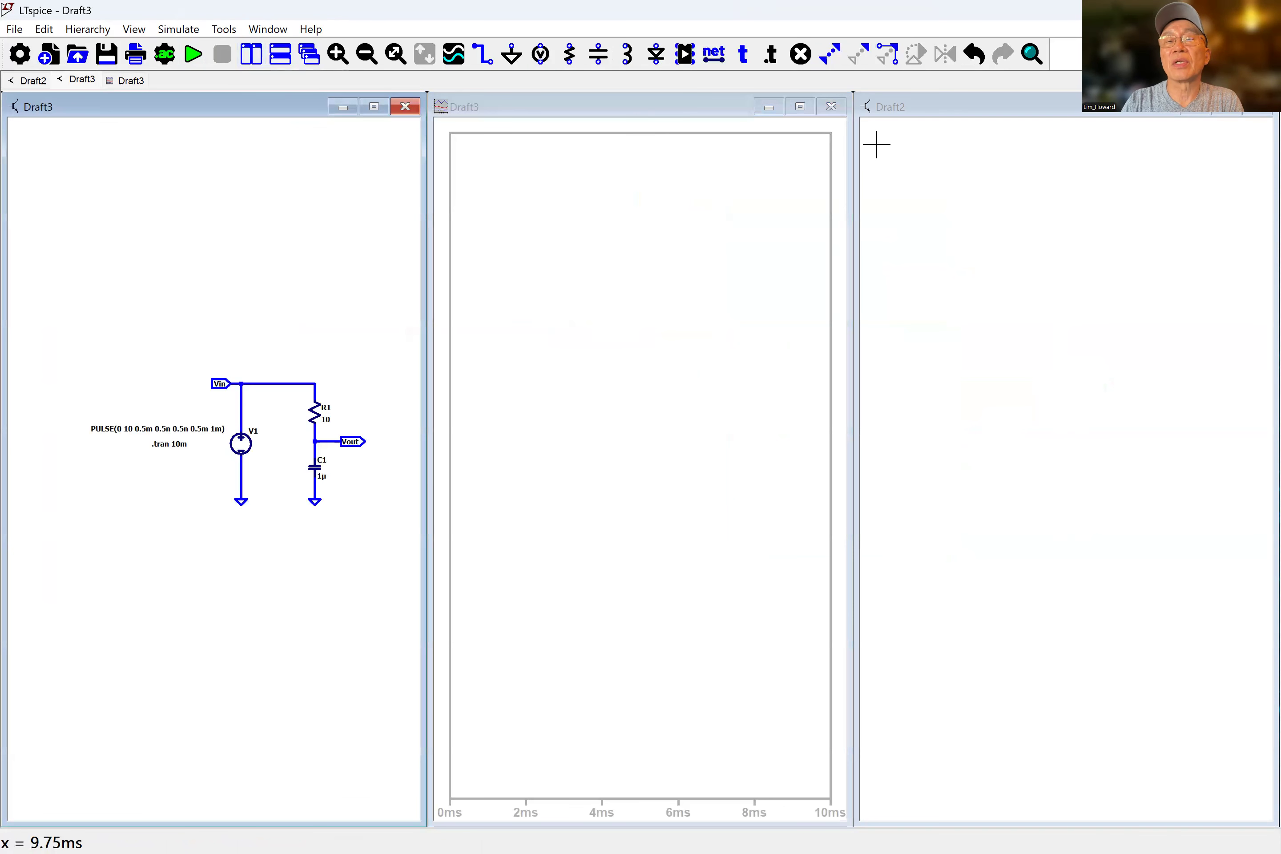
left_click(1240, 114)
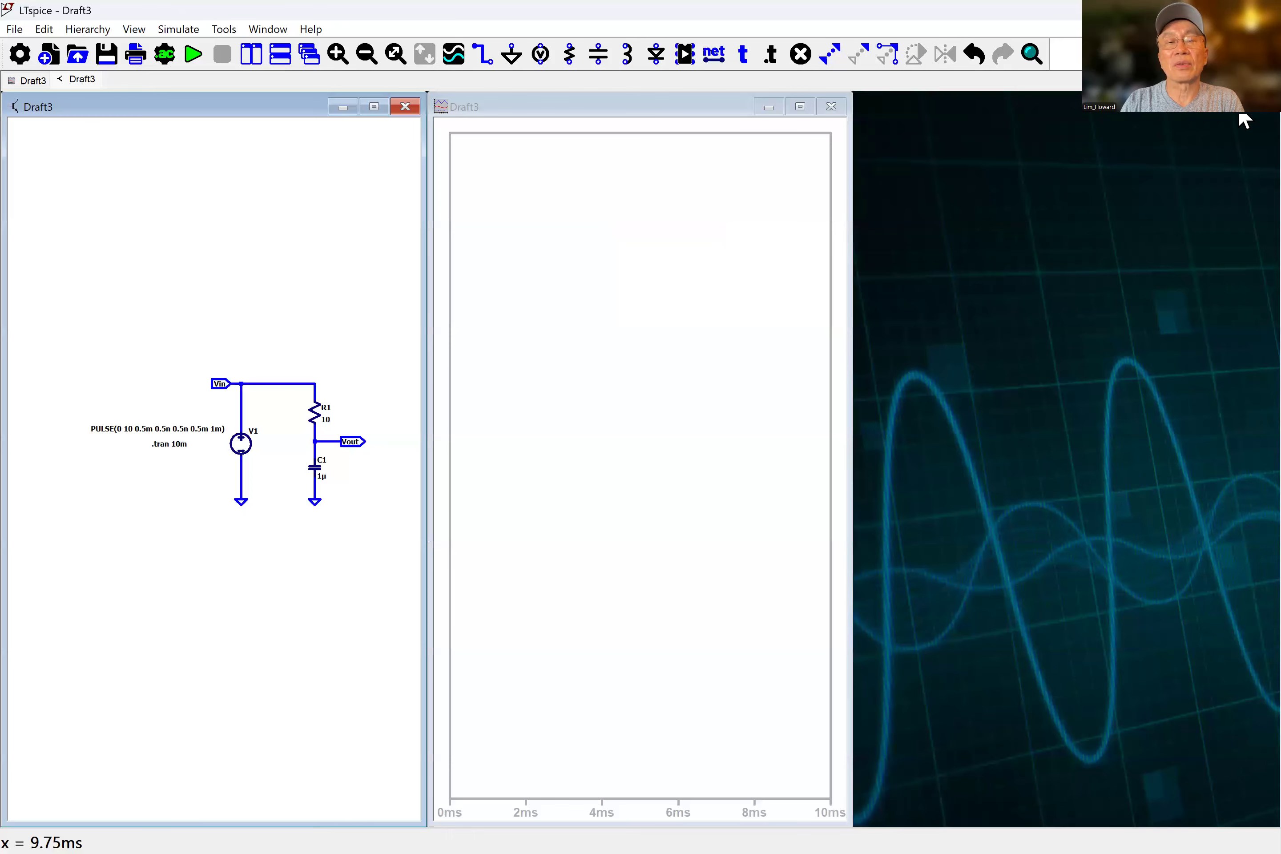
left_click(251, 55)
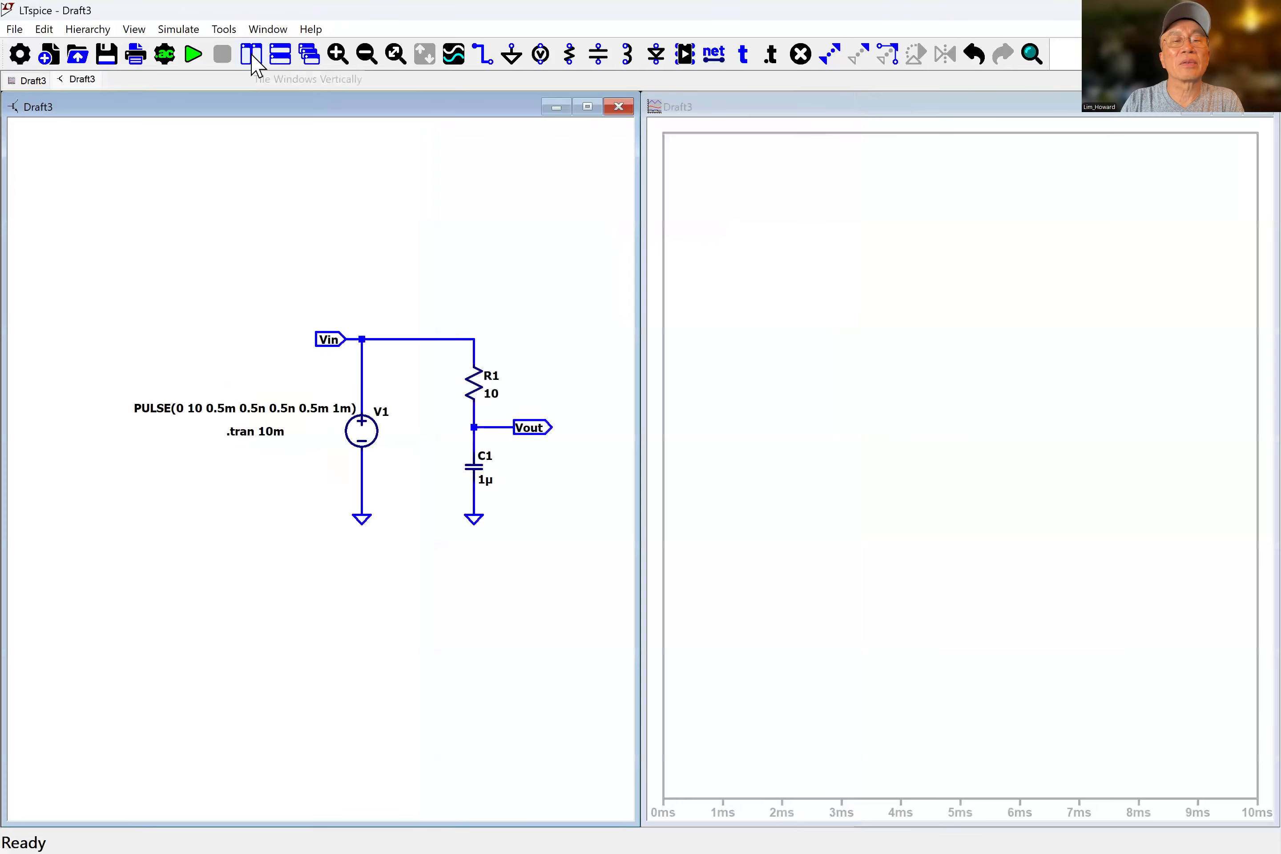
Add four plot panes below the active pane in the waveform window.
right_click(760, 325)
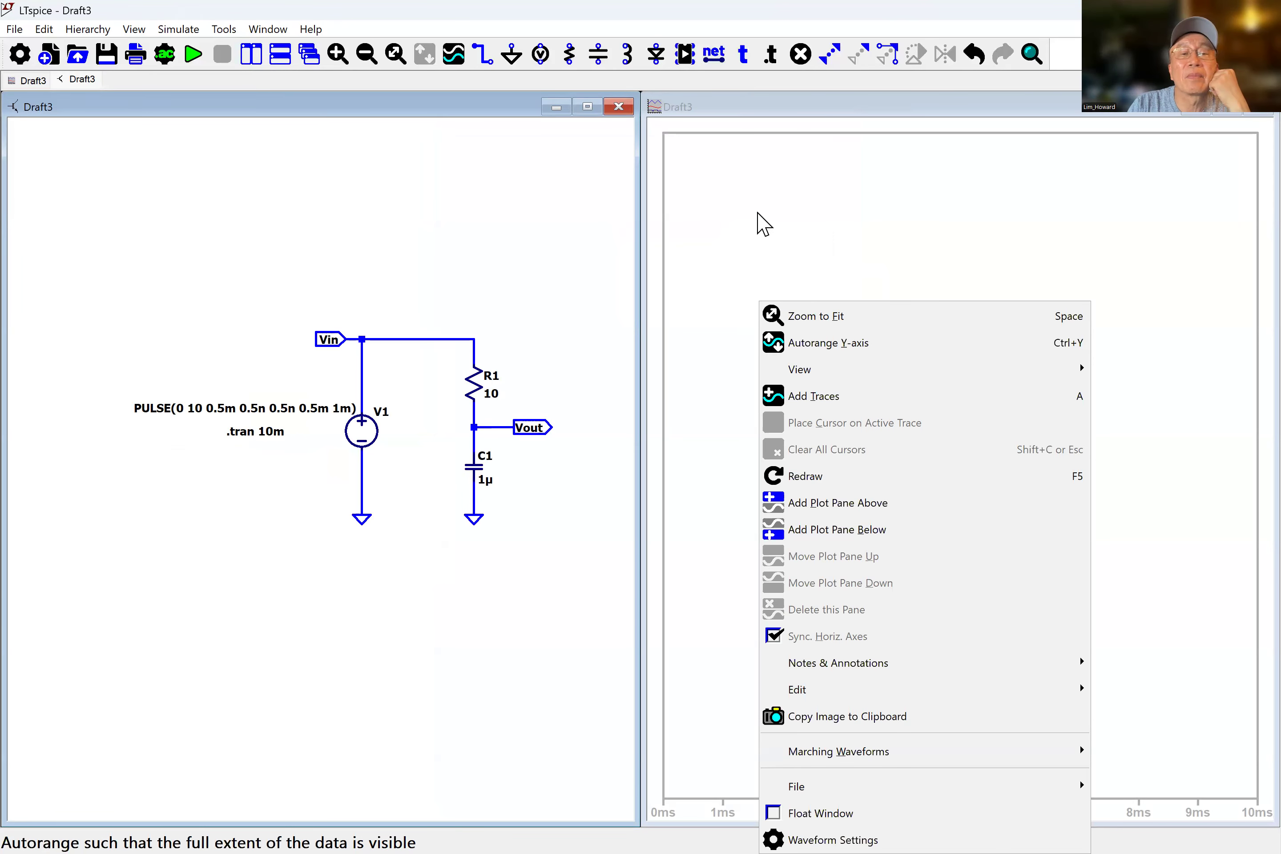
left_click(781, 206)
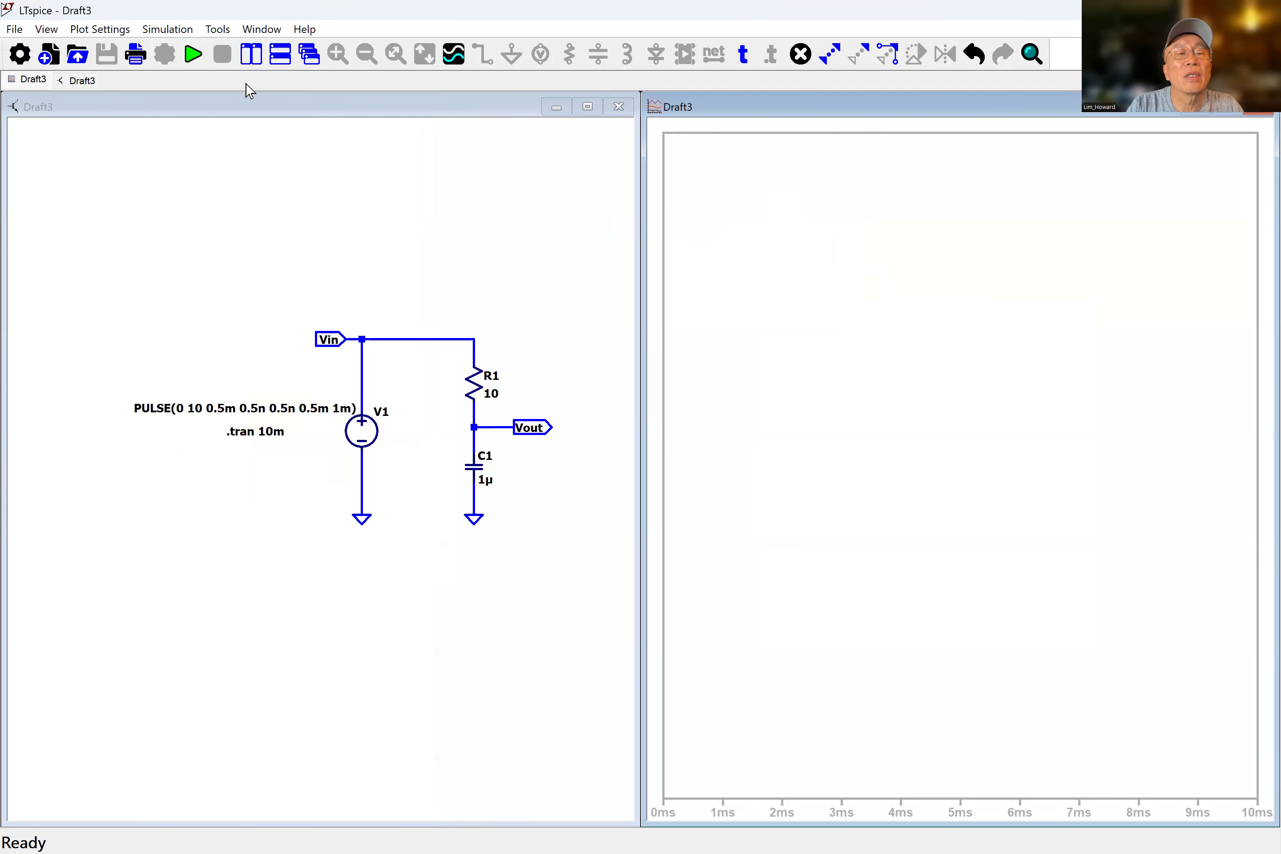
left_click(110, 32)
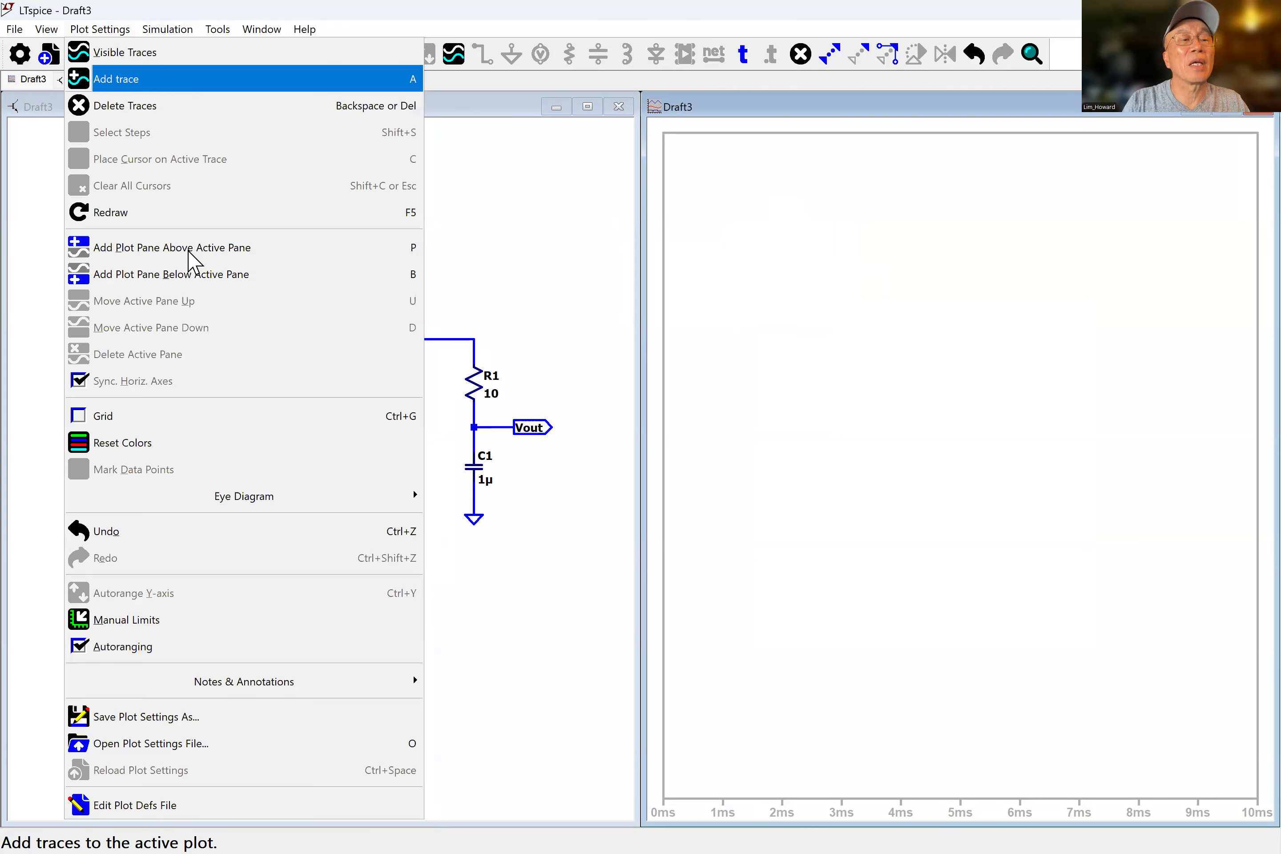
left_click(253, 276)
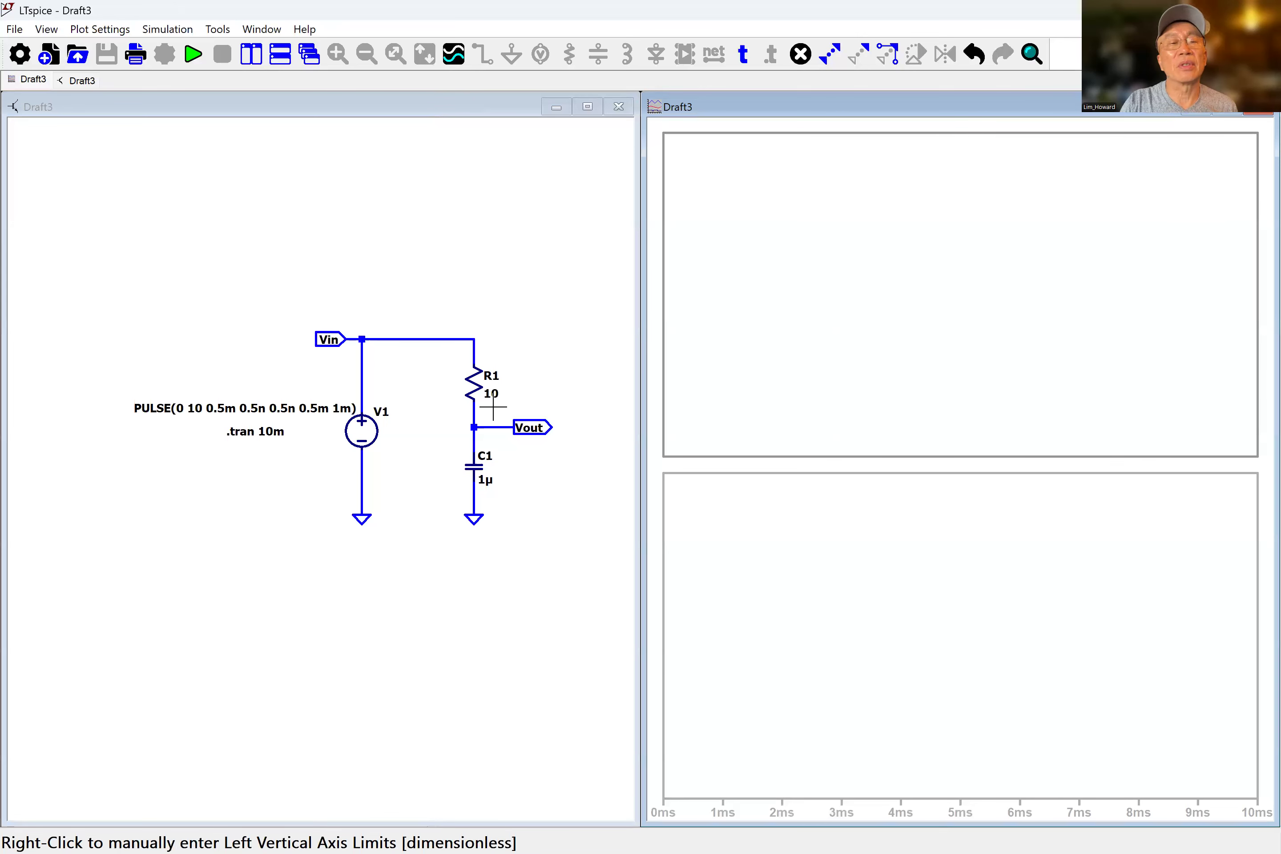
left_click(88, 32)
left_click(166, 273)
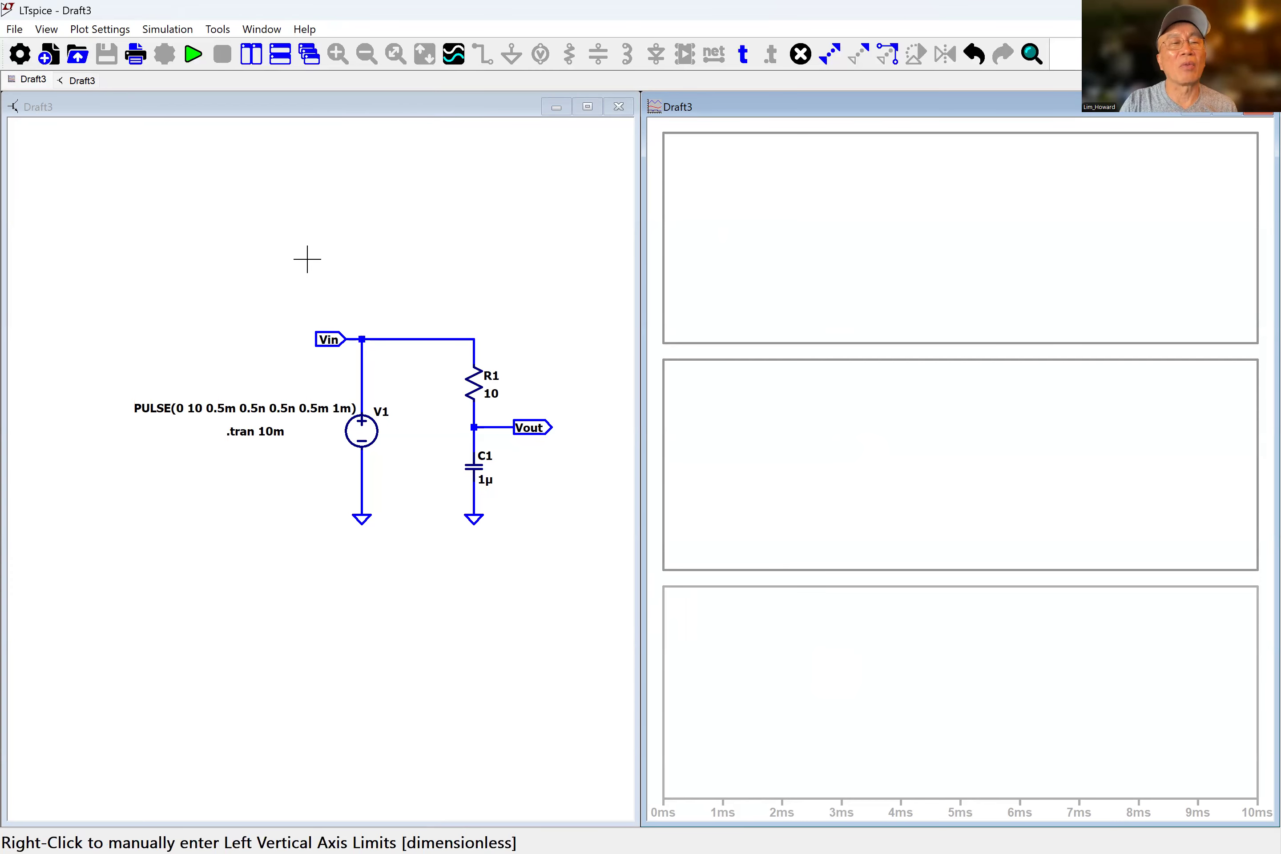
left_click(106, 31)
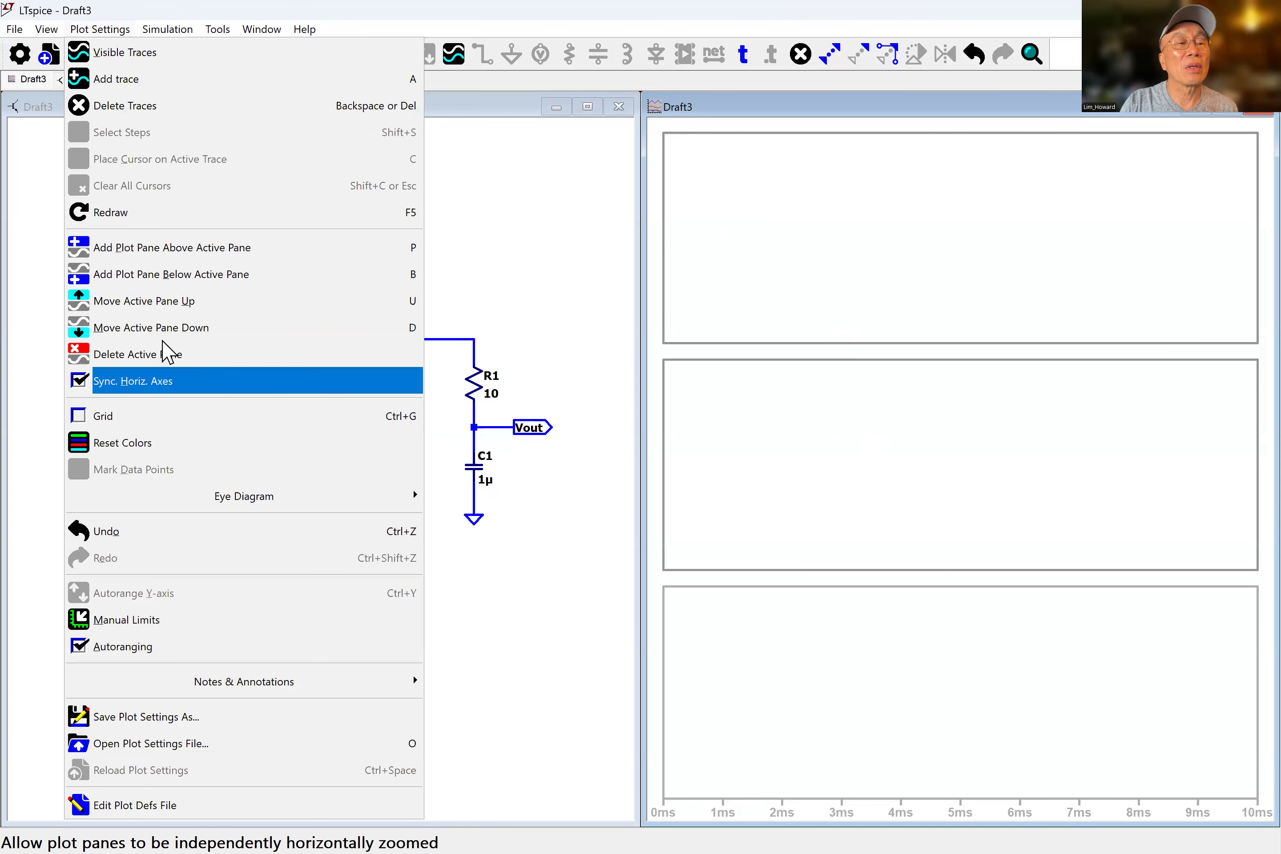
left_click(163, 282)
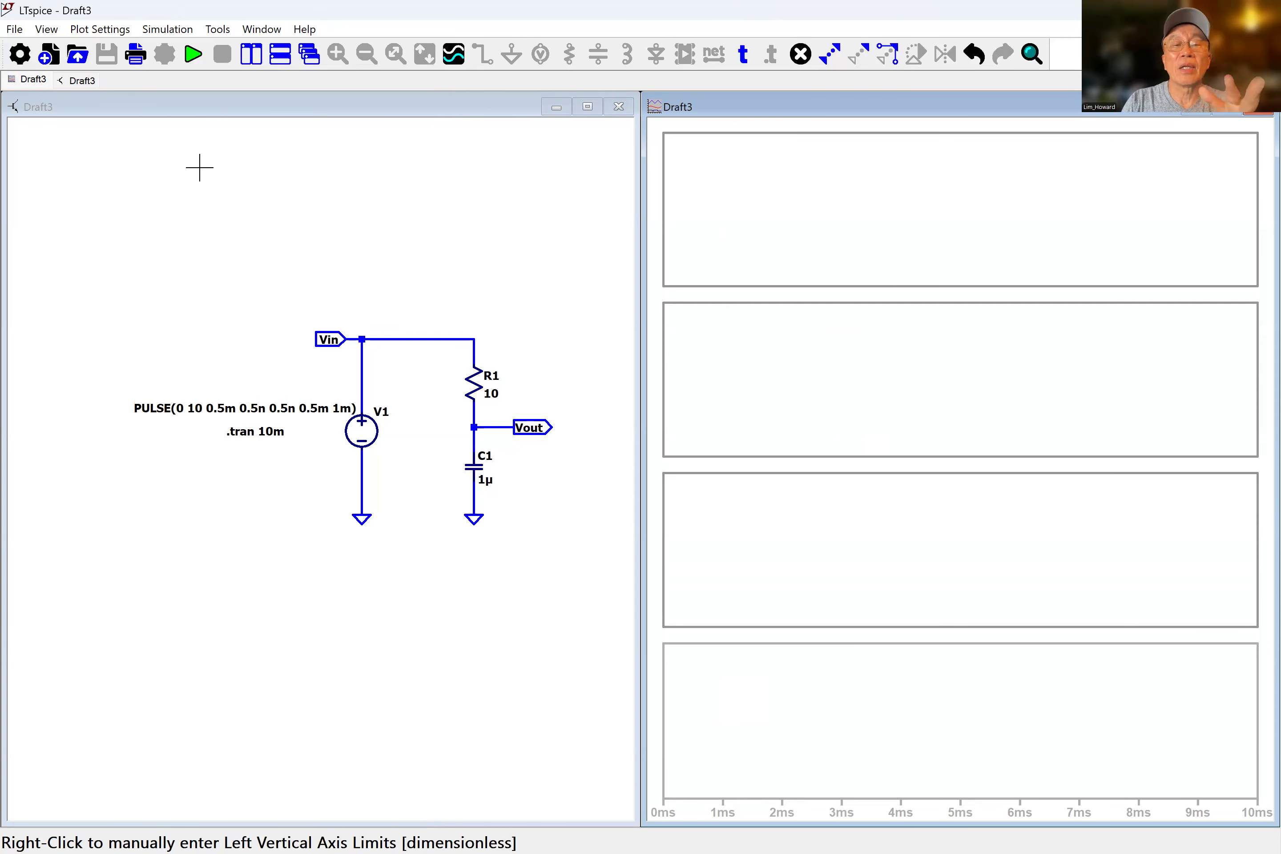
left_click(81, 30)
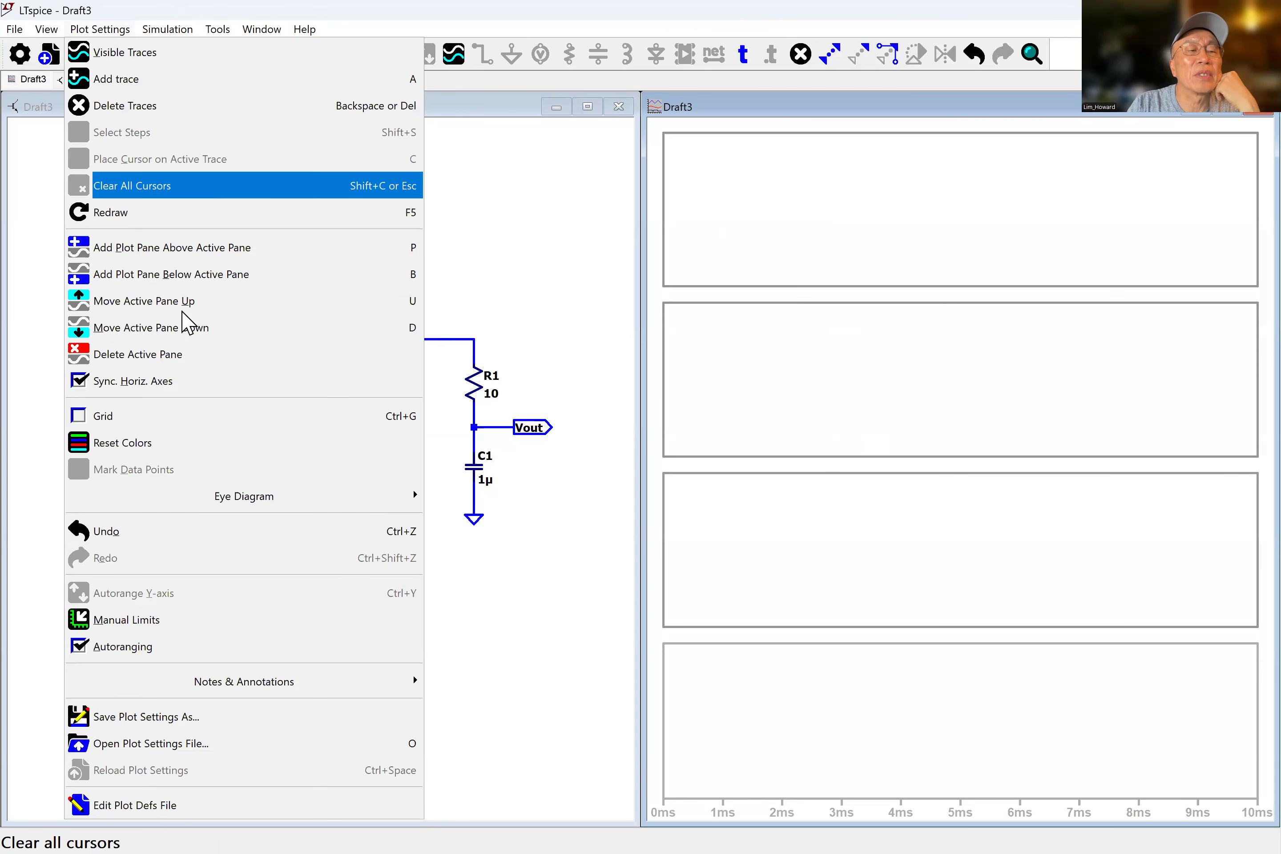
left_click(177, 275)
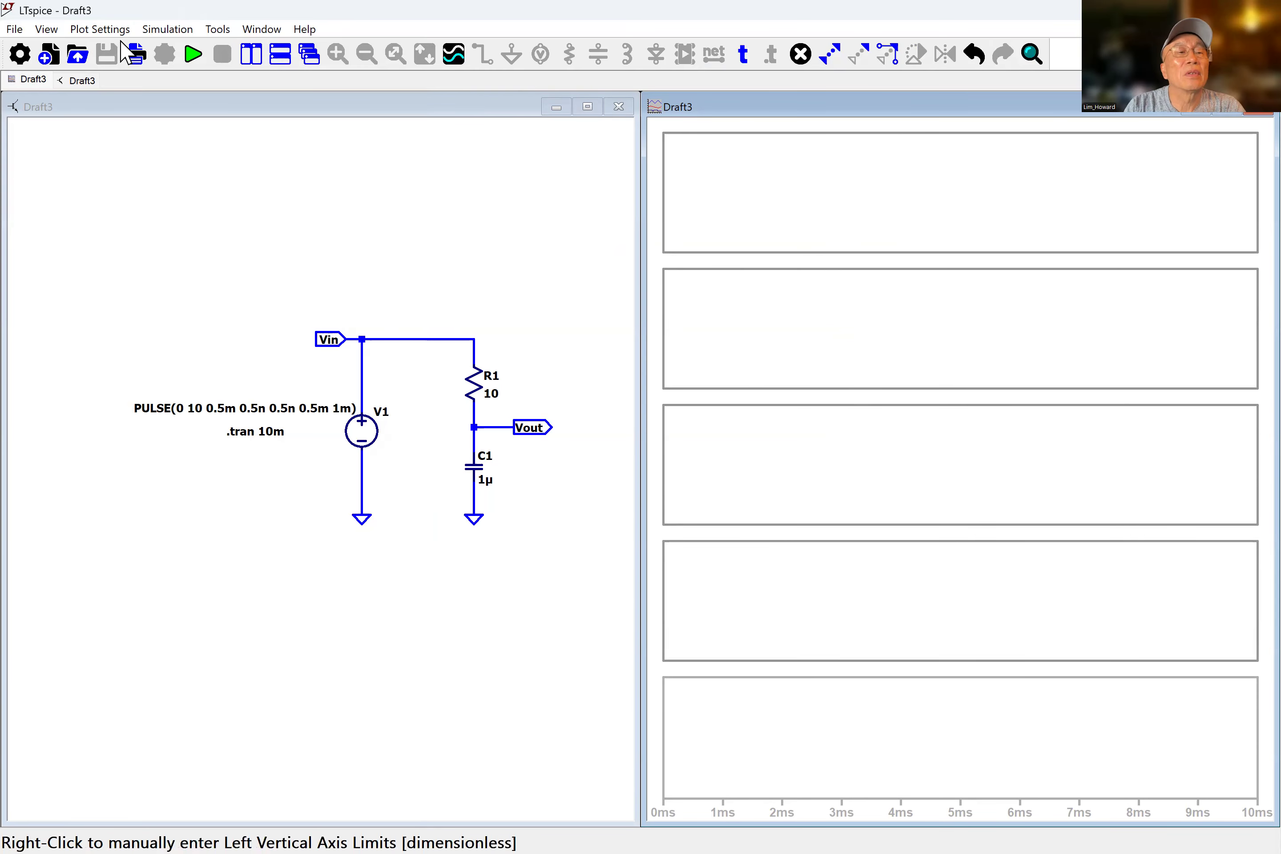
left_click(101, 30)
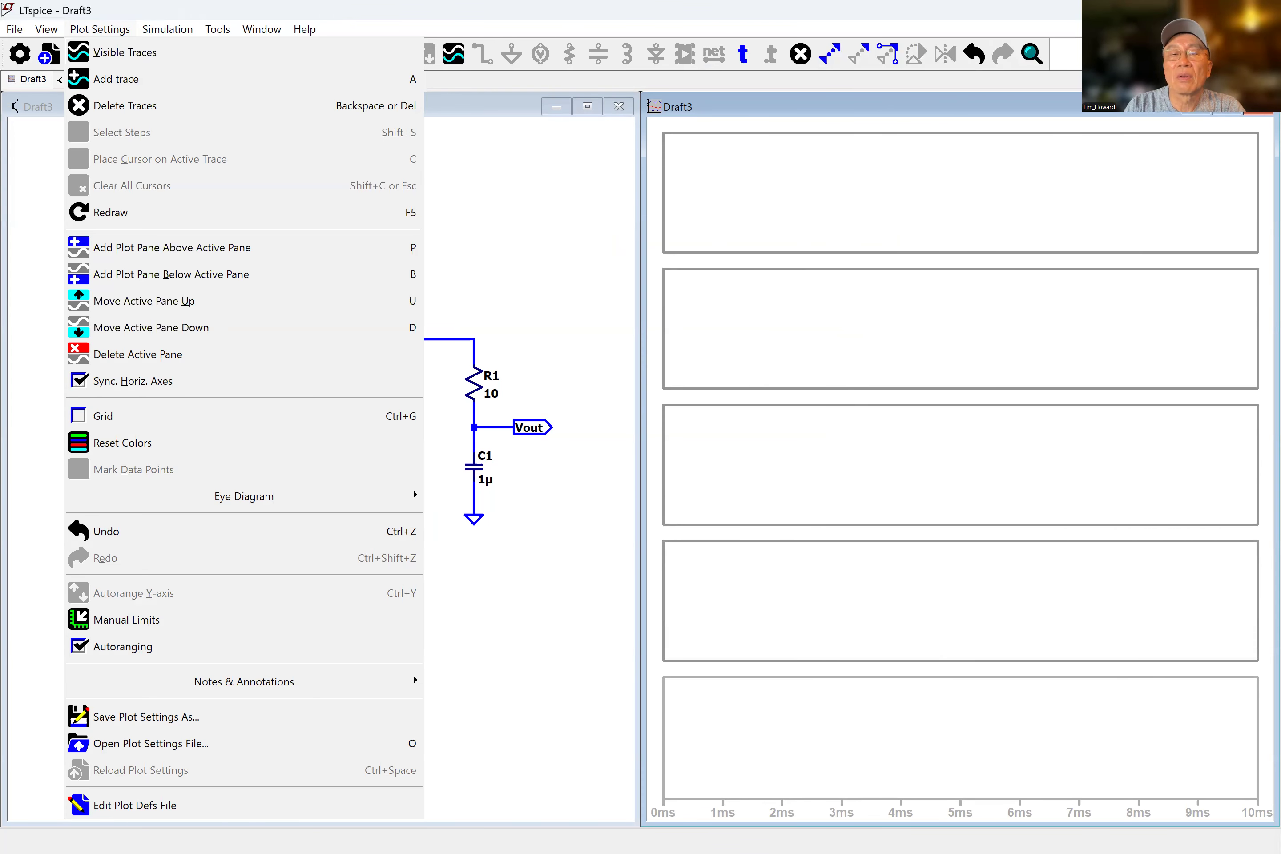
key("alt+Tab")
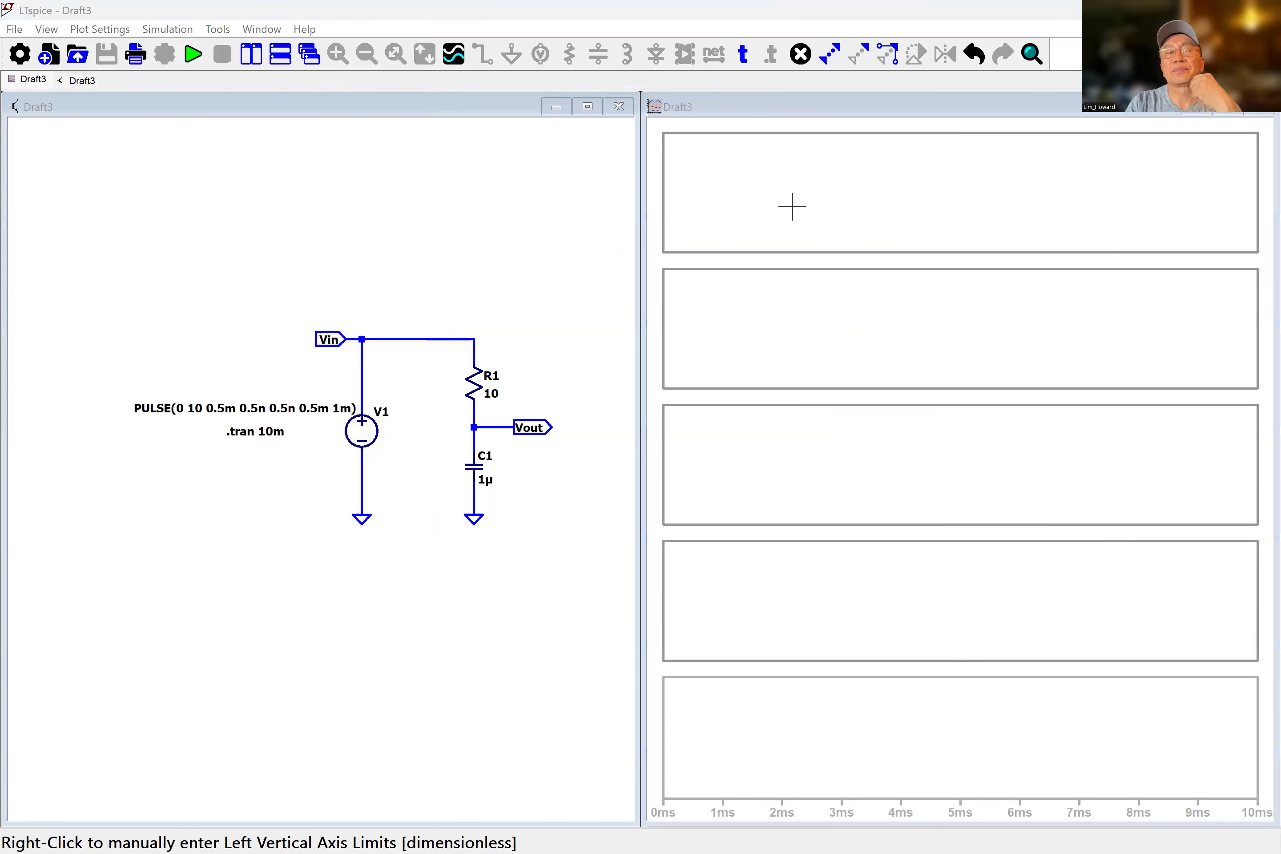
Add the V(vin) trace to the top plot pane.
left_click(745, 215)
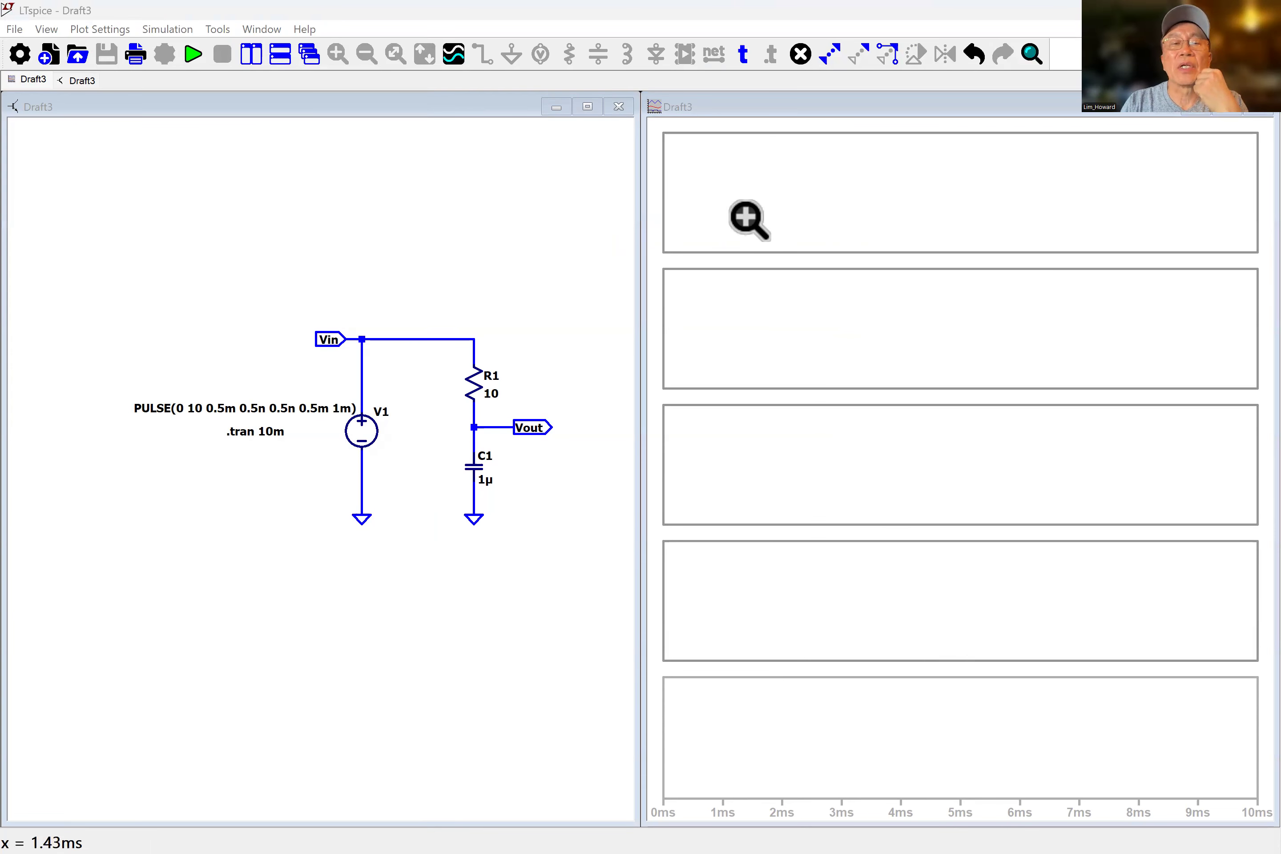
right_click(783, 195)
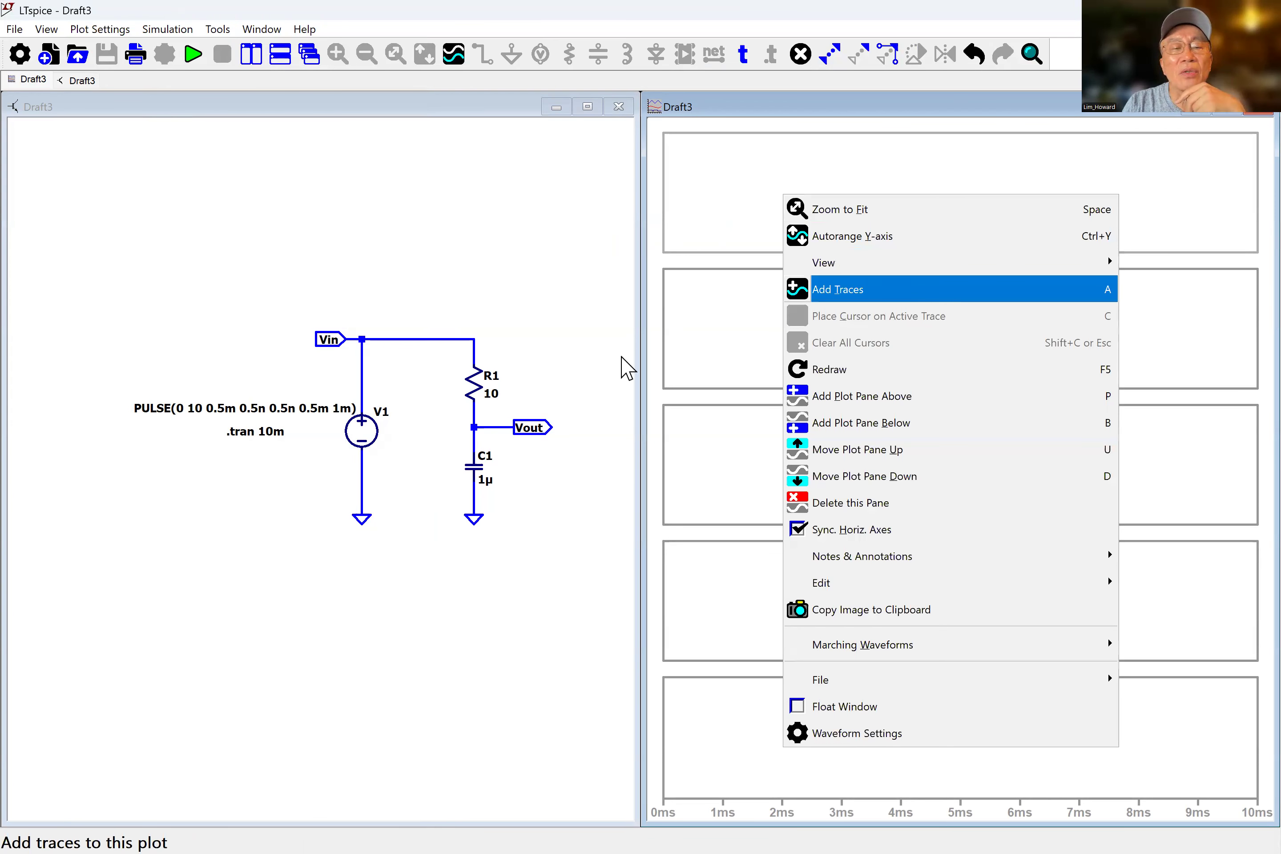
key("Return")
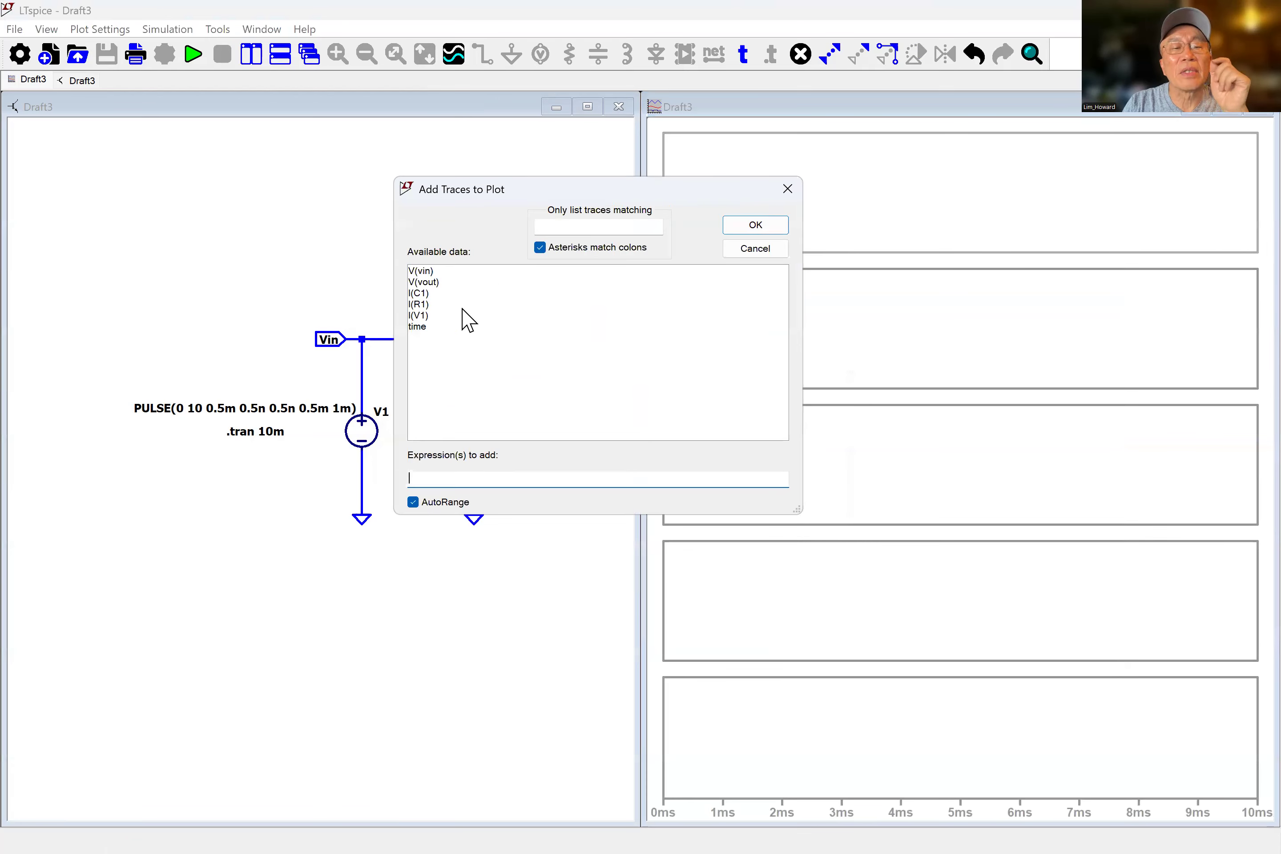
left_click(429, 270)
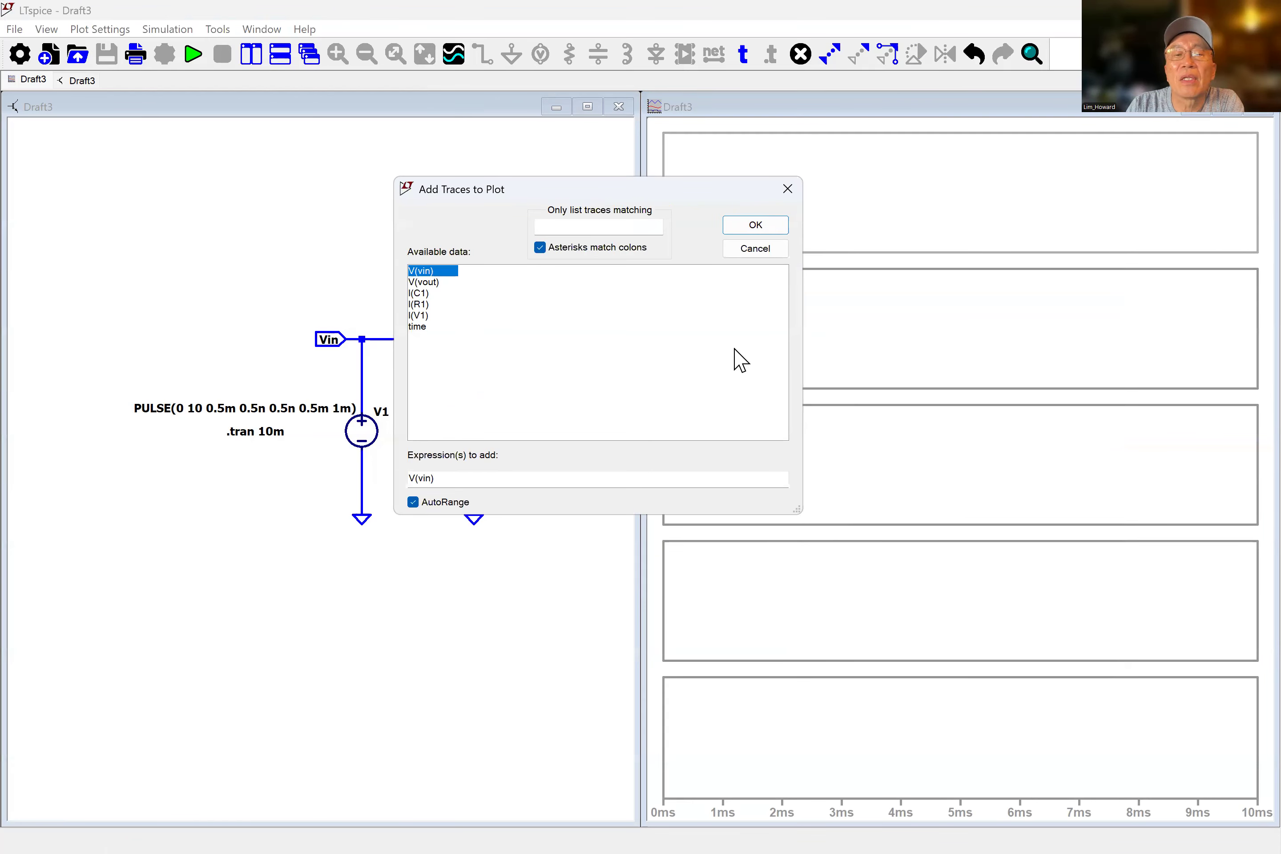
left_click(755, 225)
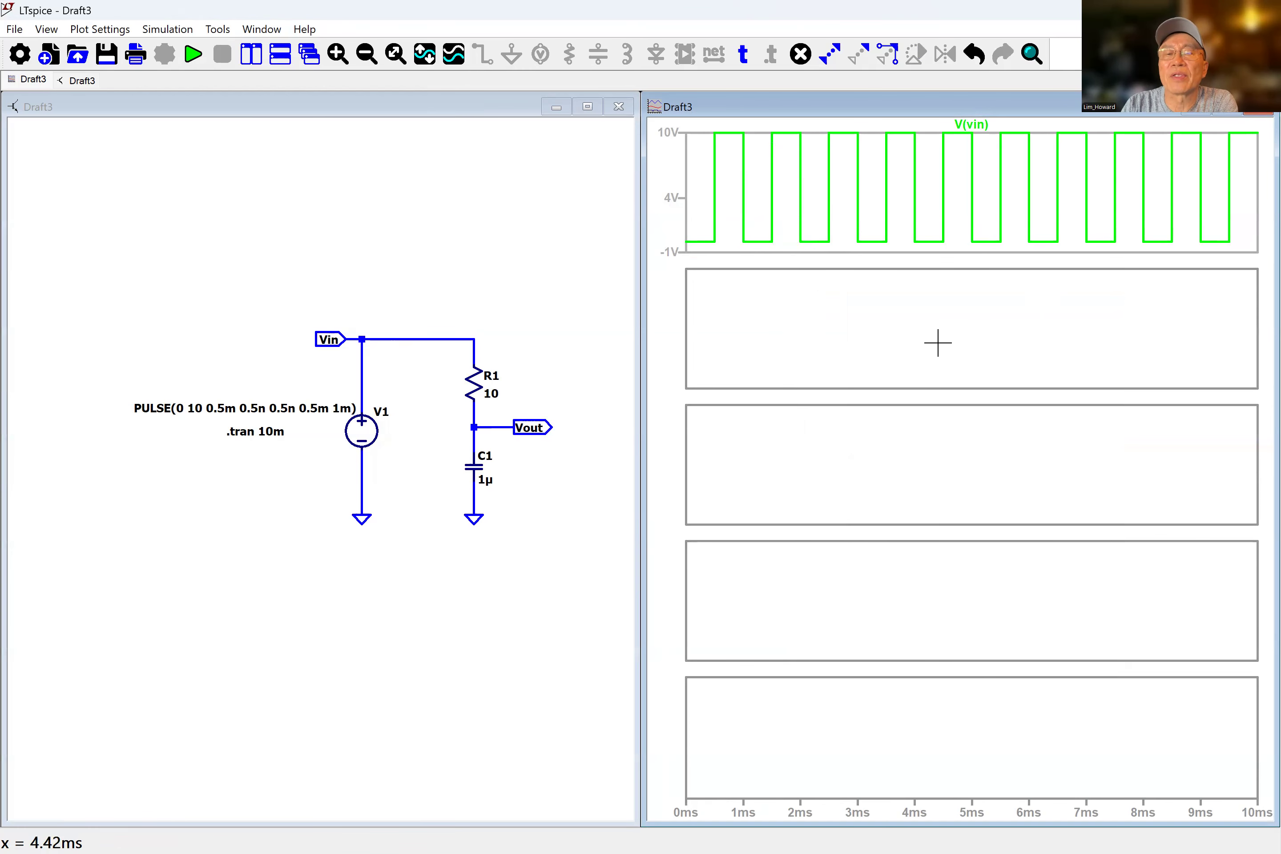
Add the V(vout) trace to the second plot pane.
right_click(828, 357)
left_click(768, 358)
right_click(765, 347)
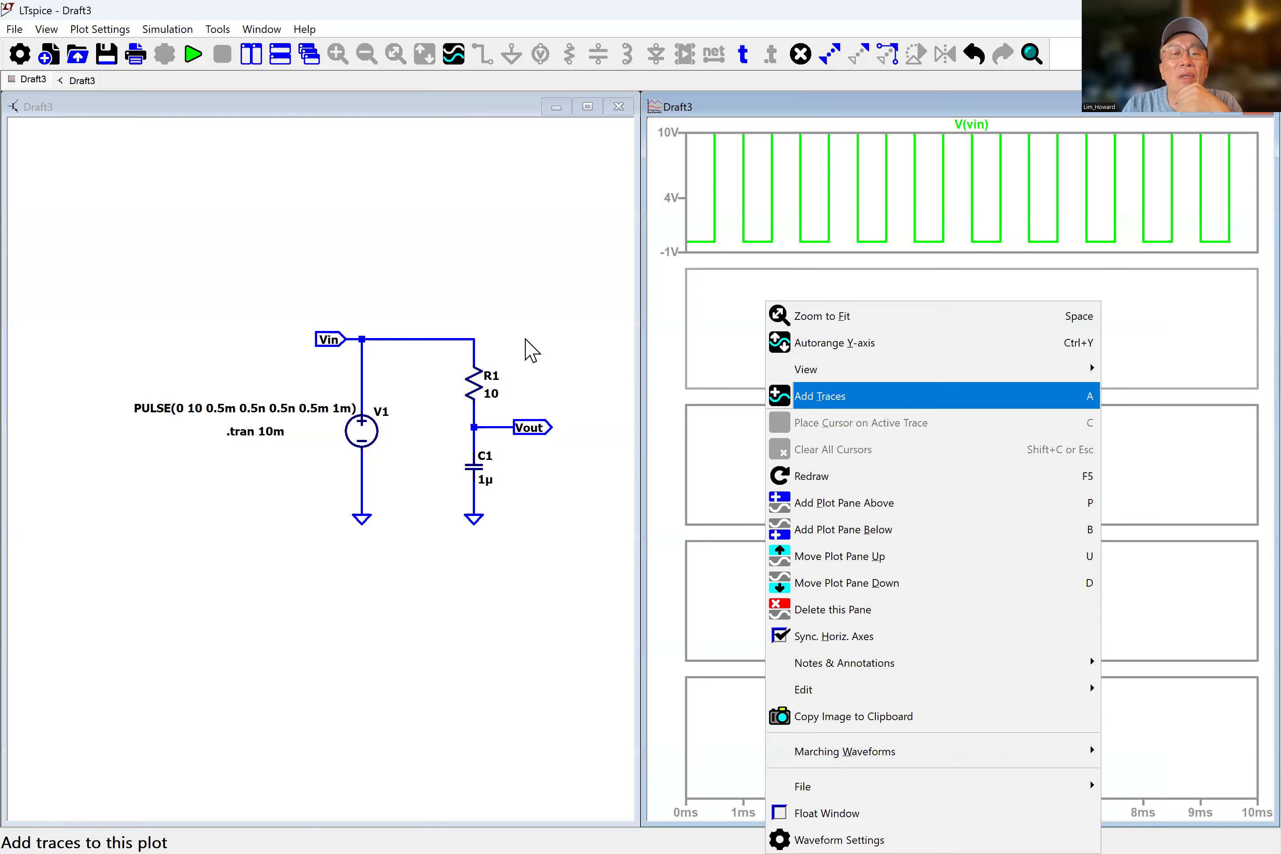
key("Return")
left_click(435, 282)
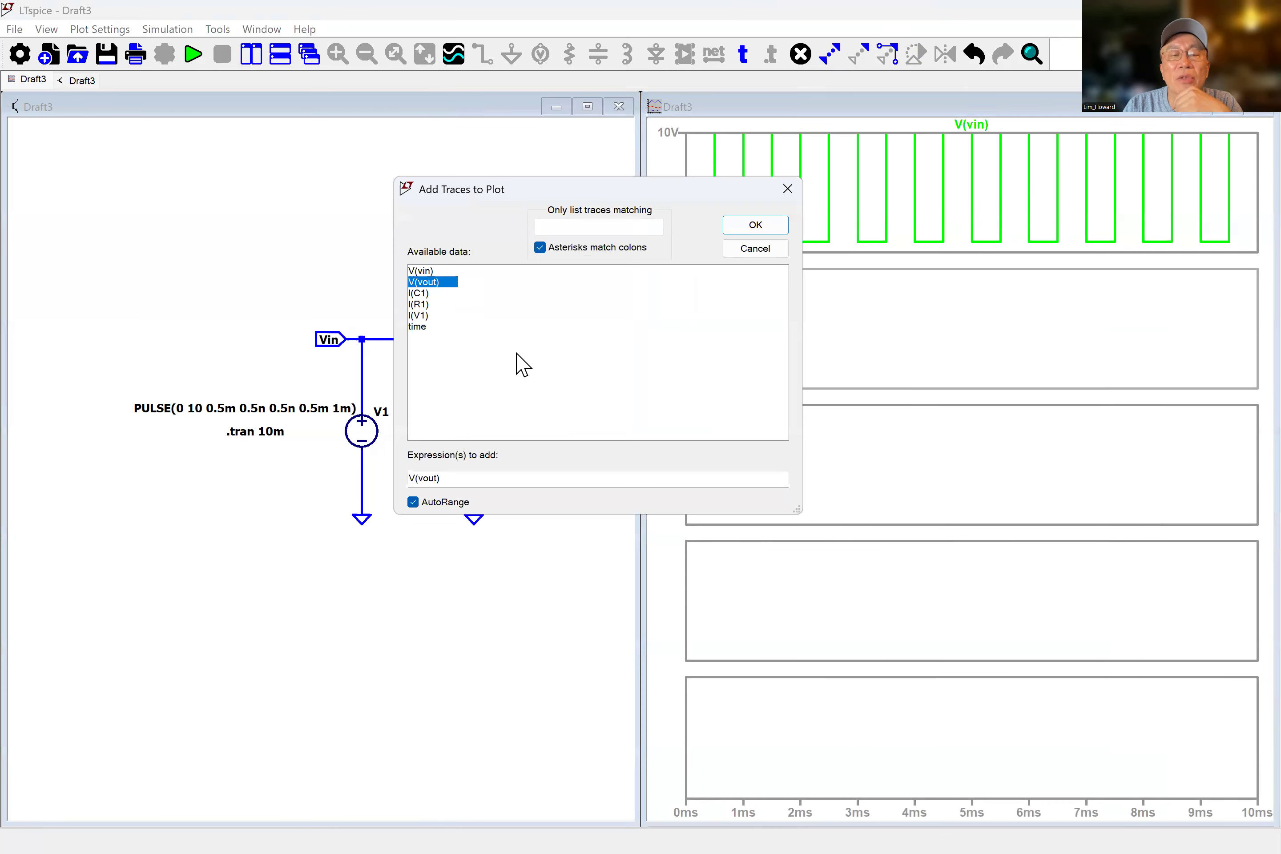
left_click(755, 225)
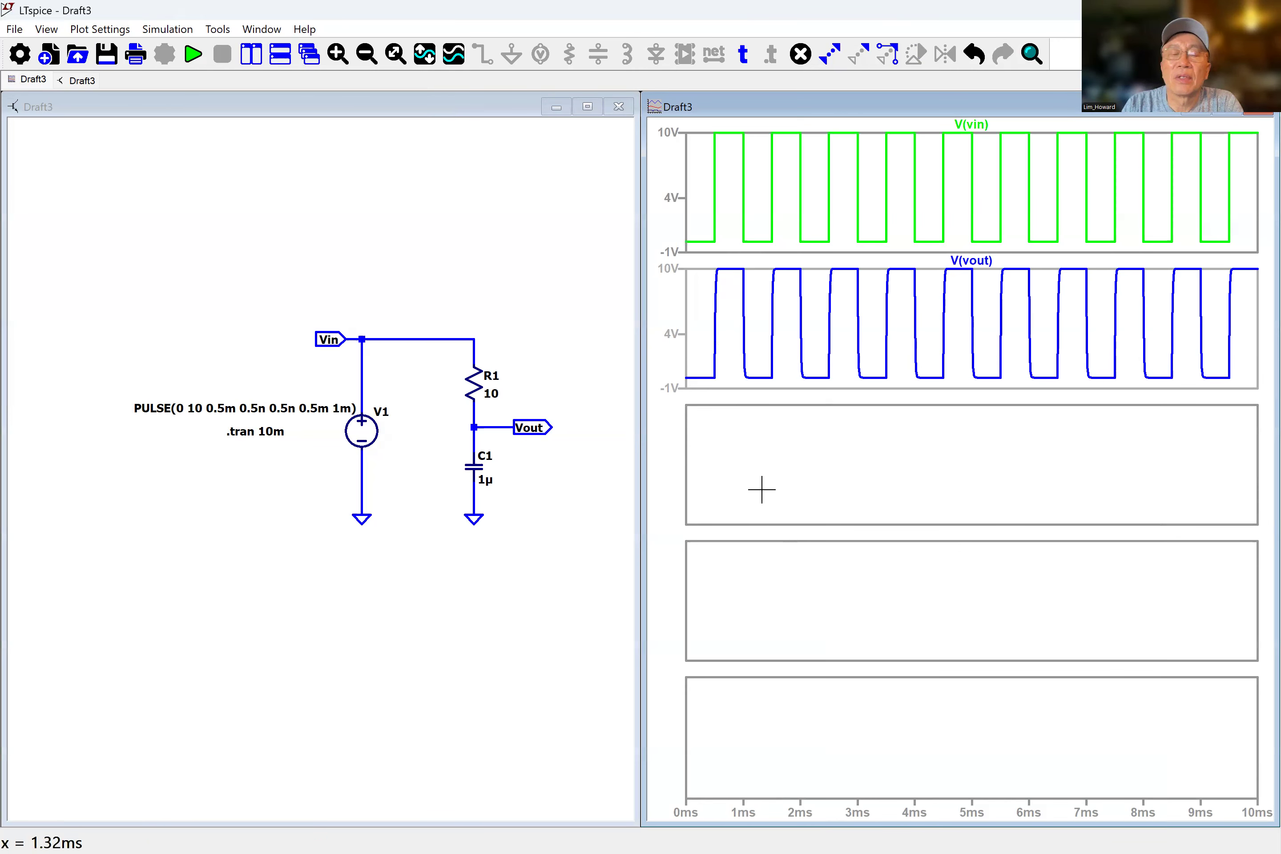
Plot the expression V(vin)-V(vout) in the third plot pane.
right_click(793, 470)
left_click(859, 397)
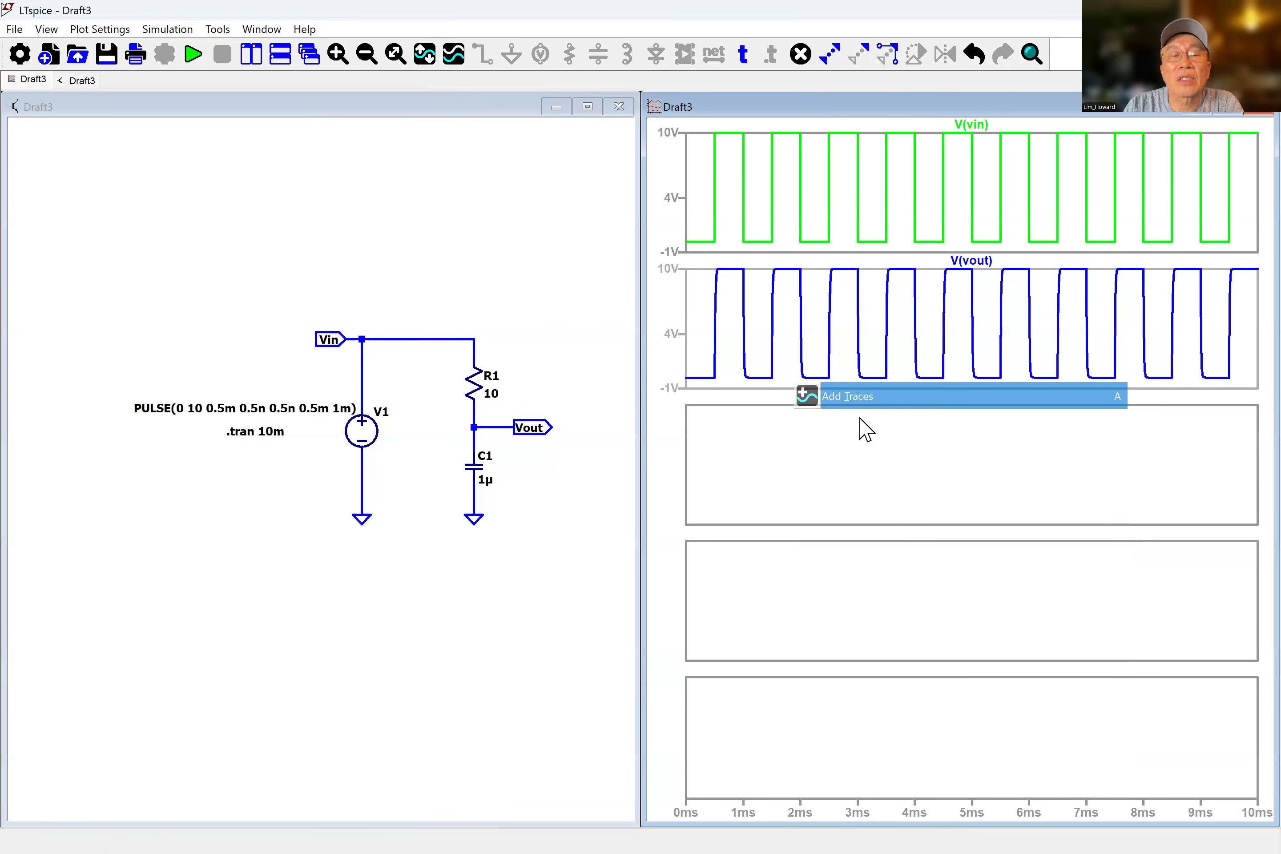
left_click(444, 270)
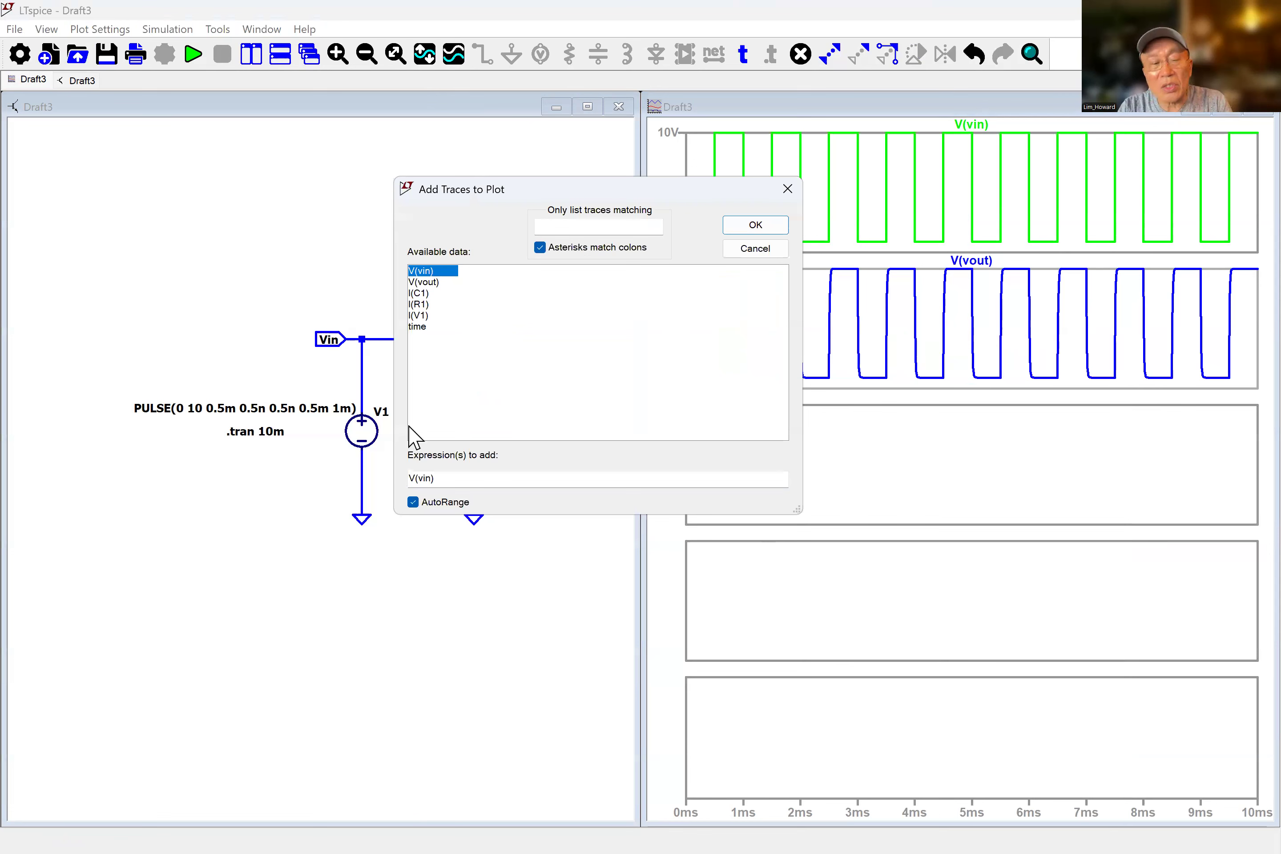
left_click(447, 481)
type("-")
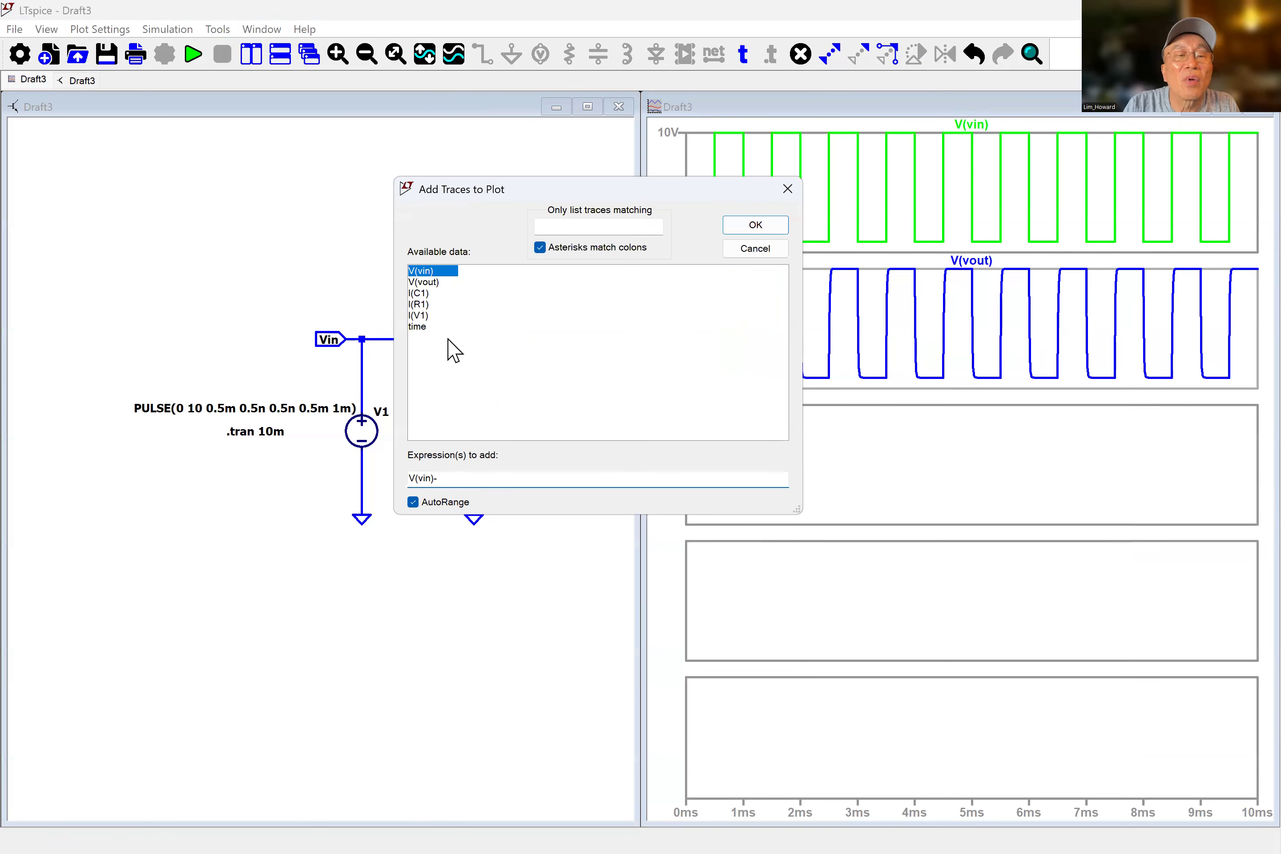
left_click(431, 282)
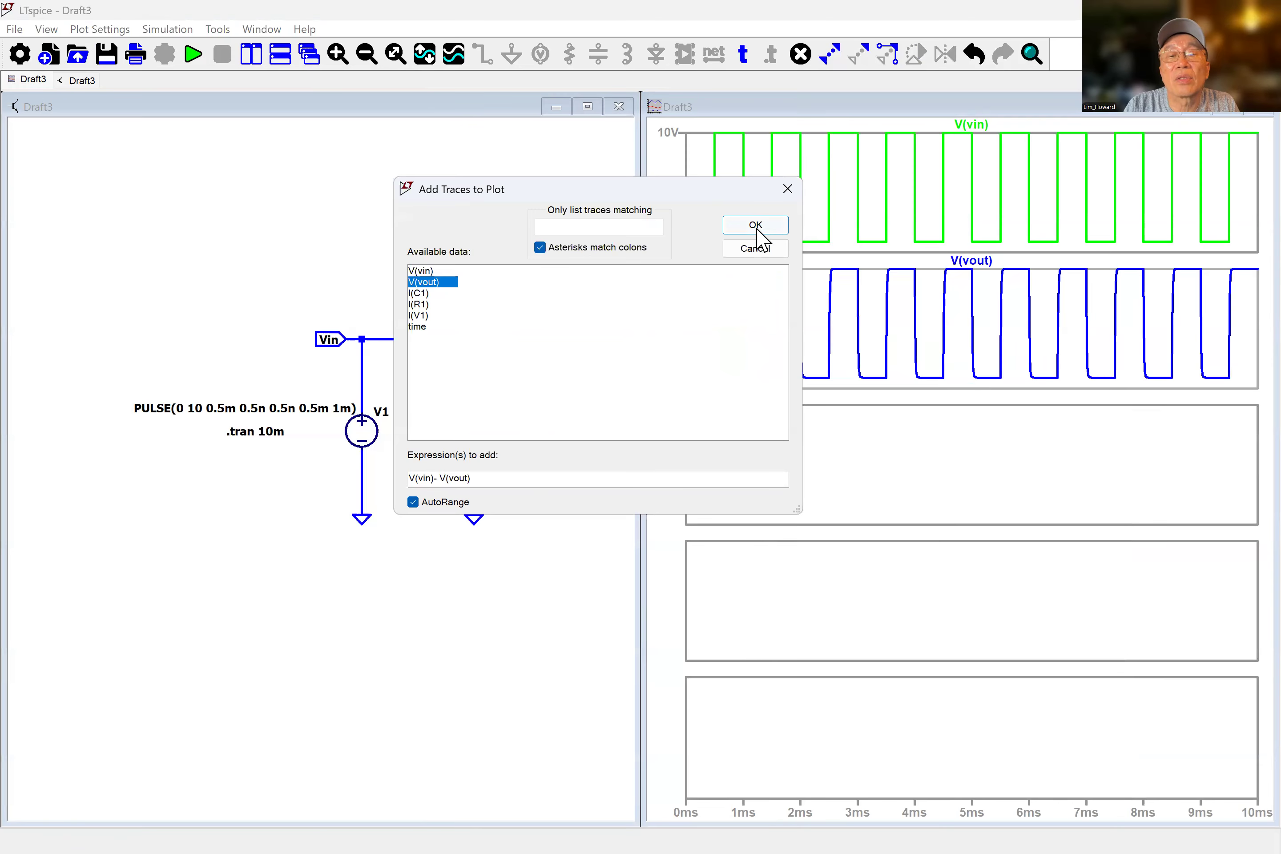
key("Return")
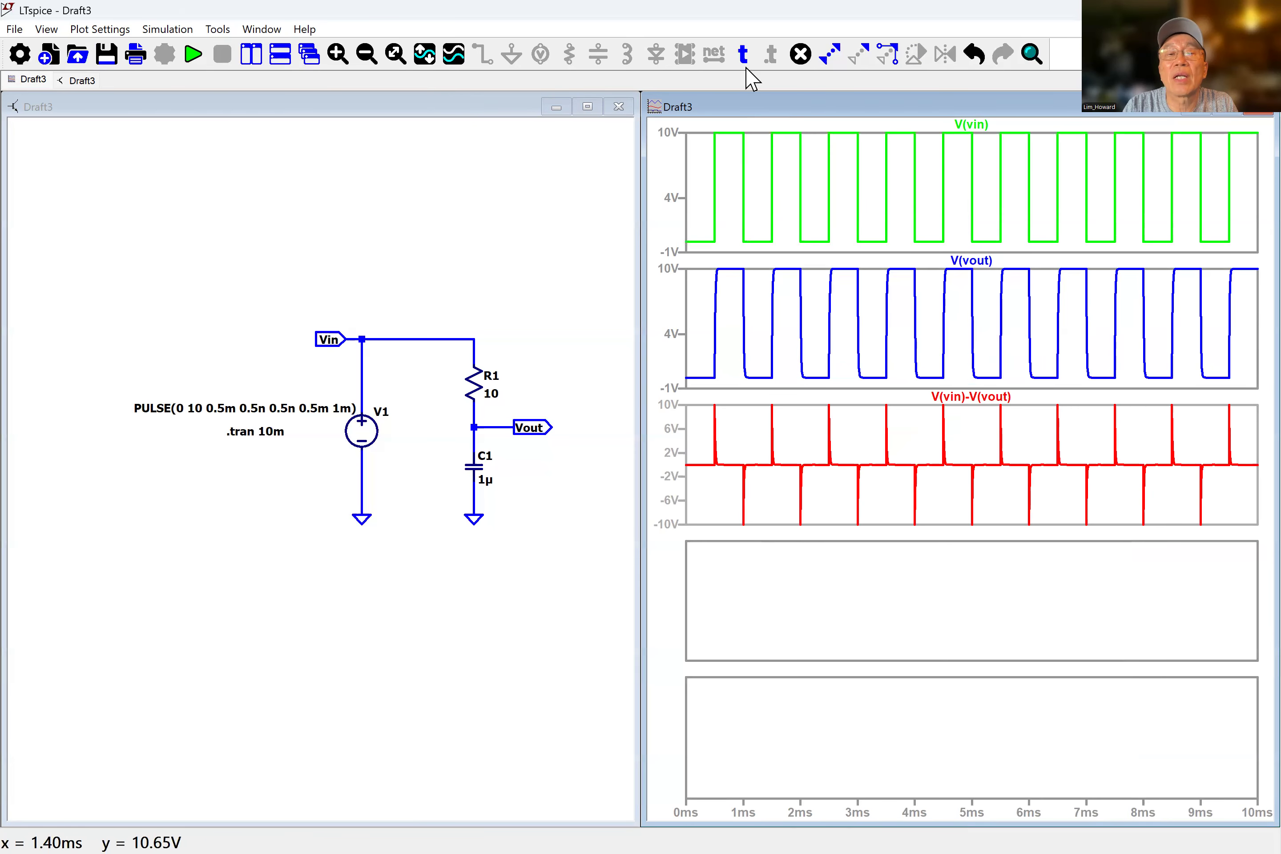
Annotate the third pane with the text "V(R1)=" placed just left of its trace label.
left_click(743, 54)
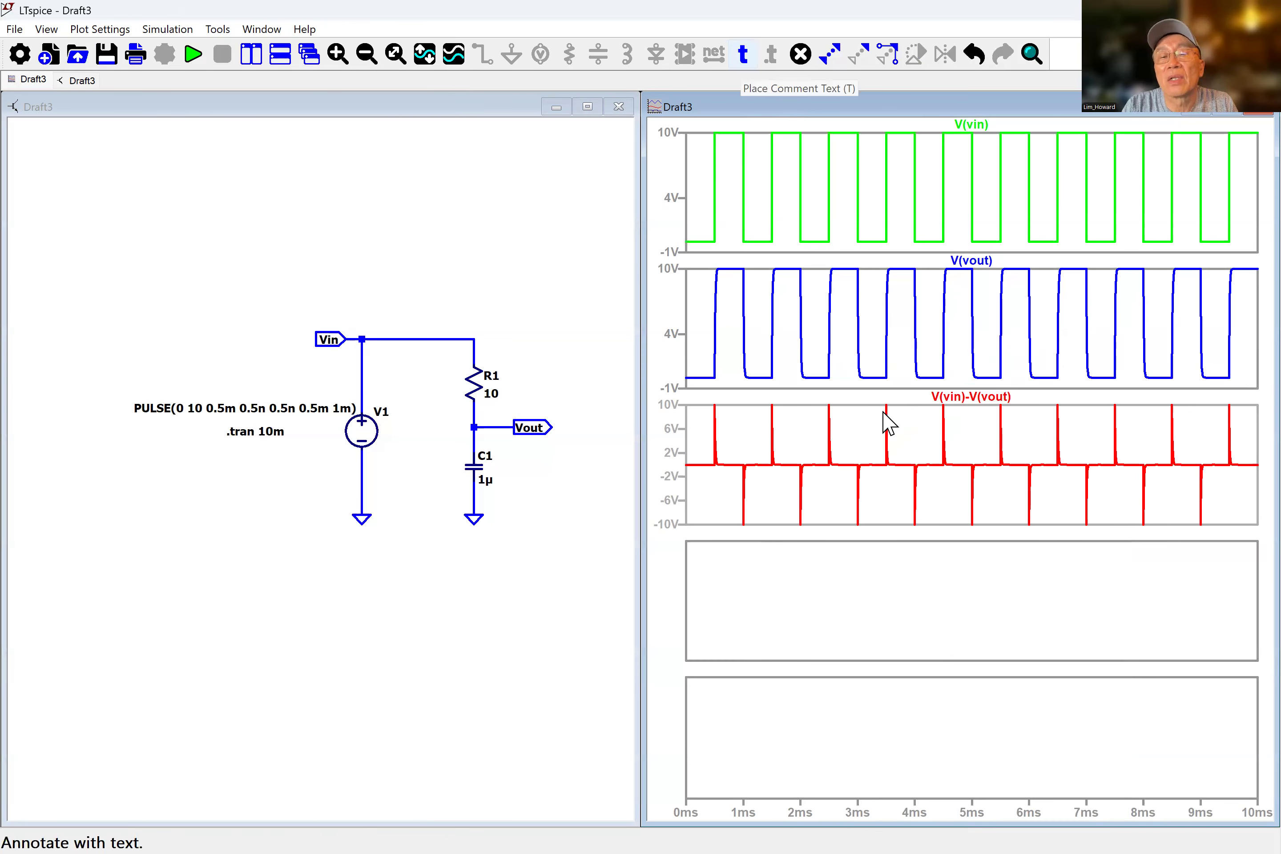
left_click(677, 413)
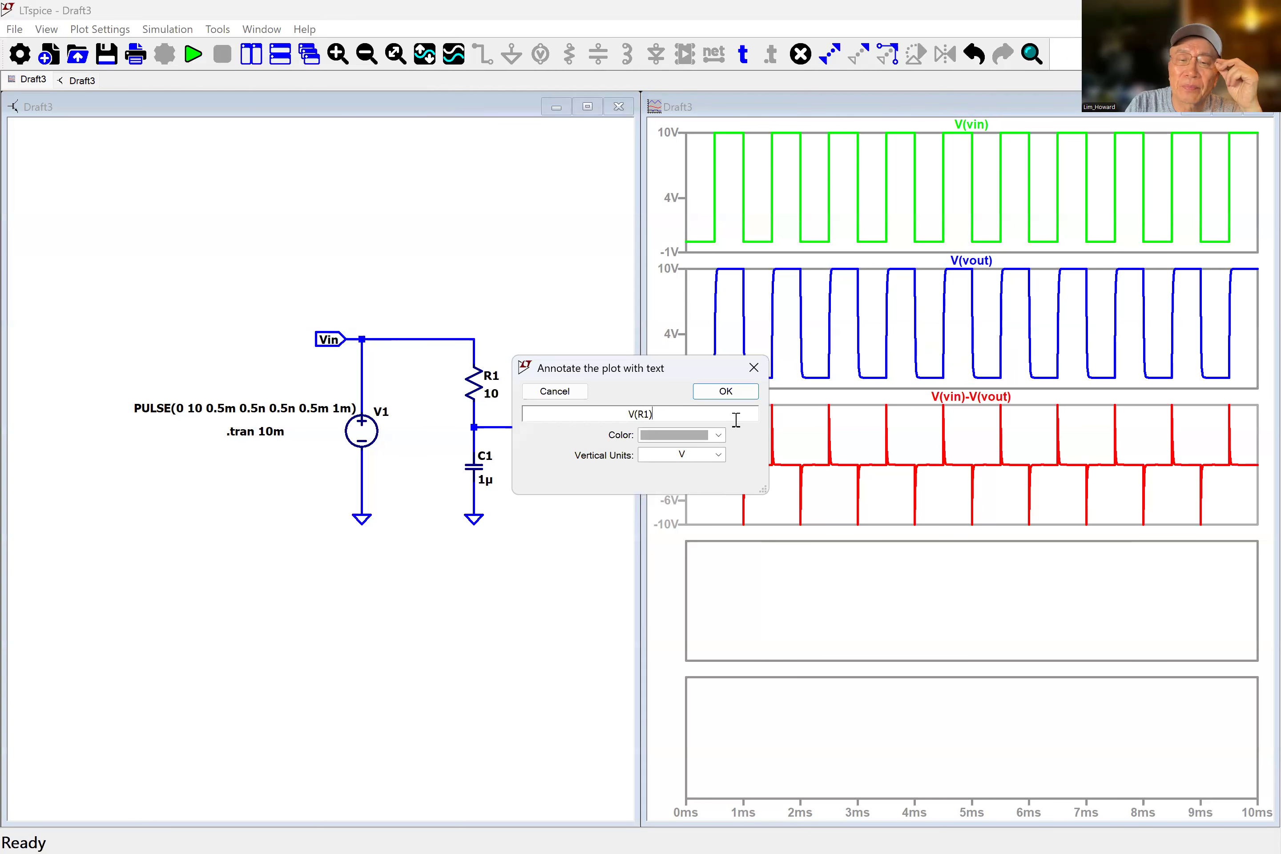
type("=")
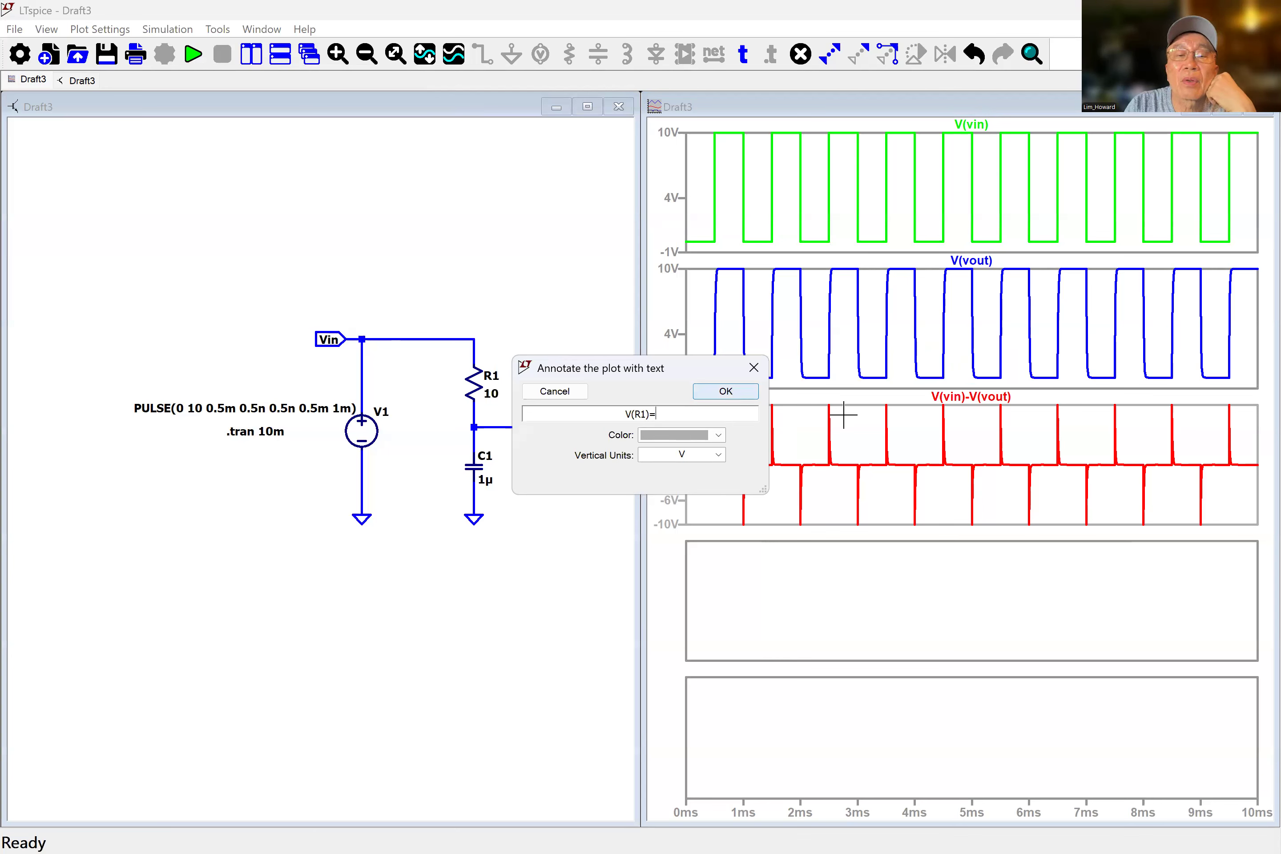
key("Return")
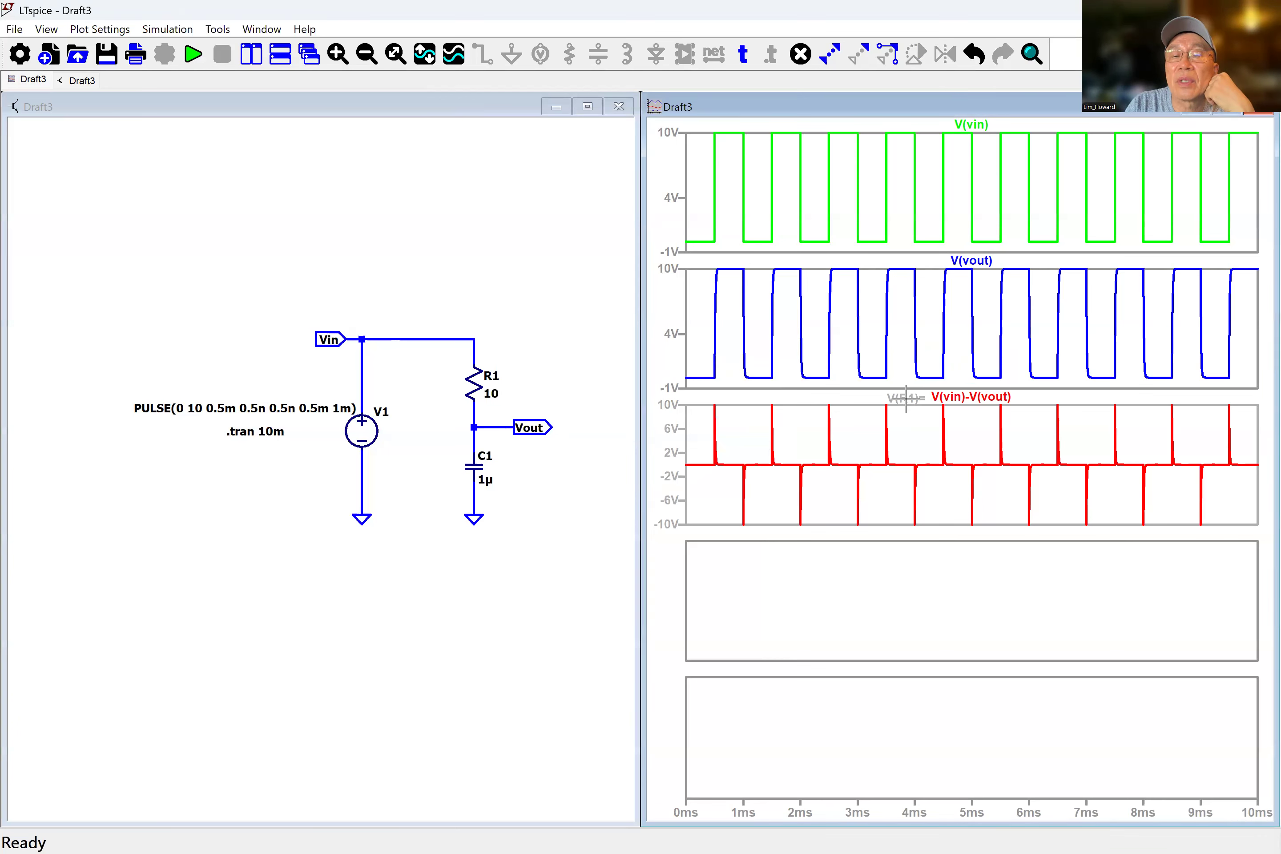
left_click(909, 410)
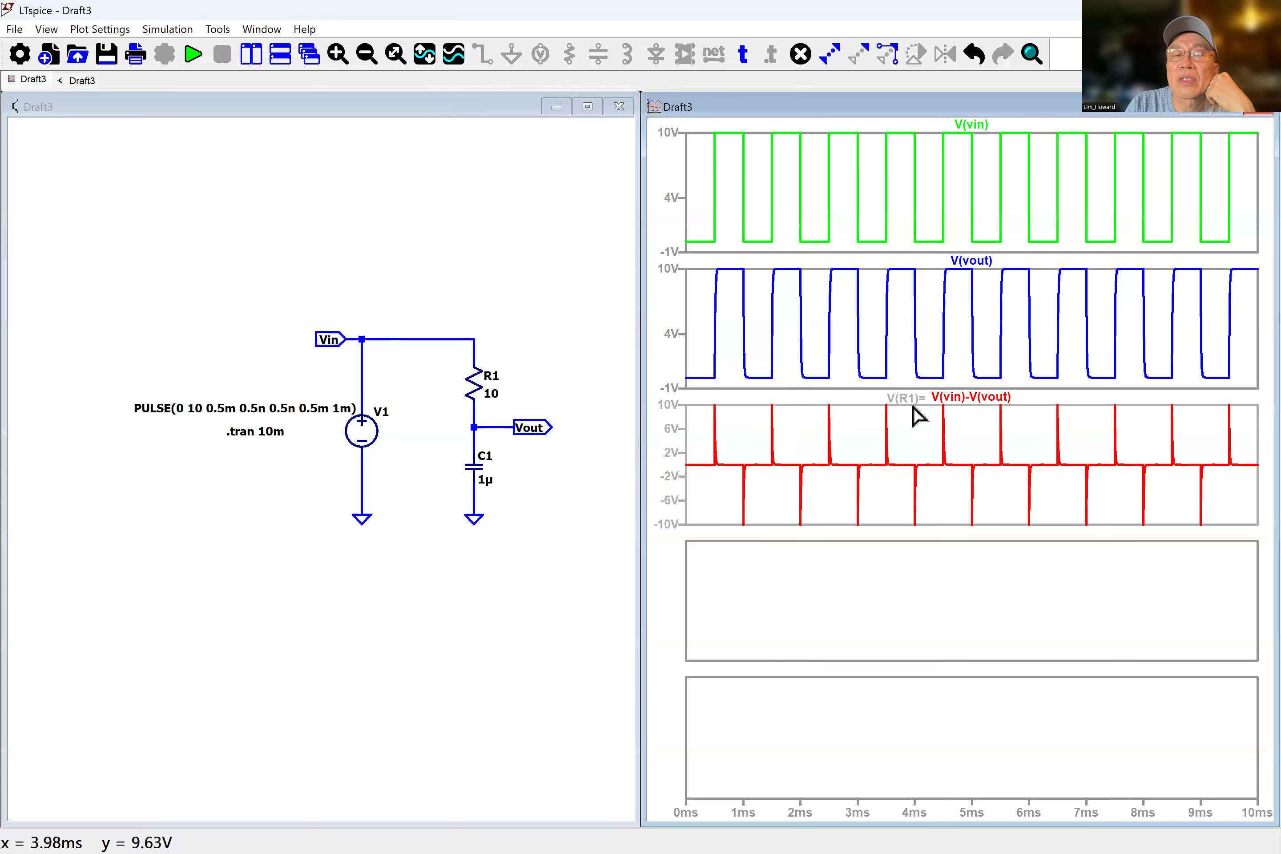
Change the colour of the "V(R1)=" annotation to red.
right_click(909, 402)
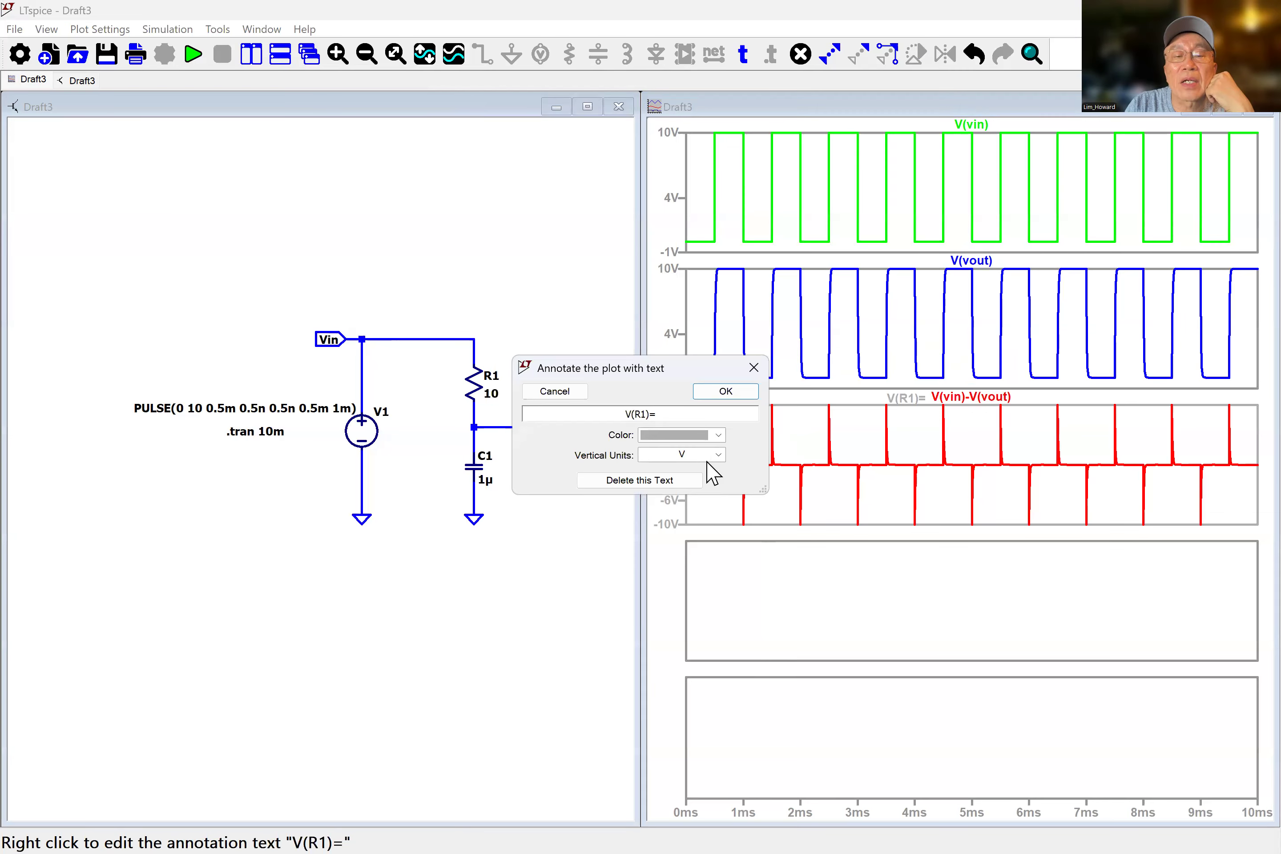
left_click(718, 434)
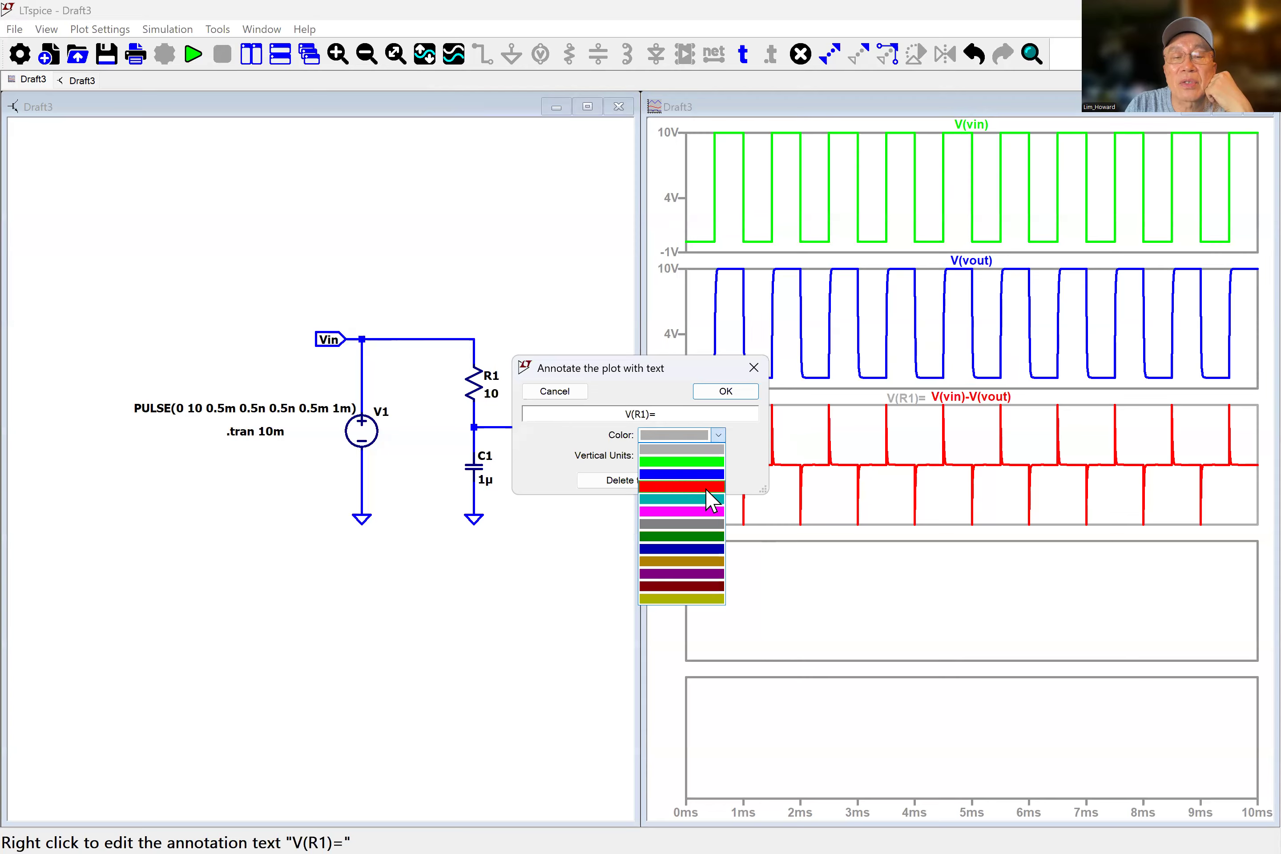
left_click(706, 487)
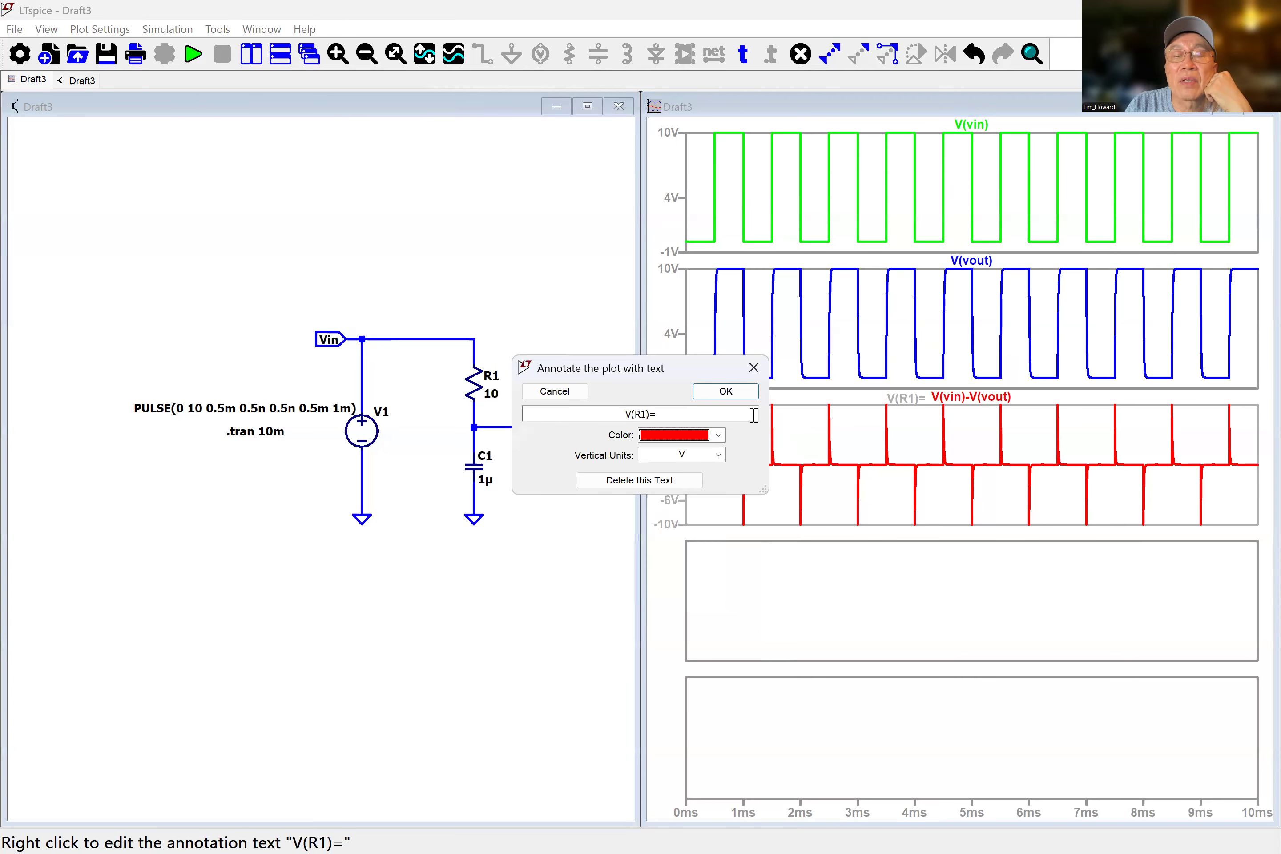
key("Return")
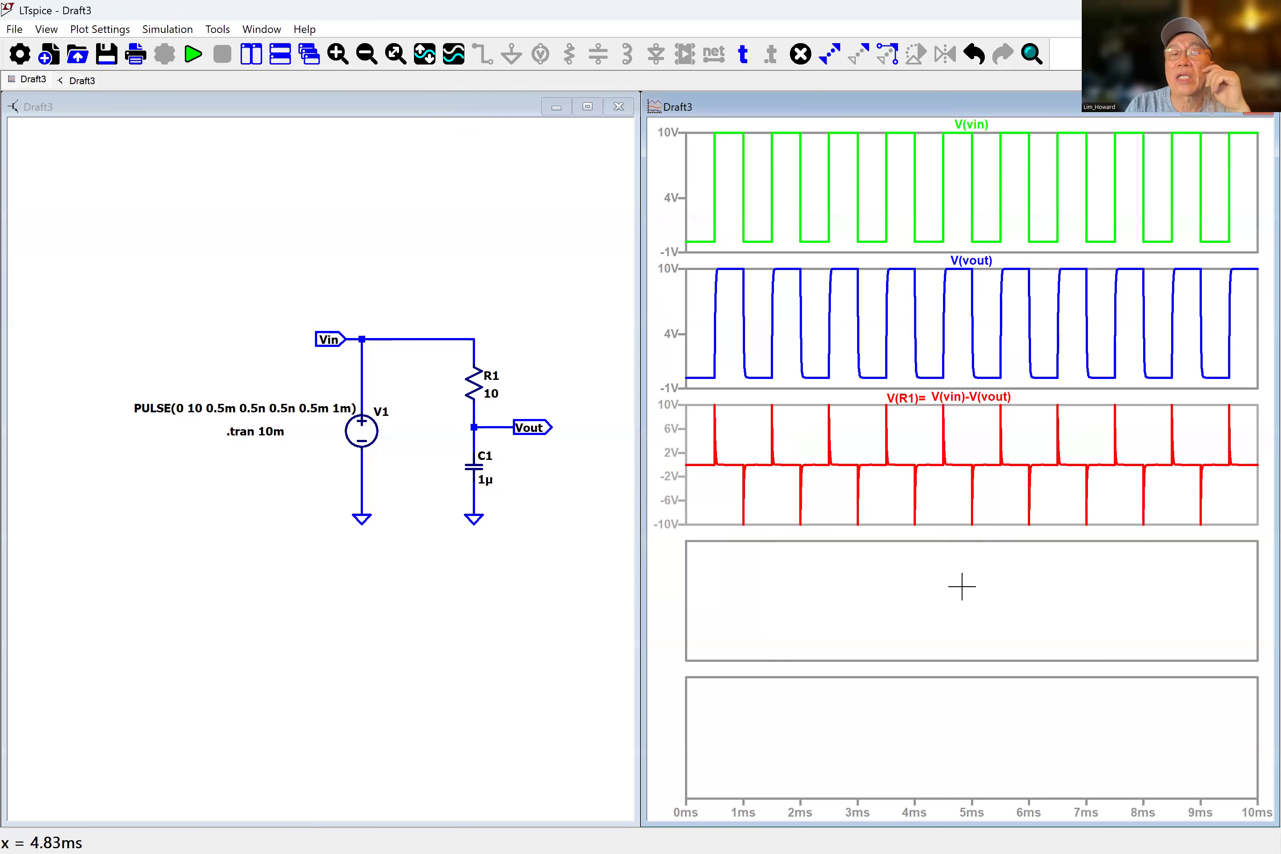
Add the I(R1) current trace to the fourth plot pane.
right_click(986, 366)
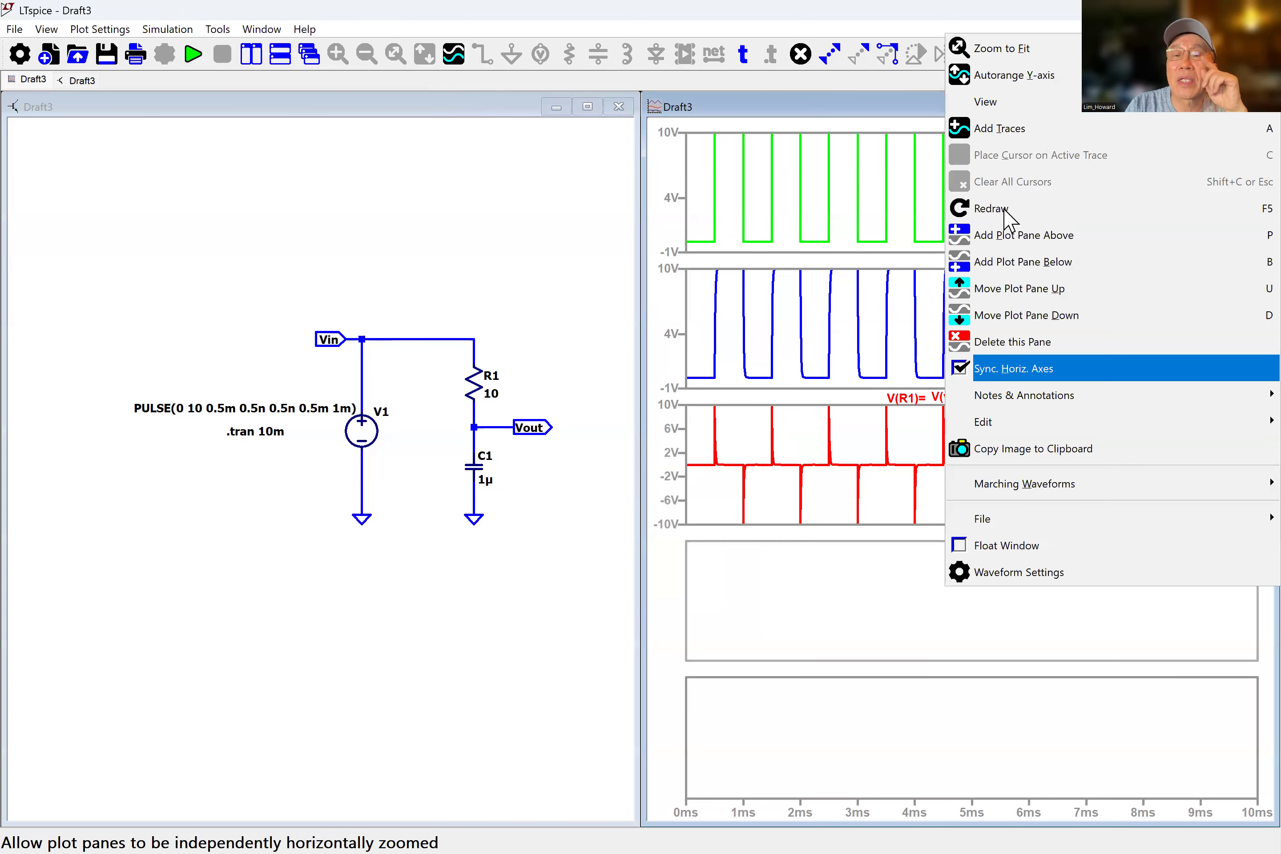
left_click(1005, 132)
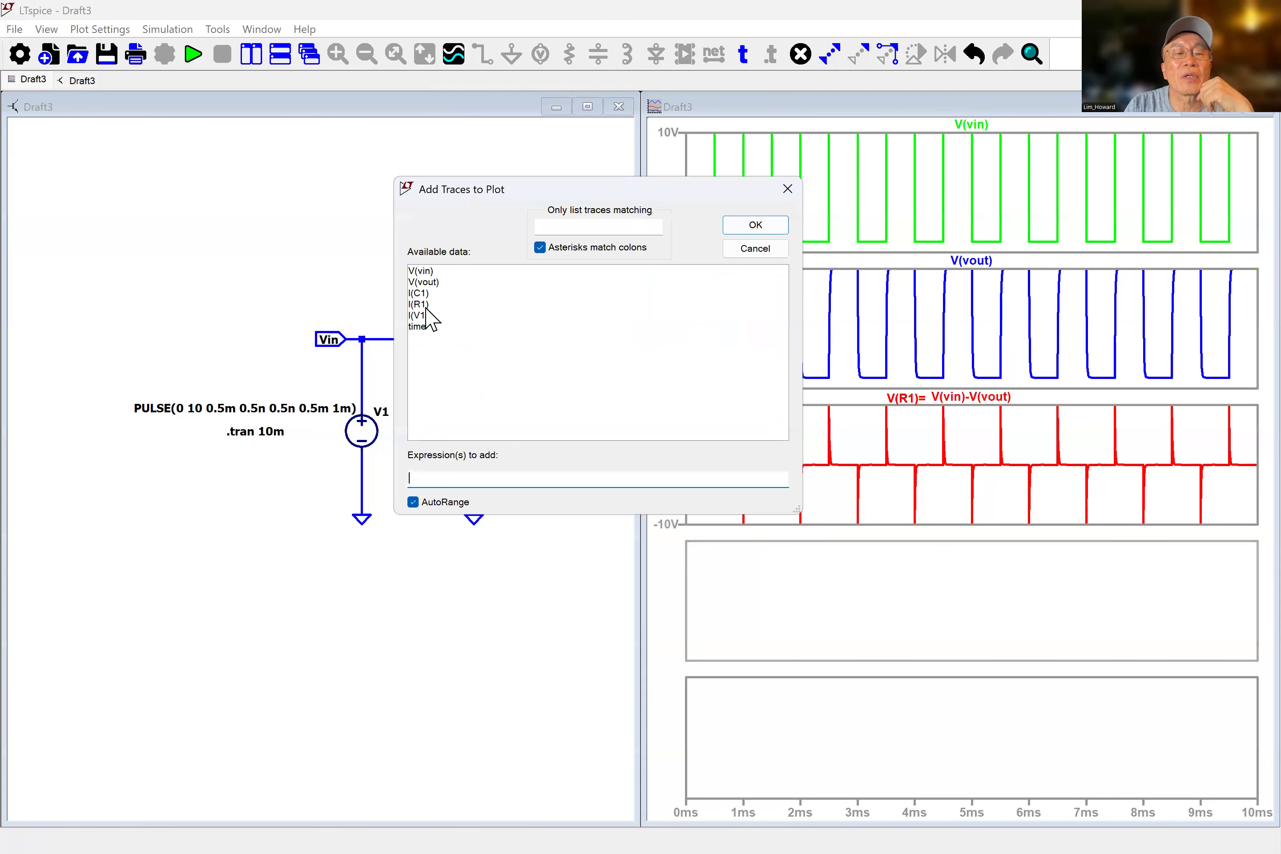
left_click(426, 305)
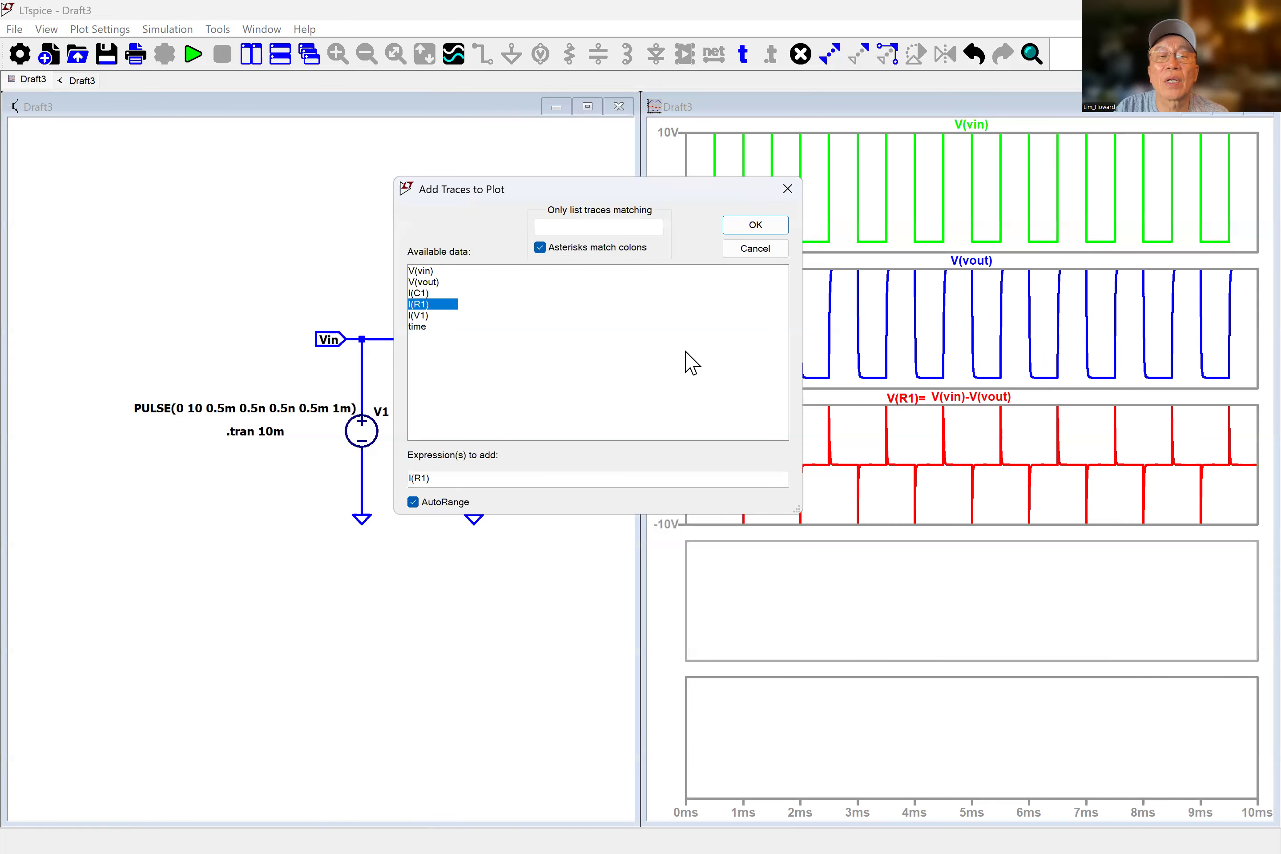
left_click(755, 224)
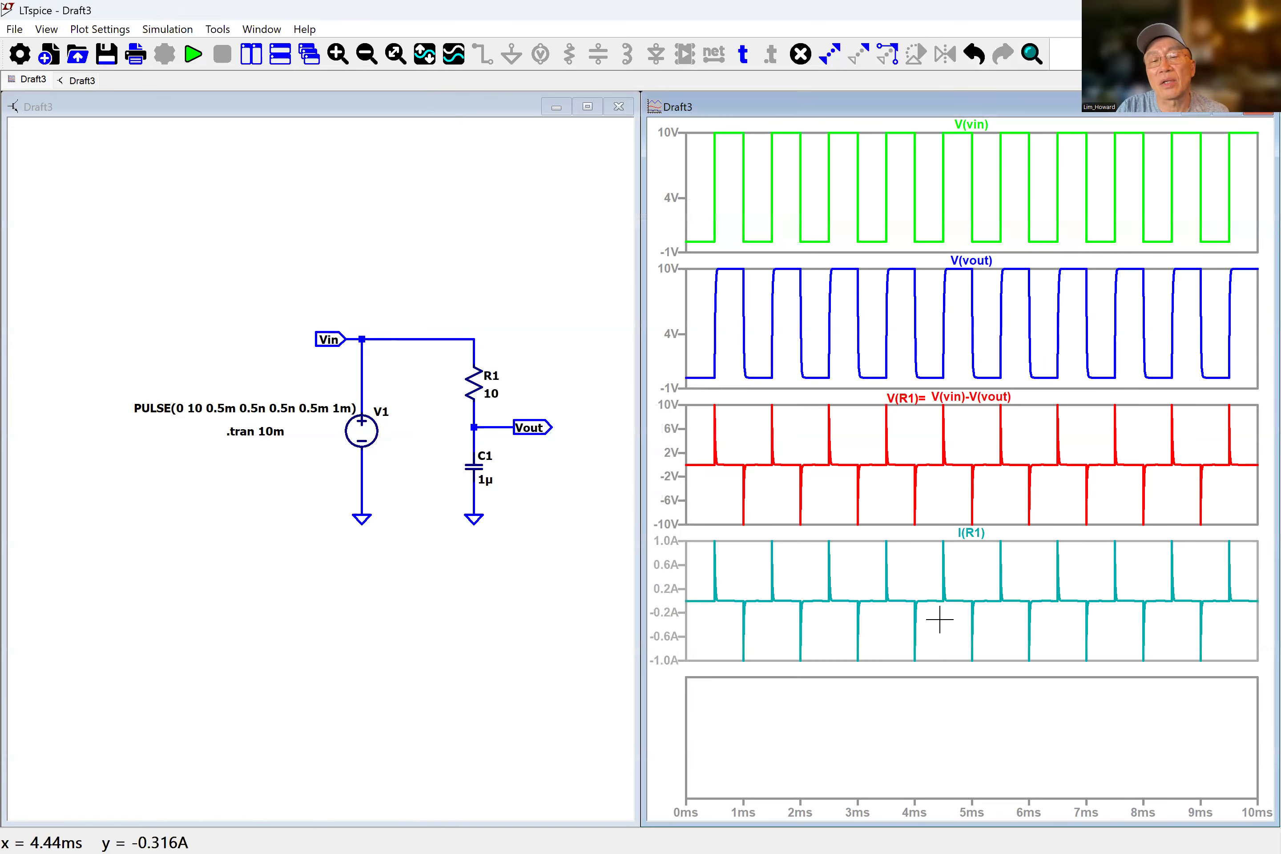
Change the colour of the I(R1) trace to magenta.
right_click(972, 535)
left_click(588, 395)
left_click(543, 463)
left_click(826, 394)
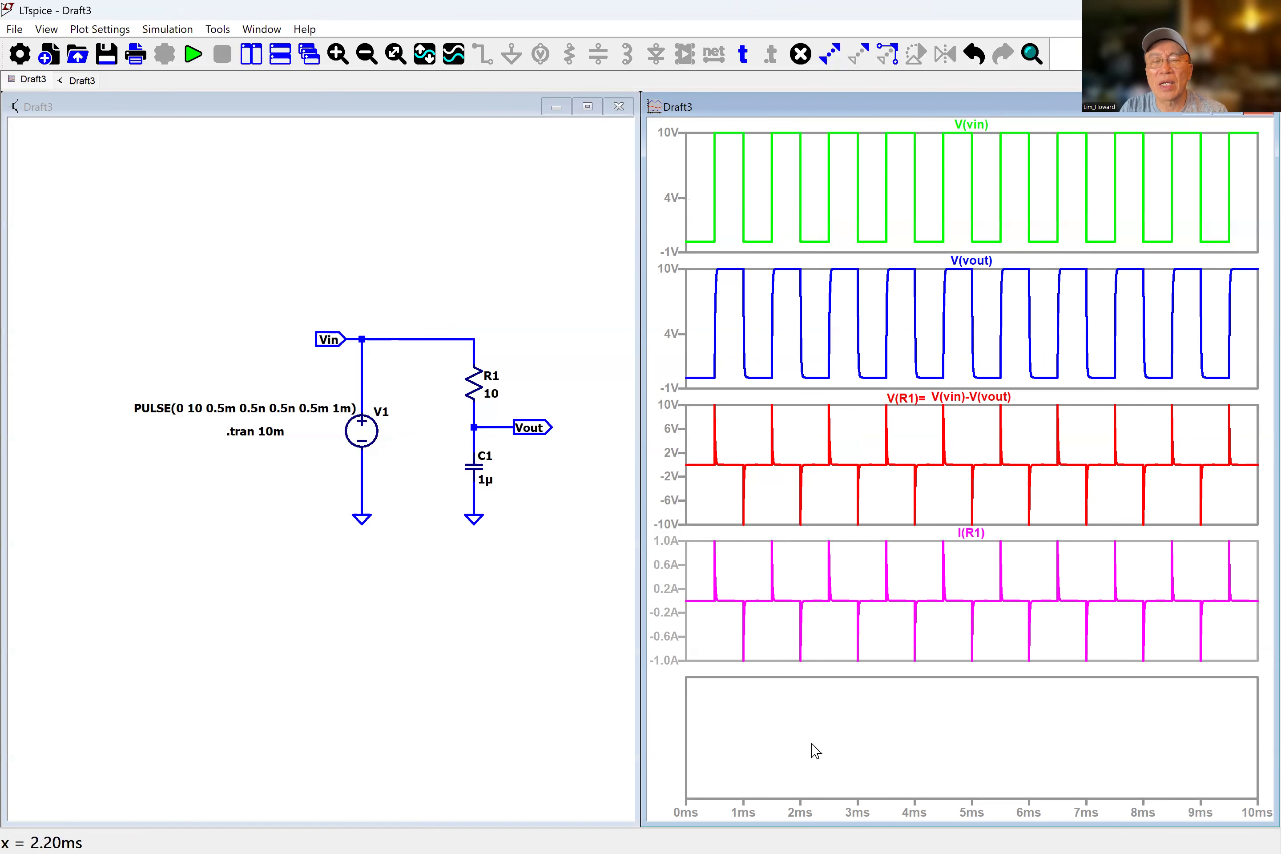
Add the traces V(vin), V(vout), V(vin)-V(vout) and I(R1) together to the fifth plot pane.
right_click(810, 620)
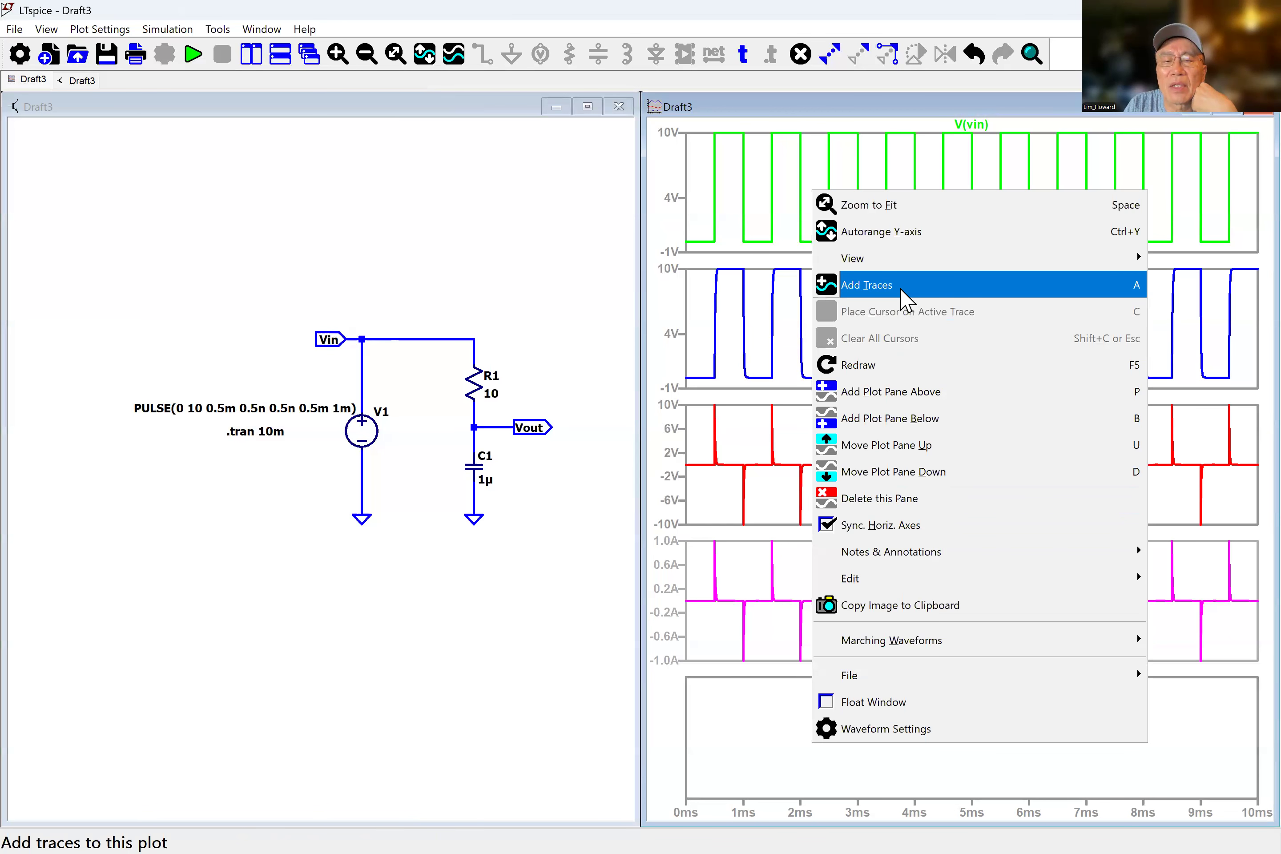
key("a")
left_click(440, 271)
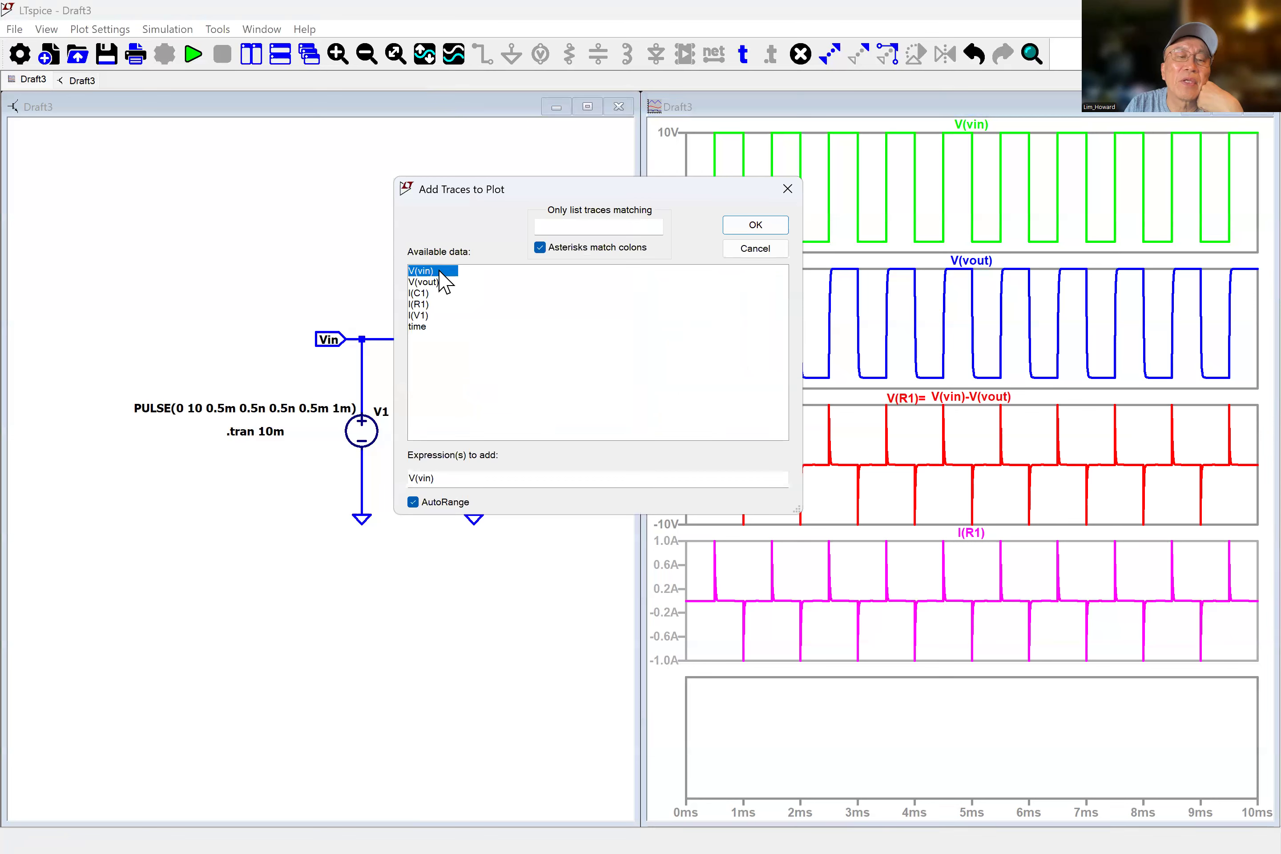
left_click(419, 284)
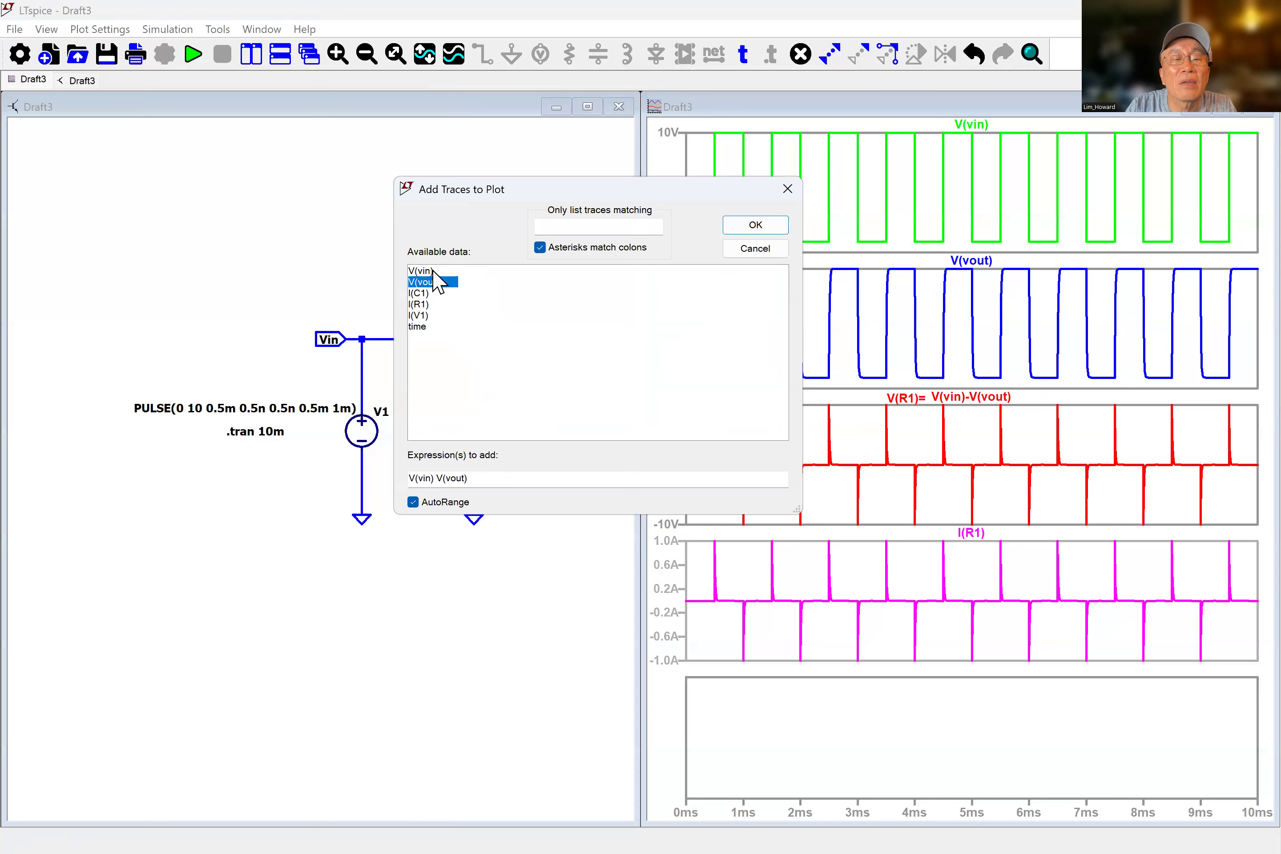
left_click(432, 271)
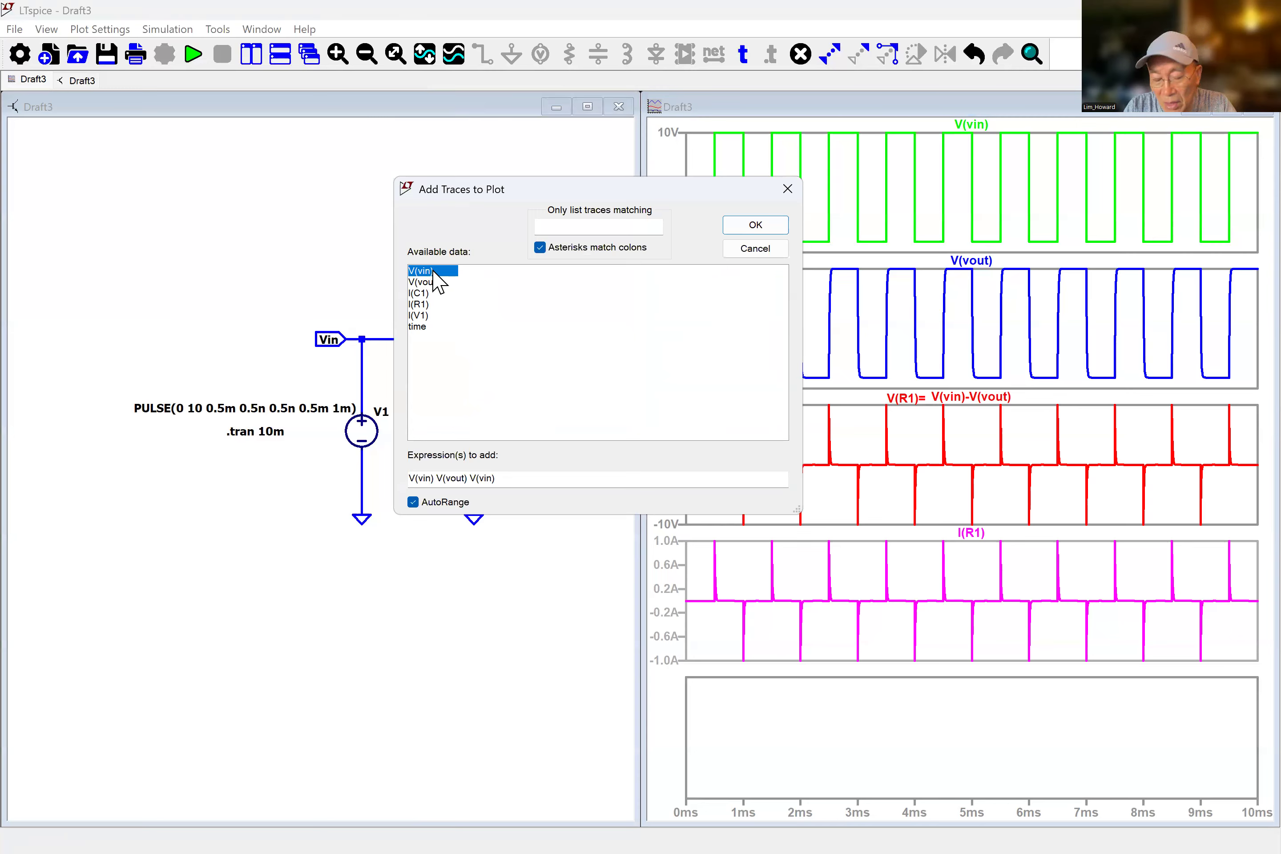
left_click(516, 476)
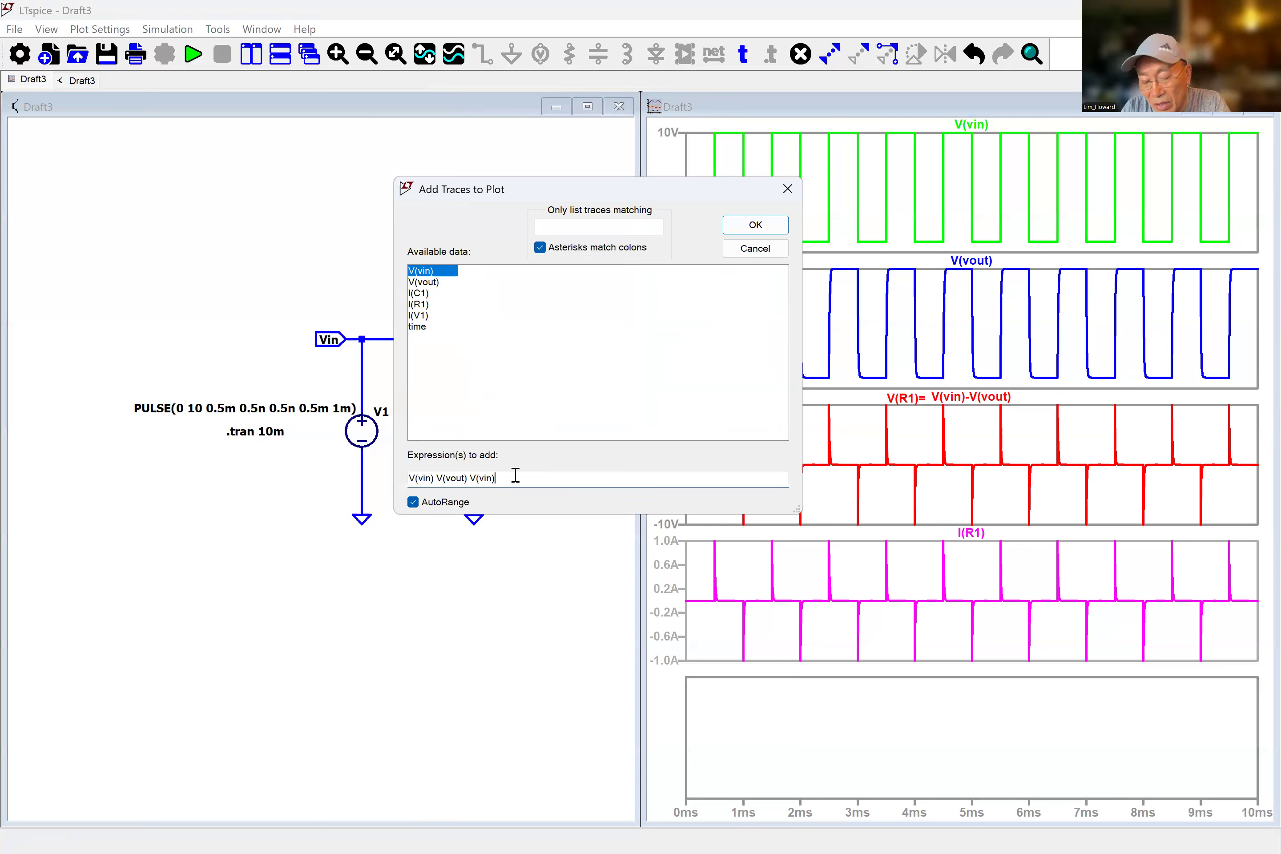
type("-")
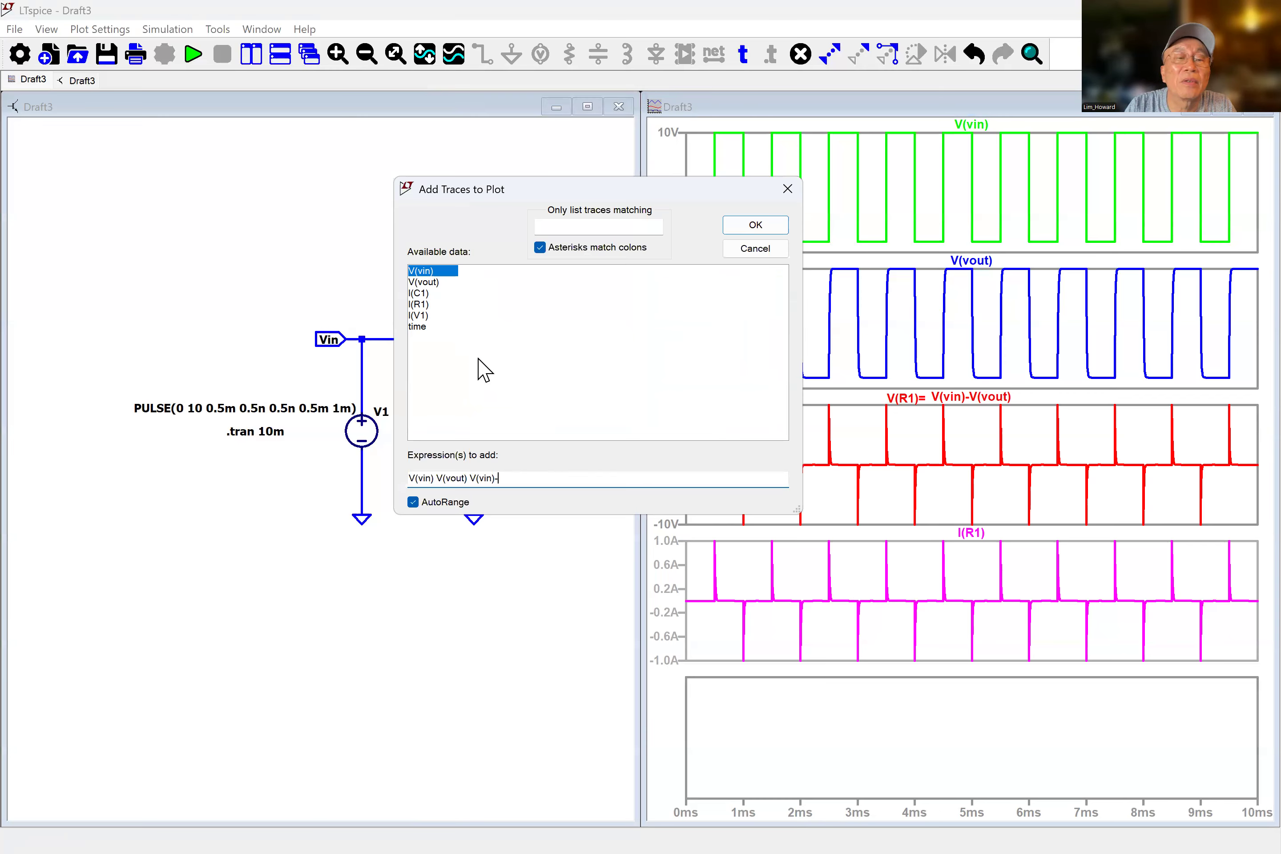
left_click(434, 282)
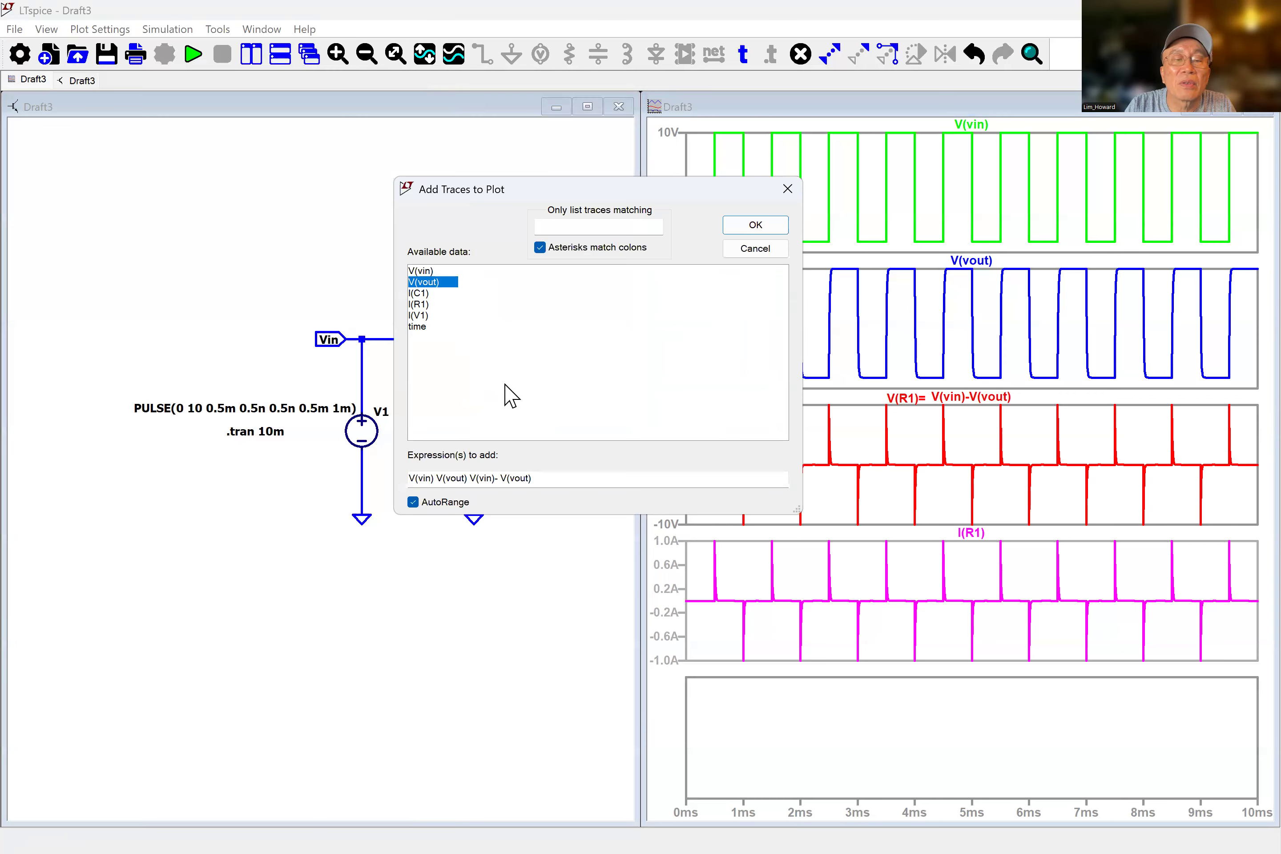
left_click(500, 477)
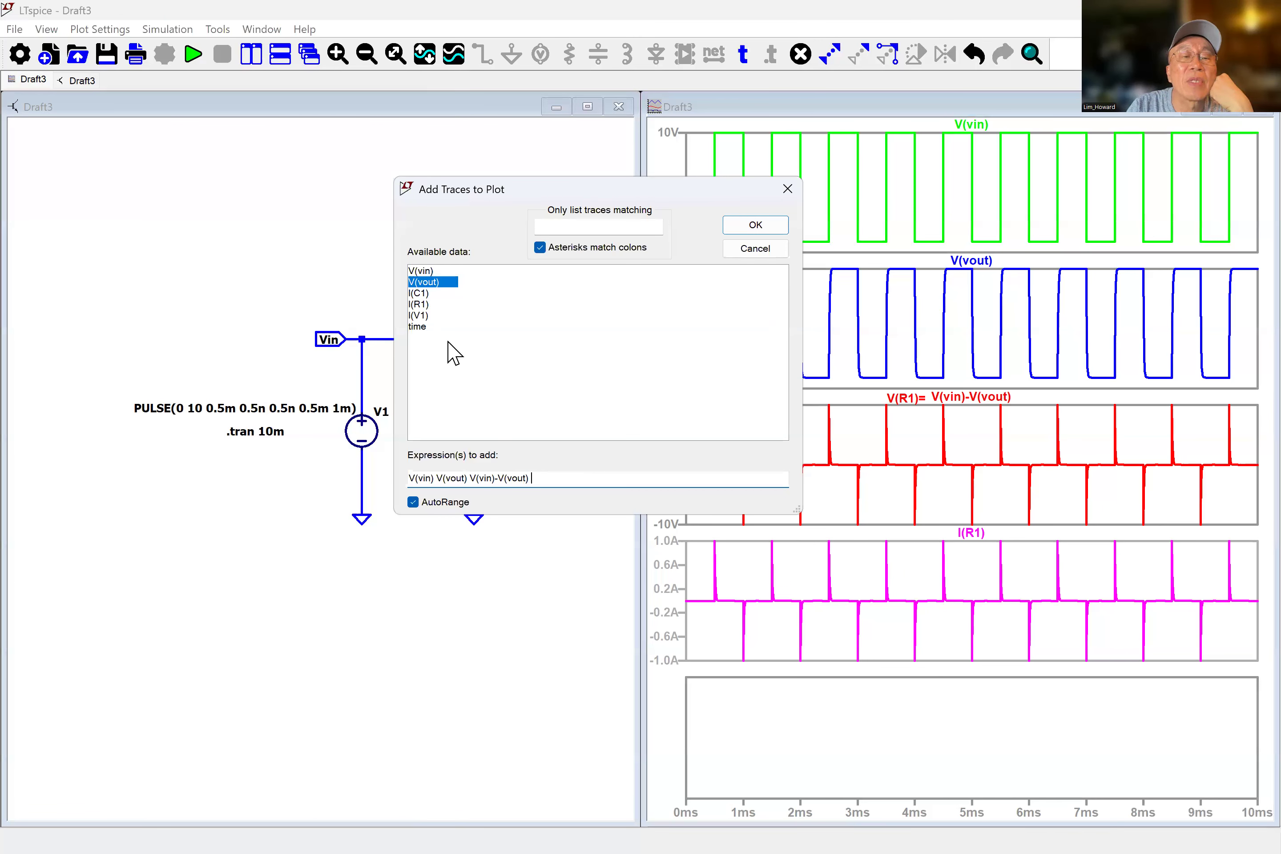
left_click(417, 305)
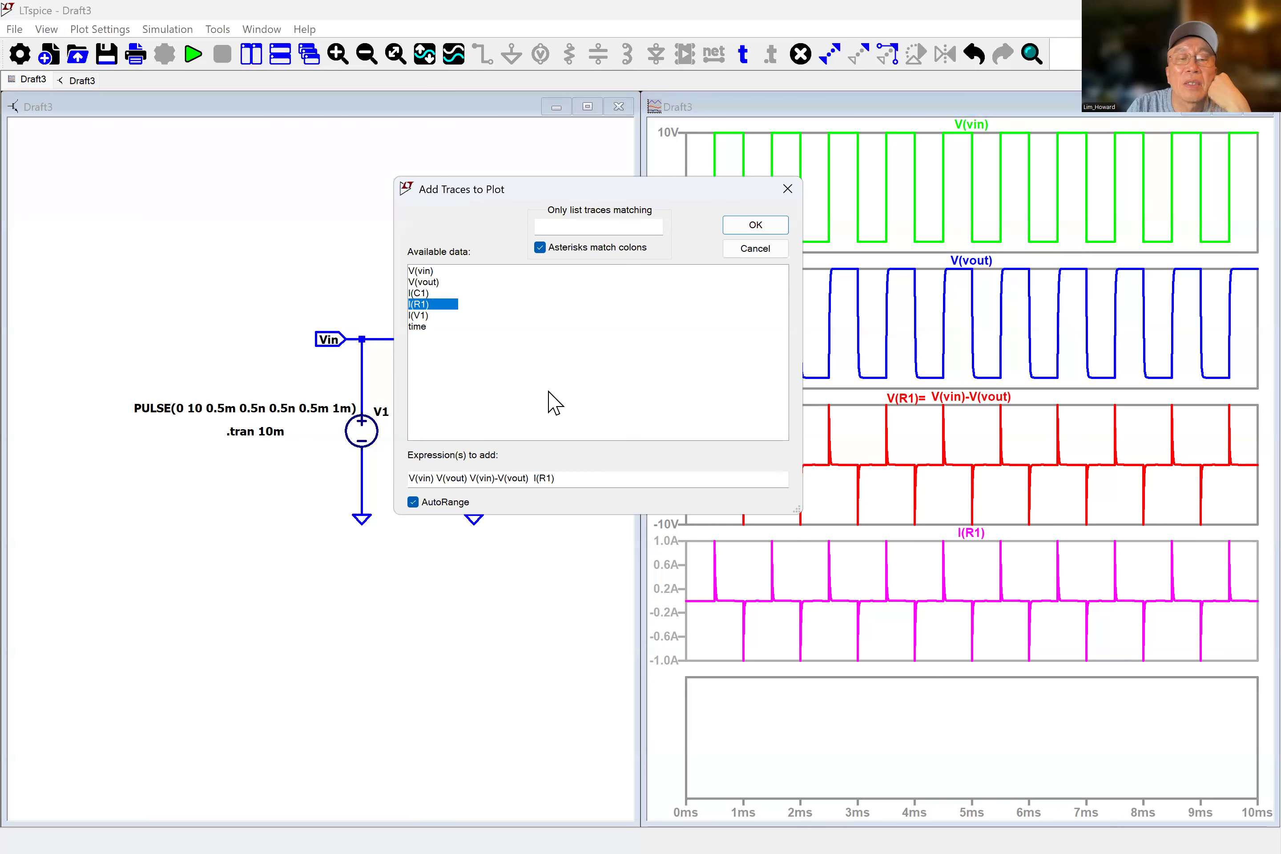
left_click(755, 225)
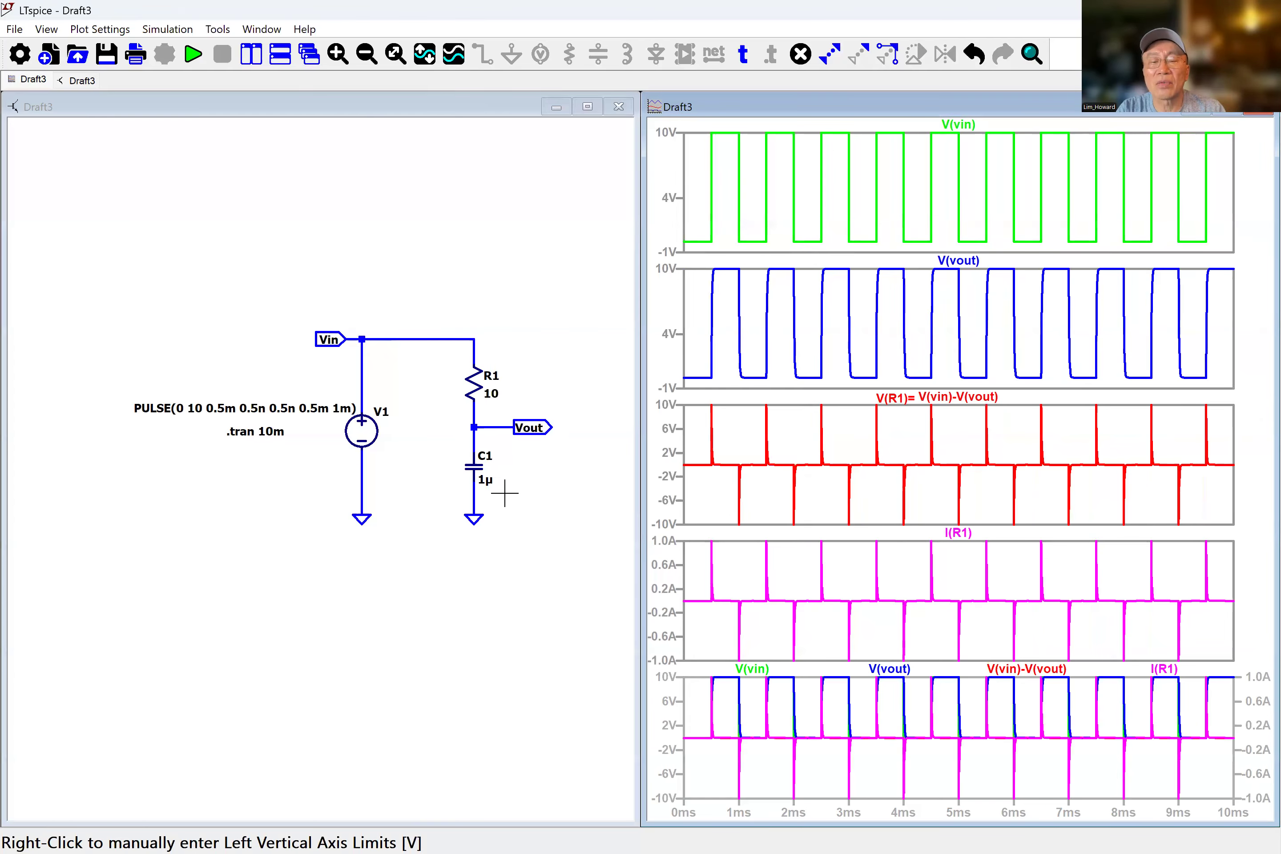
Redraw each trace of the fifth pane on top in turn, finishing with V(vout).
left_click(755, 670)
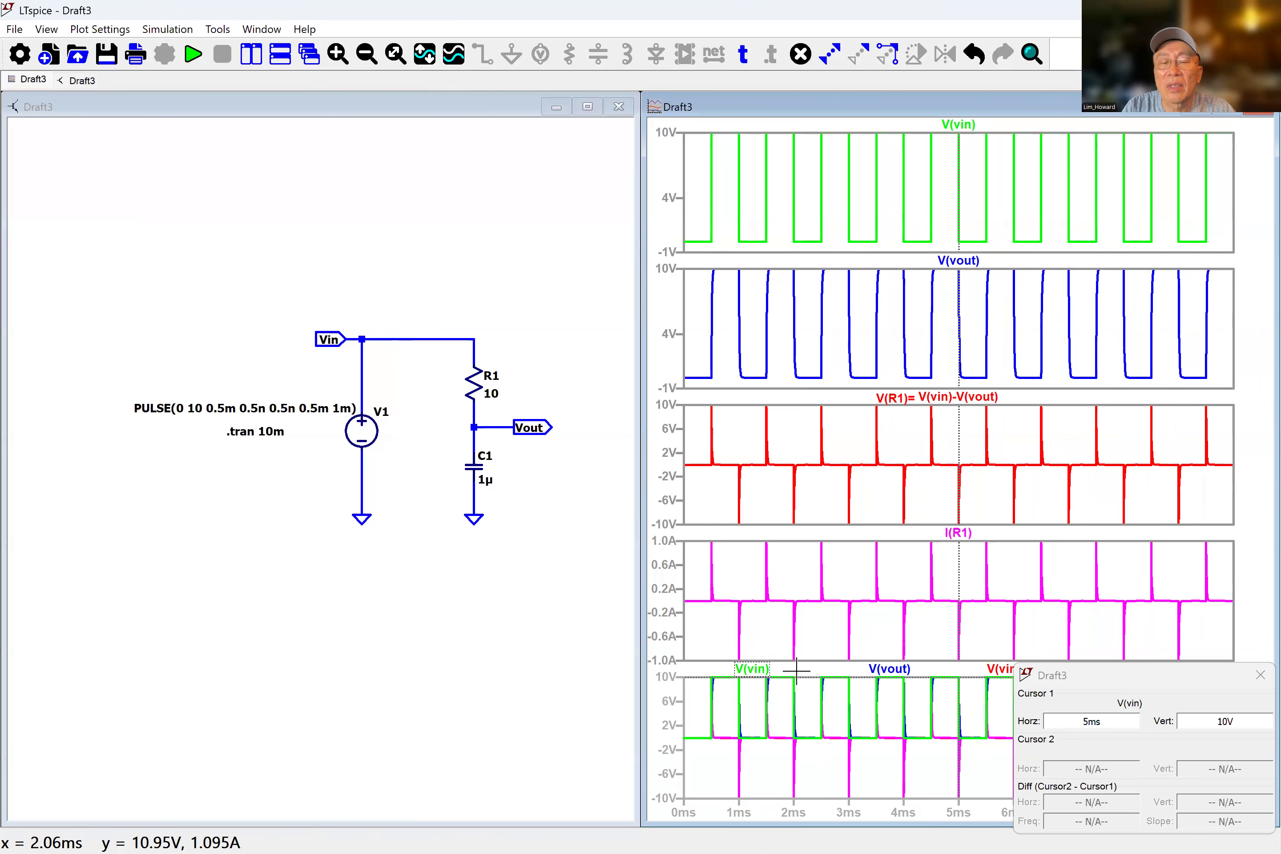
left_click(892, 675)
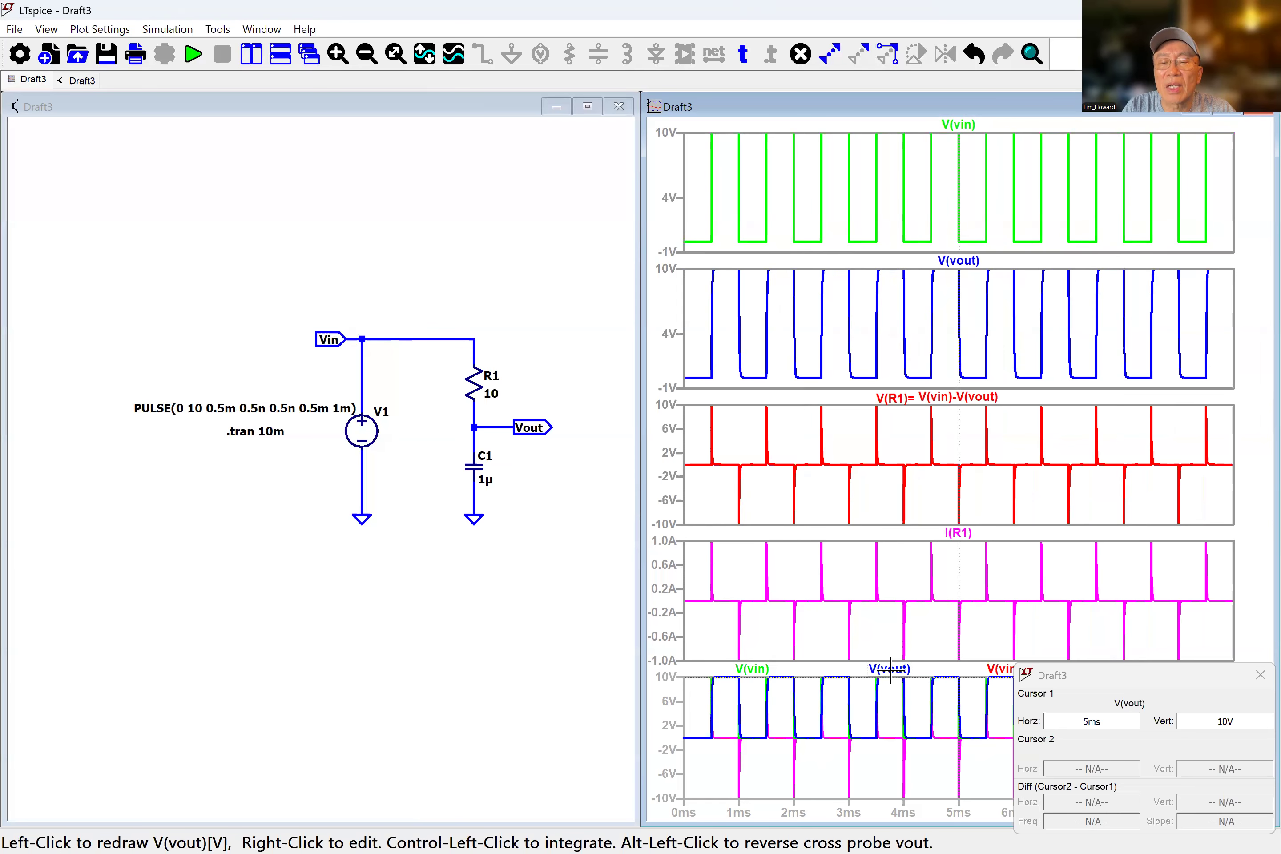
left_click(1000, 673)
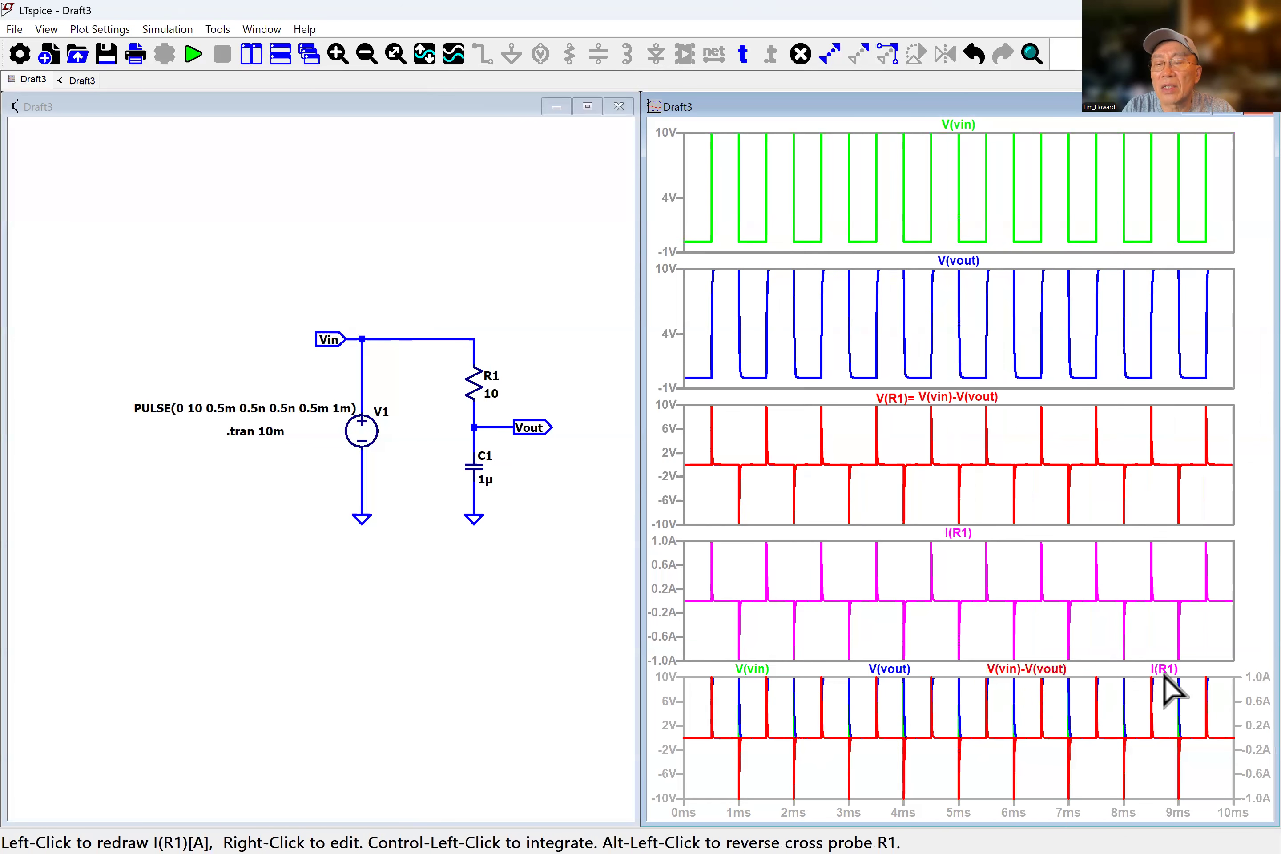
left_click(1163, 670)
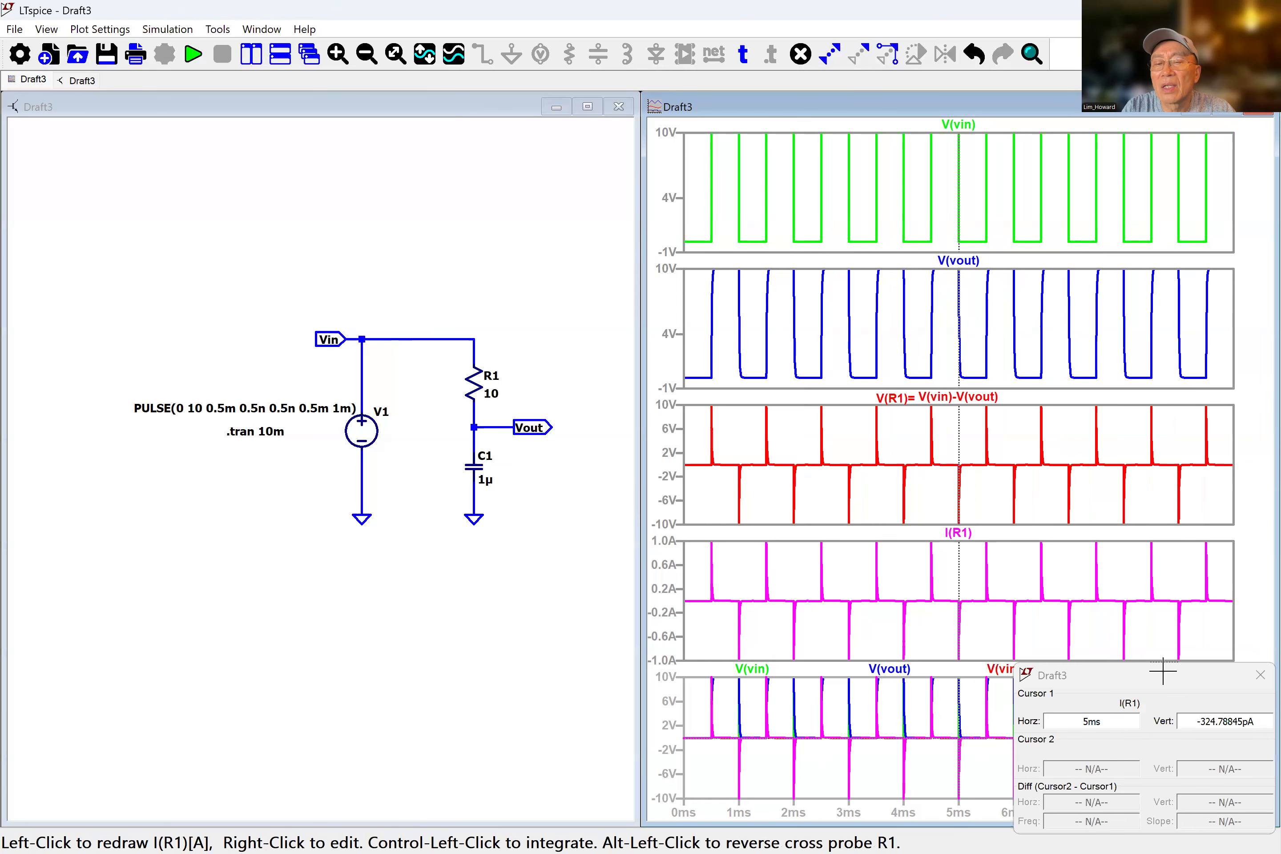
left_click(1246, 683)
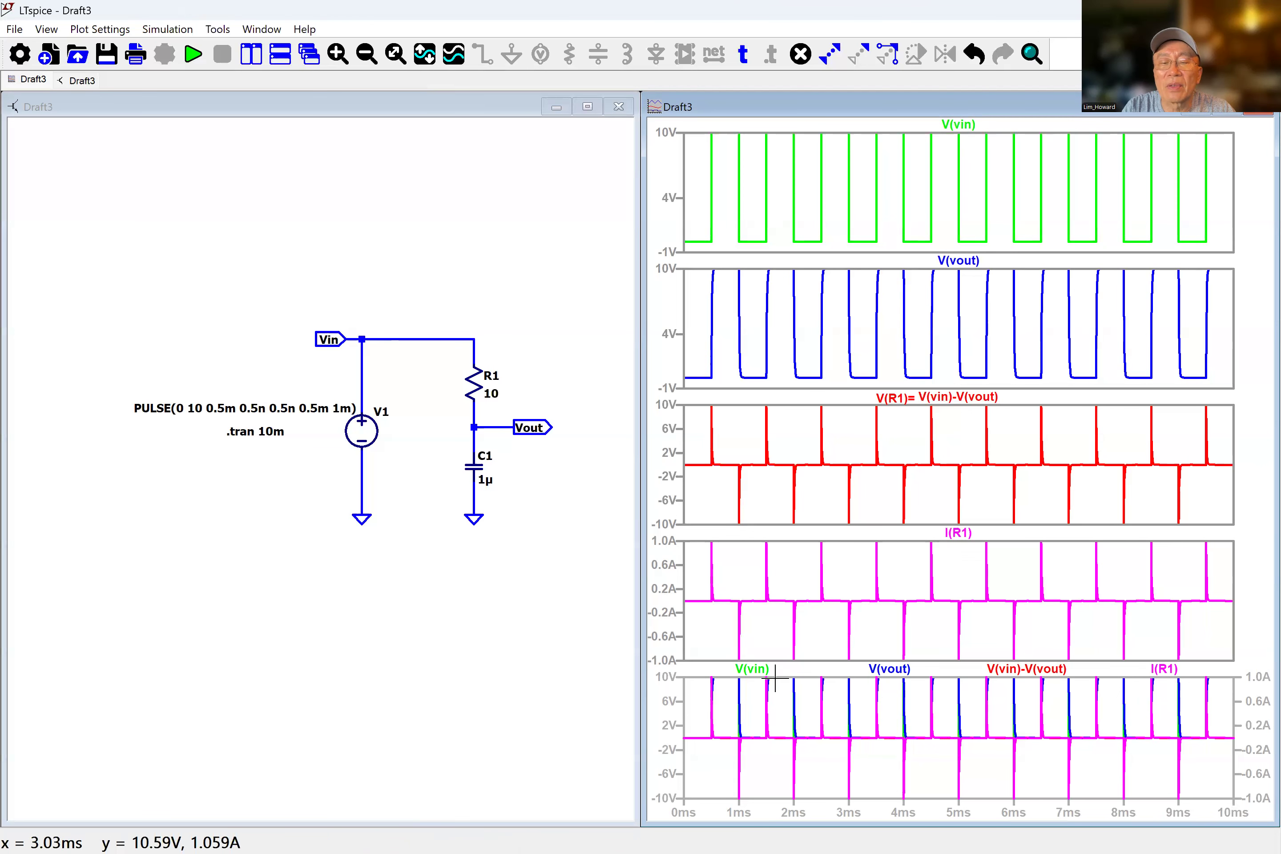
left_click(892, 669)
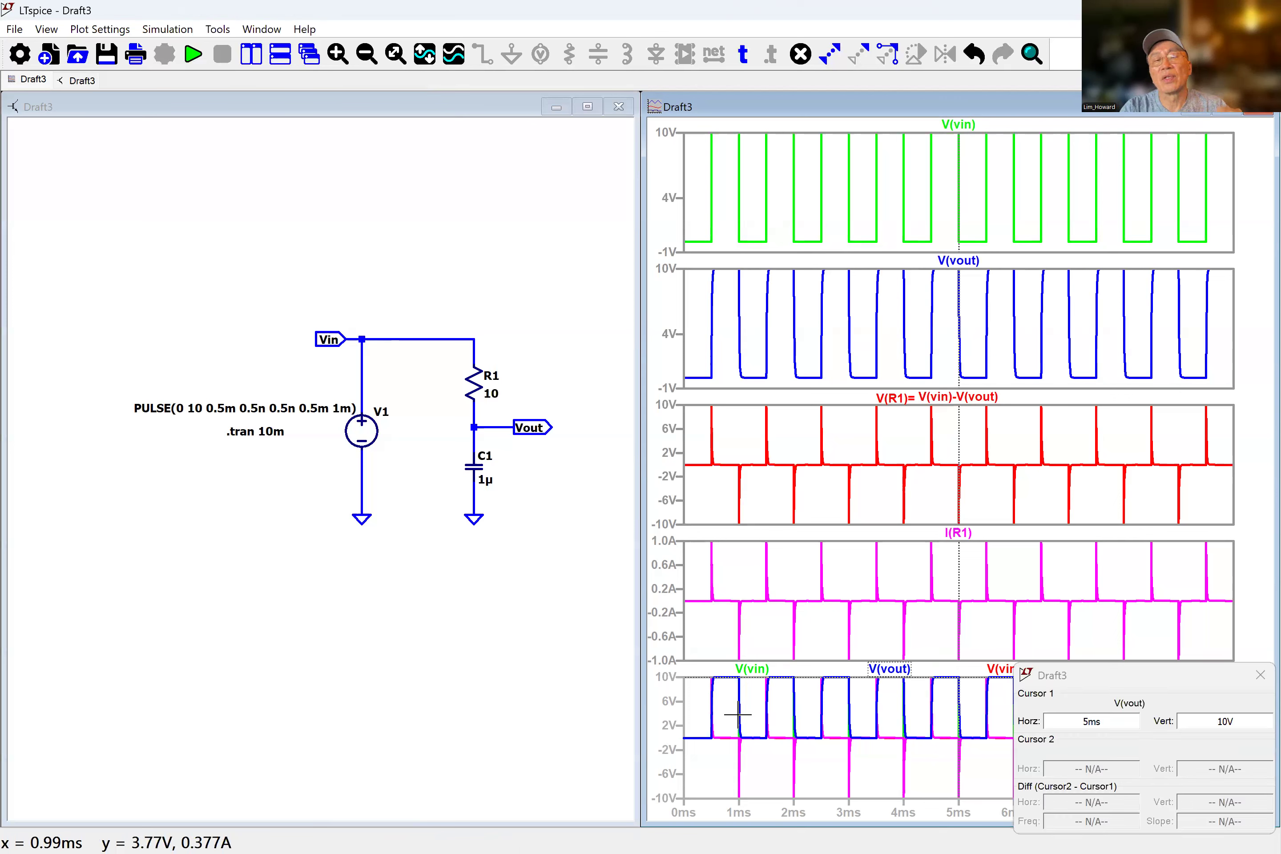
left_click(1240, 673)
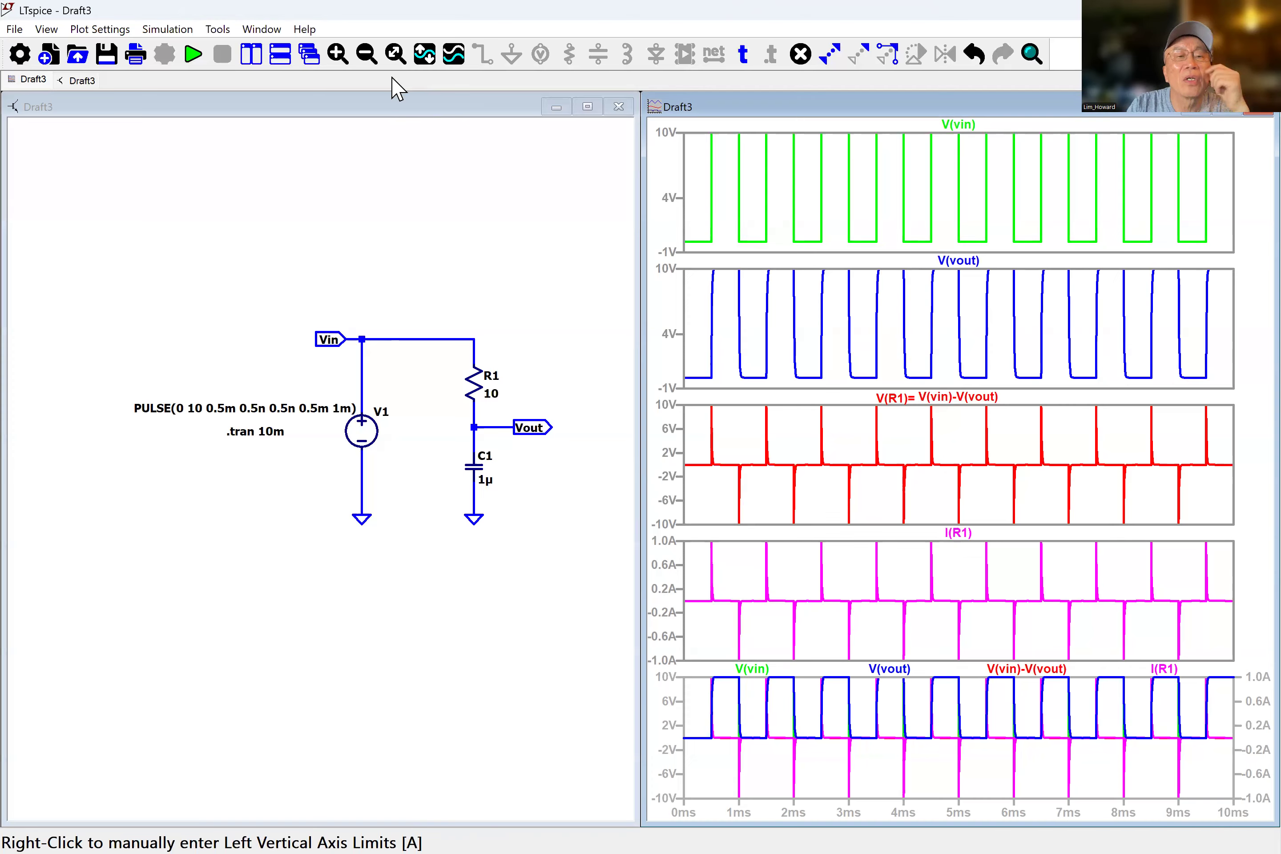
Change resistor R1's value to 60 and rerun the simulation.
left_click(395, 54)
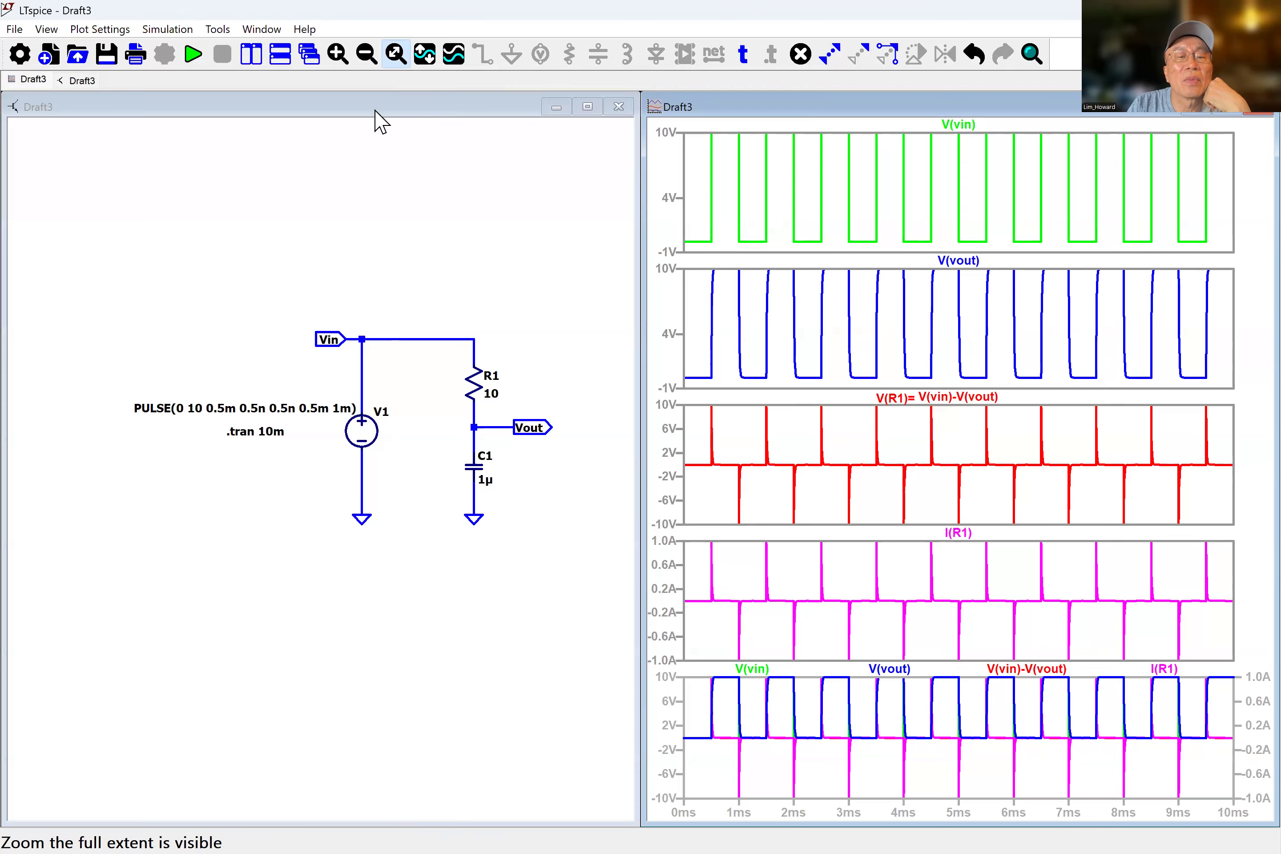
left_click(389, 197)
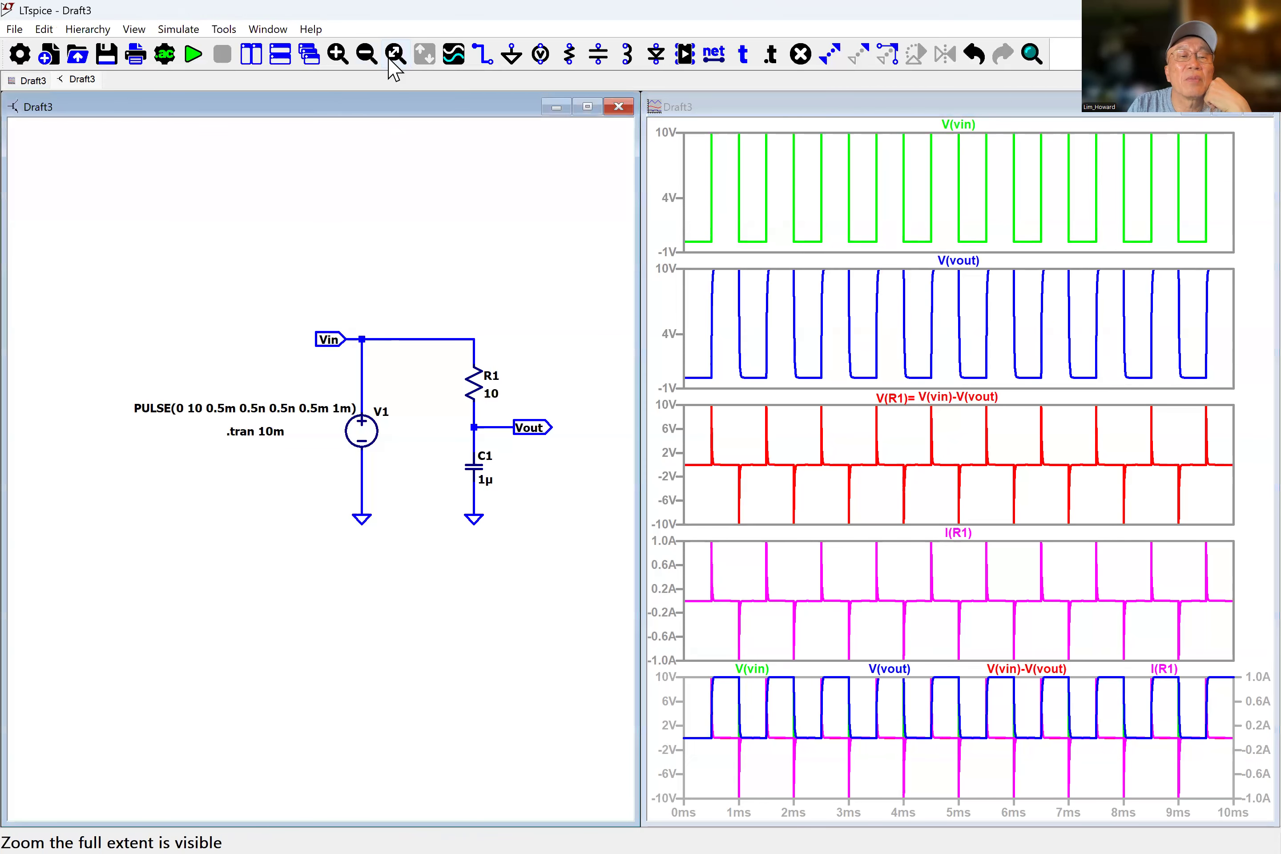
left_click(389, 58)
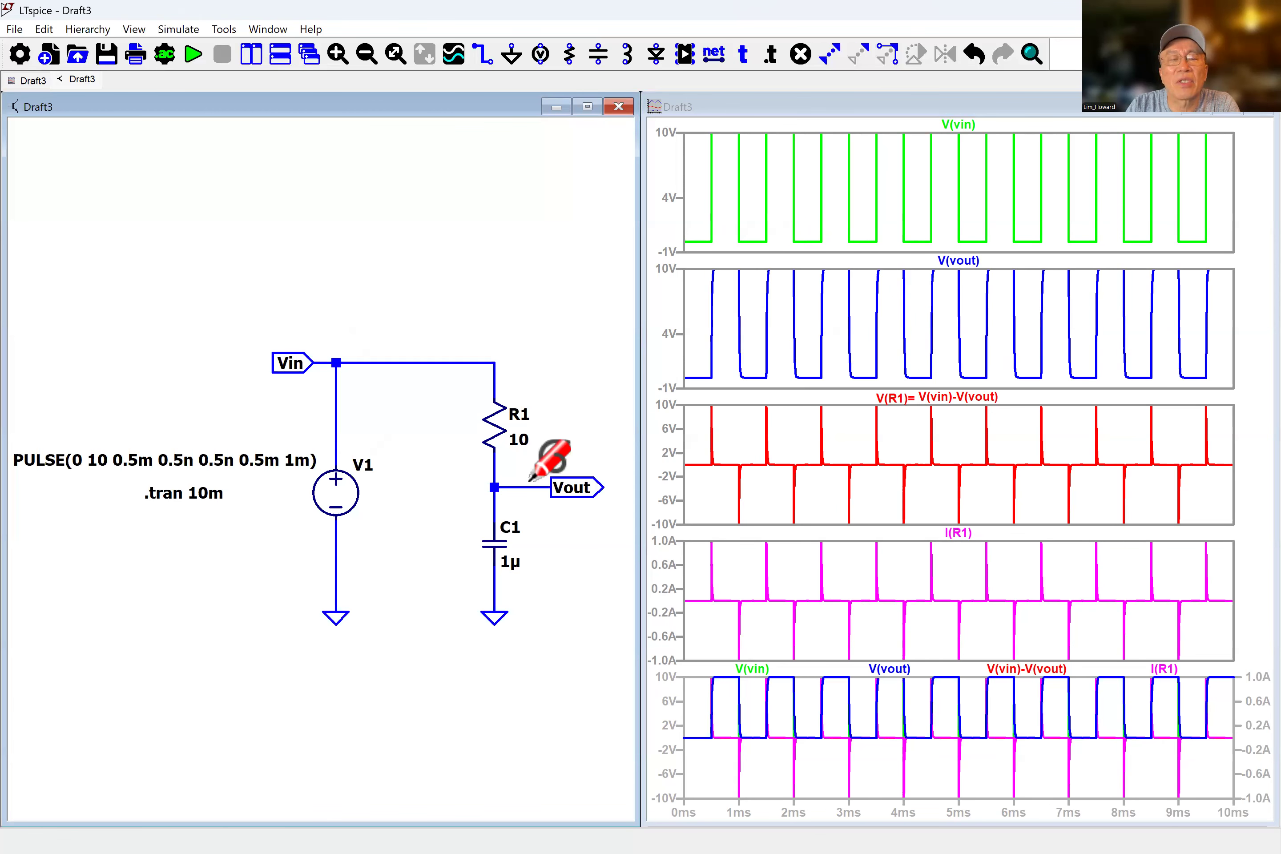
right_click(522, 448)
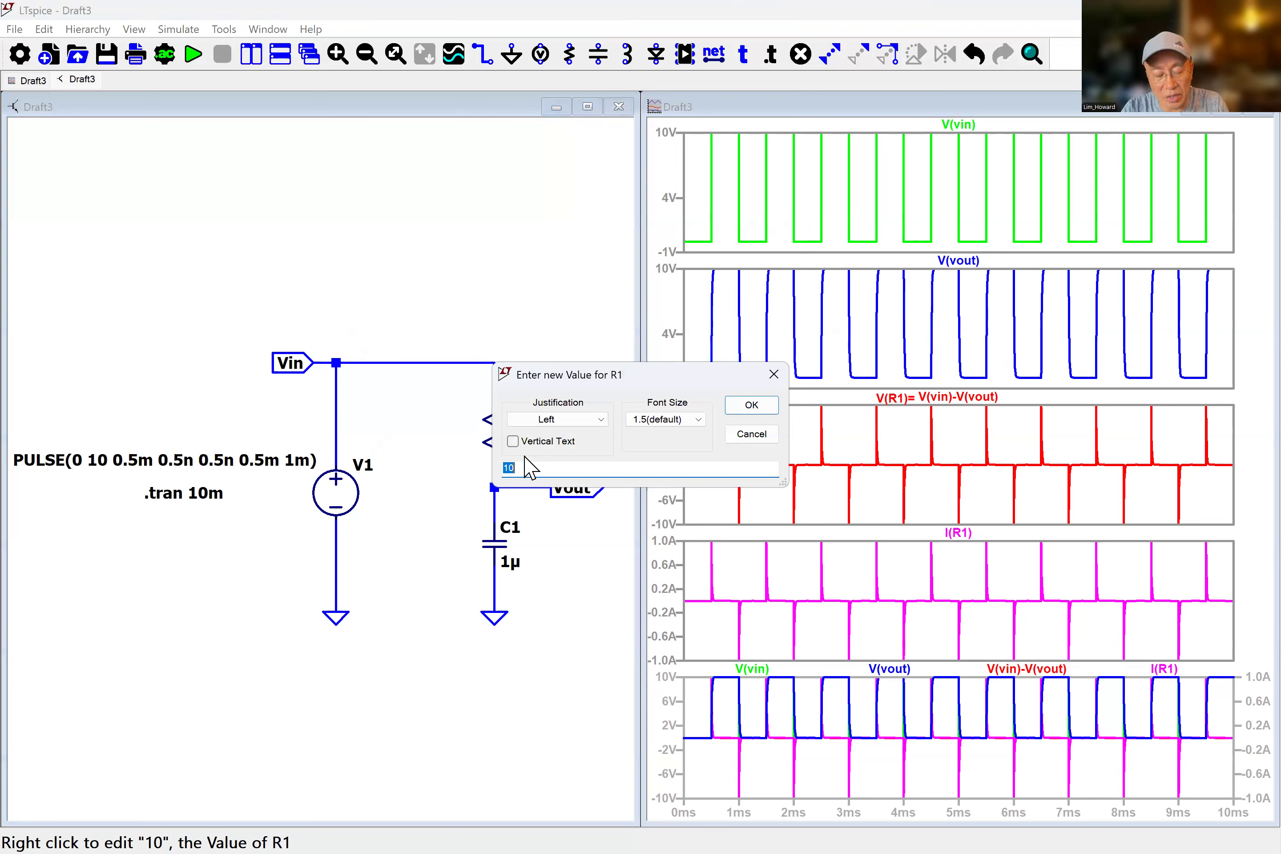
type("60")
left_click(756, 406)
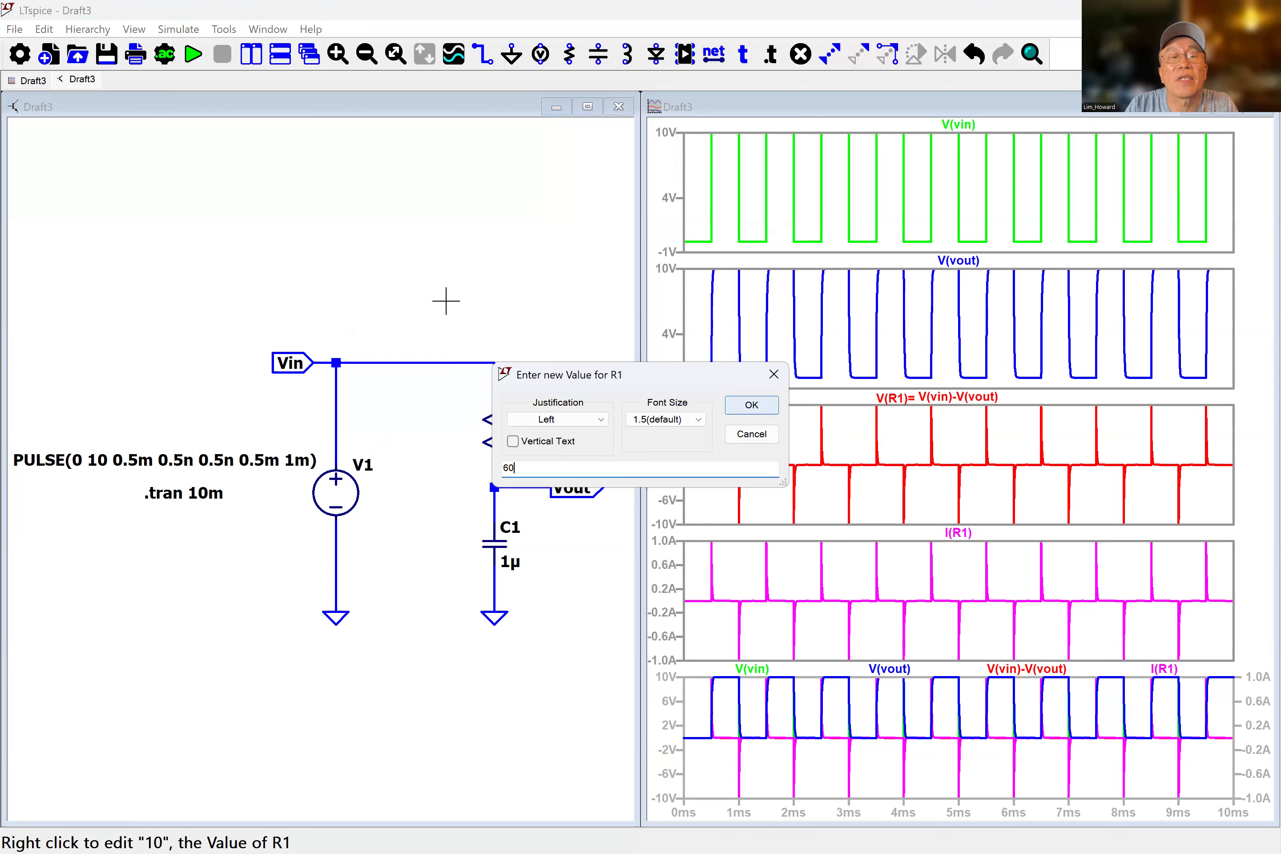
left_click(193, 55)
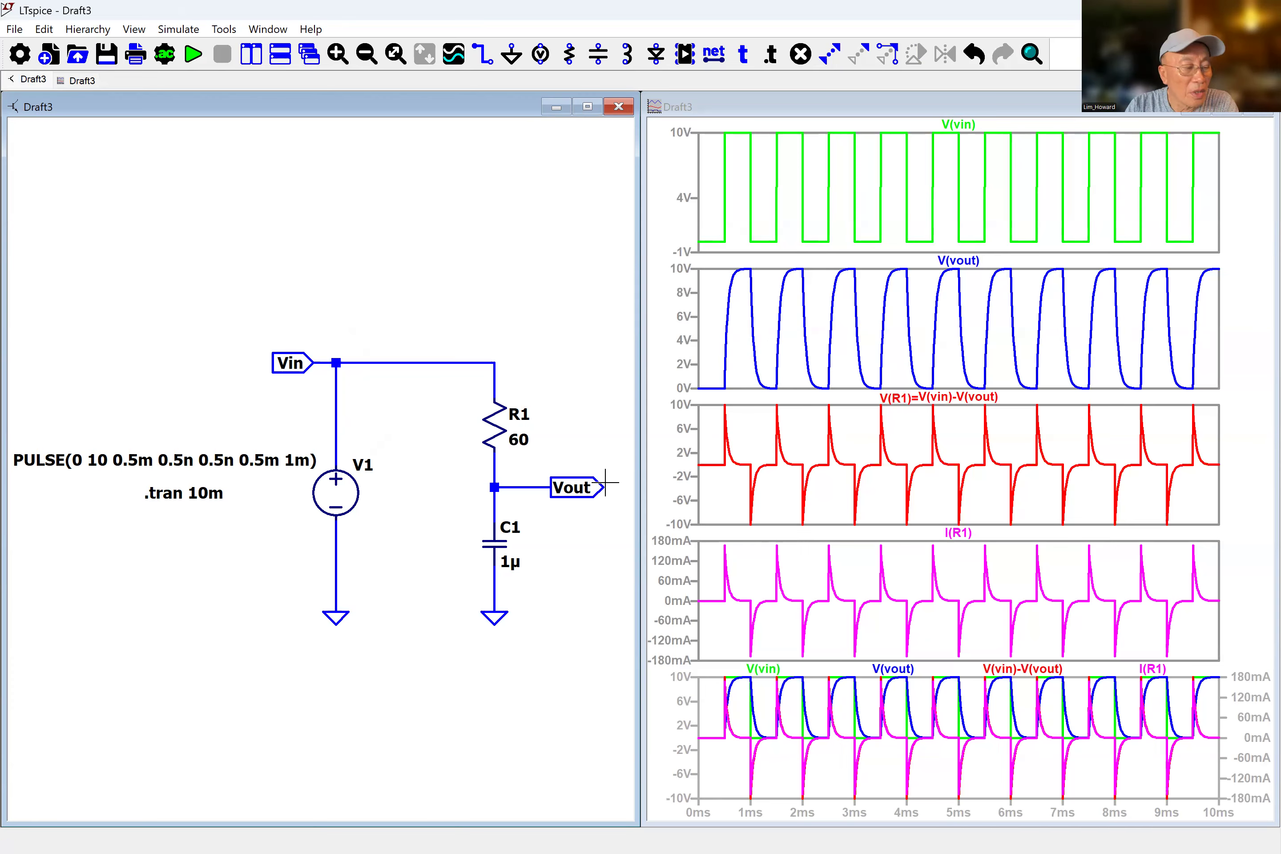
Change resistor R1's value to 1000 and rerun the simulation.
right_click(516, 444)
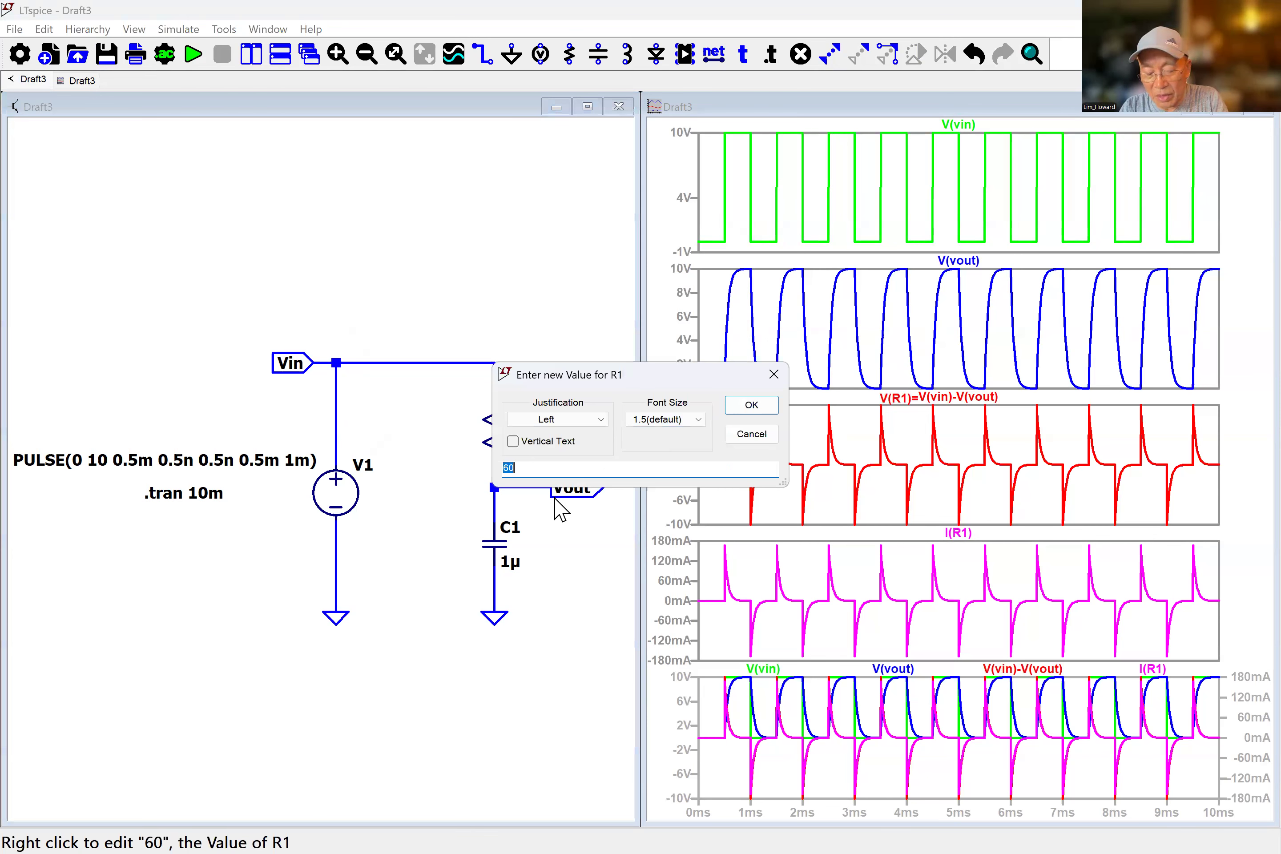
type("1000")
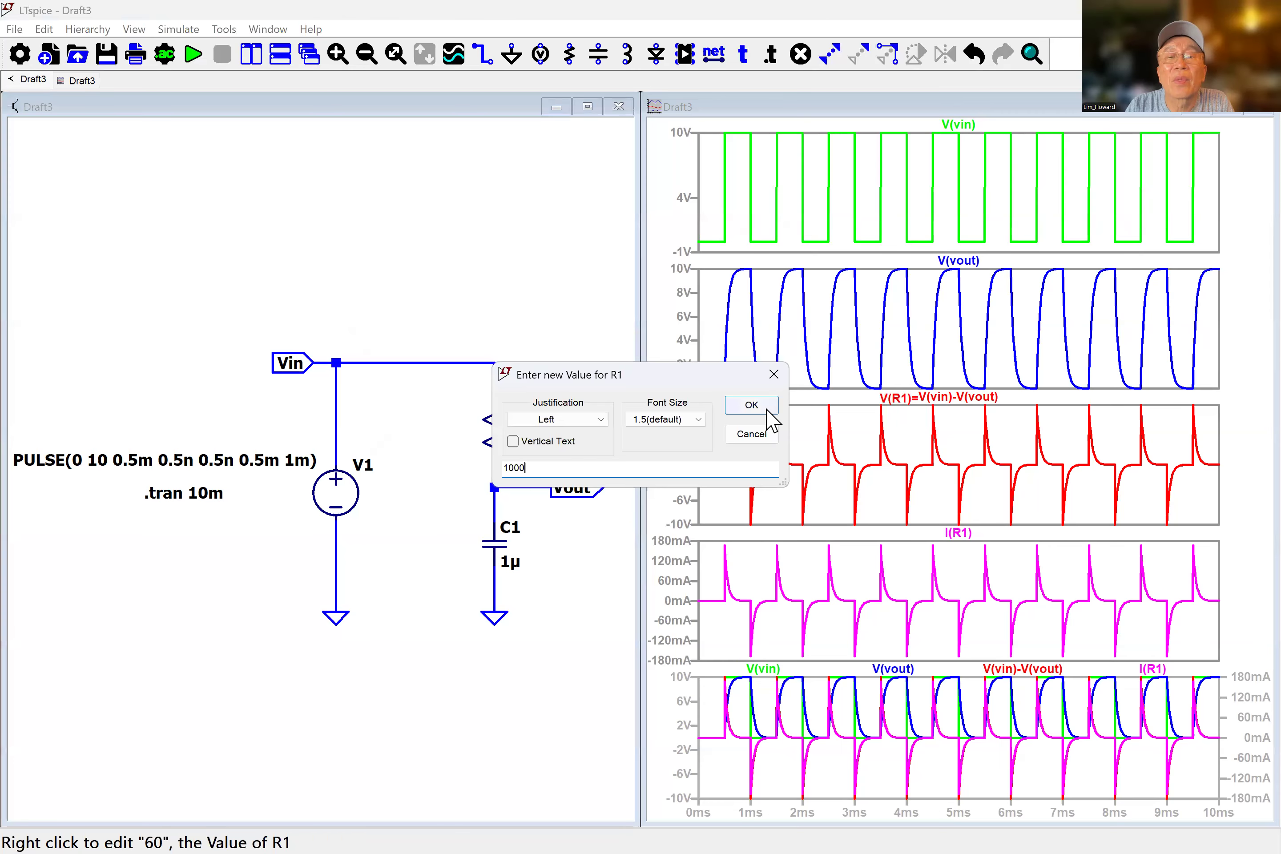
left_click(760, 404)
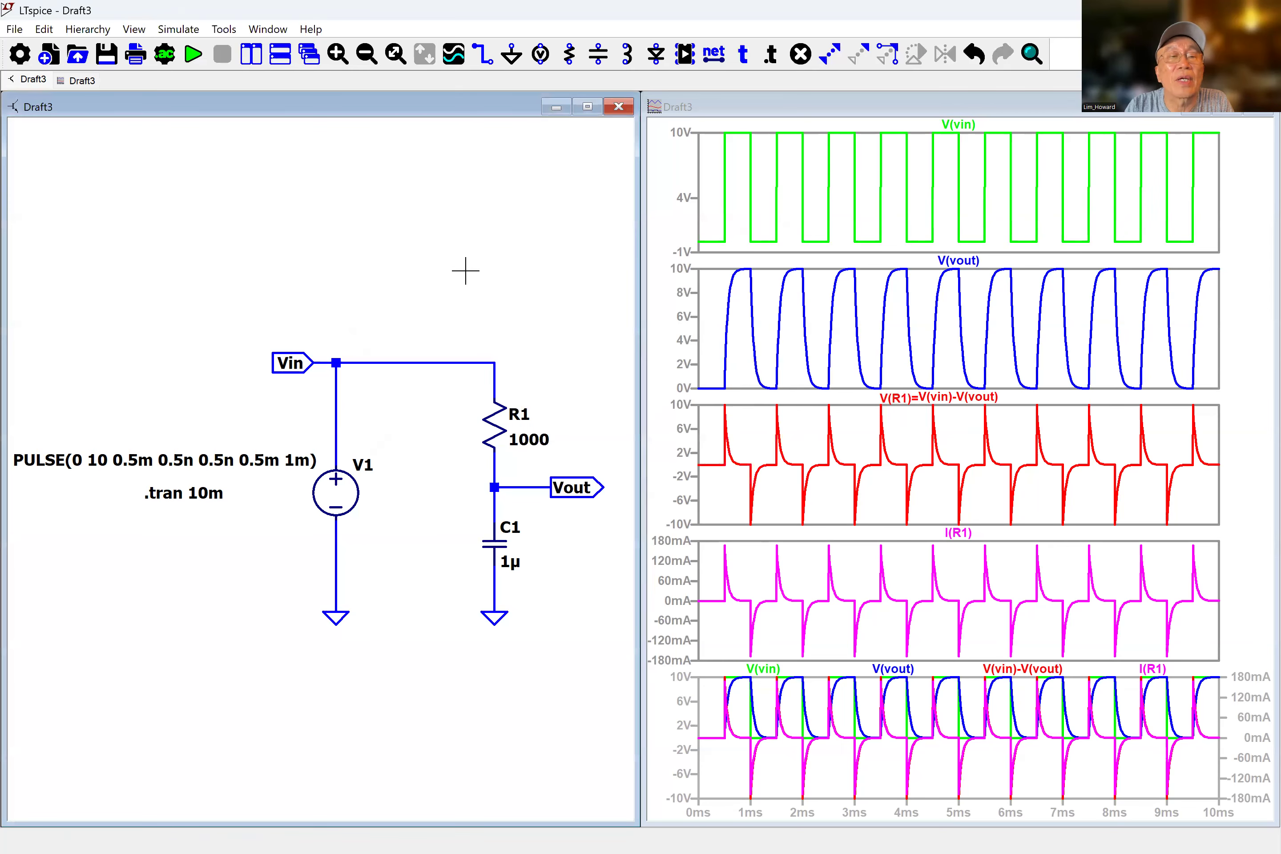
left_click(192, 55)
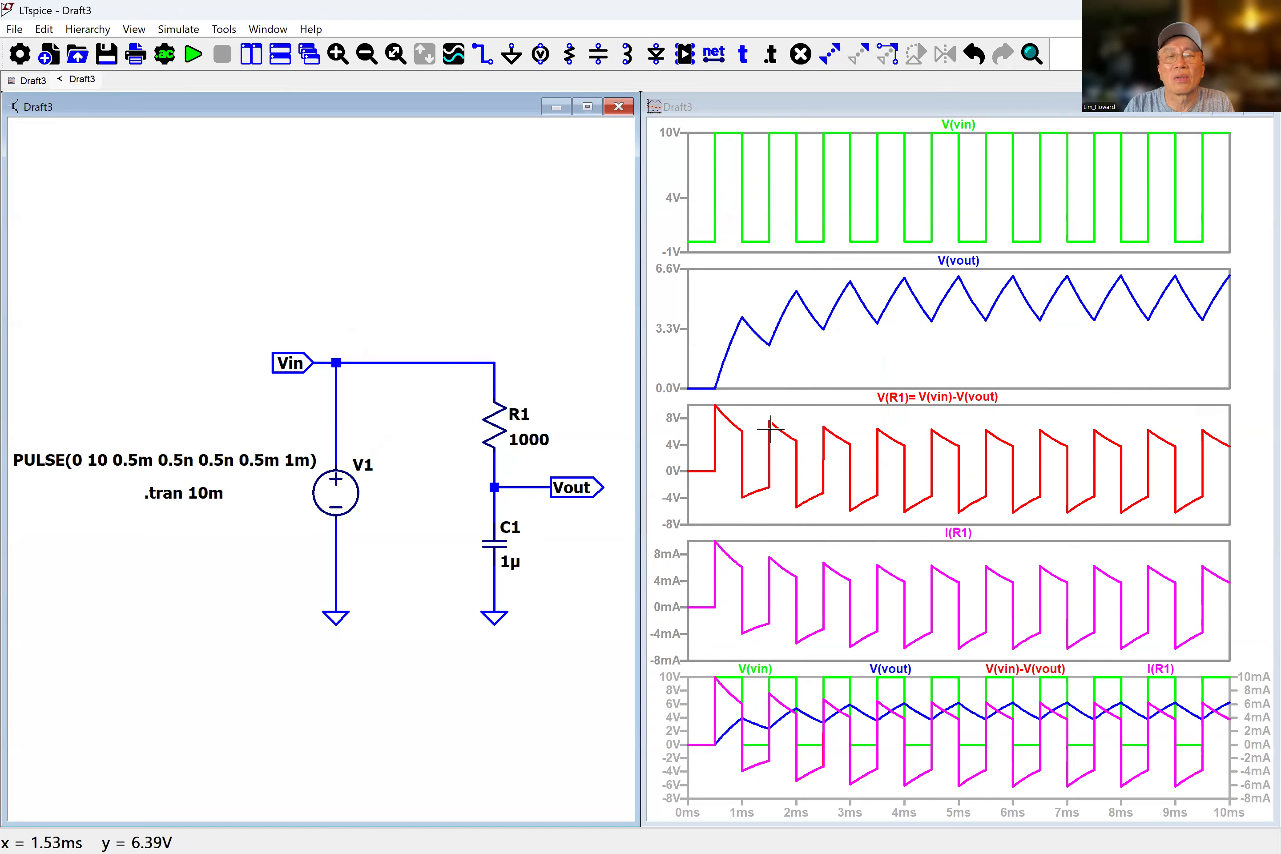
Change resistor R1's value to 10000 and rerun the simulation.
right_click(529, 458)
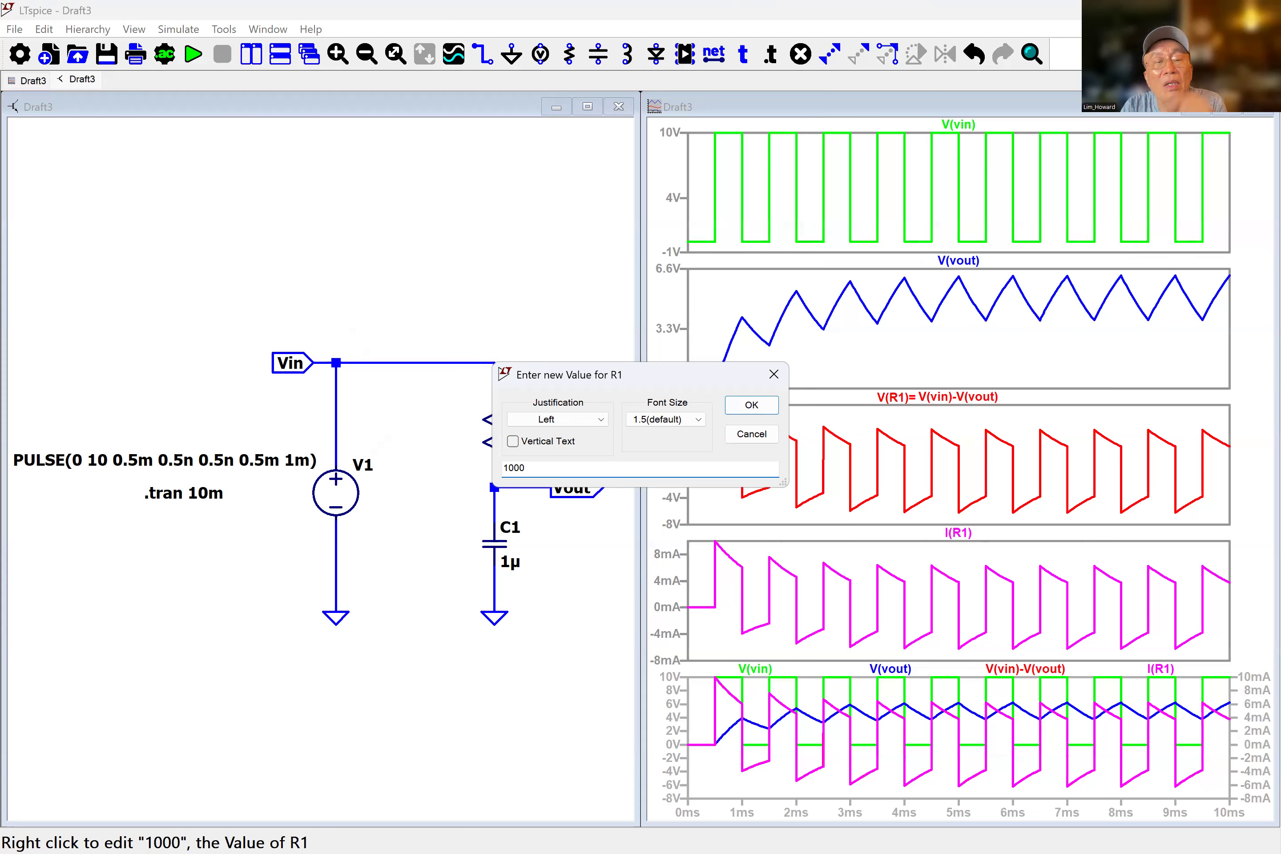
left_click(749, 408)
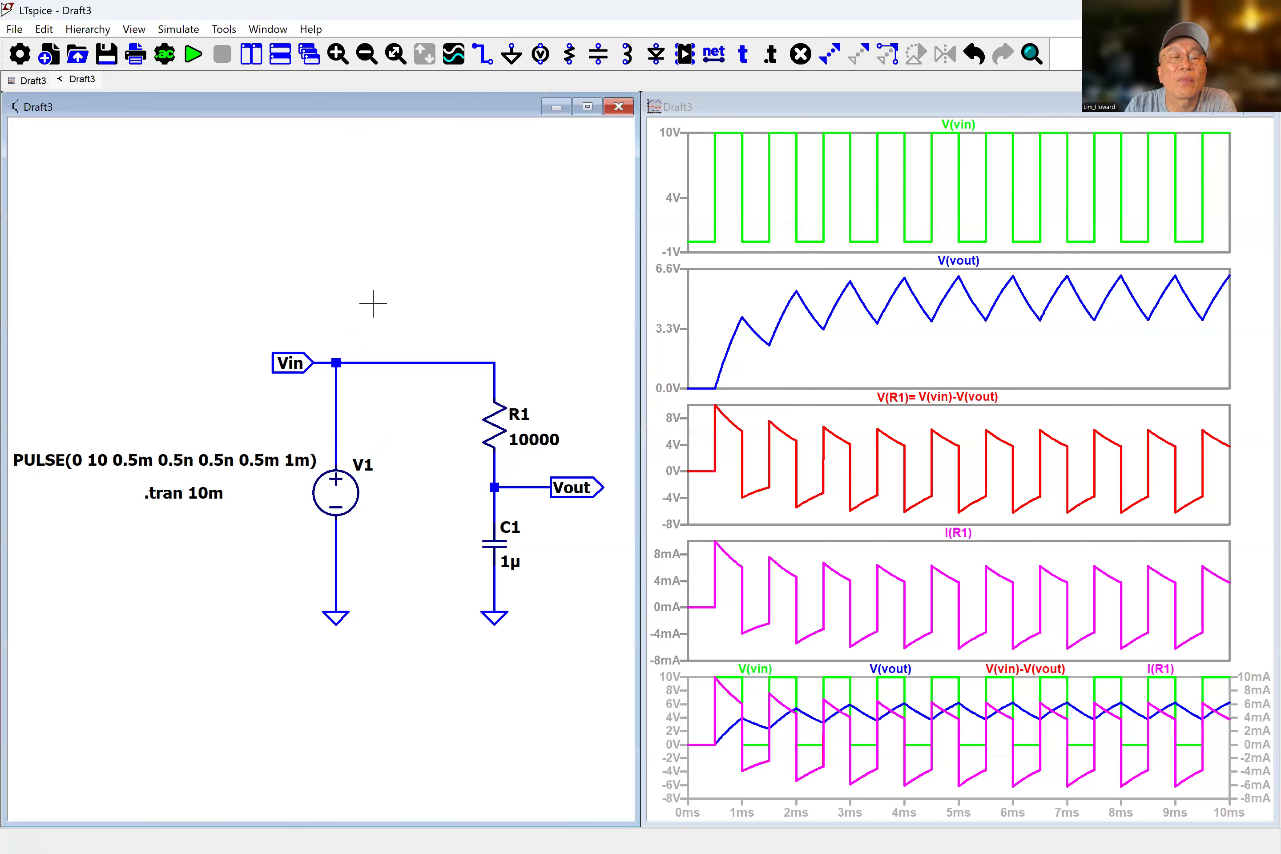
left_click(192, 50)
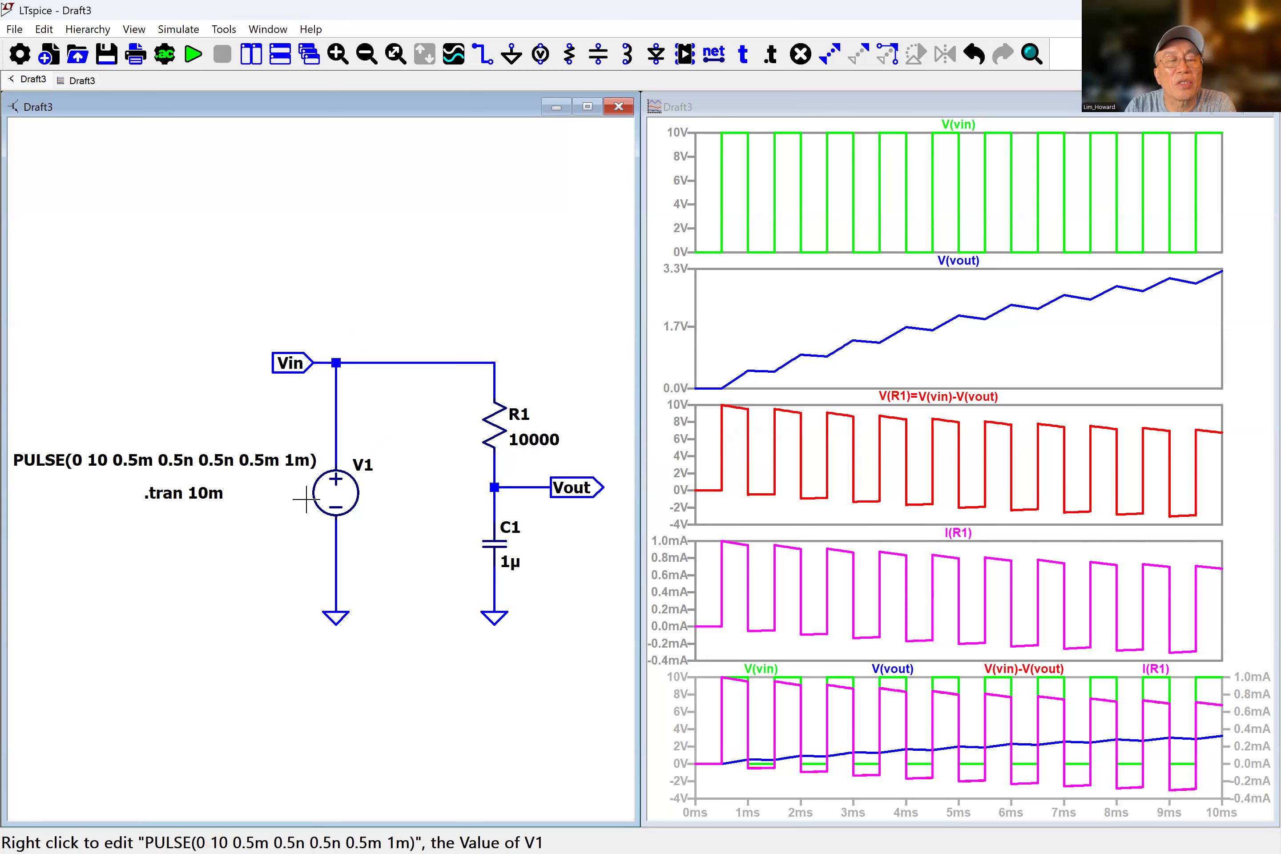
Edit the pulse source V1, setting Vinitial to -5 and Von to 5.
right_click(332, 489)
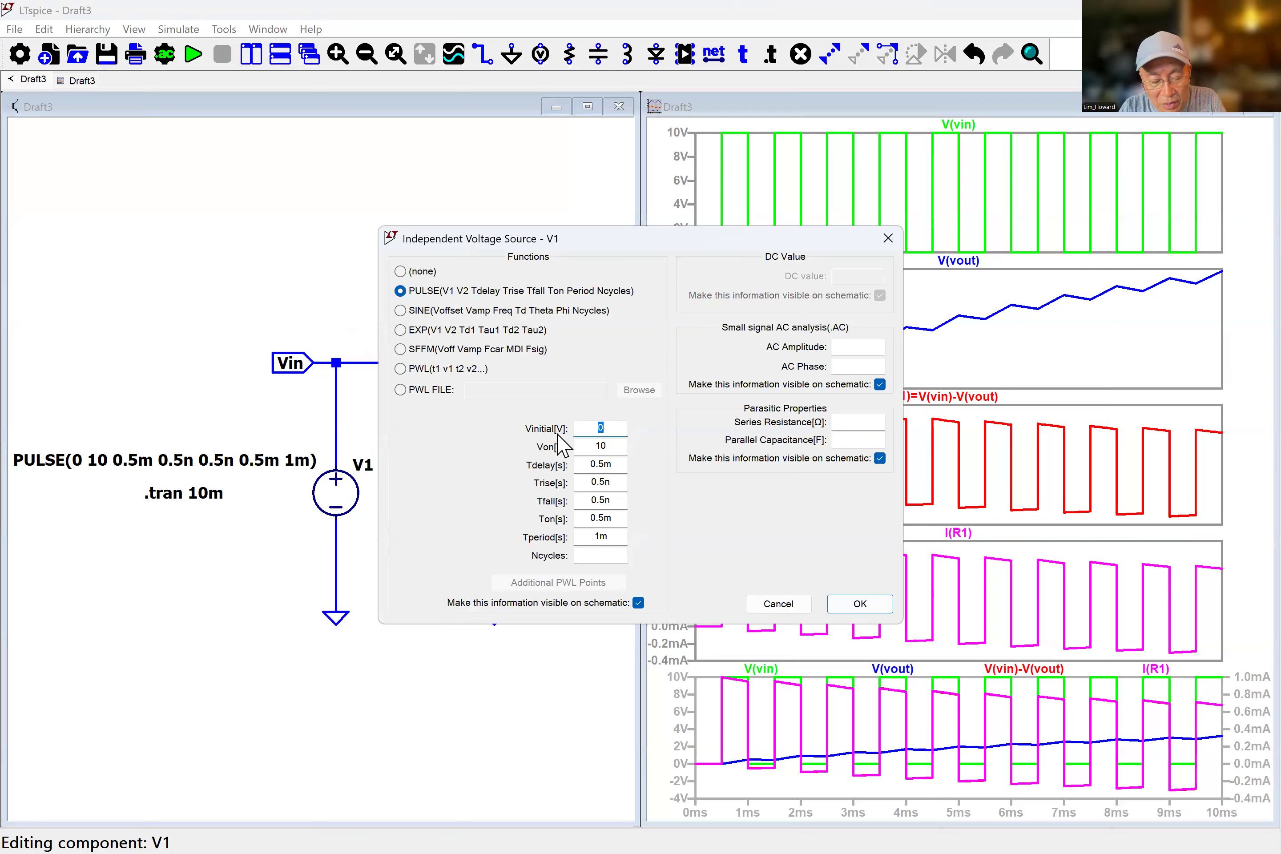
type("-5")
left_click_drag(618, 448, 576, 451)
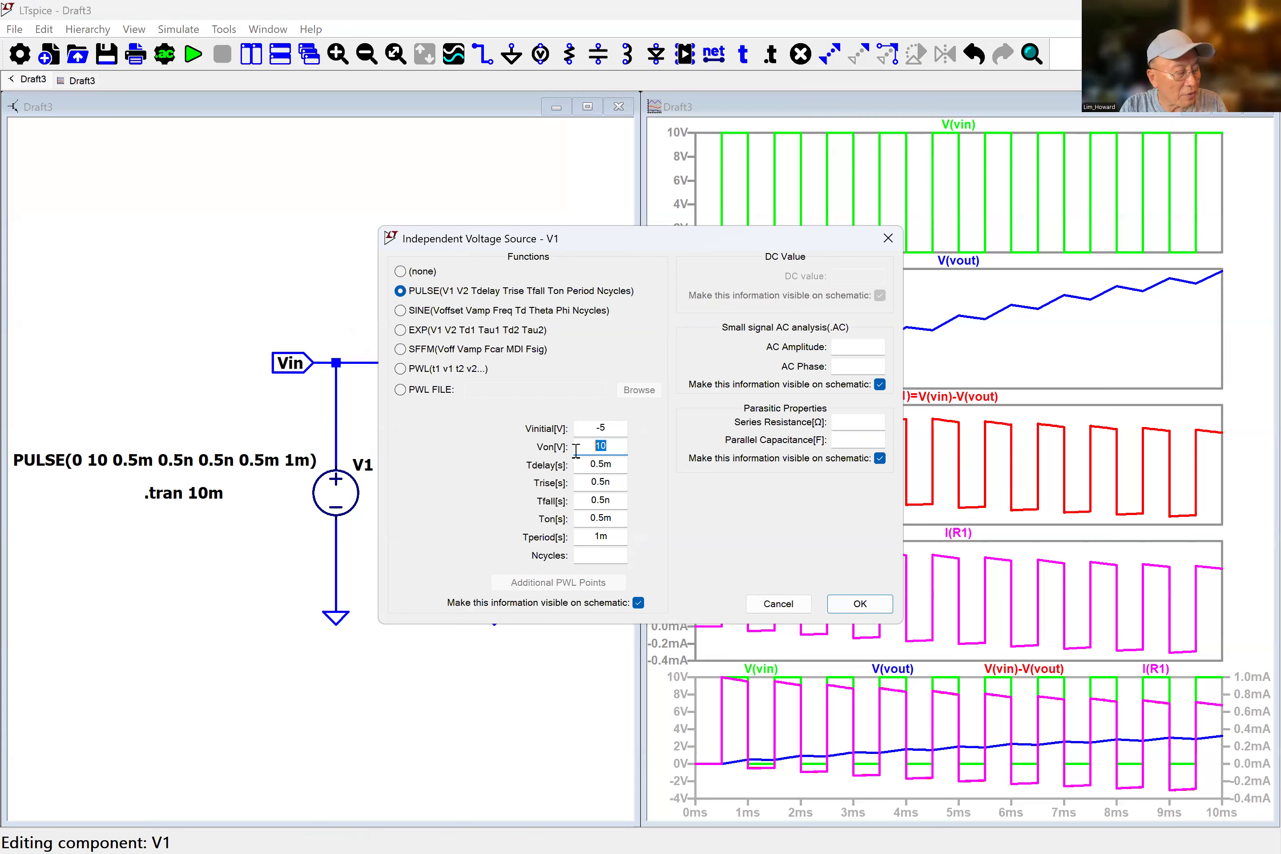
type("5")
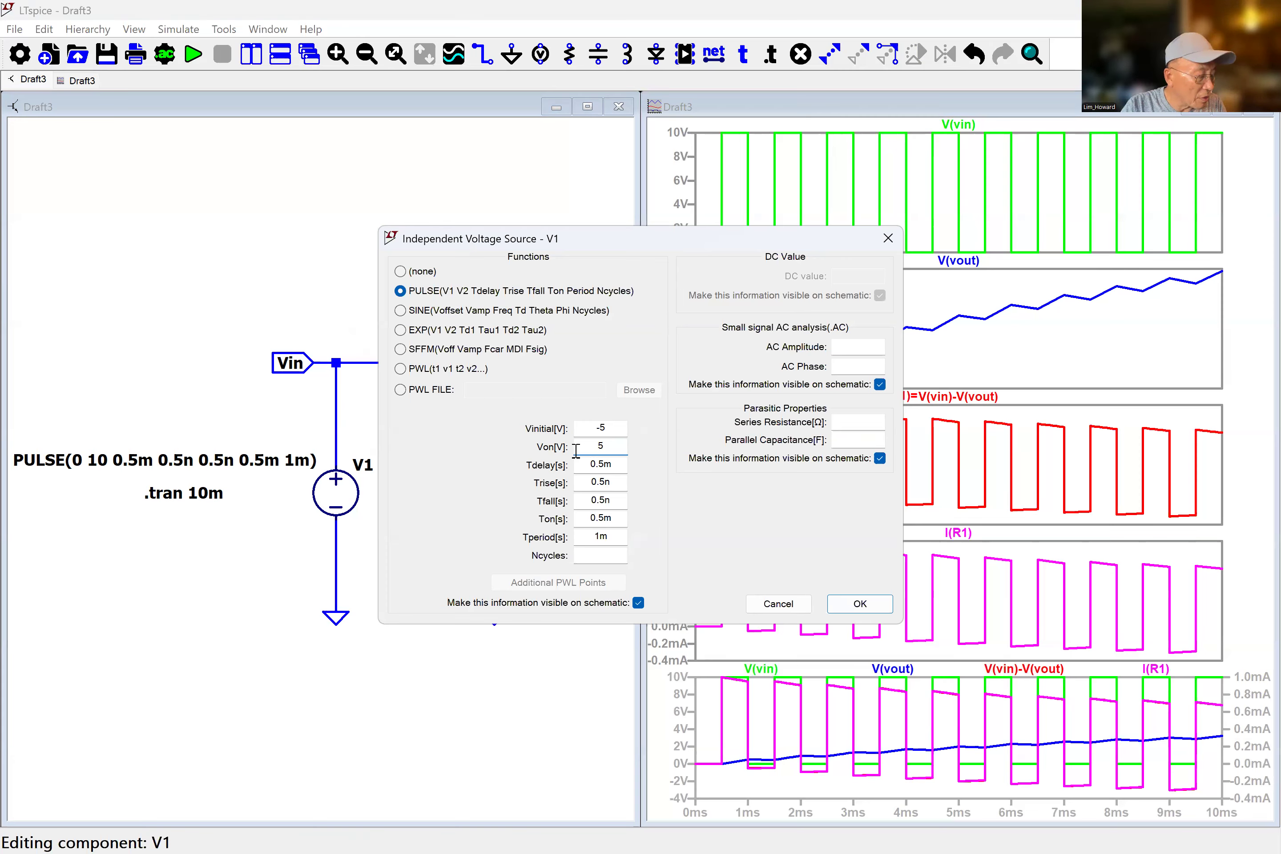
Set the pulse source V1's Tdelay to 0 and rerun the simulation.
right_click(575, 451)
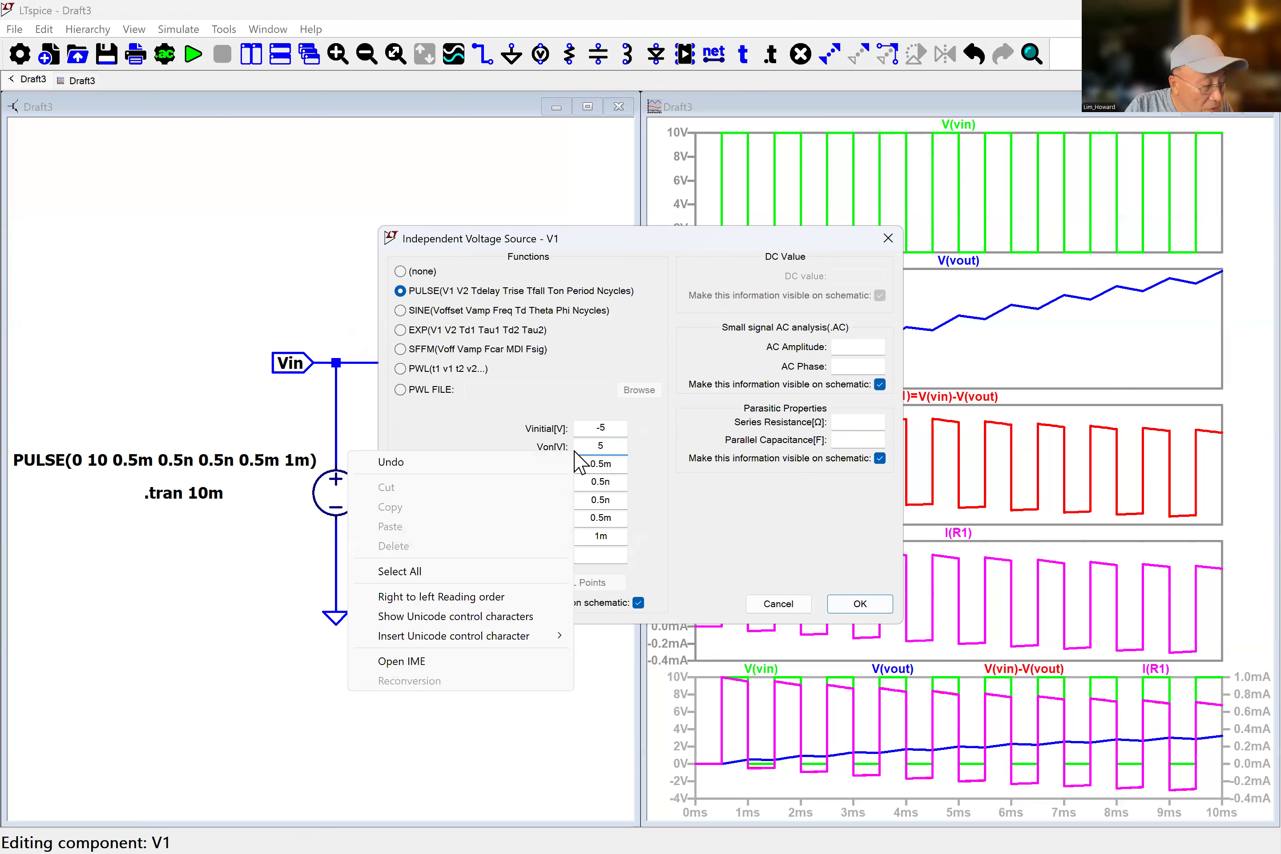
left_click(613, 463)
left_click_drag(613, 463, 566, 469)
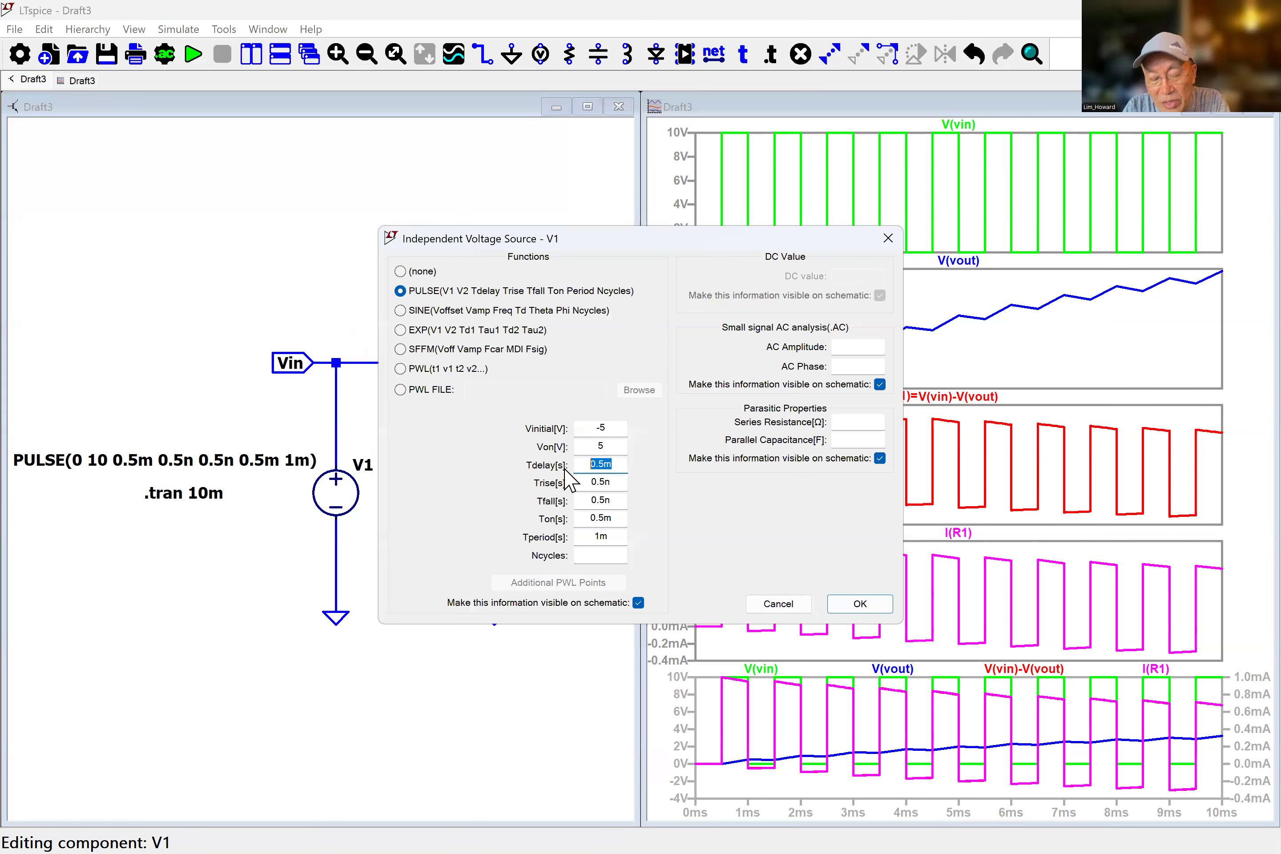
type("0")
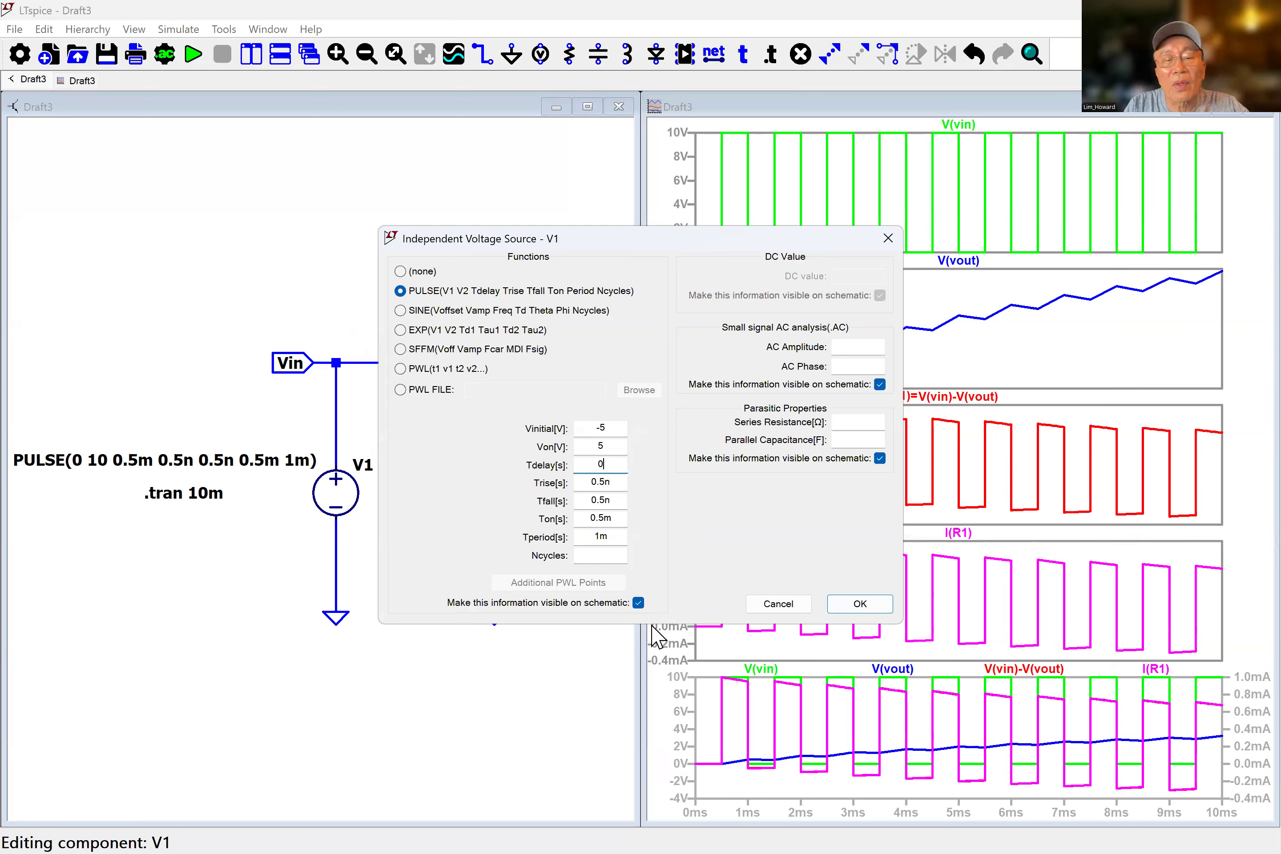
left_click(859, 605)
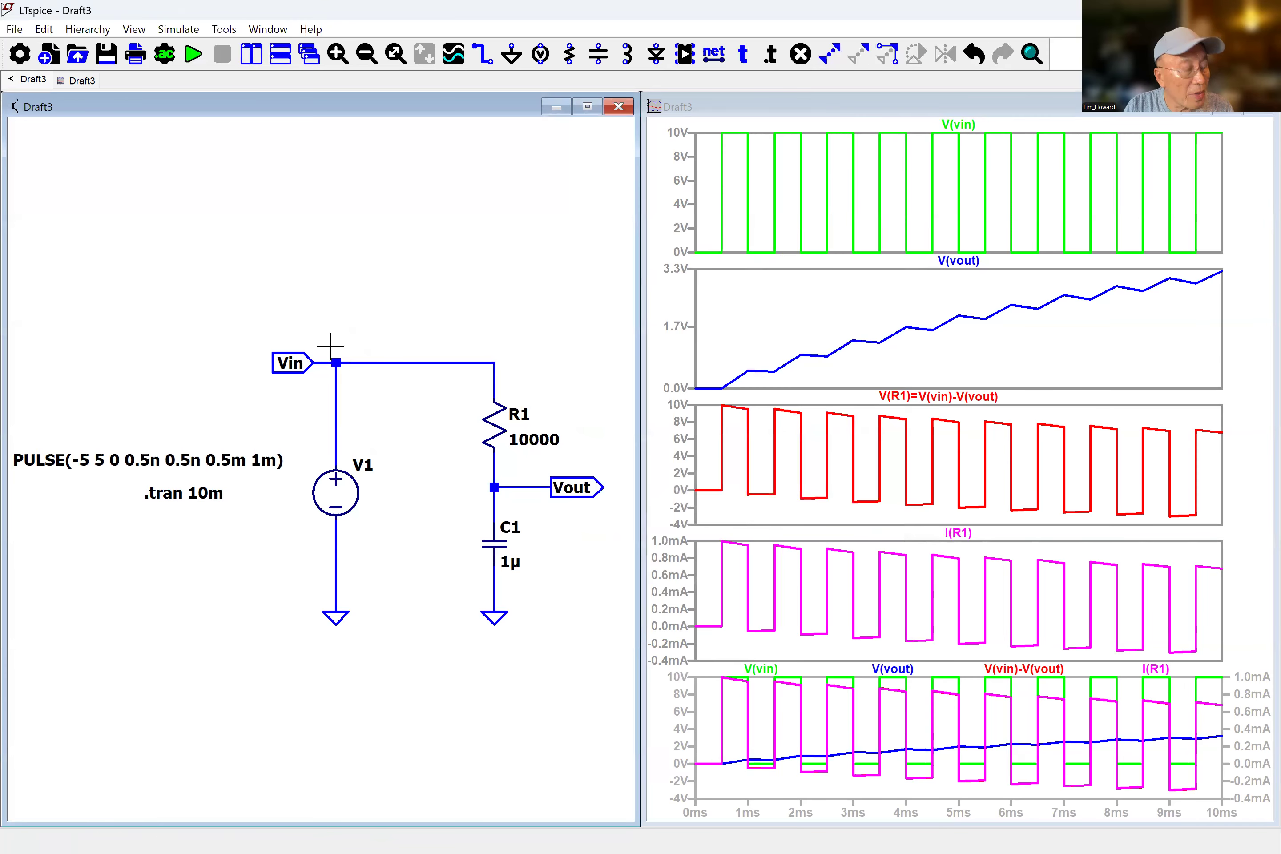
left_click(190, 54)
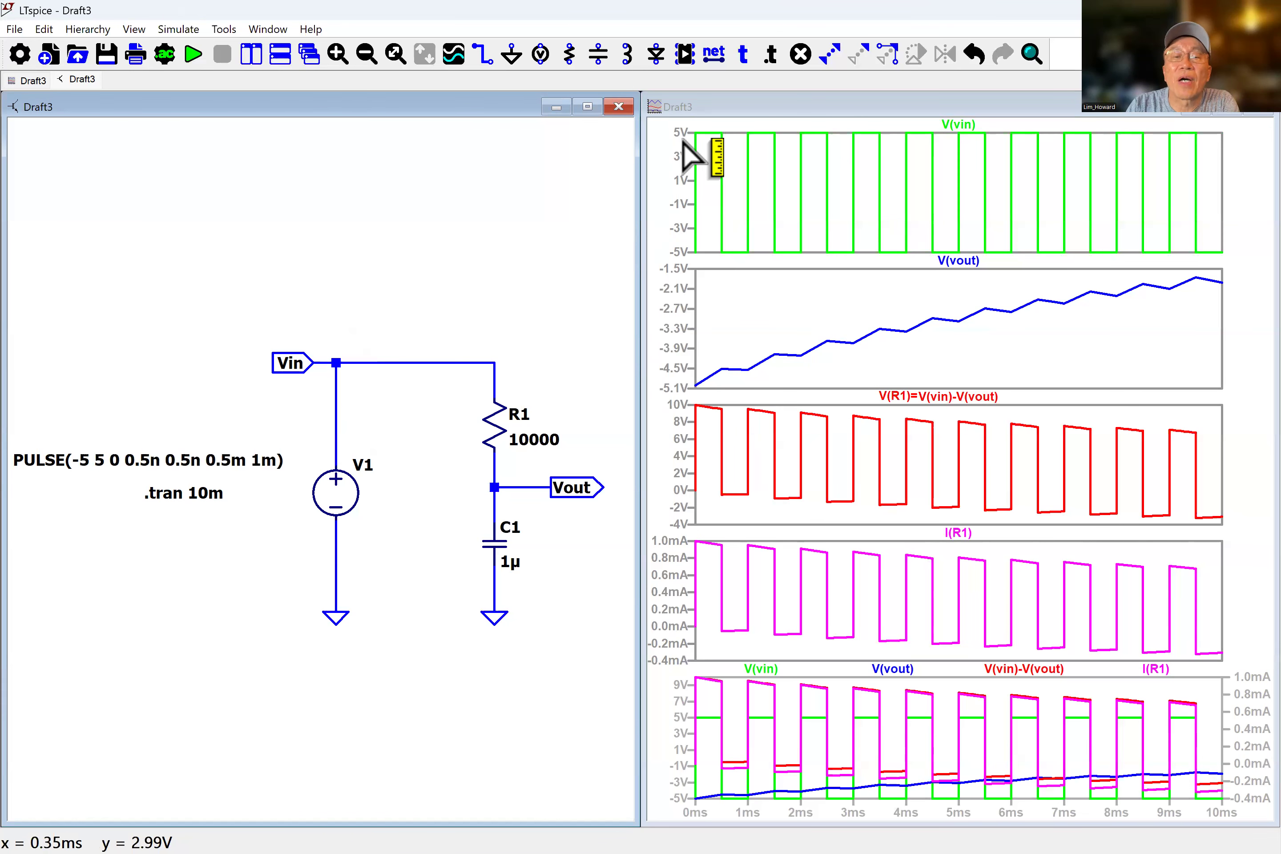
Change resistor R1's value to 10 and rerun the simulation.
right_click(537, 451)
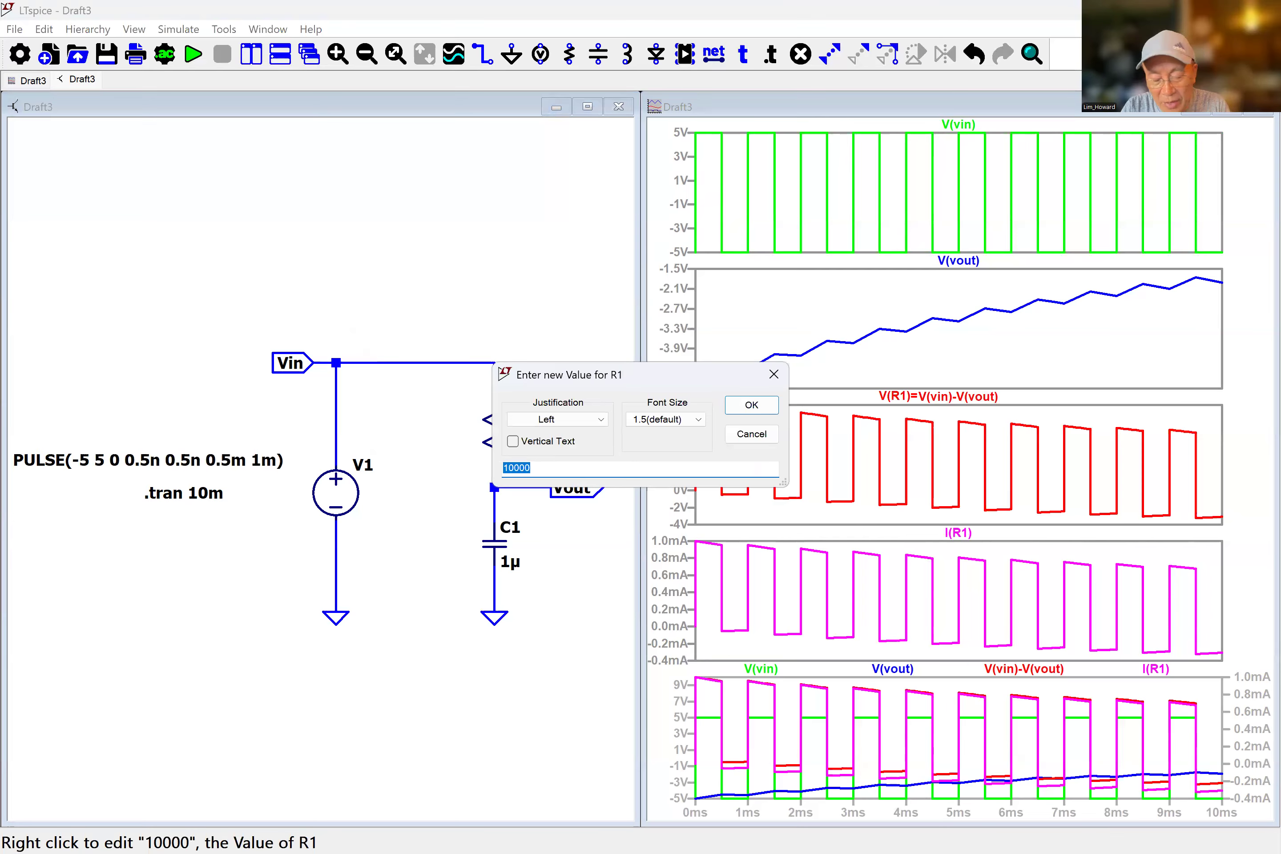
type("10")
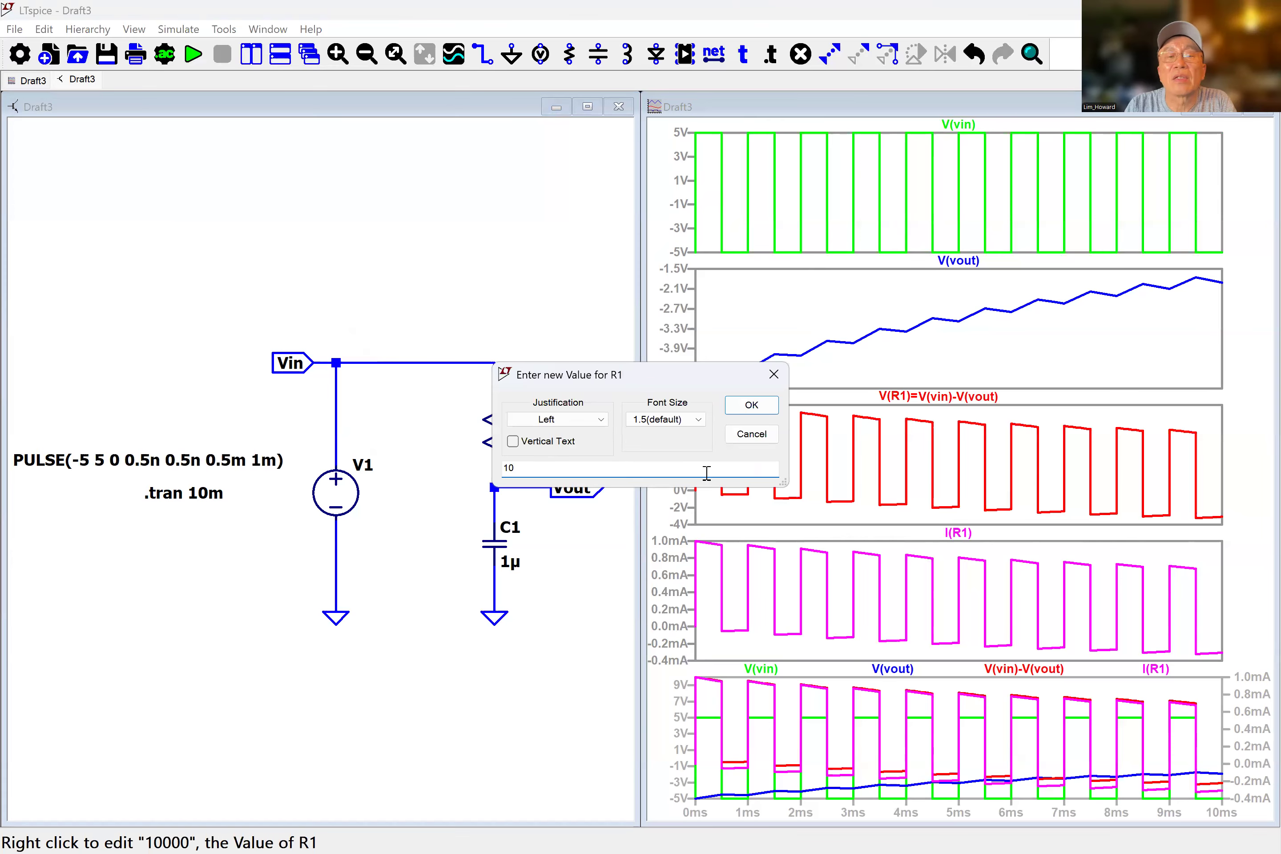
left_click(753, 406)
left_click(194, 55)
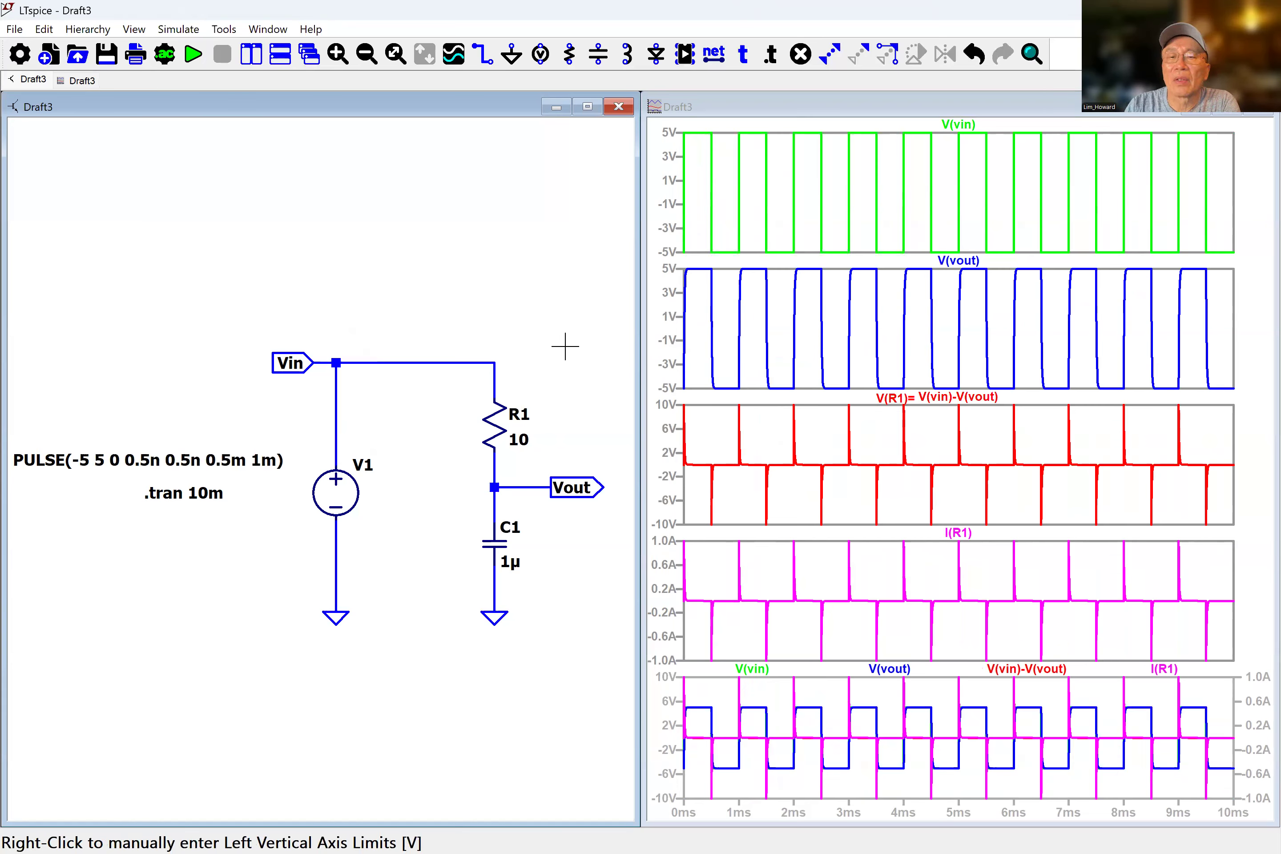
Change resistor R1's value to 60 and rerun the simulation.
right_click(523, 446)
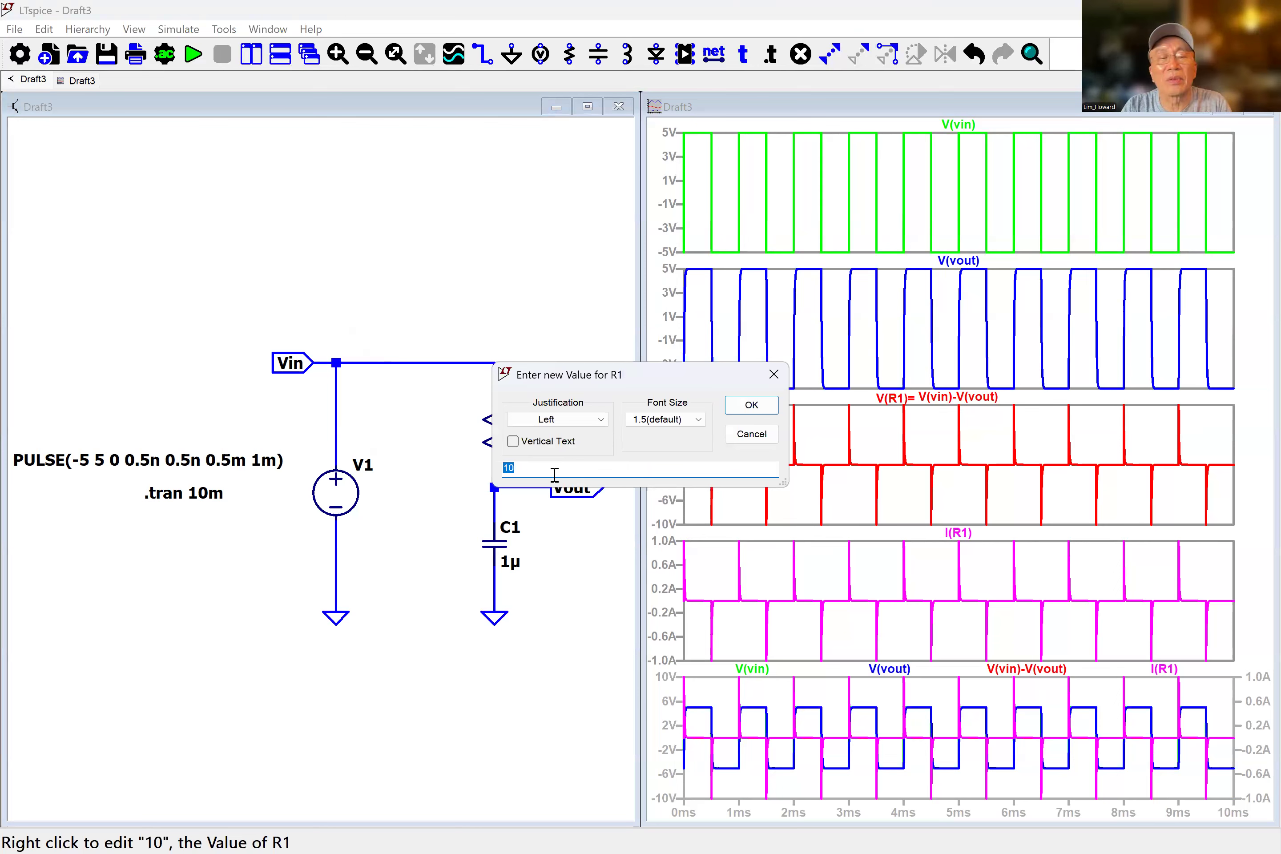
type("60")
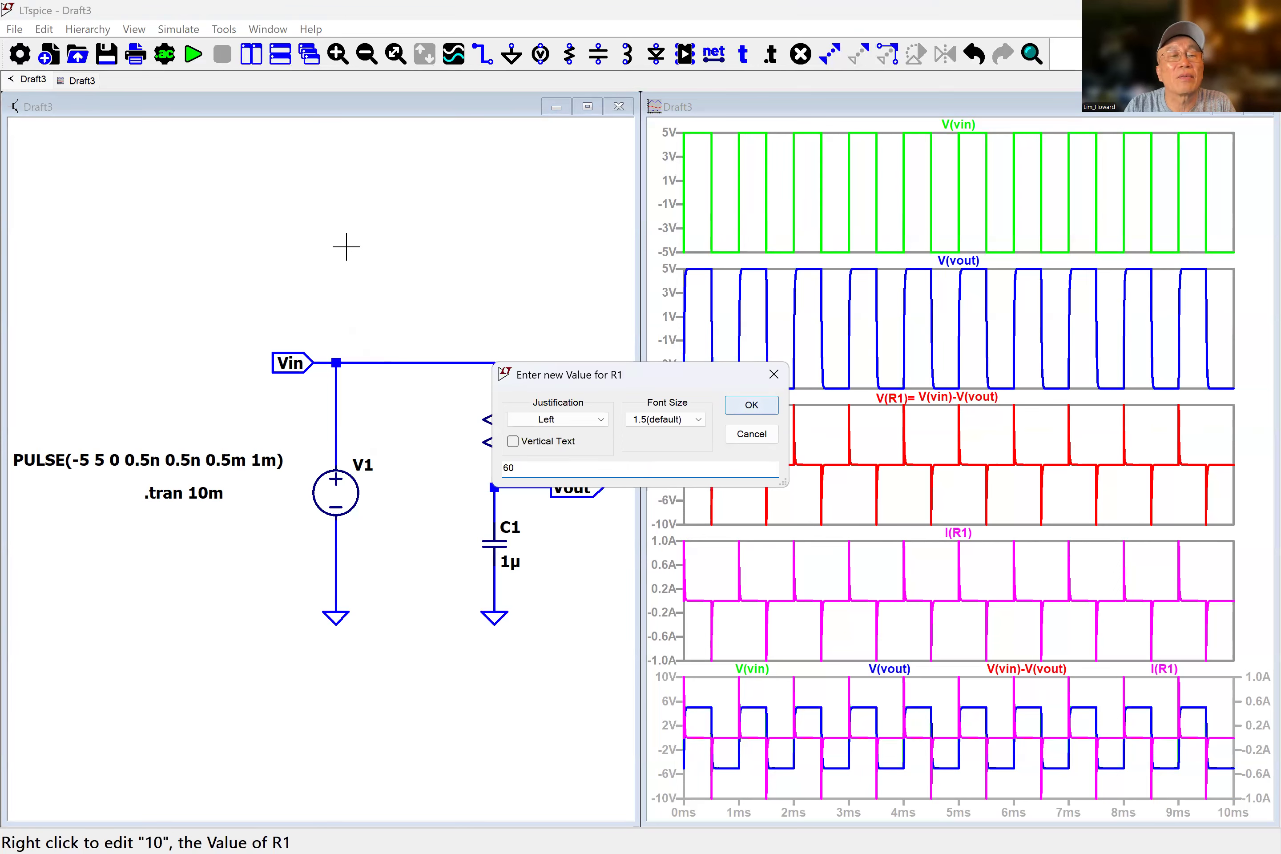
key("Return")
left_click(193, 54)
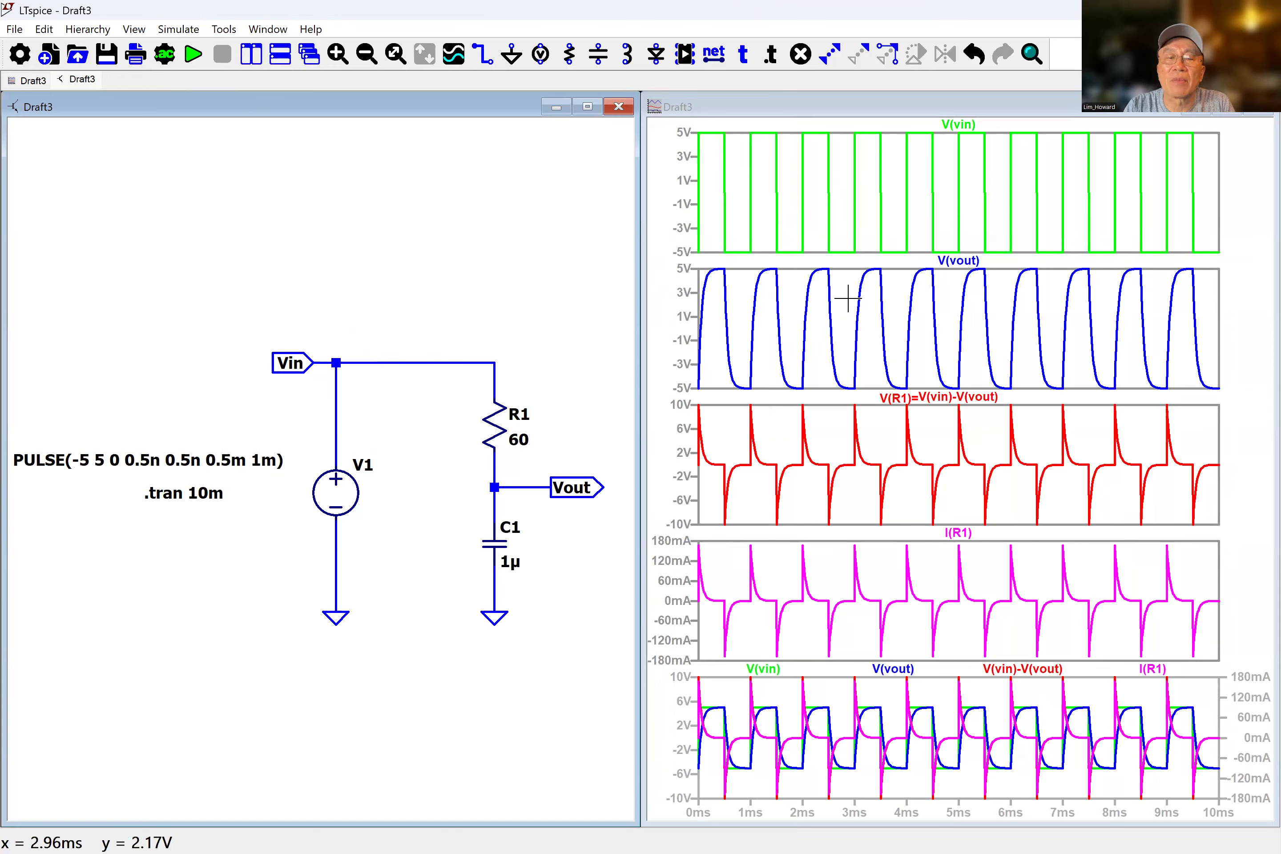
Change resistor R1's value to 1000, show it as vertical text, and rerun the simulation.
right_click(521, 449)
double_click(529, 467)
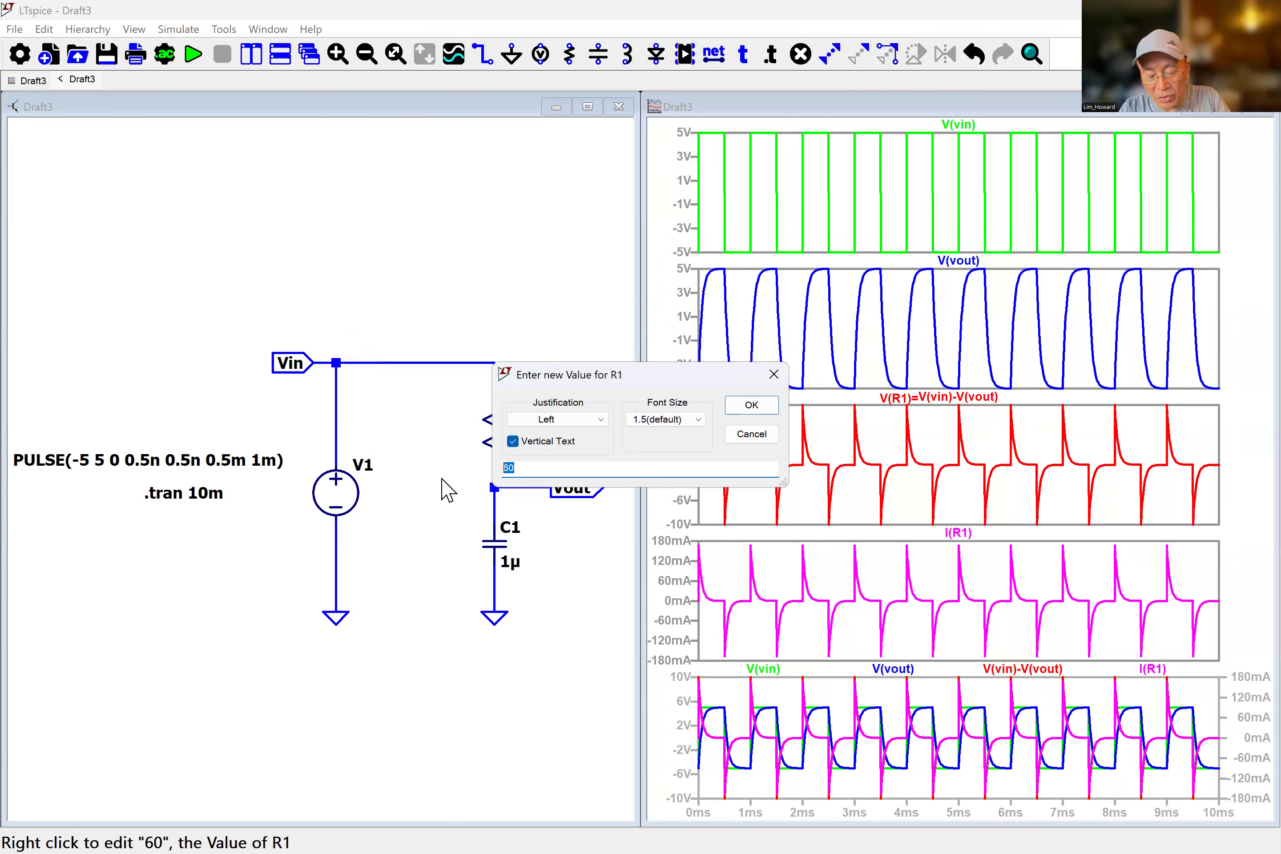
type("100")
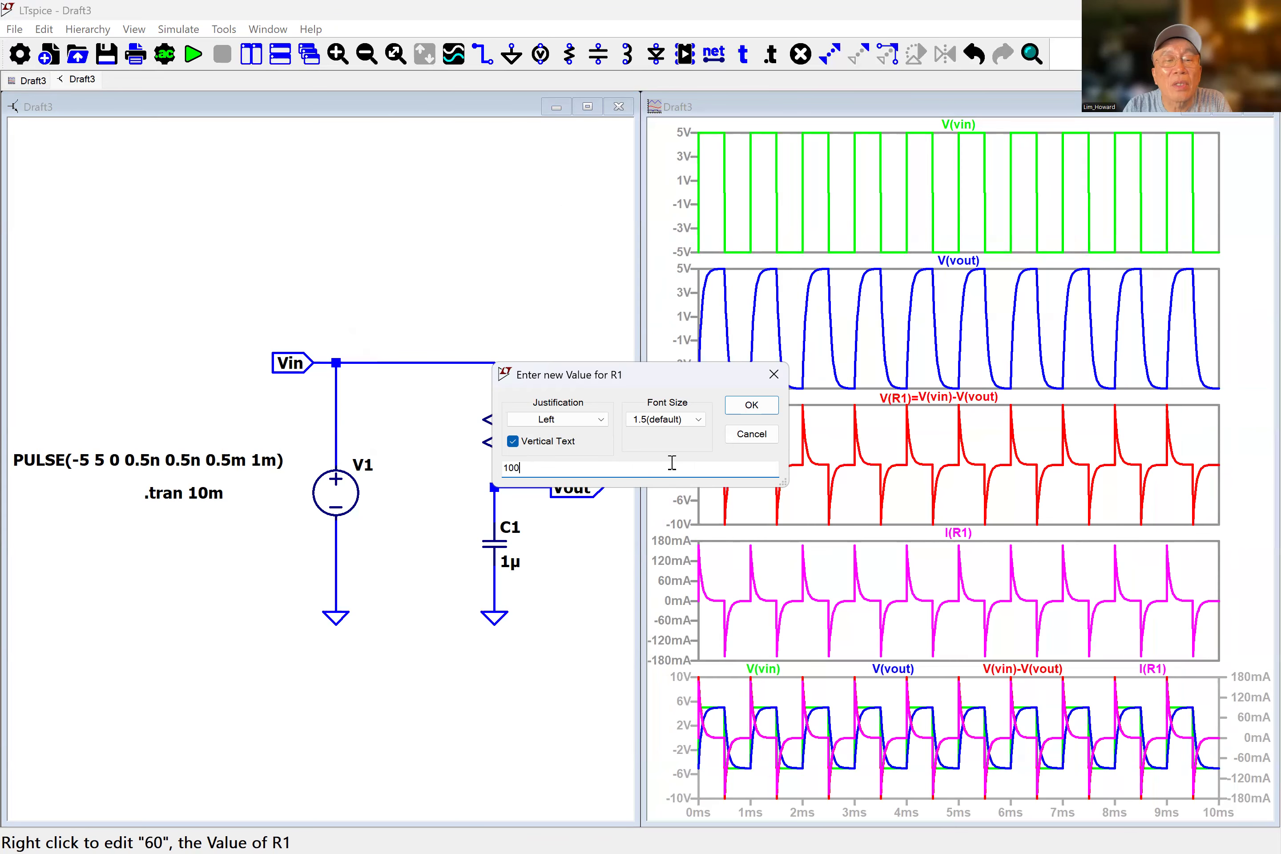
left_click(750, 406)
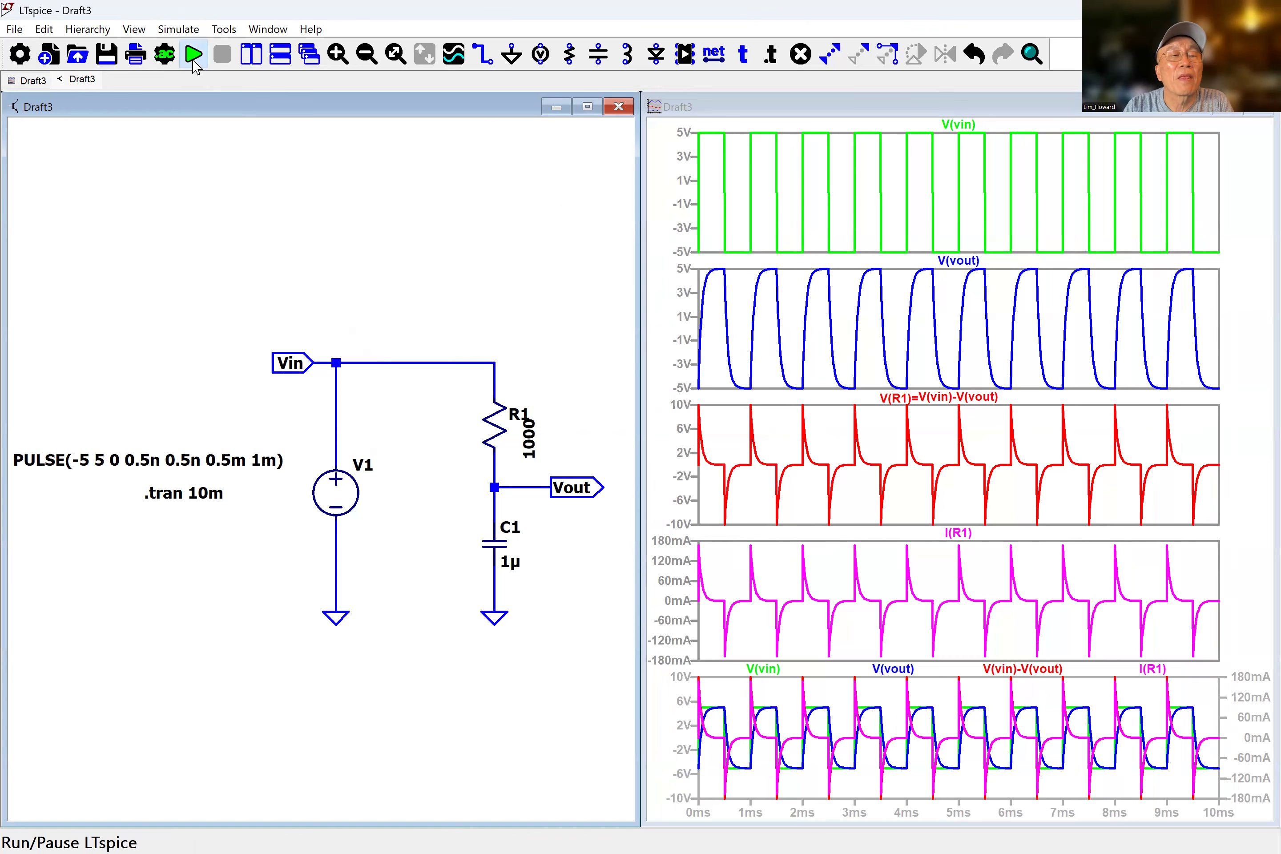
left_click(193, 54)
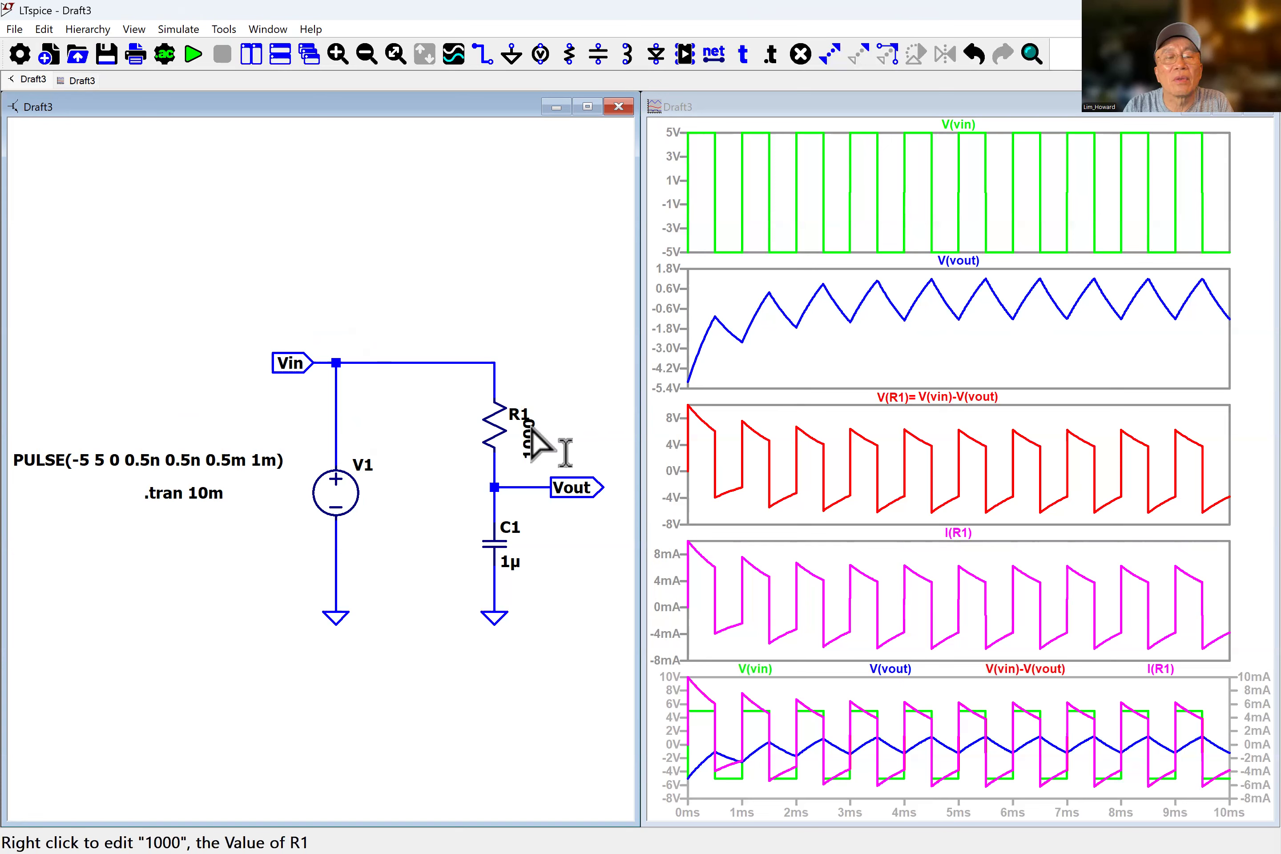
Change resistor R1's value to 10000 and rerun the simulation.
right_click(588, 421)
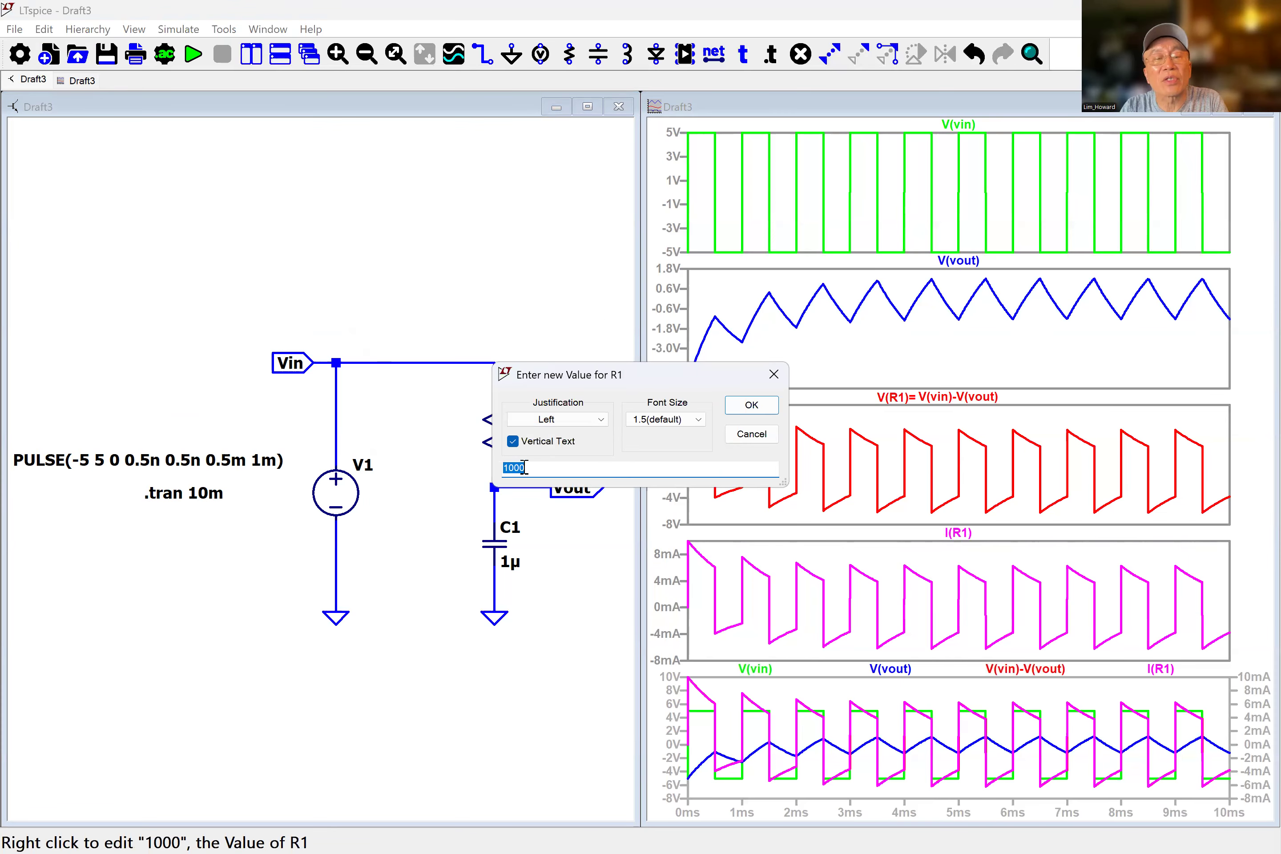
type("10000")
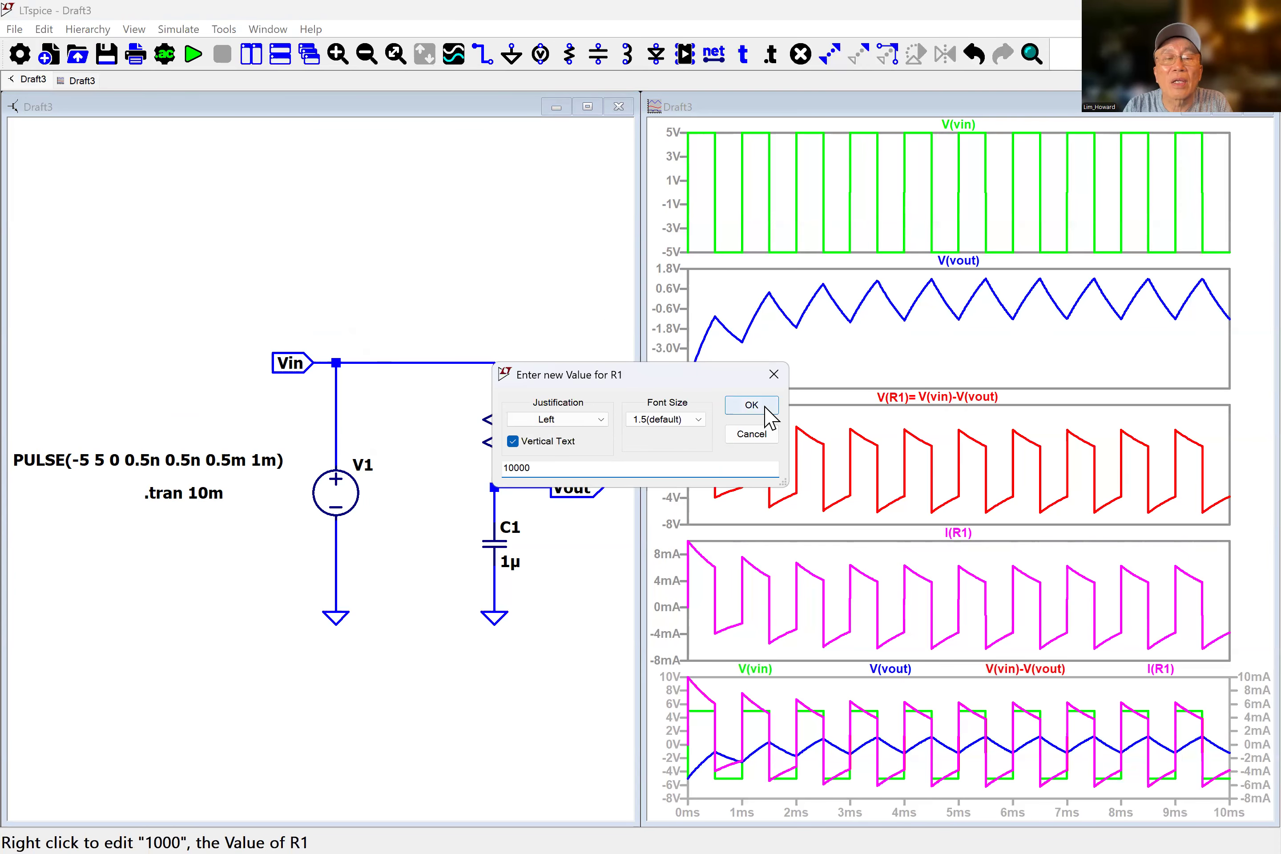
left_click(750, 405)
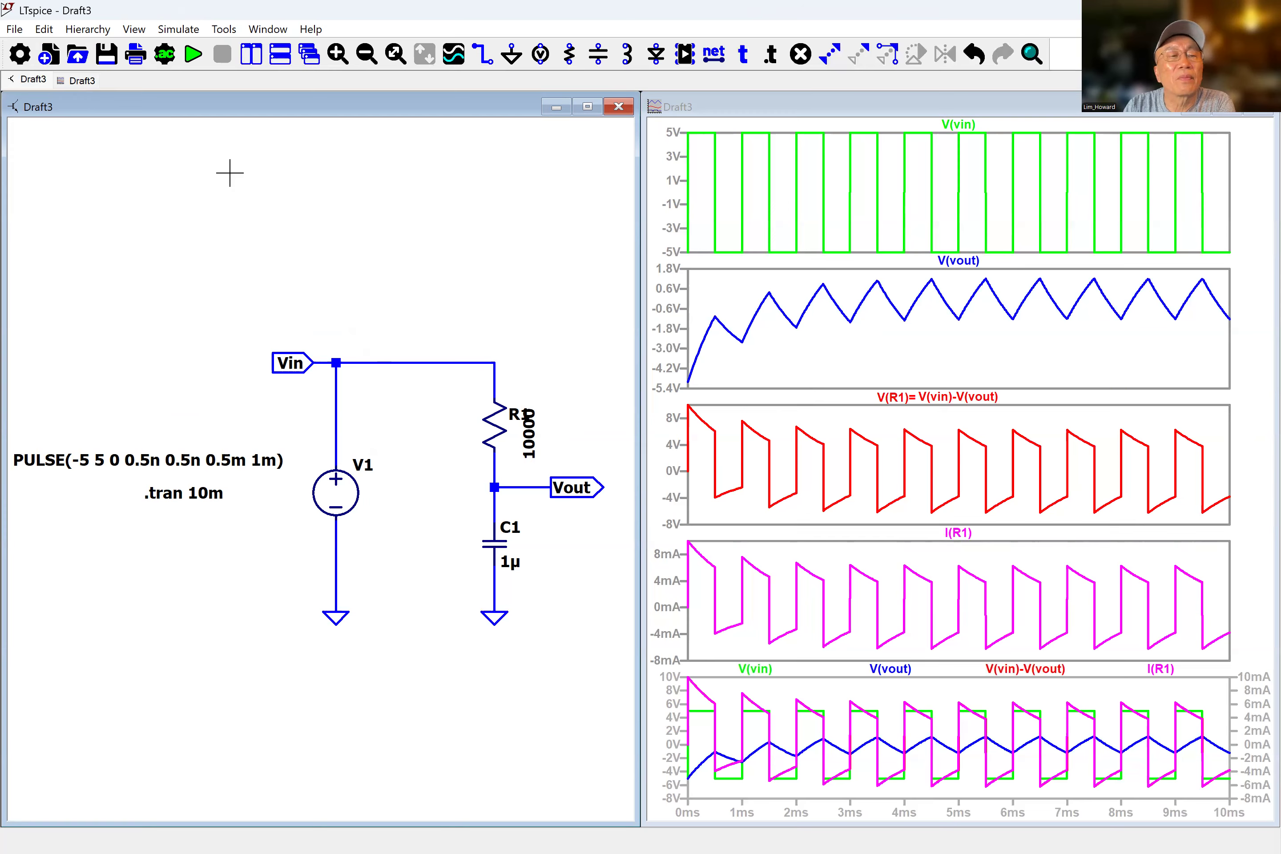
left_click(192, 54)
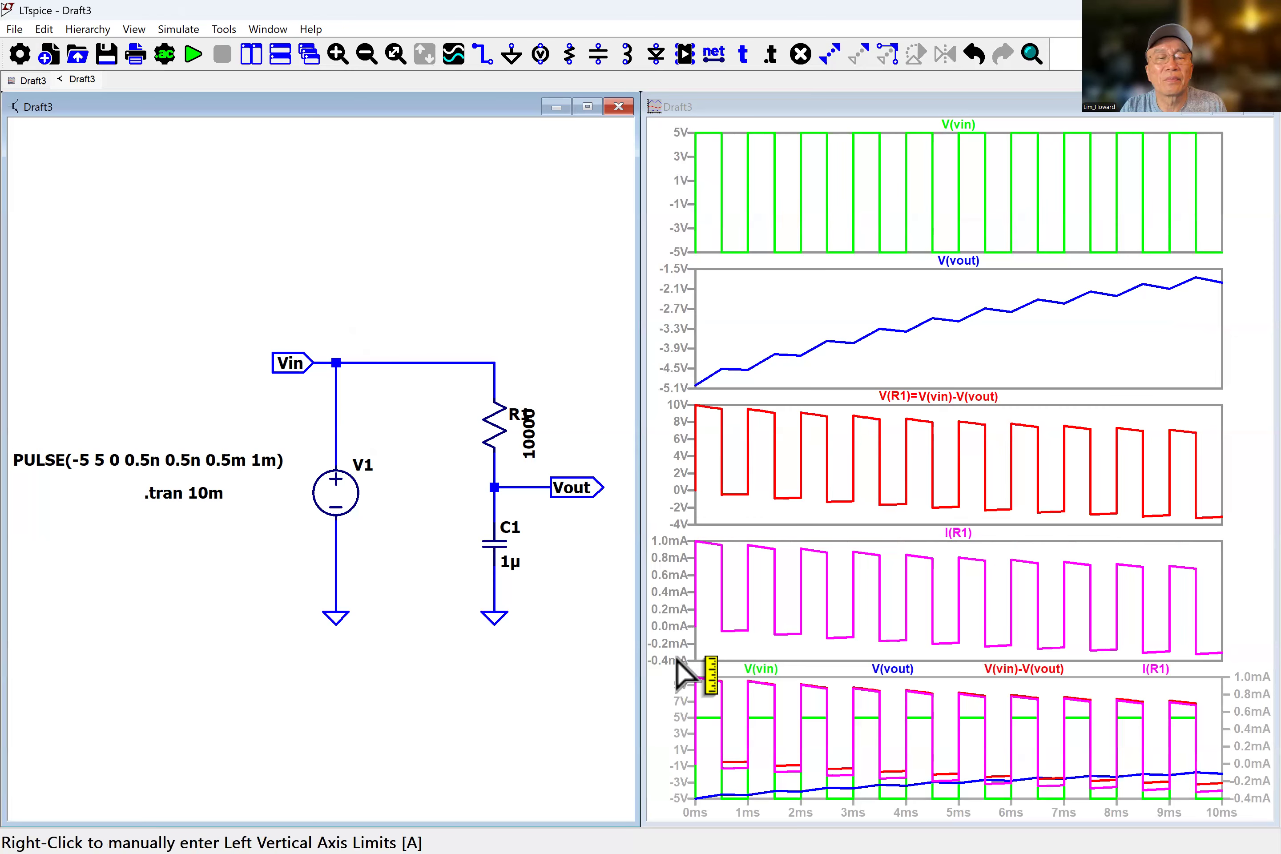
Set the transient analysis stop time to 2m and rerun the simulation.
right_click(208, 496)
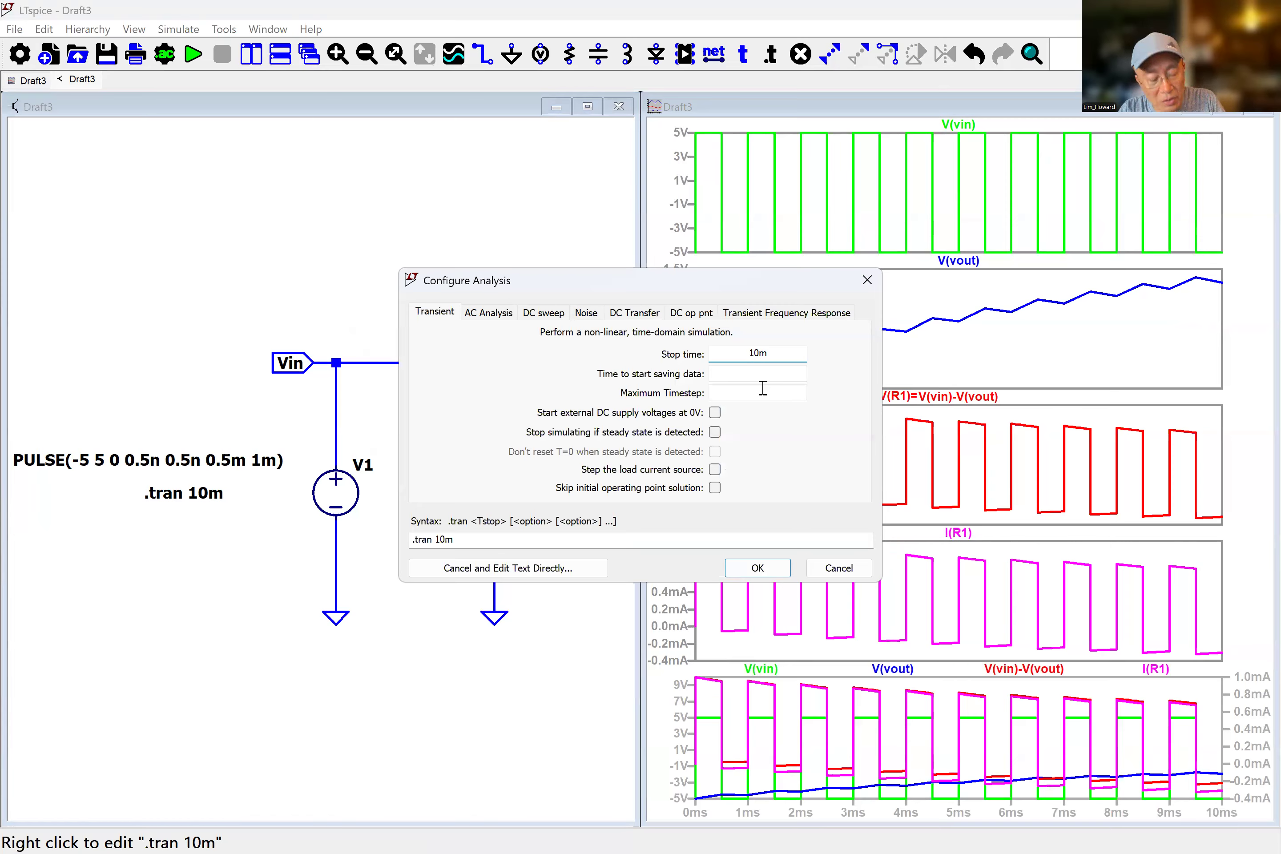
key("BackSpace")
type("2")
left_click(757, 568)
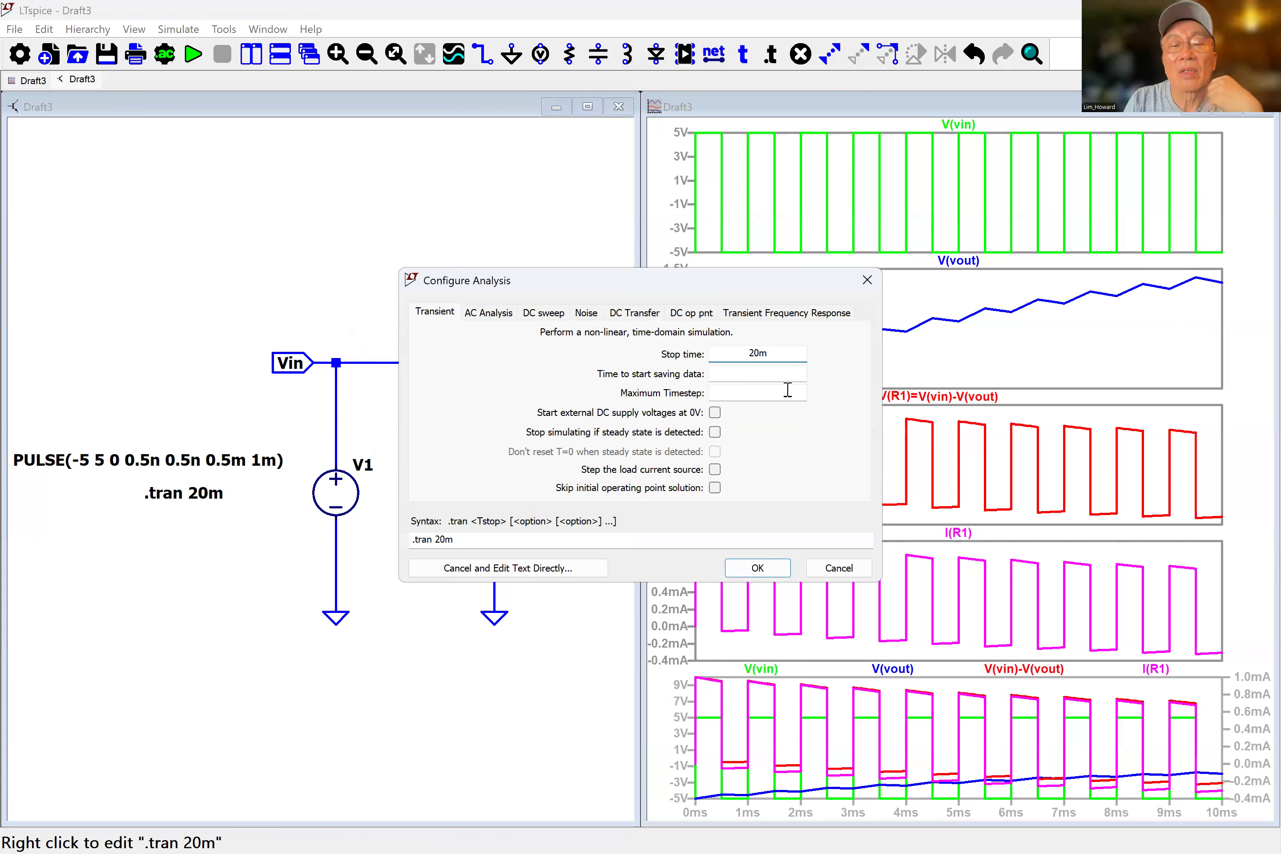
left_click(760, 353)
key("BackSpace")
left_click(757, 568)
left_click(194, 58)
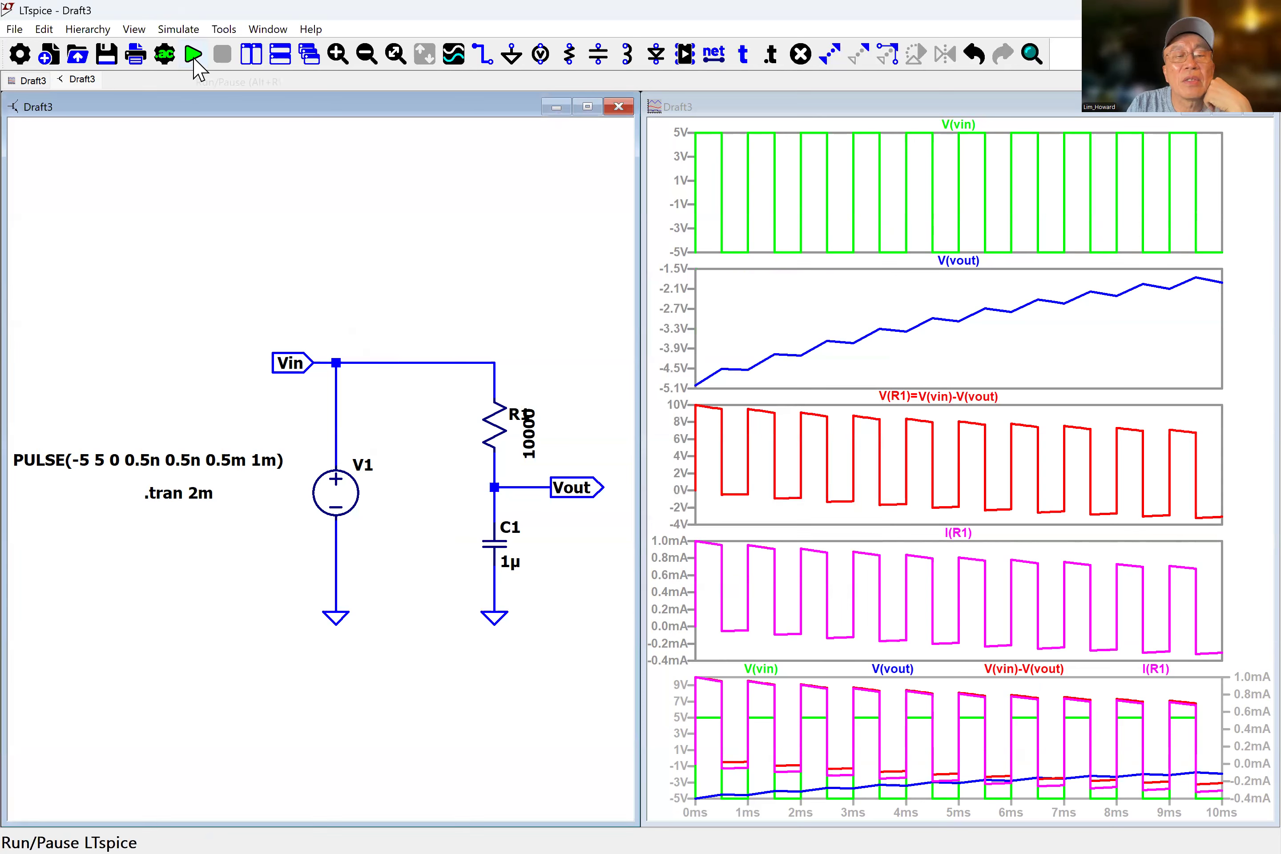
Change resistor R1's value to 10.
right_click(530, 443)
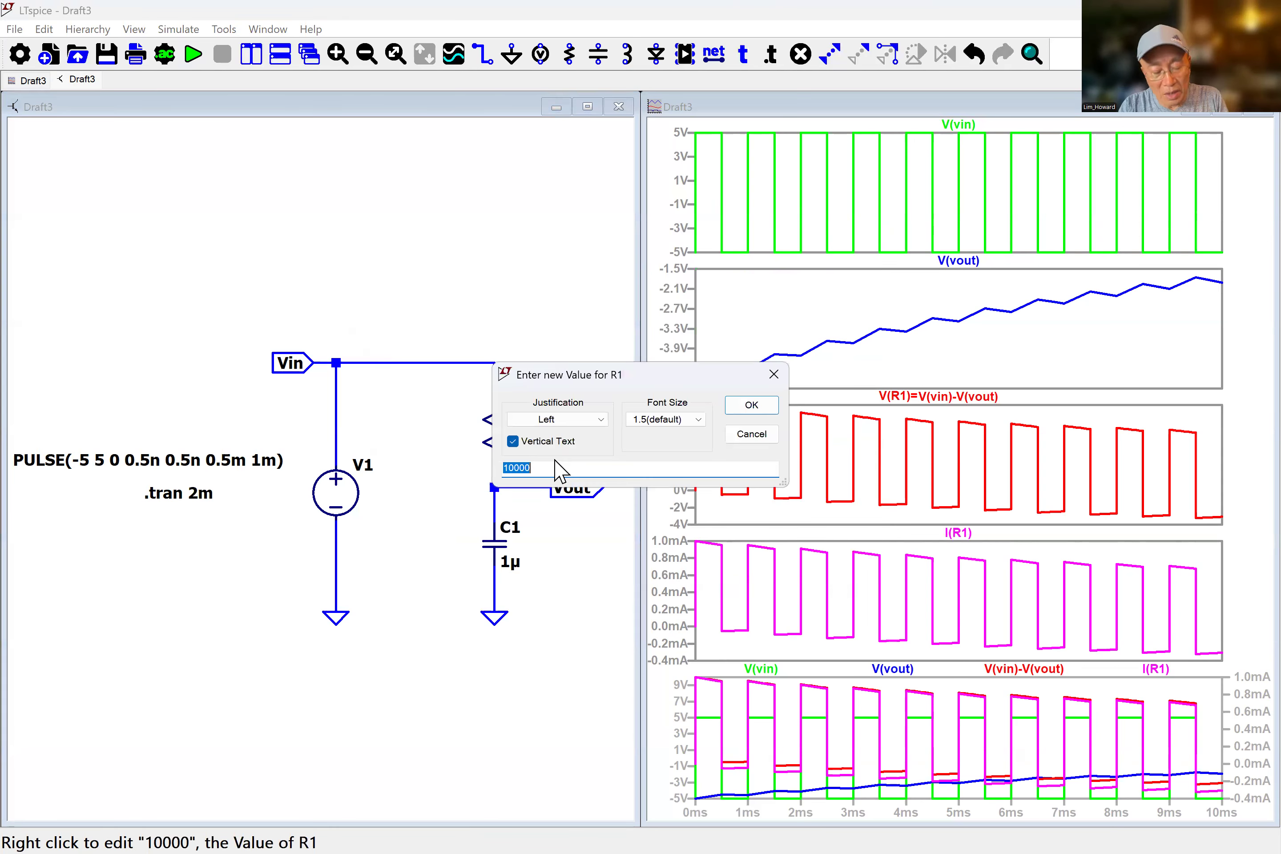
type("10")
key("Return")
Move R1's value label closer to the resistor and rerun the simulation.
left_click(858, 53)
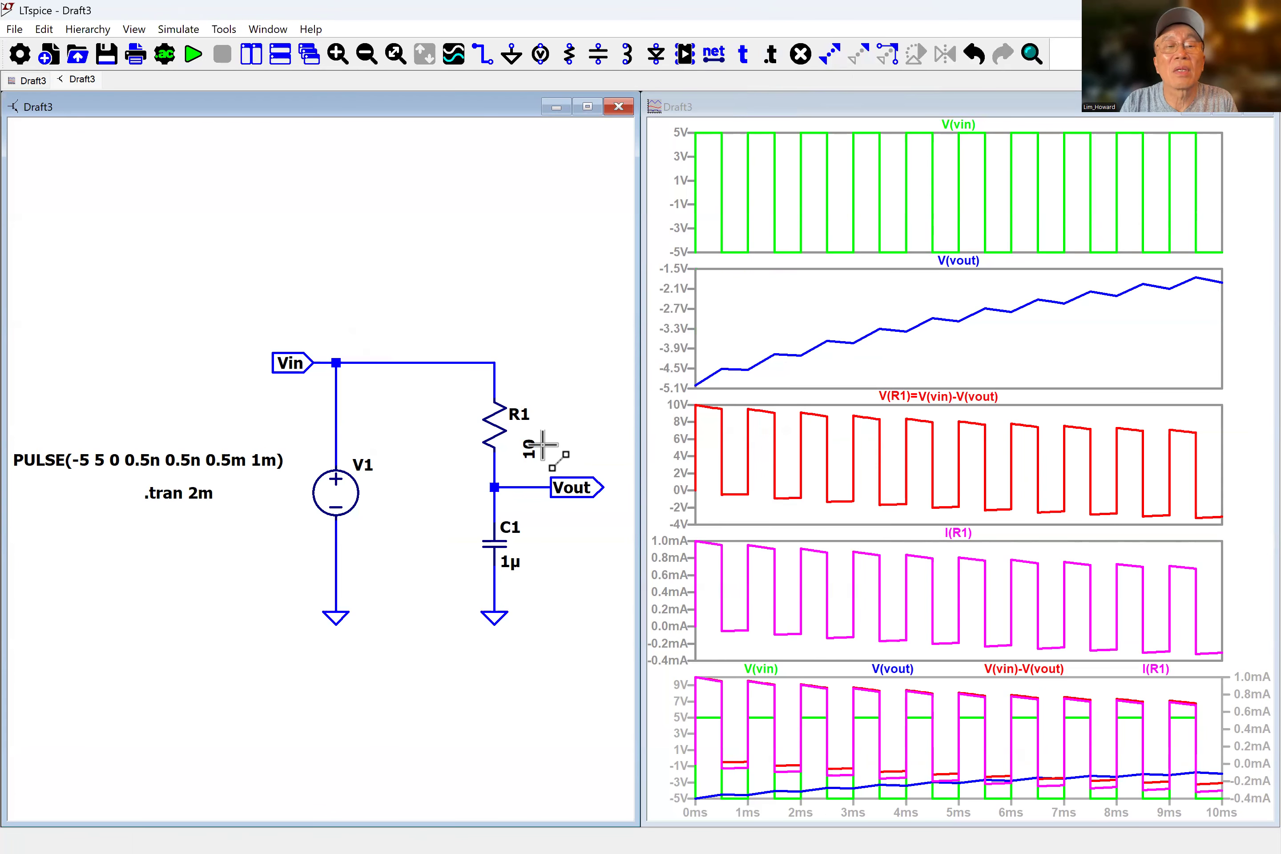
left_click(542, 443)
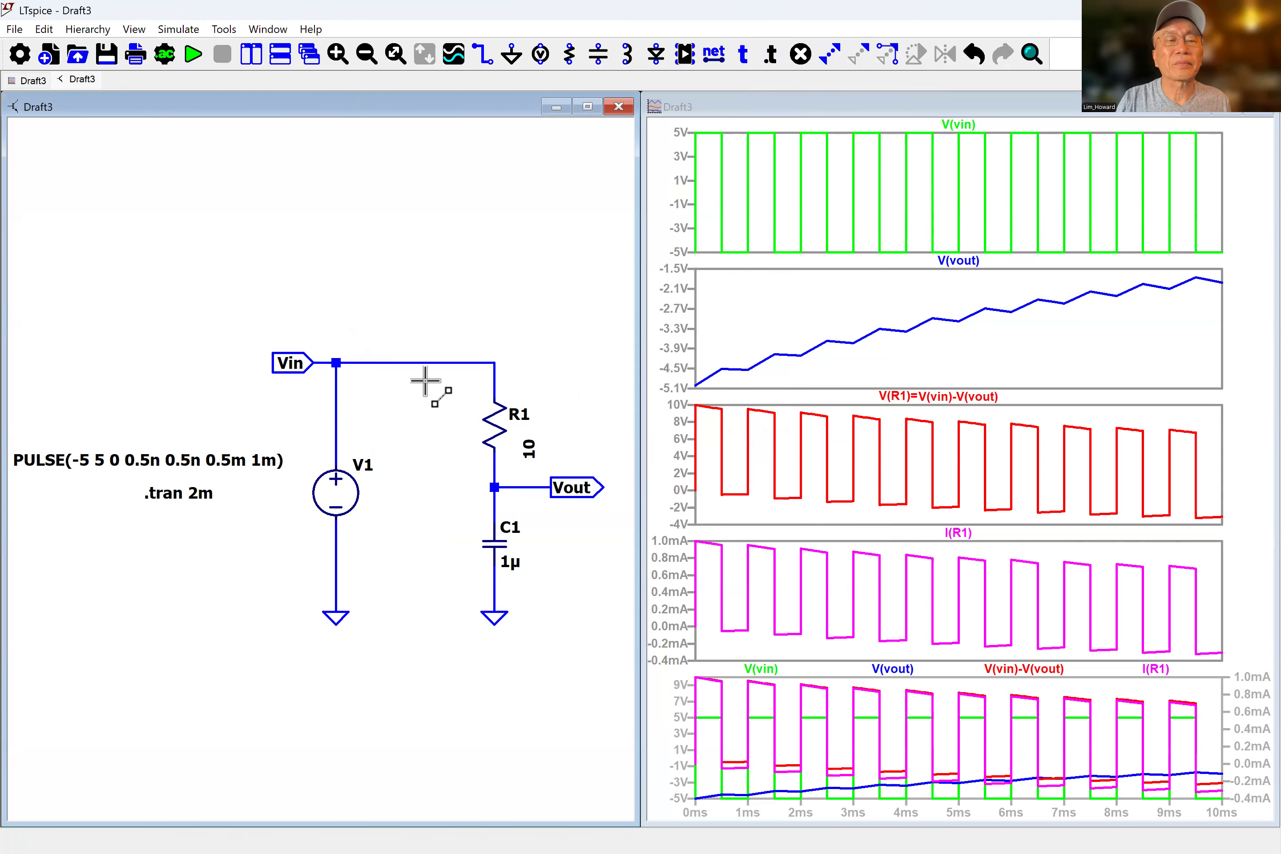
left_click(194, 54)
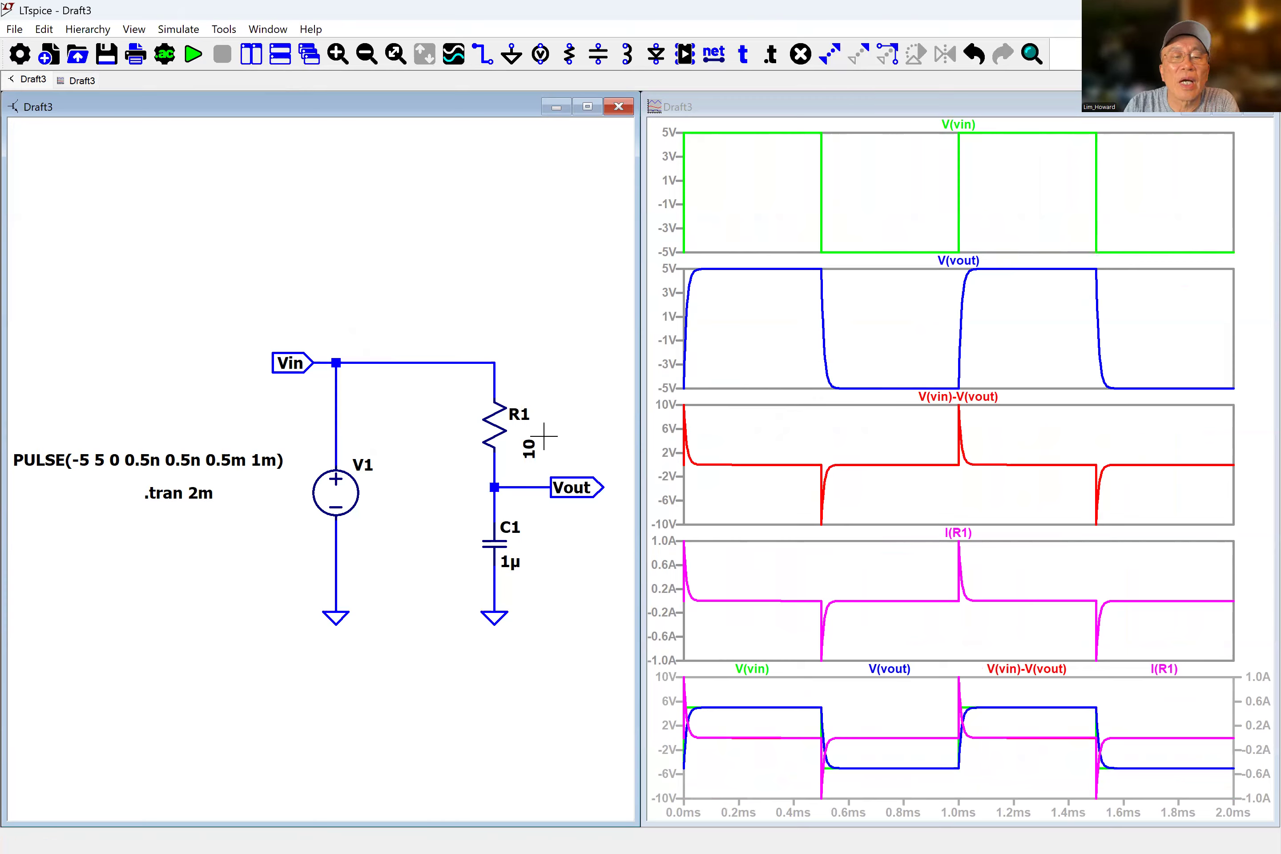
Change resistor R1's value to 60 and rerun the simulation.
right_click(526, 452)
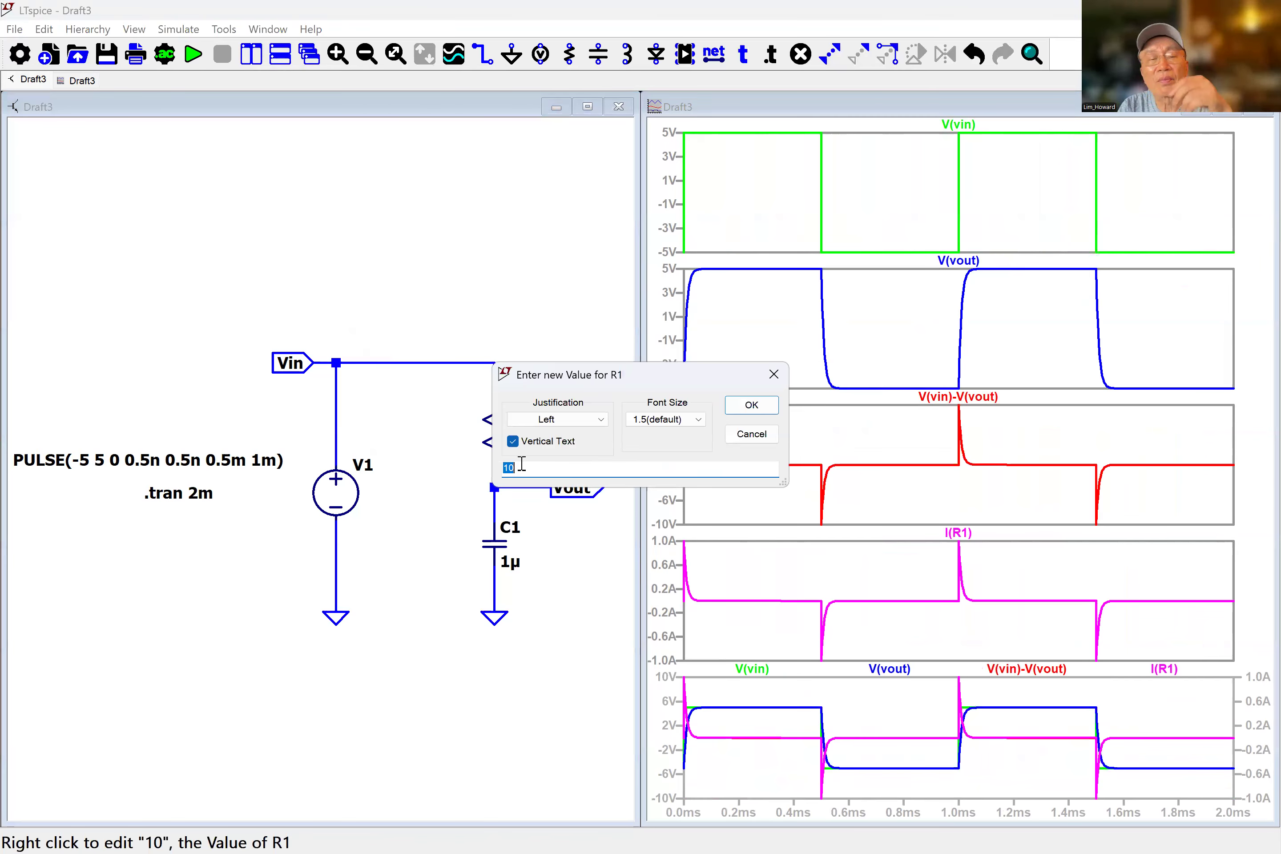
type("60")
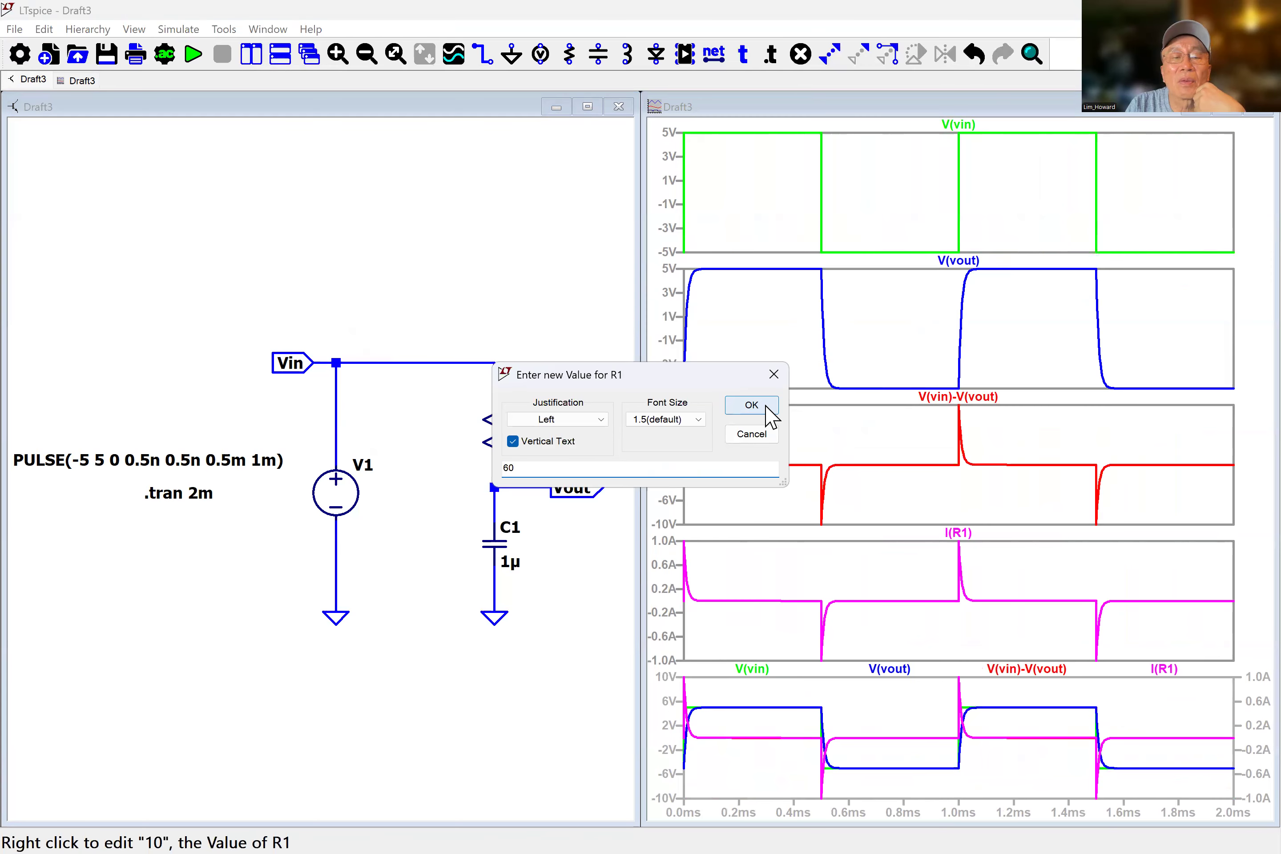
key("Return")
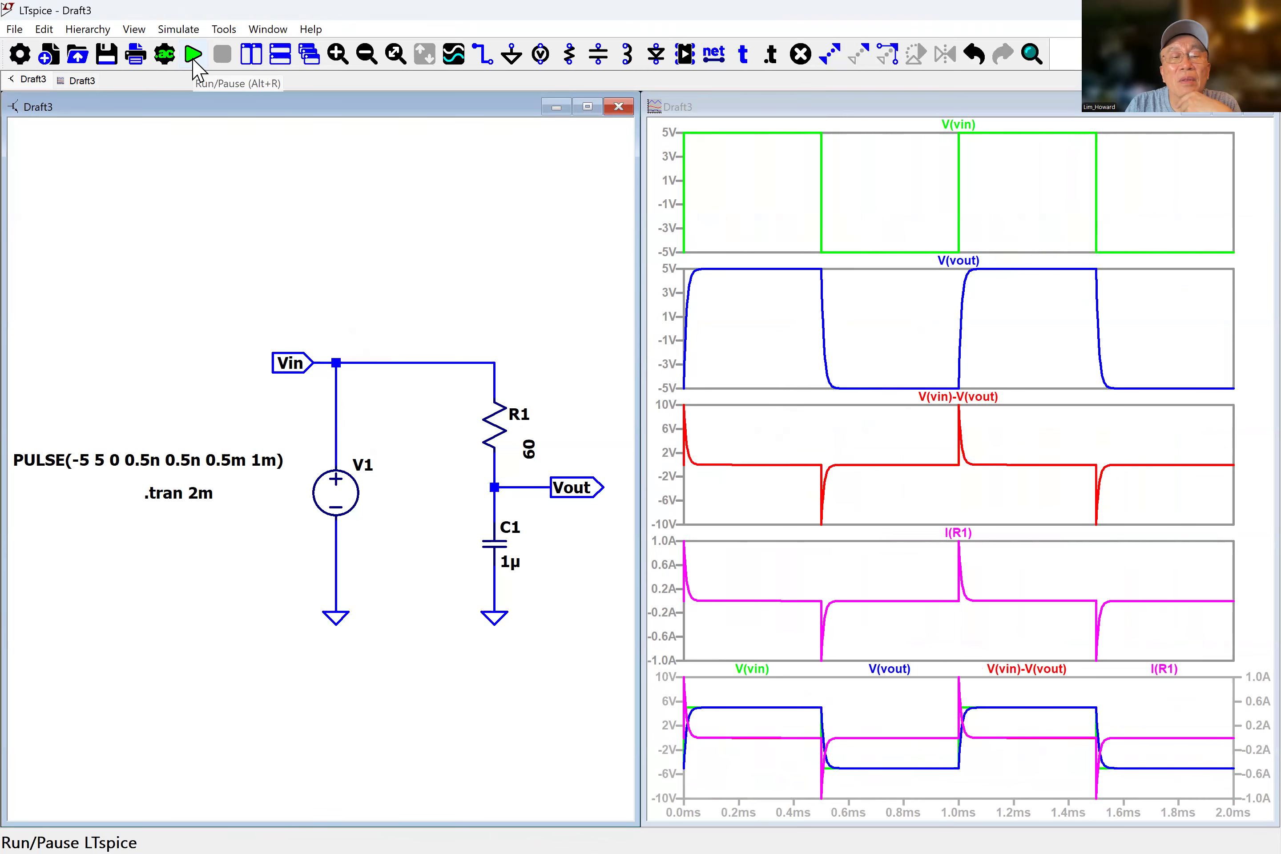
left_click(194, 57)
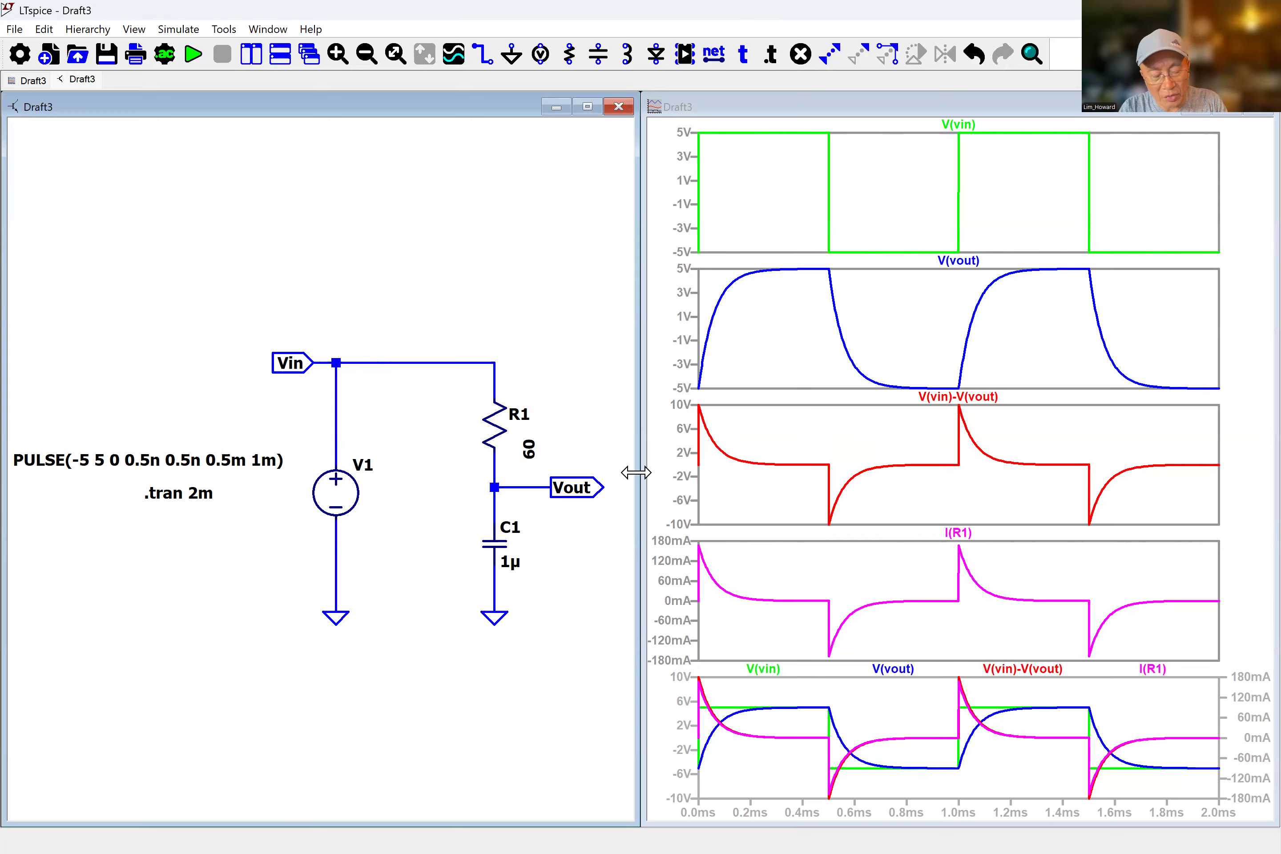
Change resistor R1's value to 1000 and rerun the simulation.
right_click(532, 449)
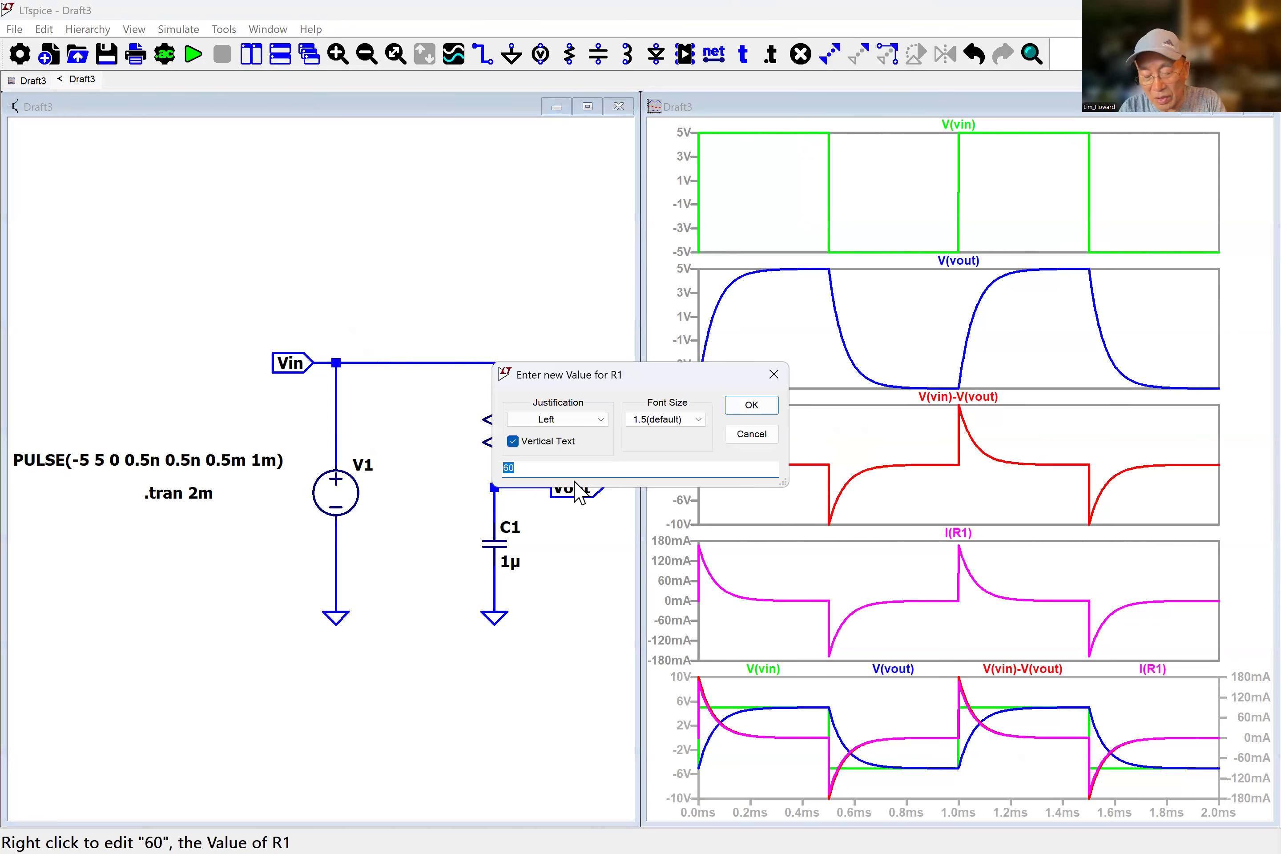
type("1000")
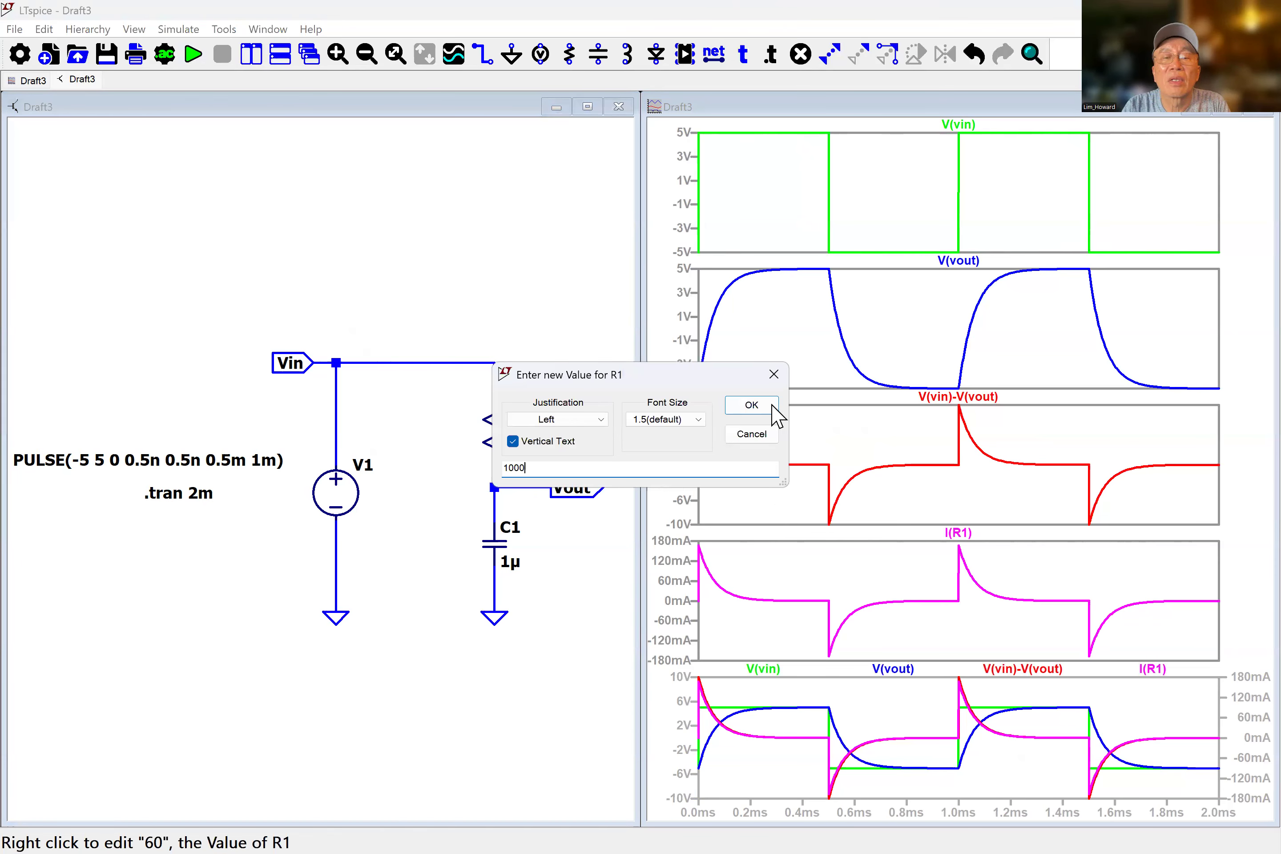
key("Return")
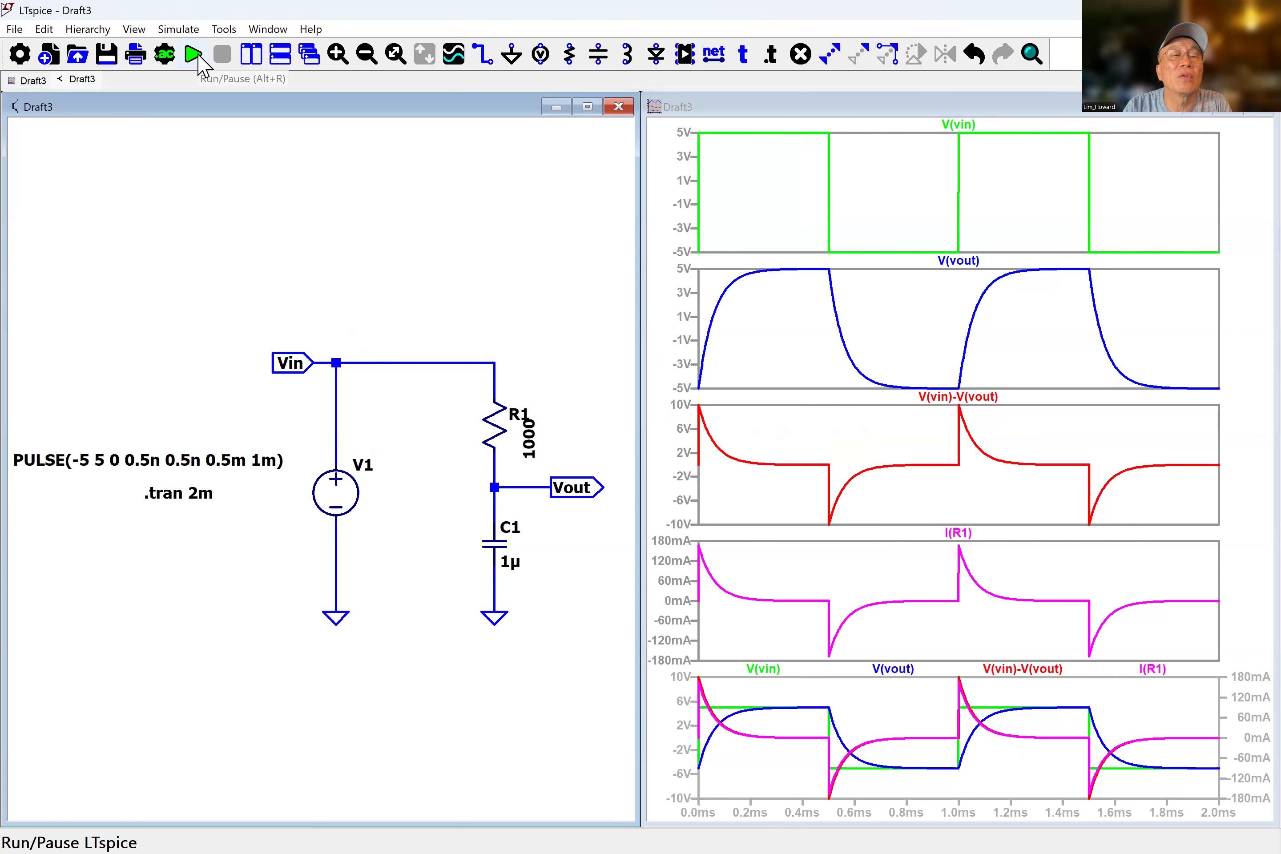
left_click(193, 54)
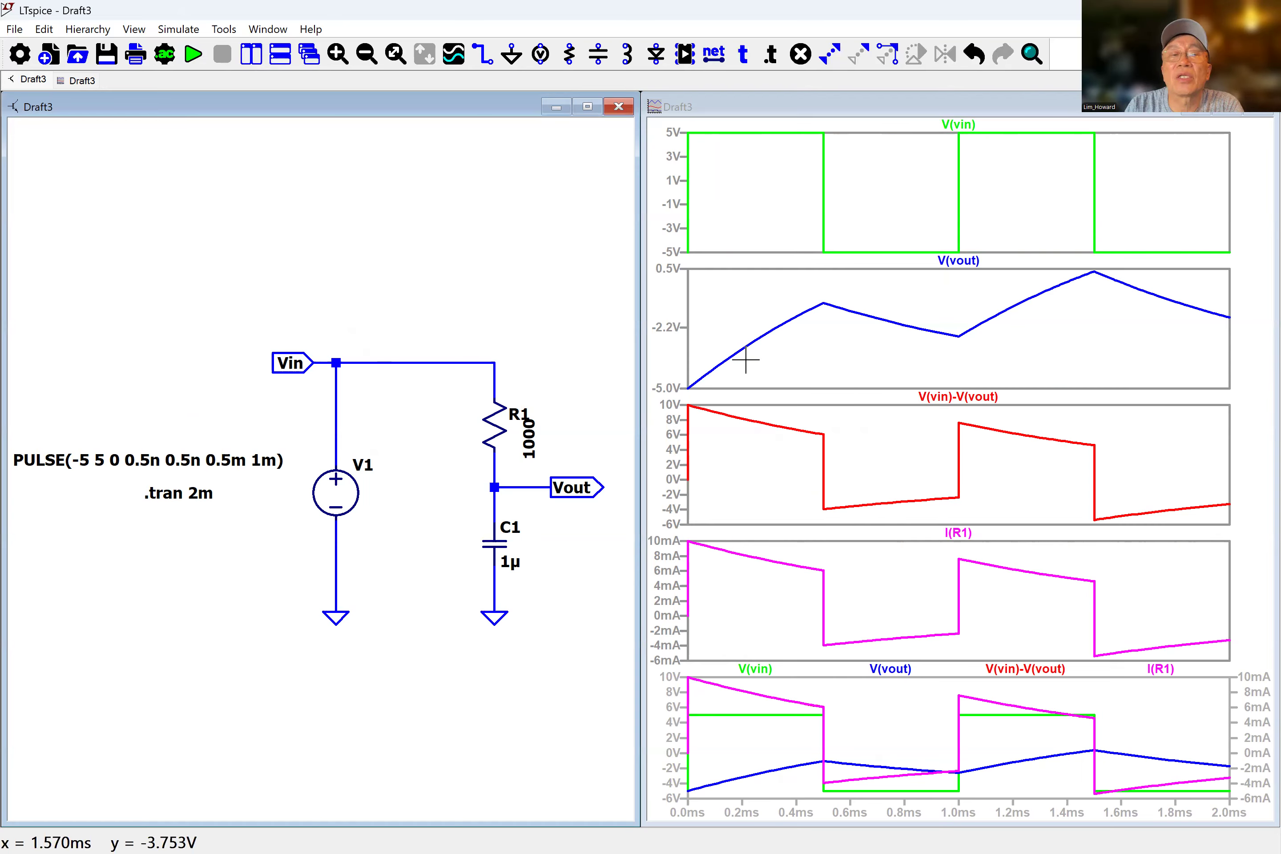
Open the Settings dialog and try a schematic pen thickness of 1, then restore it to 5.
left_click(223, 30)
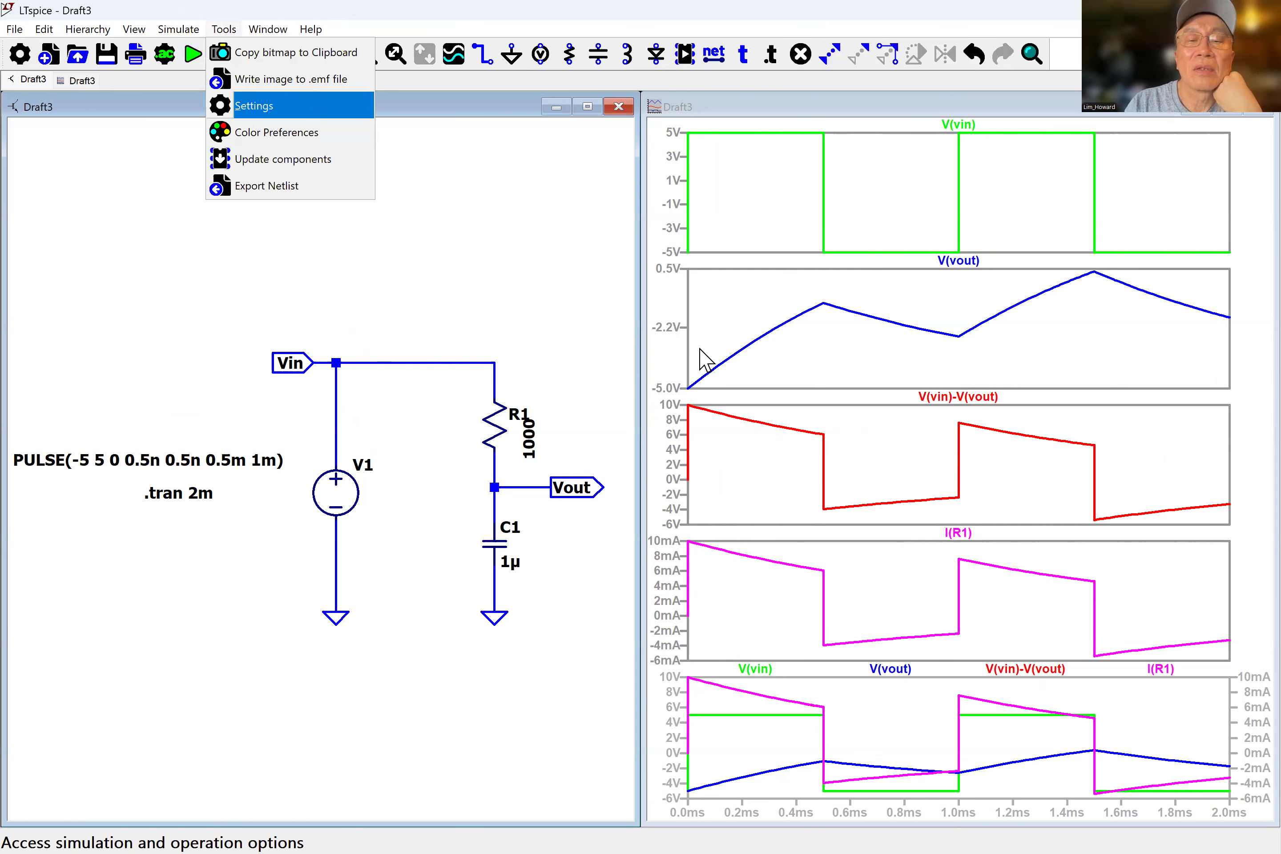
key("Return")
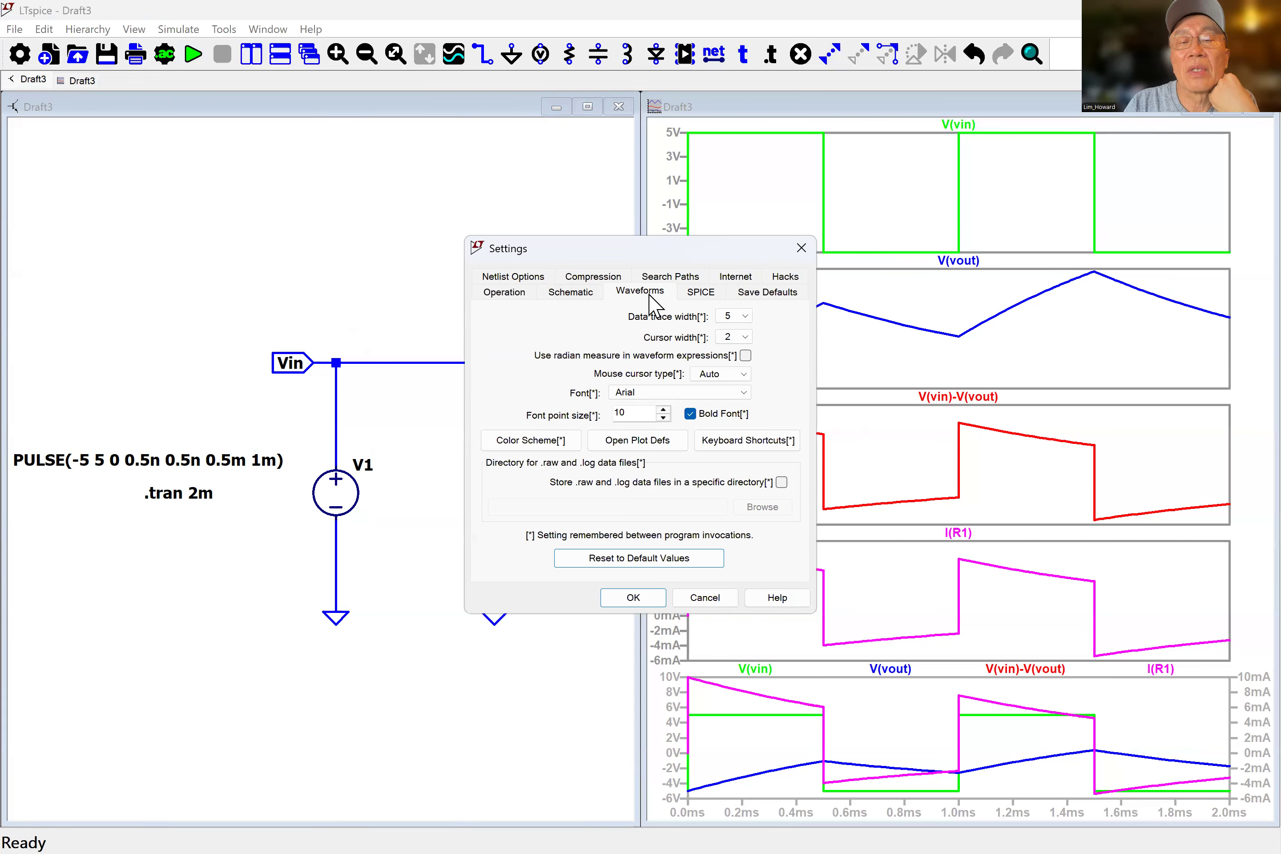
left_click(560, 293)
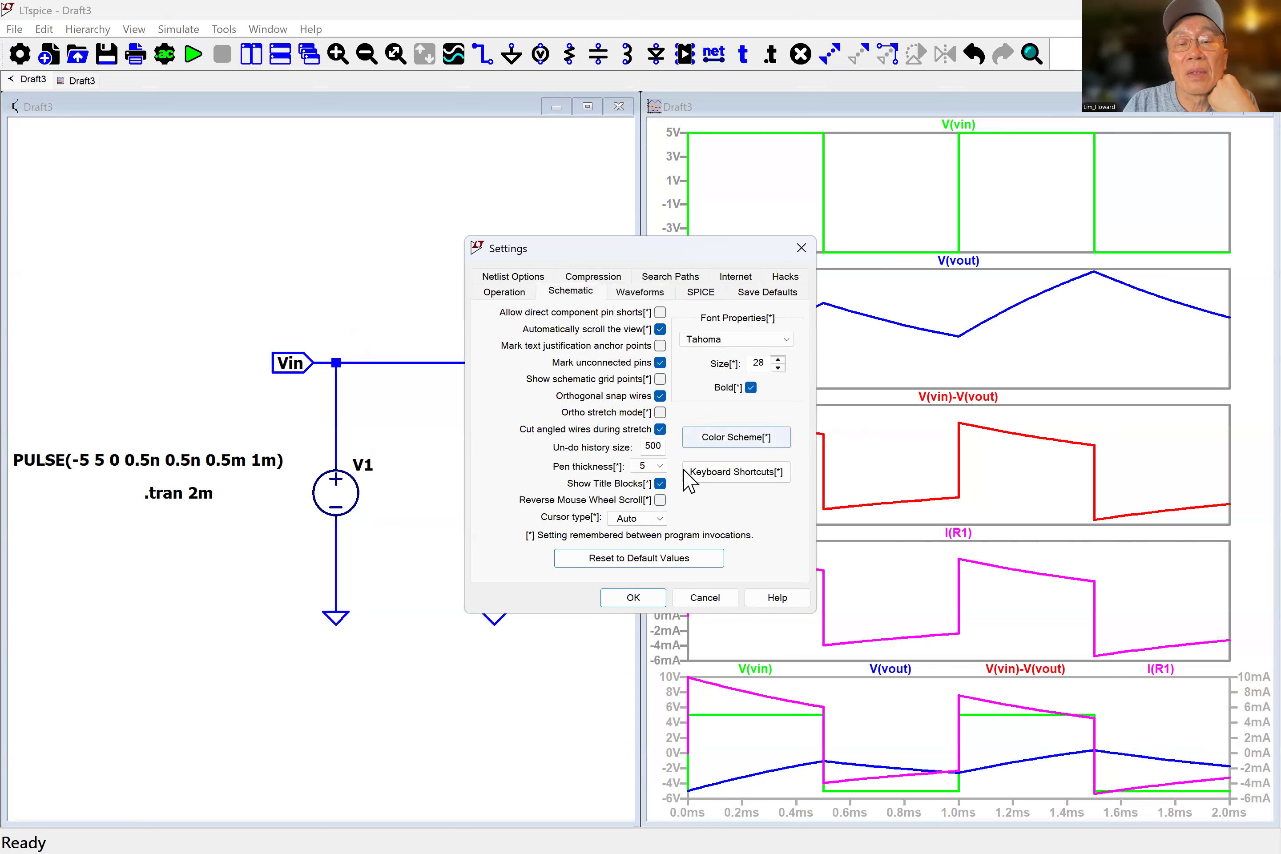
left_click(654, 467)
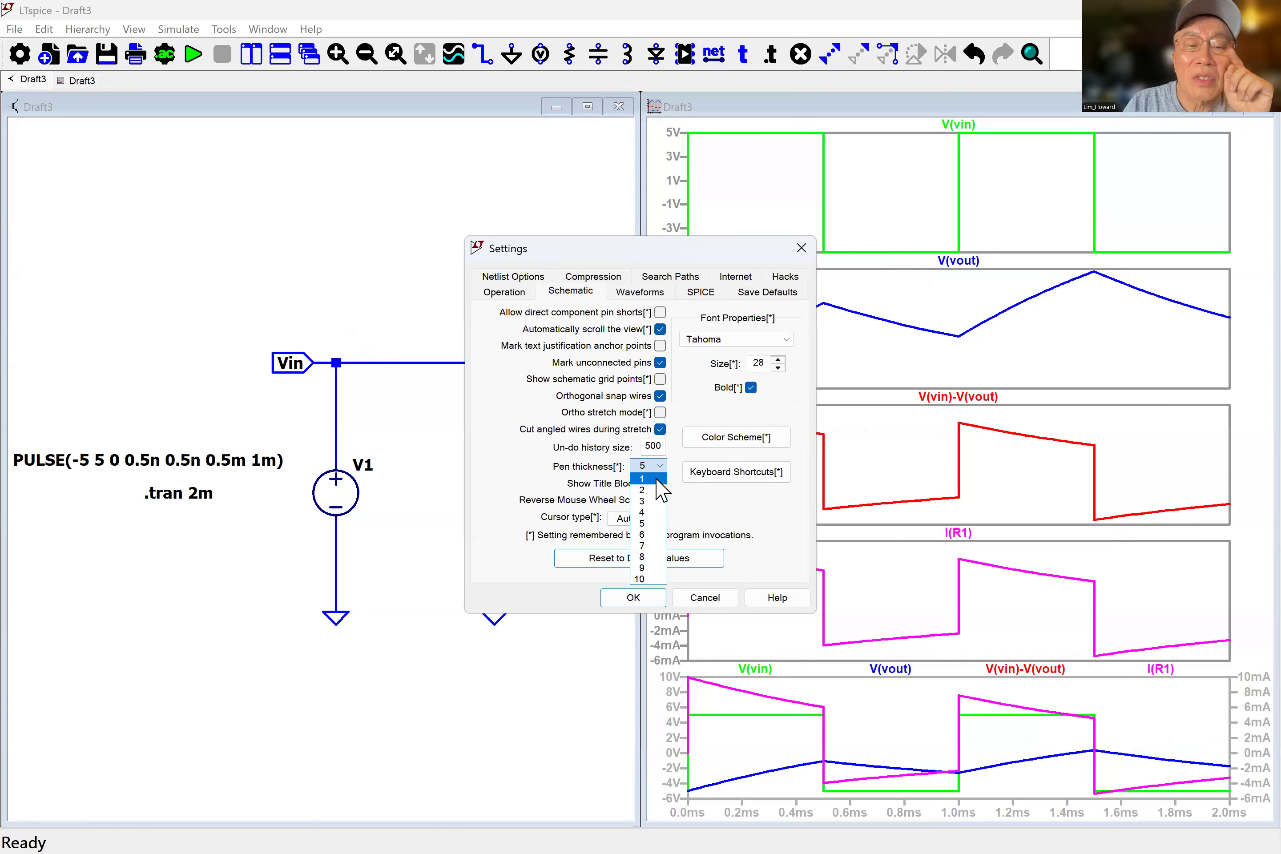
left_click(656, 480)
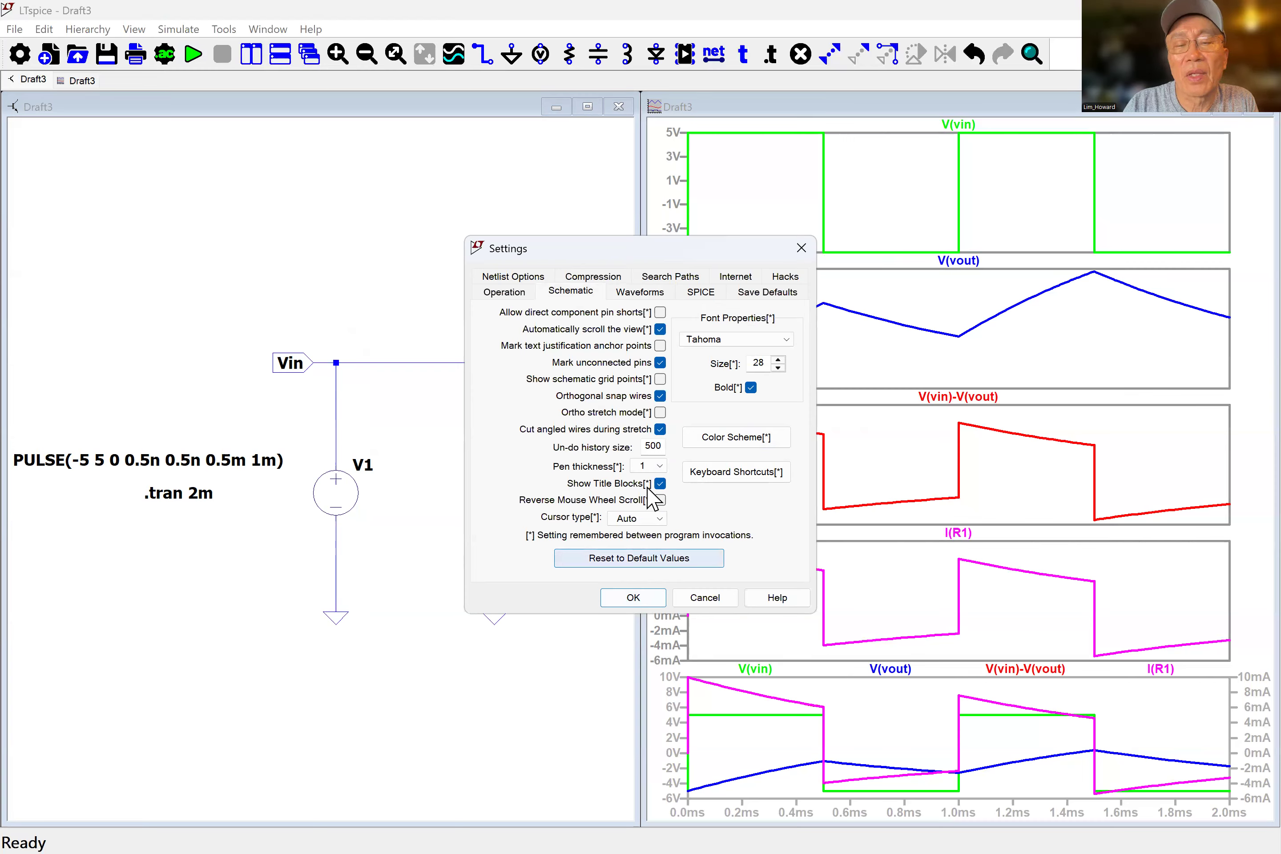
left_click(663, 466)
left_click(655, 525)
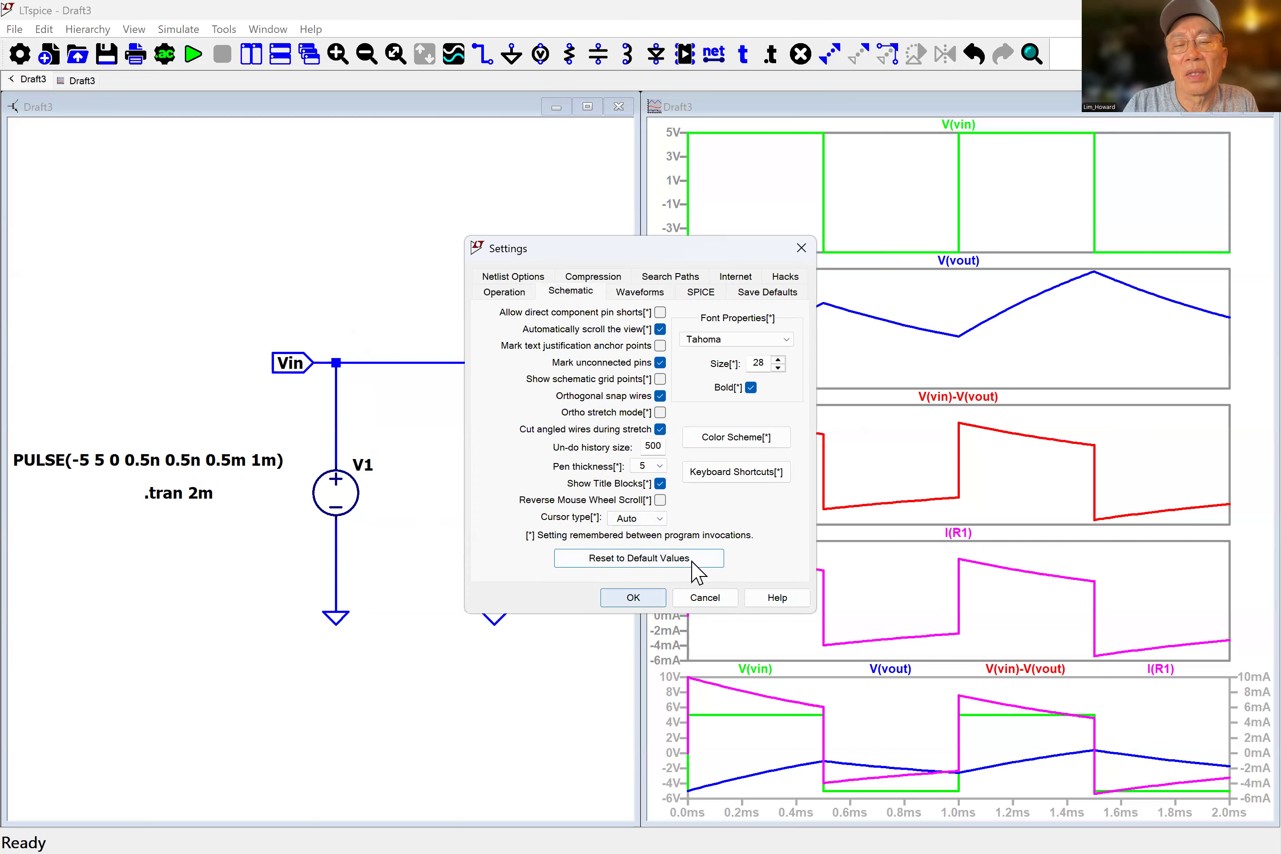
Try a waveform data trace width of 1, then restore it to 5.
left_click(642, 293)
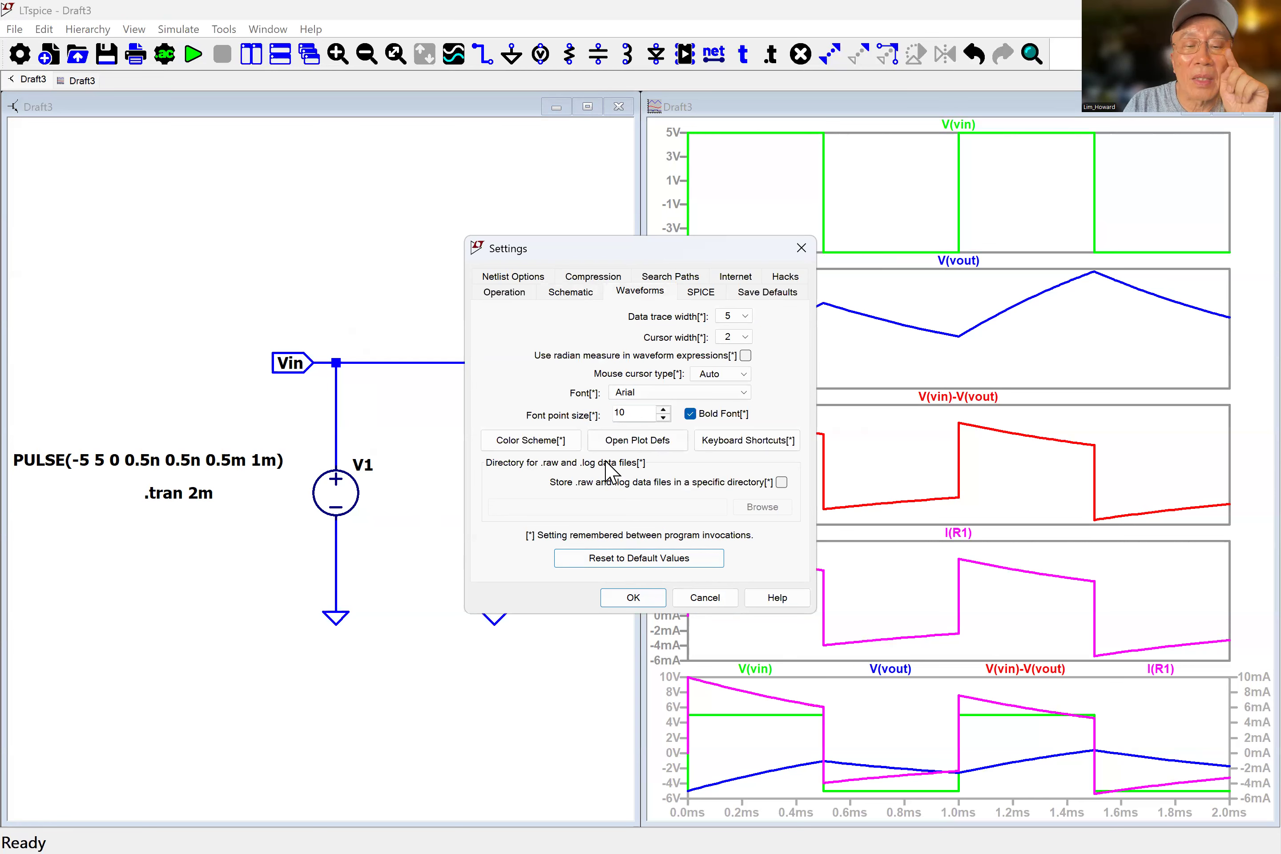
left_click(747, 316)
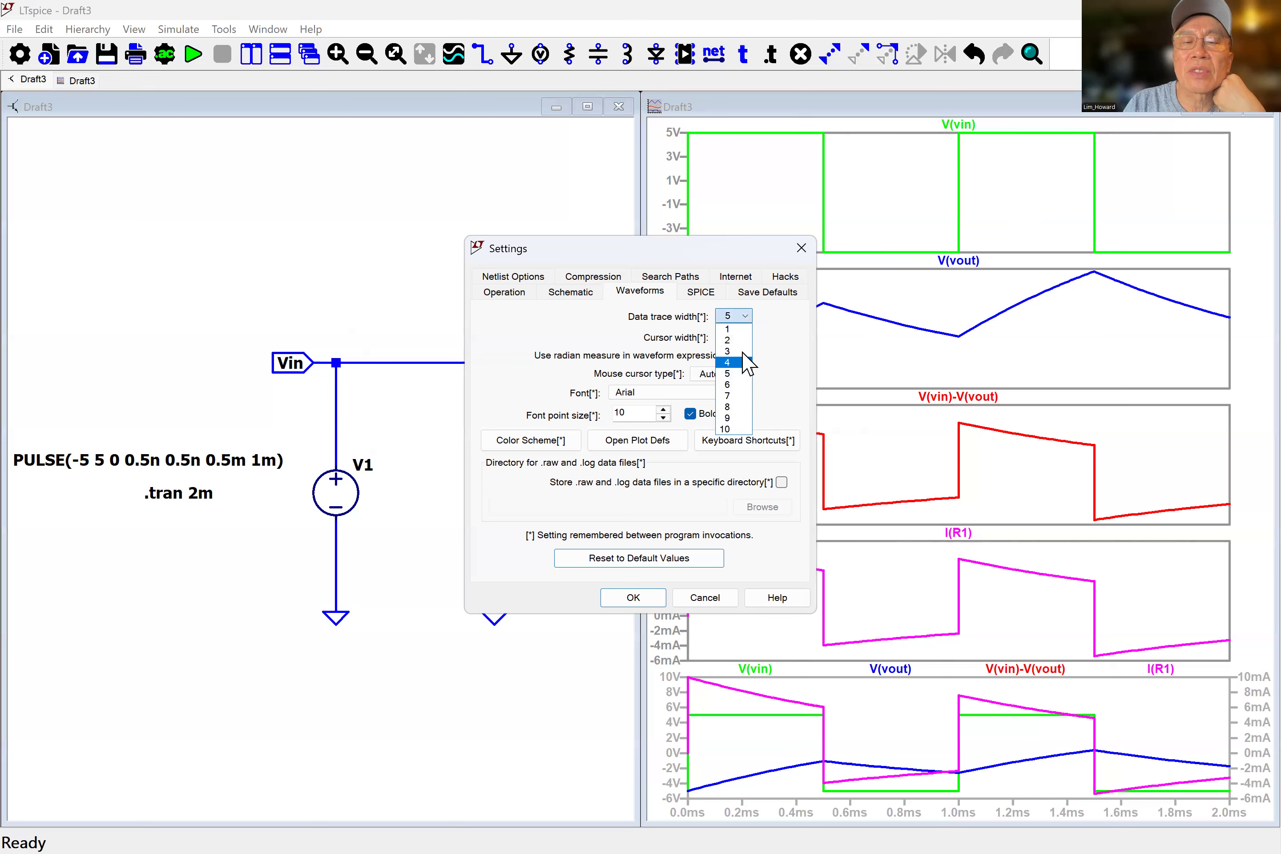
left_click(738, 329)
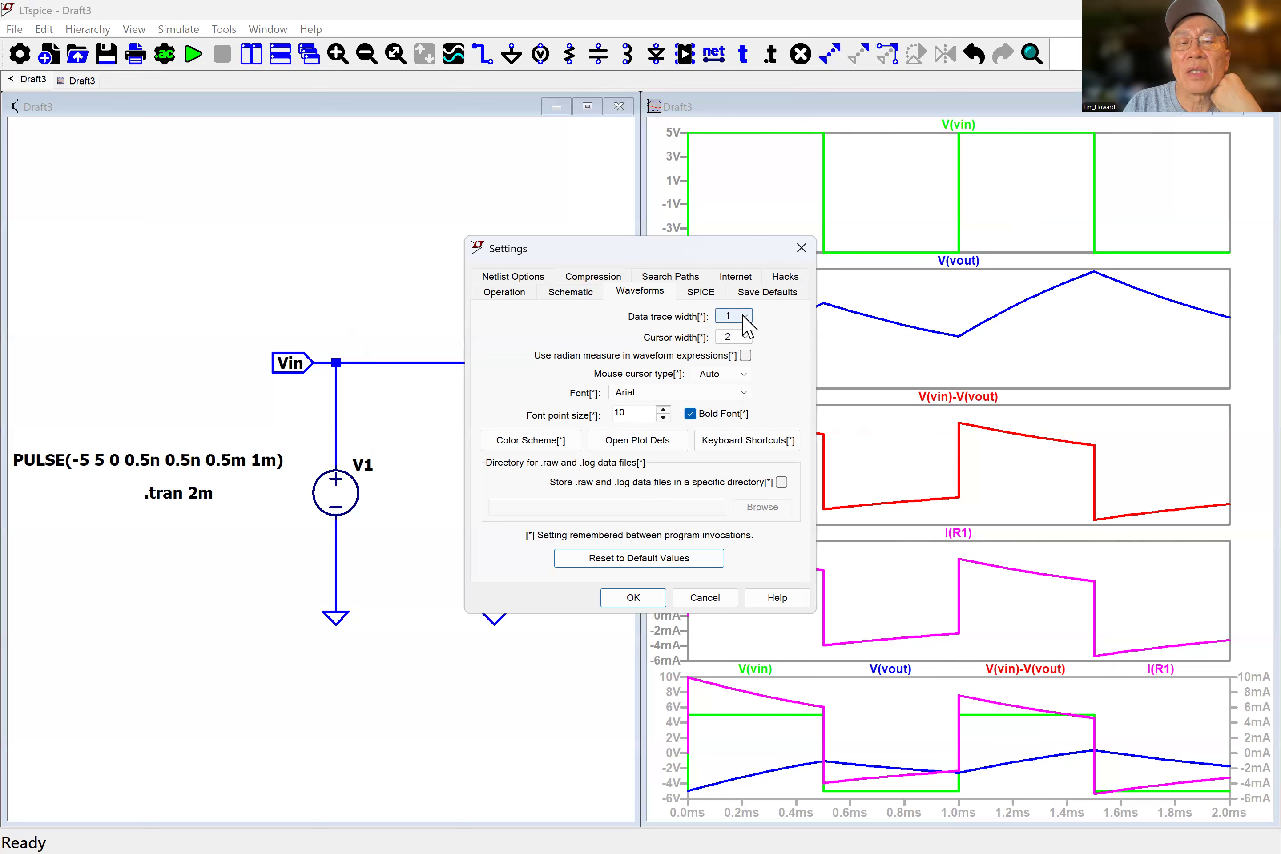
left_click(742, 315)
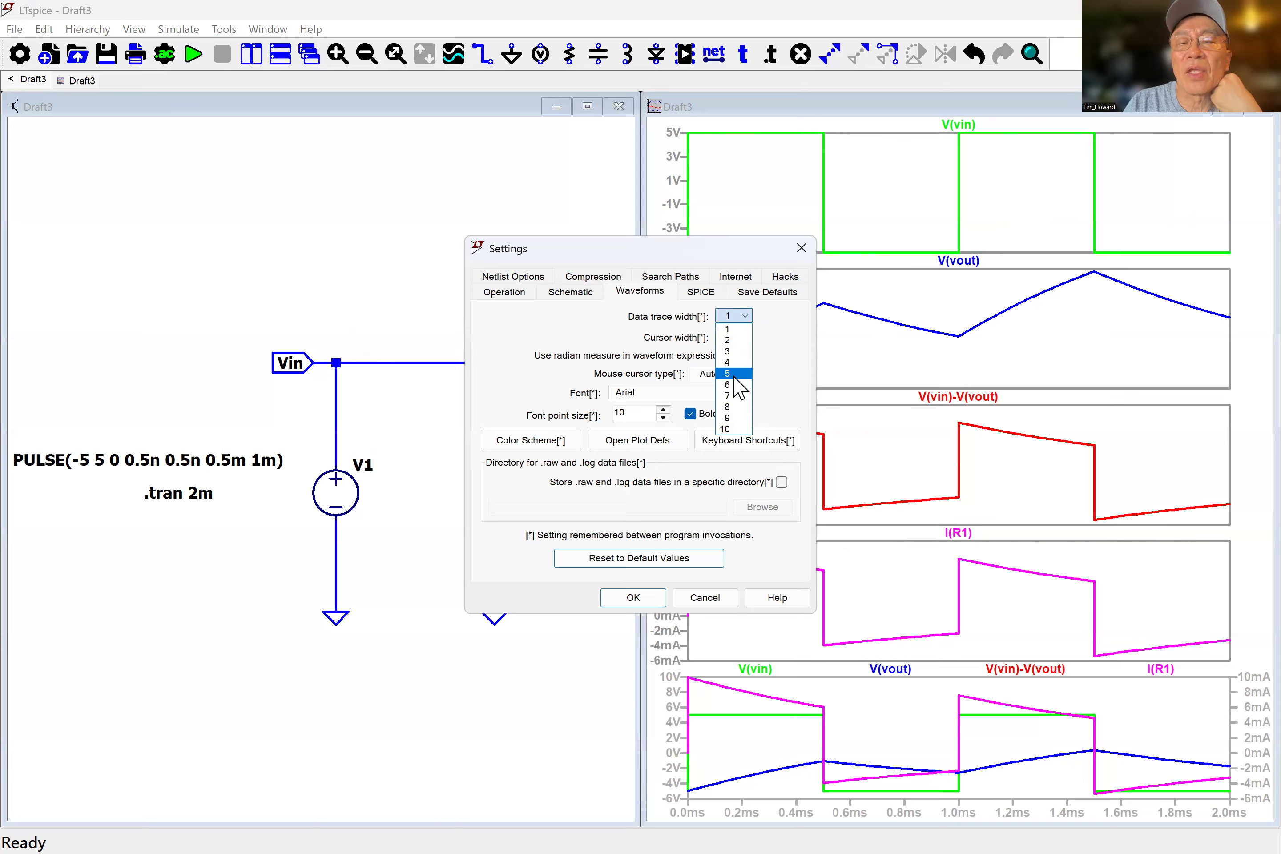
left_click(733, 375)
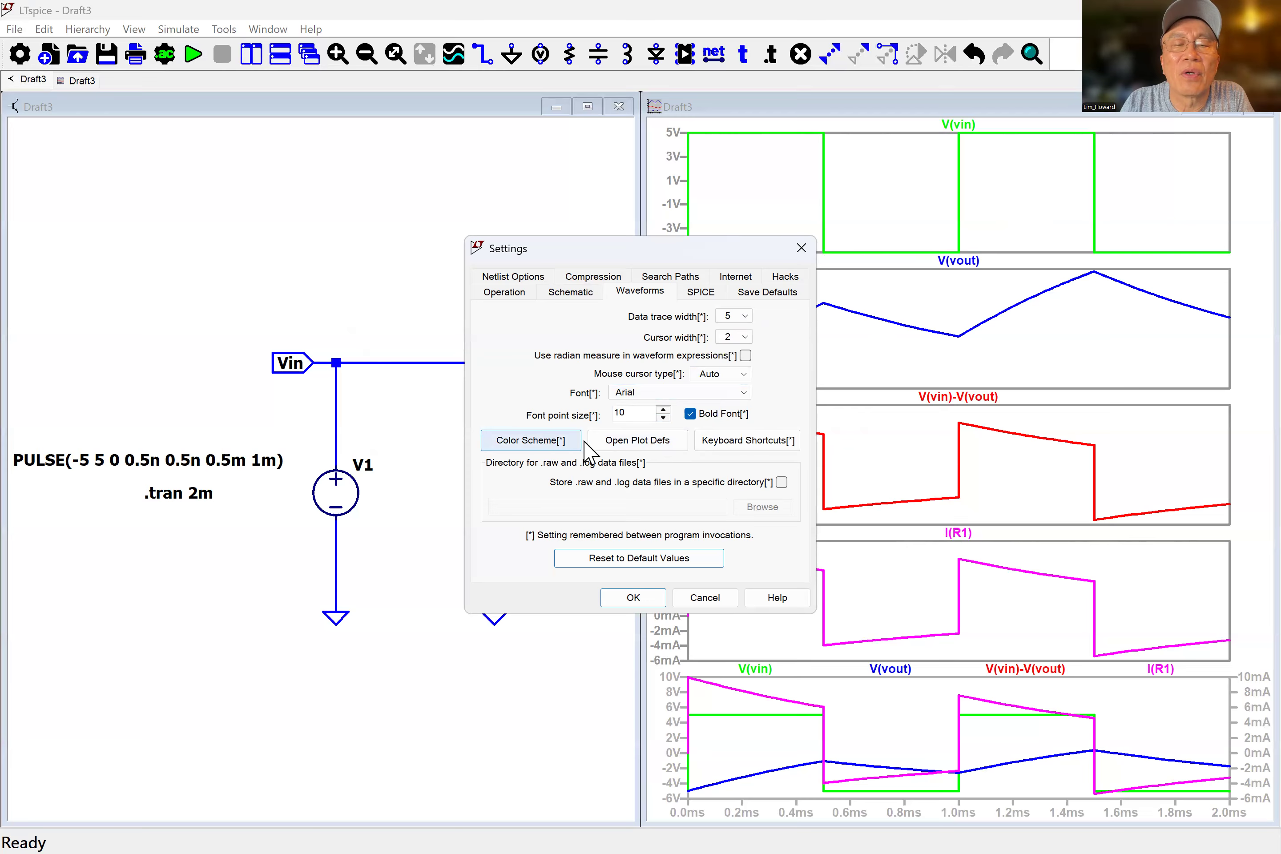
Open the waveform color scheme editor and set the plot background to black (red, green, blue 0), applying it.
left_click(548, 446)
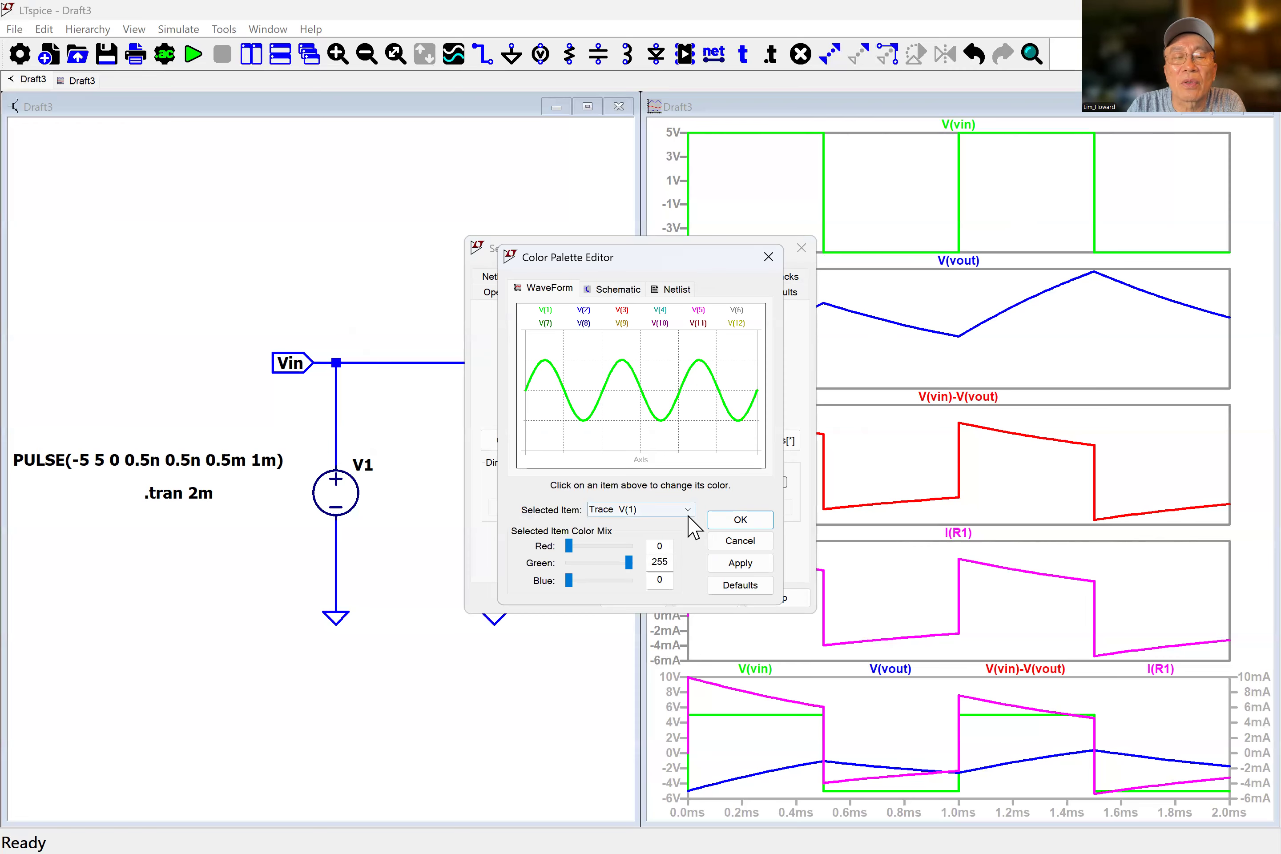
left_click(544, 442)
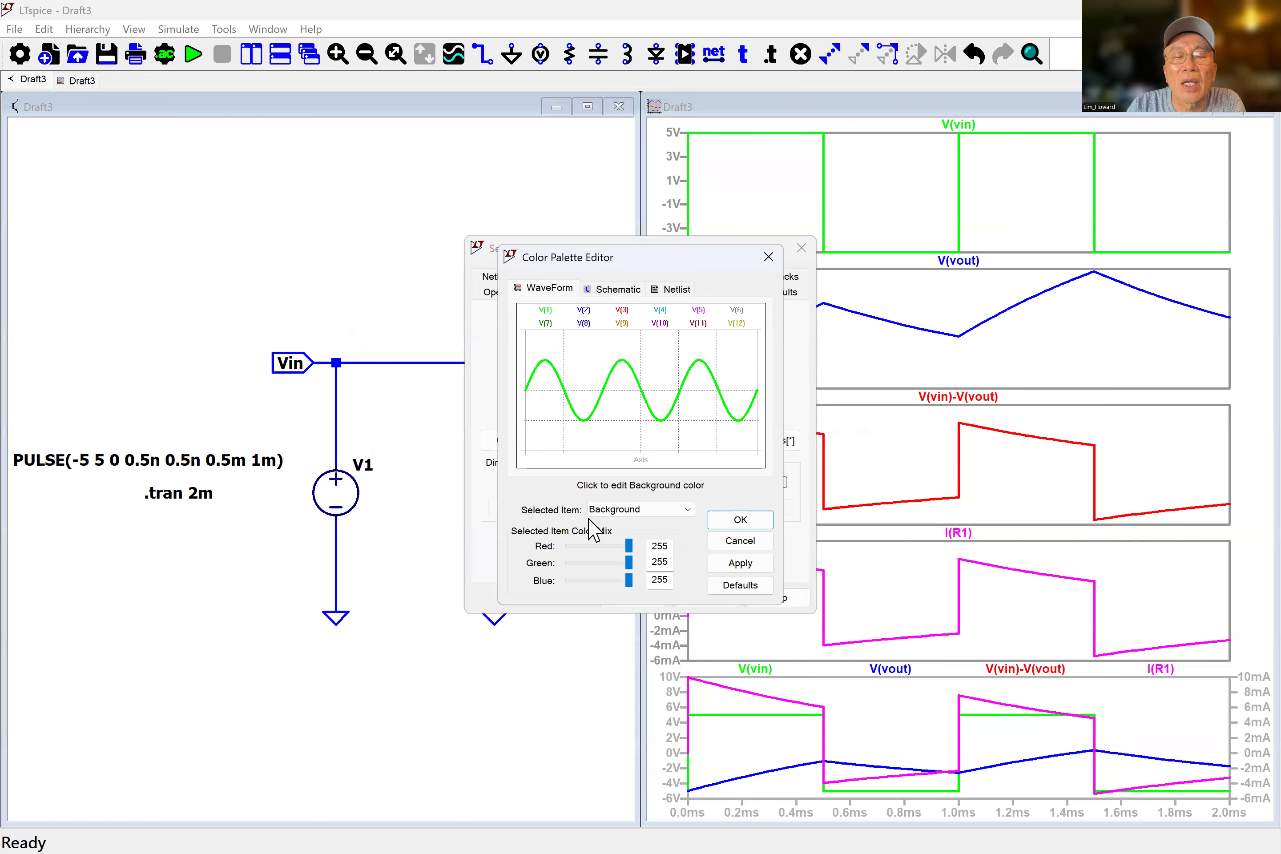
left_click(591, 413)
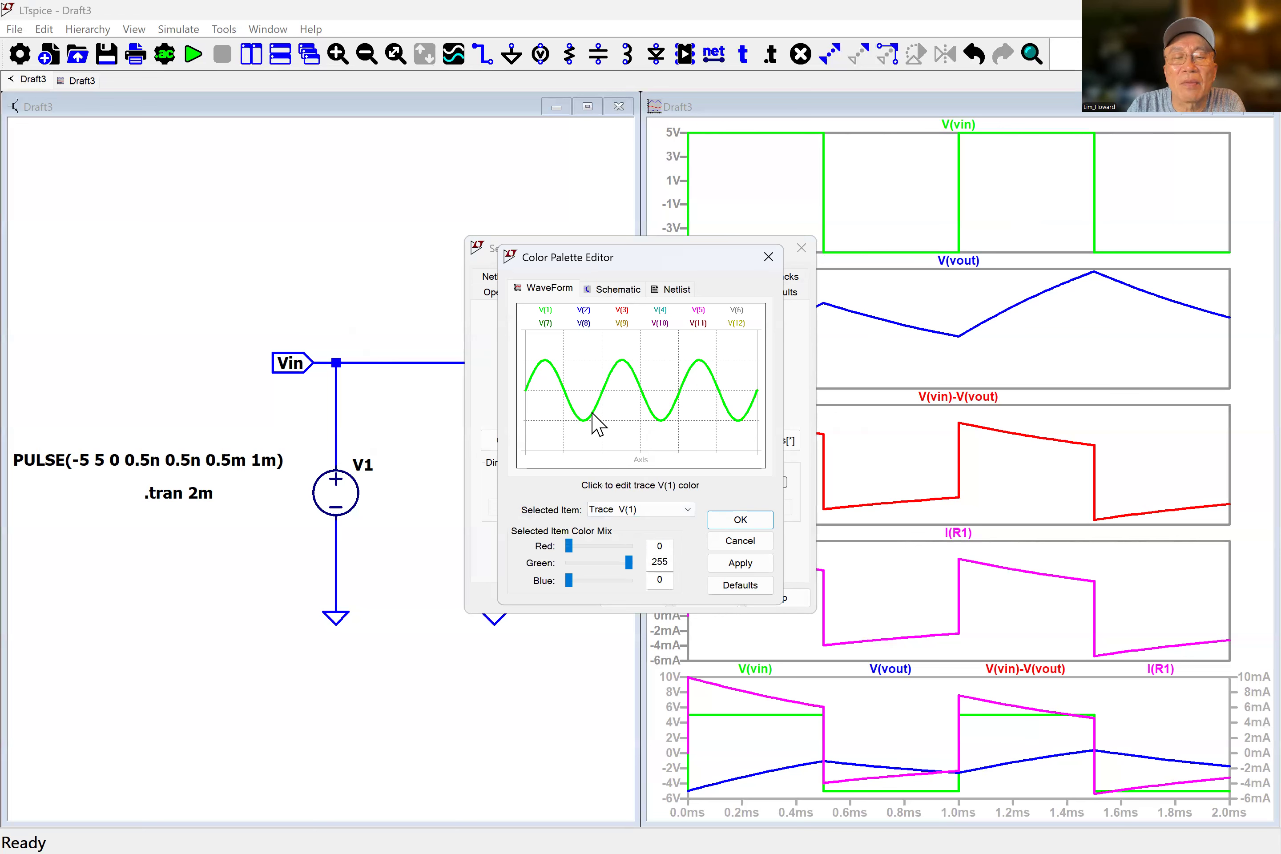
left_click(688, 510)
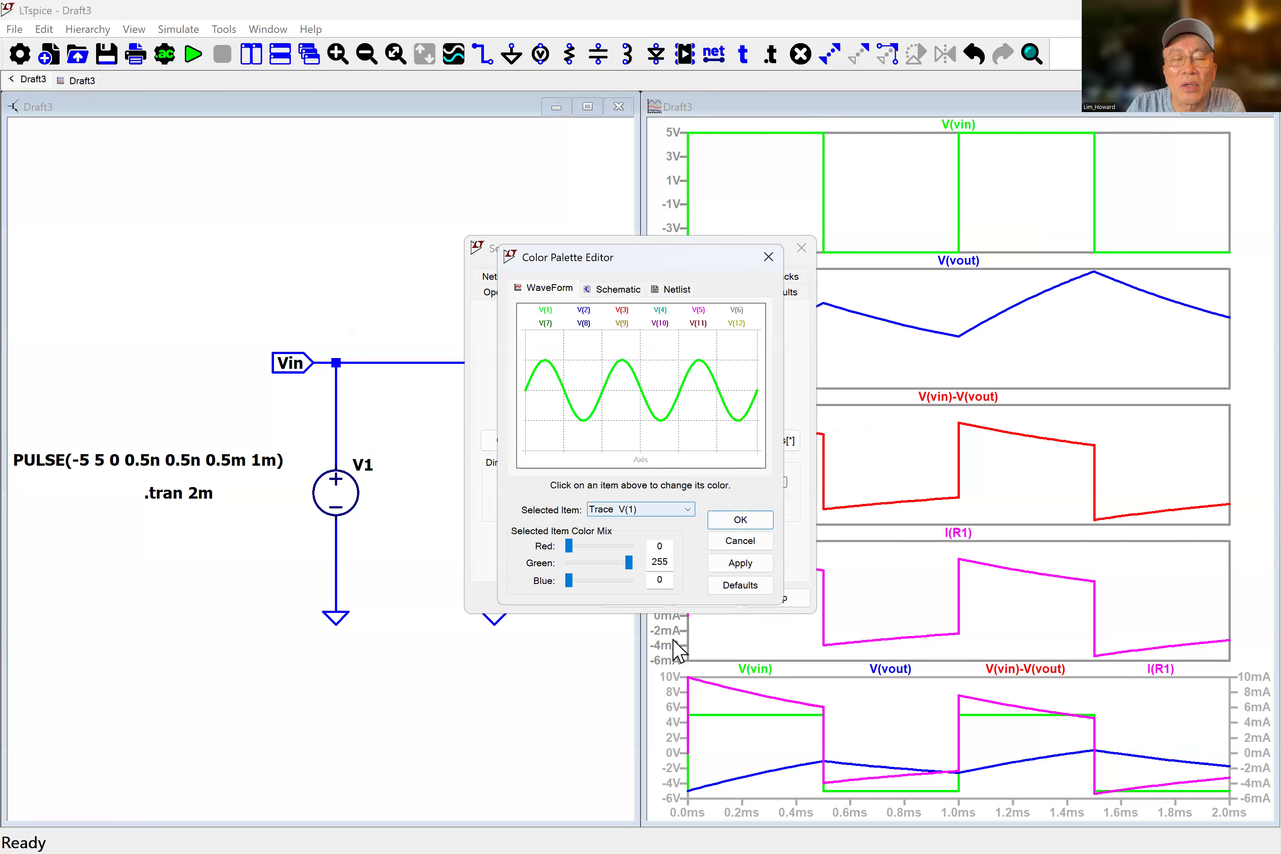
left_click(637, 689)
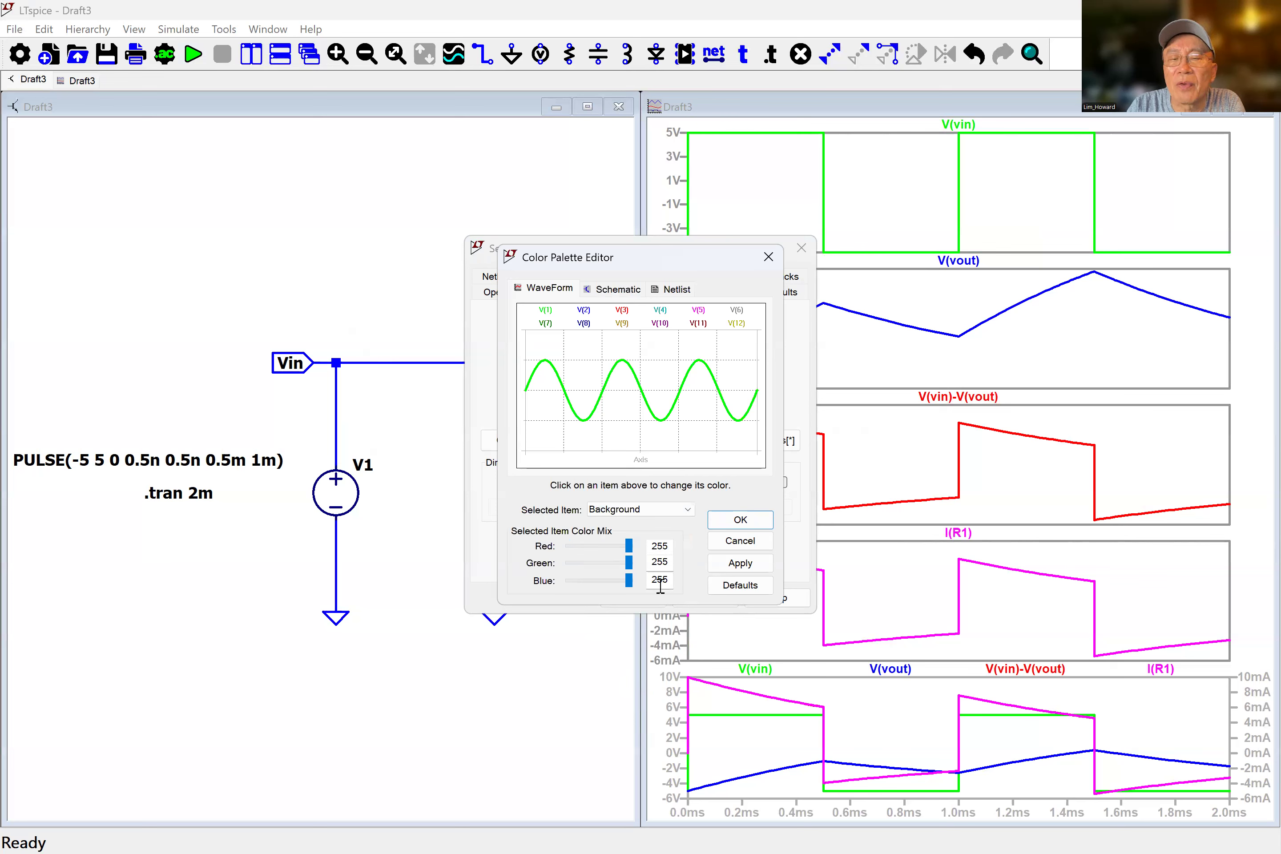
left_click_drag(628, 545, 568, 582)
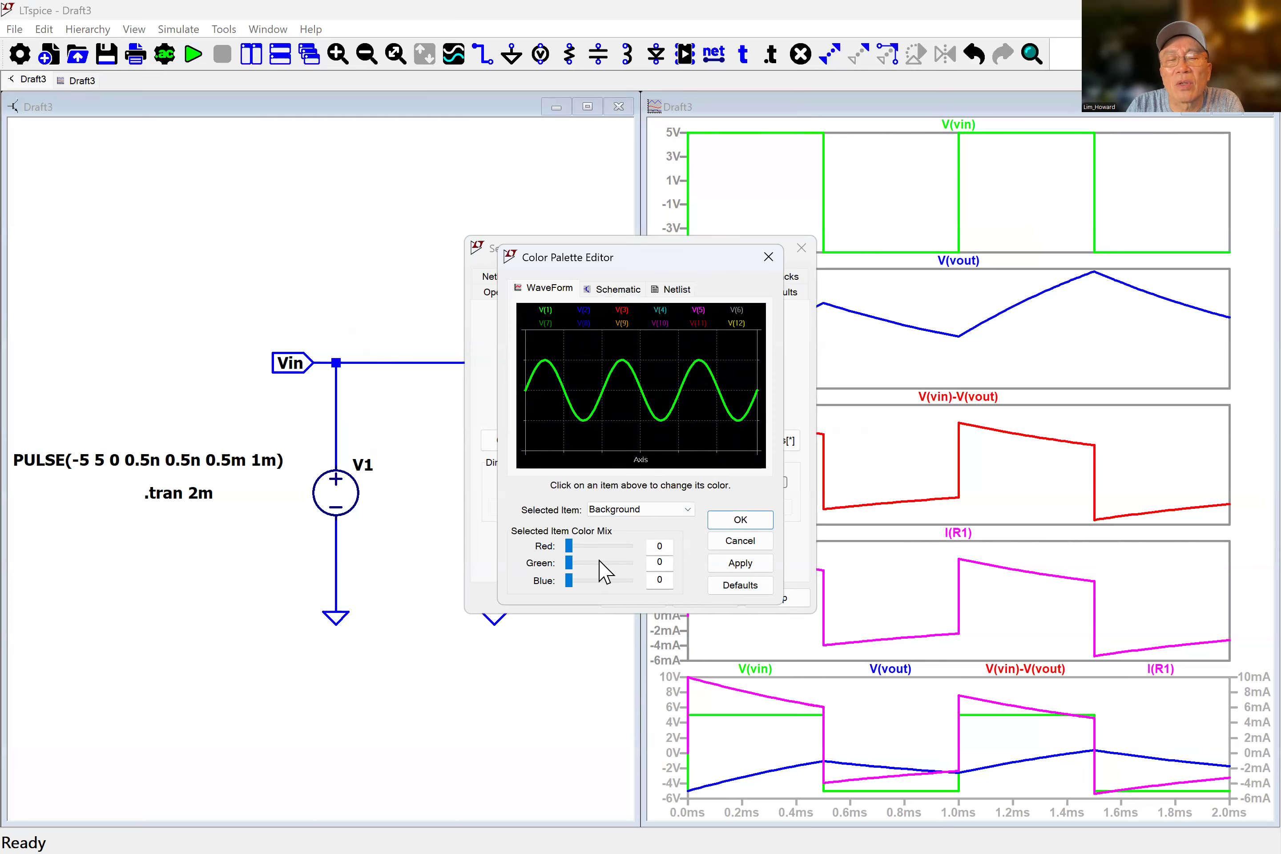
left_click_drag(573, 545, 650, 590)
left_click(742, 562)
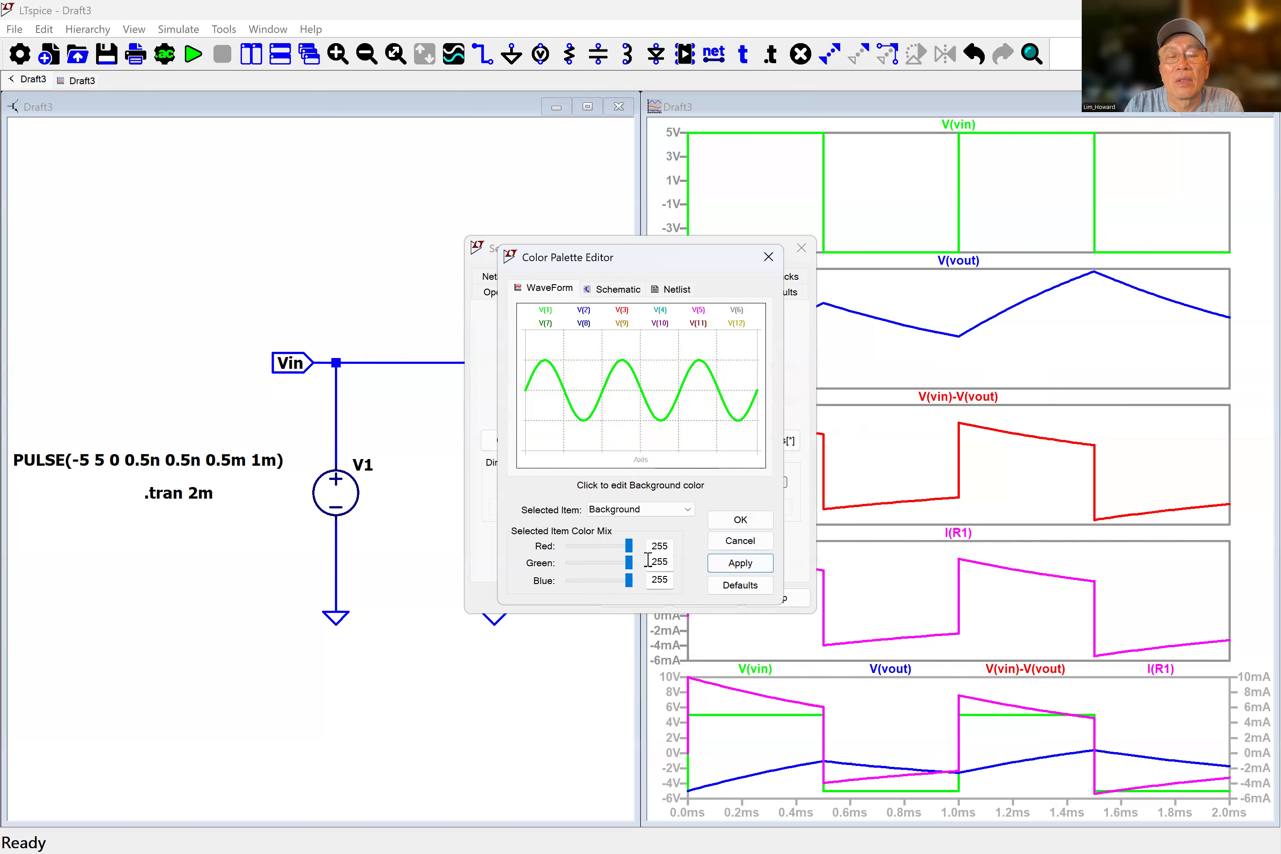
left_click_drag(629, 547, 538, 559)
left_click_drag(629, 562, 556, 561)
left_click_drag(629, 581, 562, 582)
left_click(740, 563)
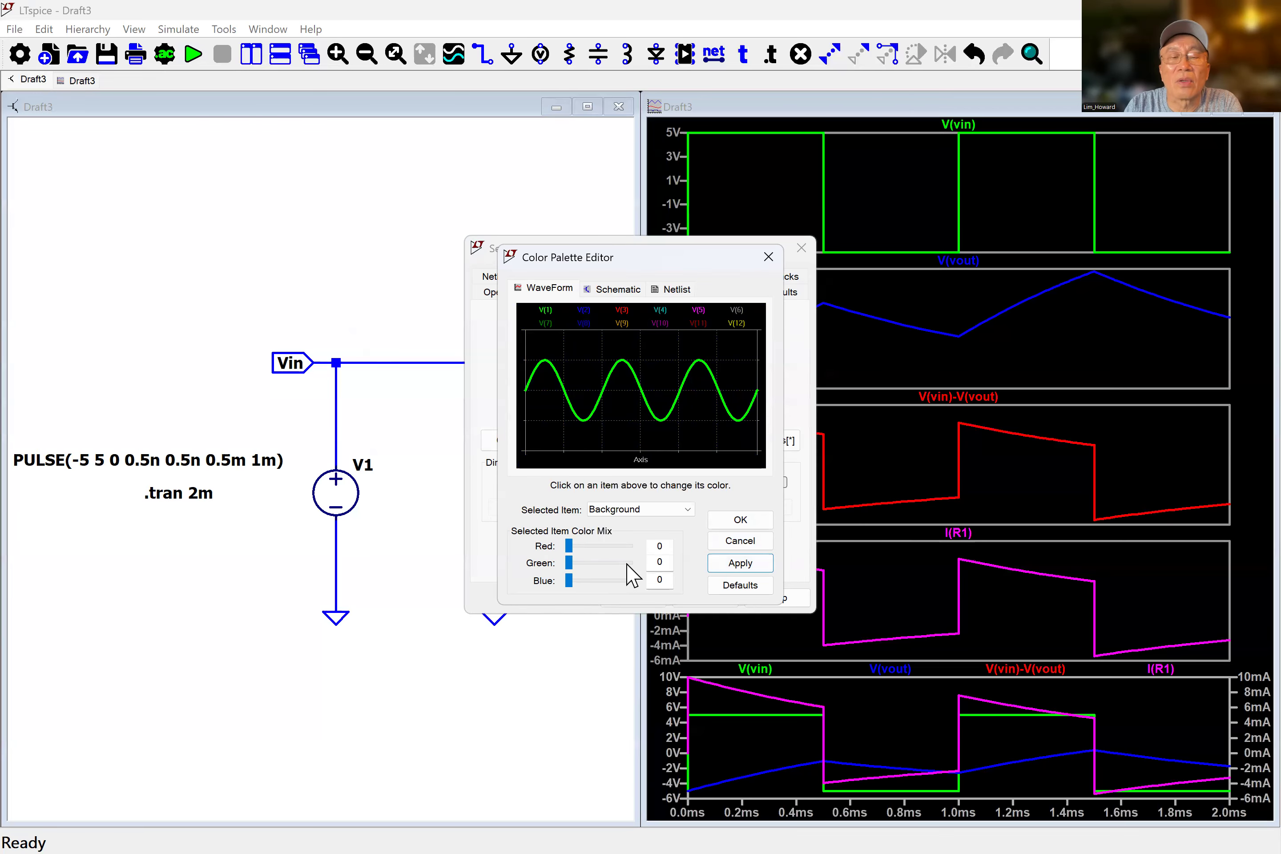
Mix the background color to red 255, green 255, blue 255 and confirm the color palette editor.
left_click_drag(569, 547, 655, 561)
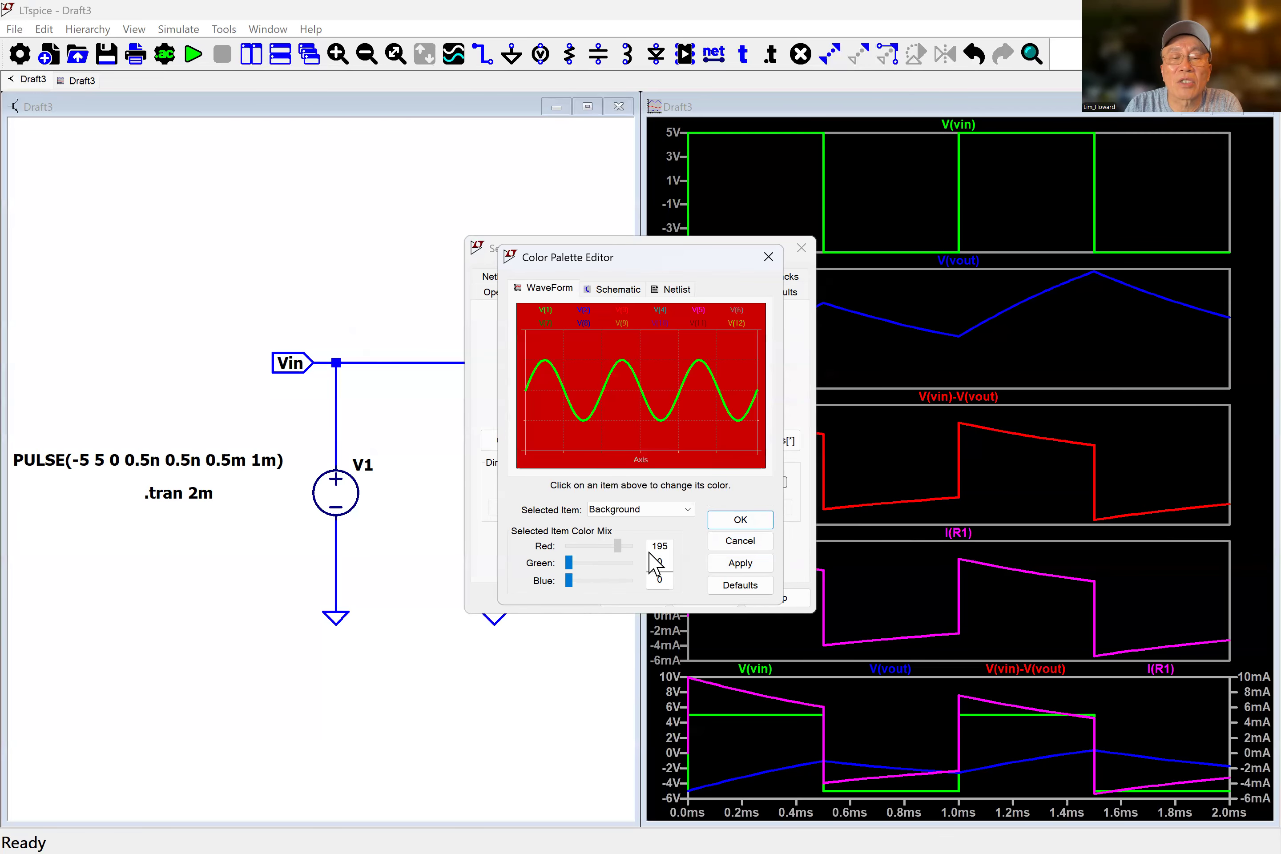
left_click_drag(569, 563, 654, 568)
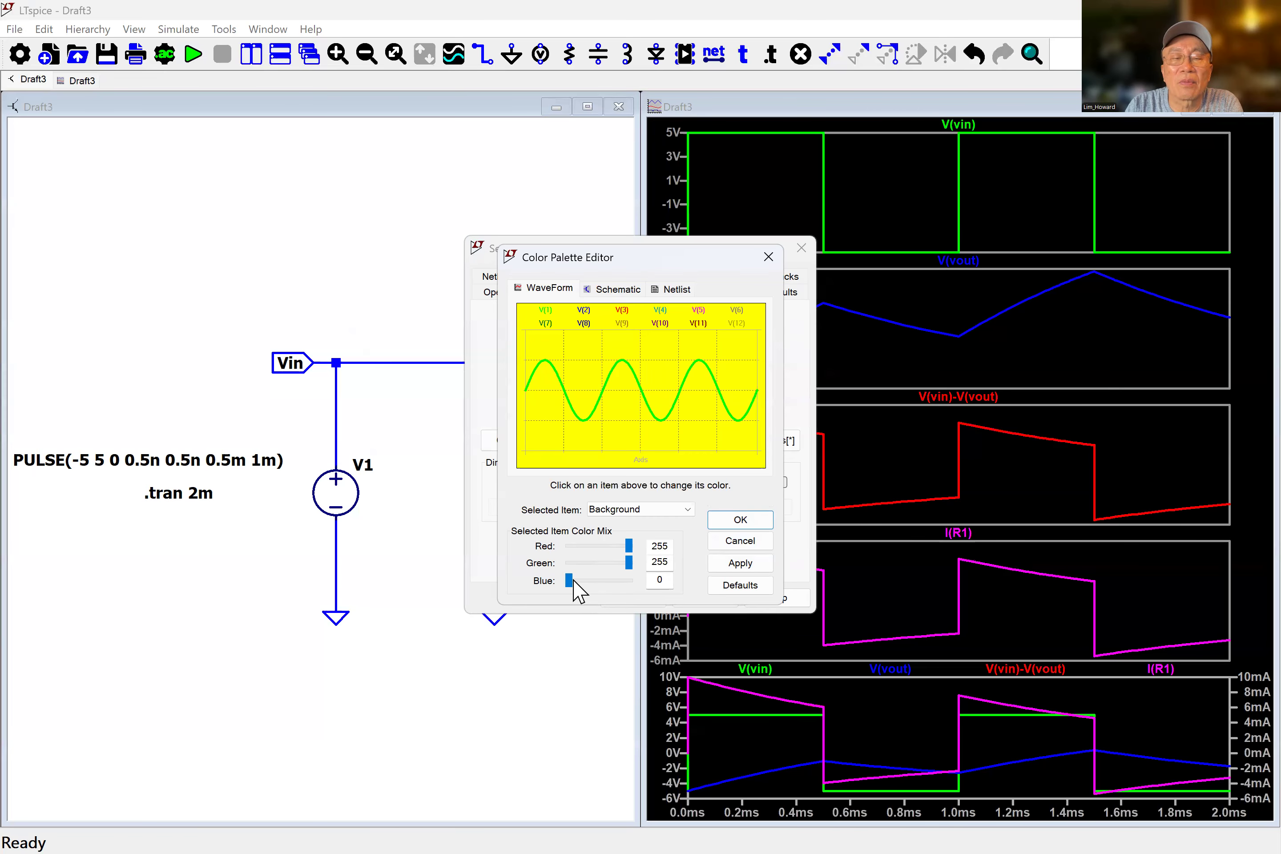
left_click_drag(573, 587, 635, 585)
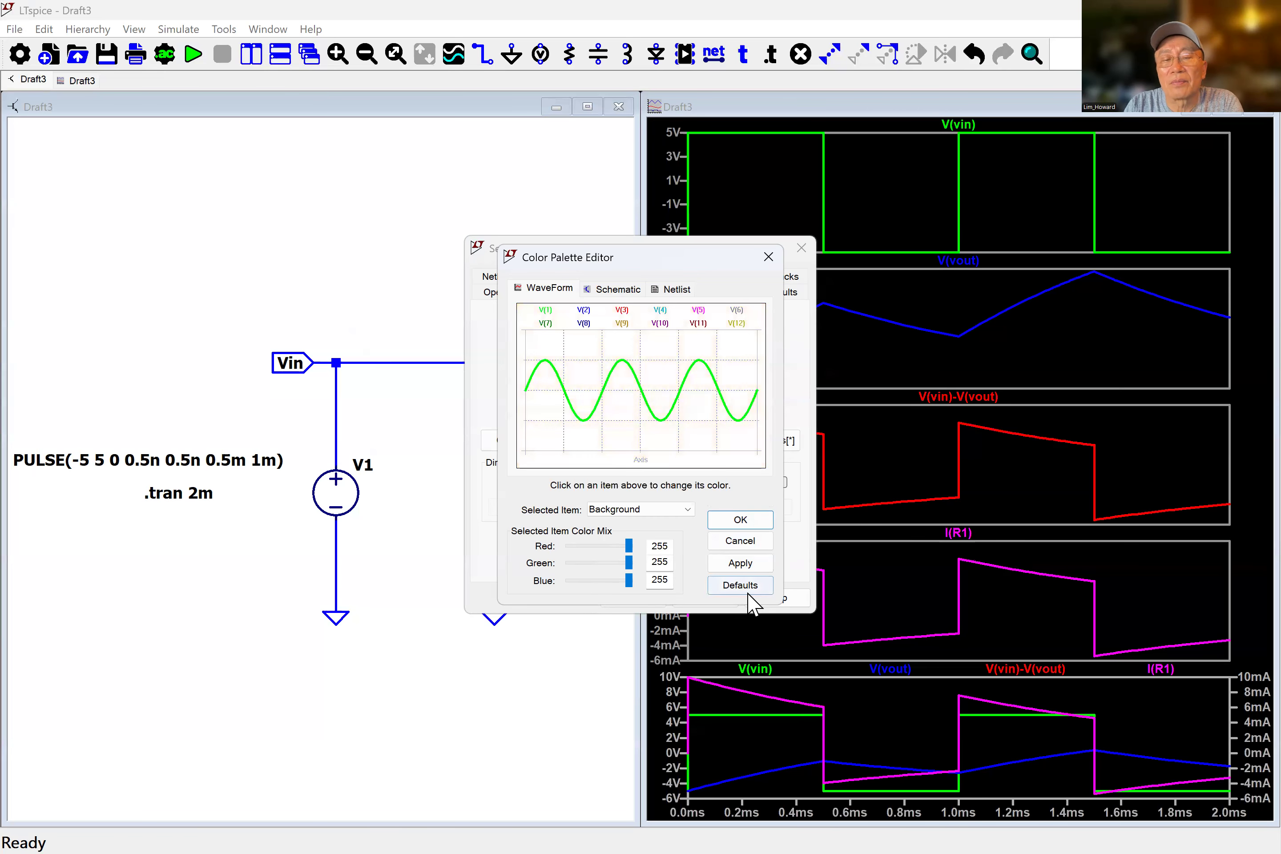
left_click(763, 532)
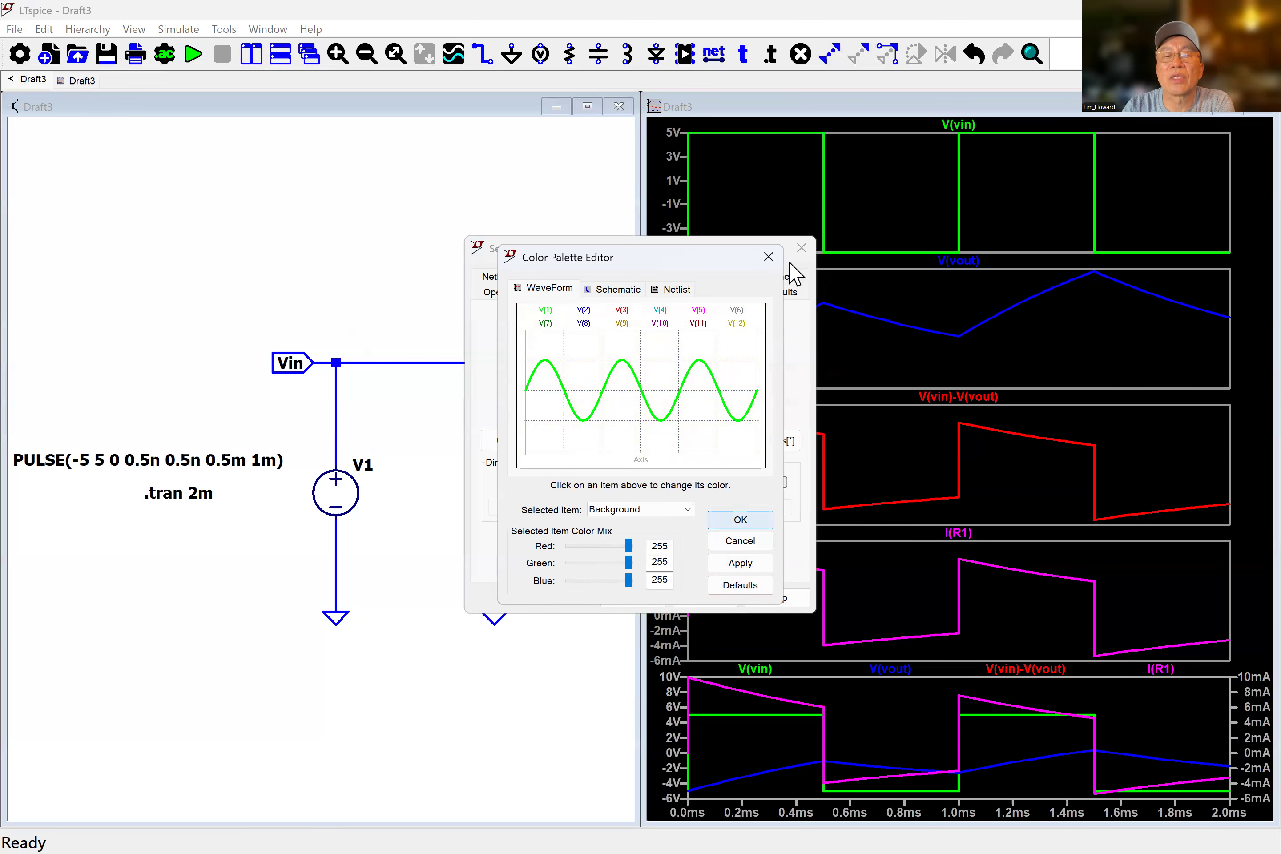